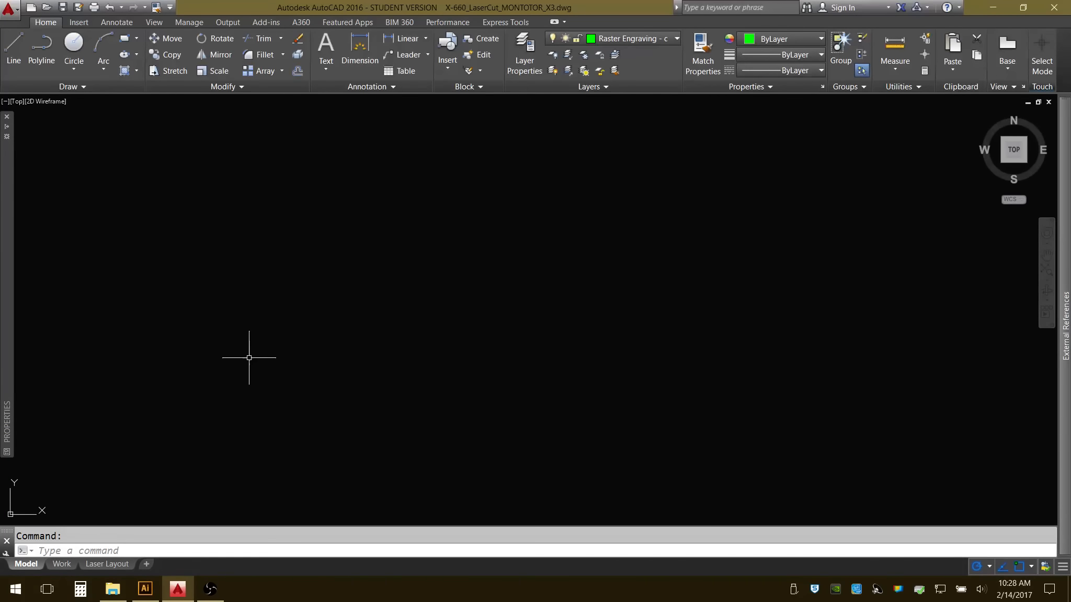
Switch from AutoCAD to the photomontage document in Illustrator and display its layer list.
{"action": "left_click", "coordinate": [145, 589]}
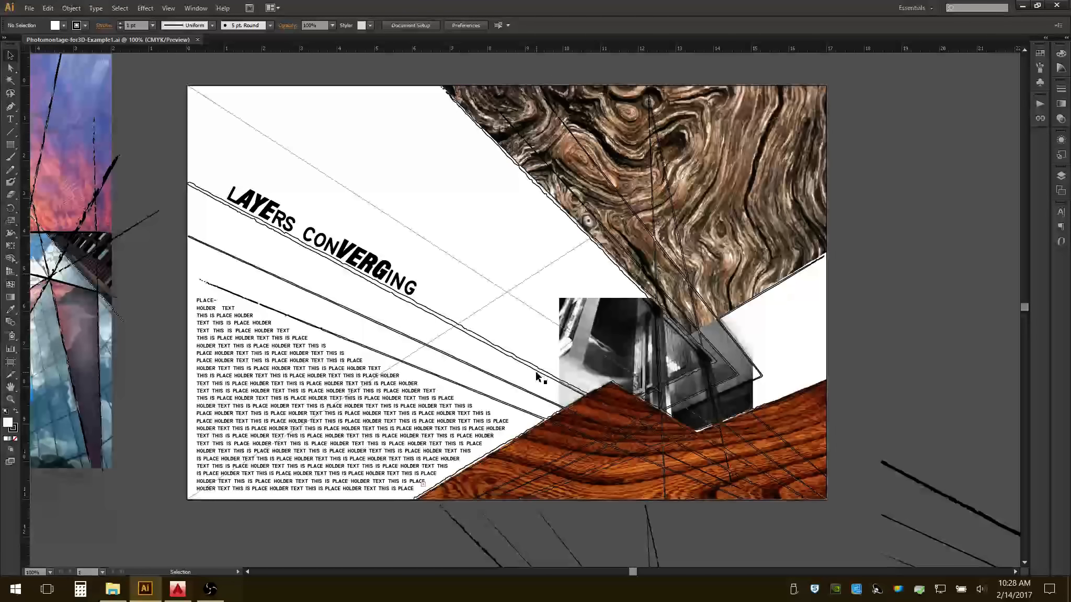
{"action": "left_click", "coordinate": [180, 595]}
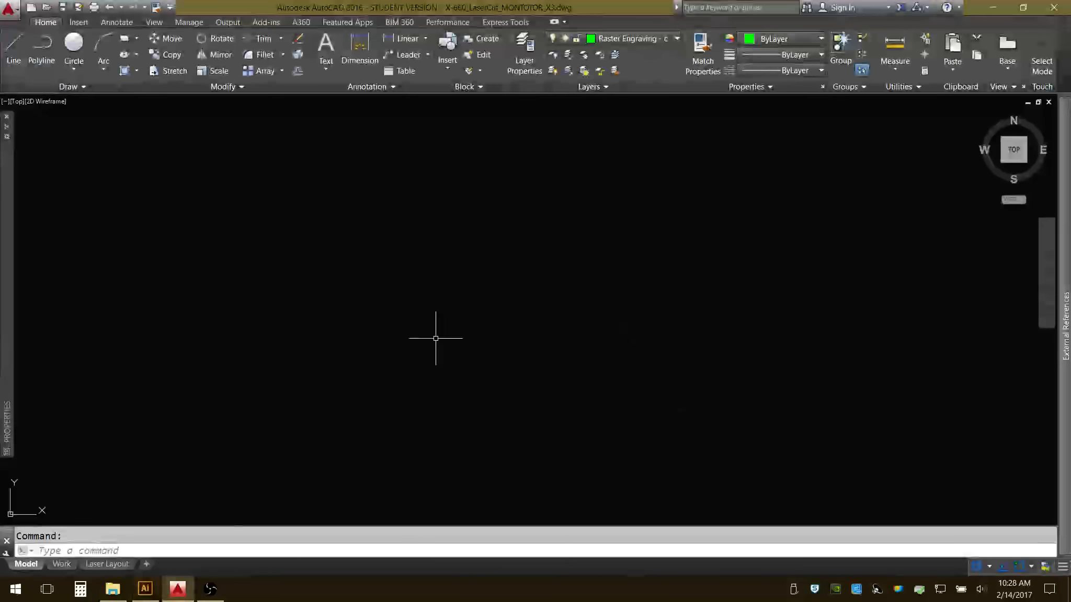
{"action": "left_click", "coordinate": [993, 8]}
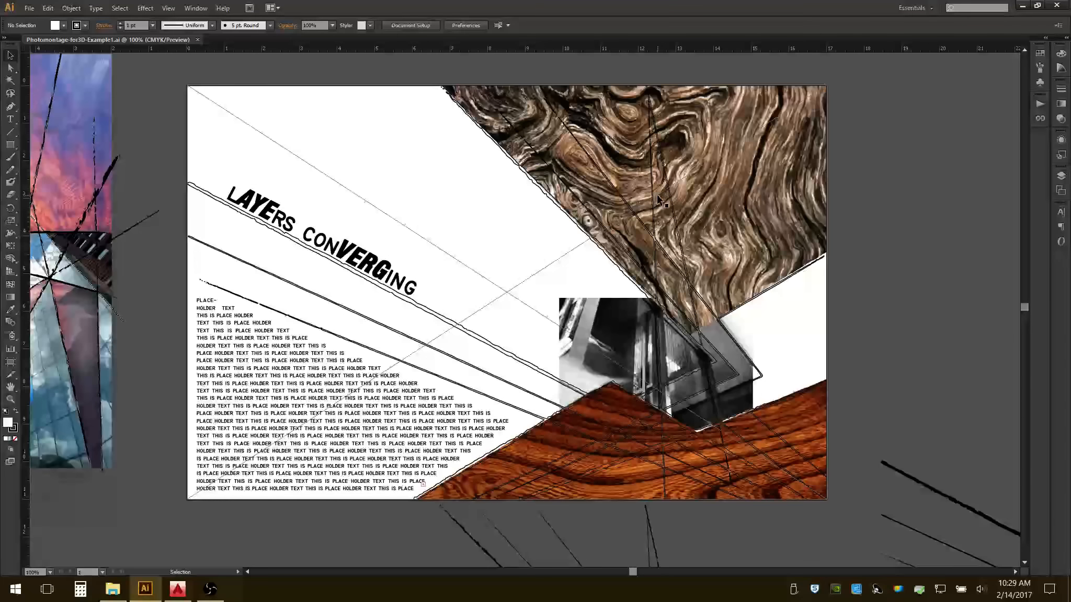
{"action": "left_click", "coordinate": [1060, 177]}
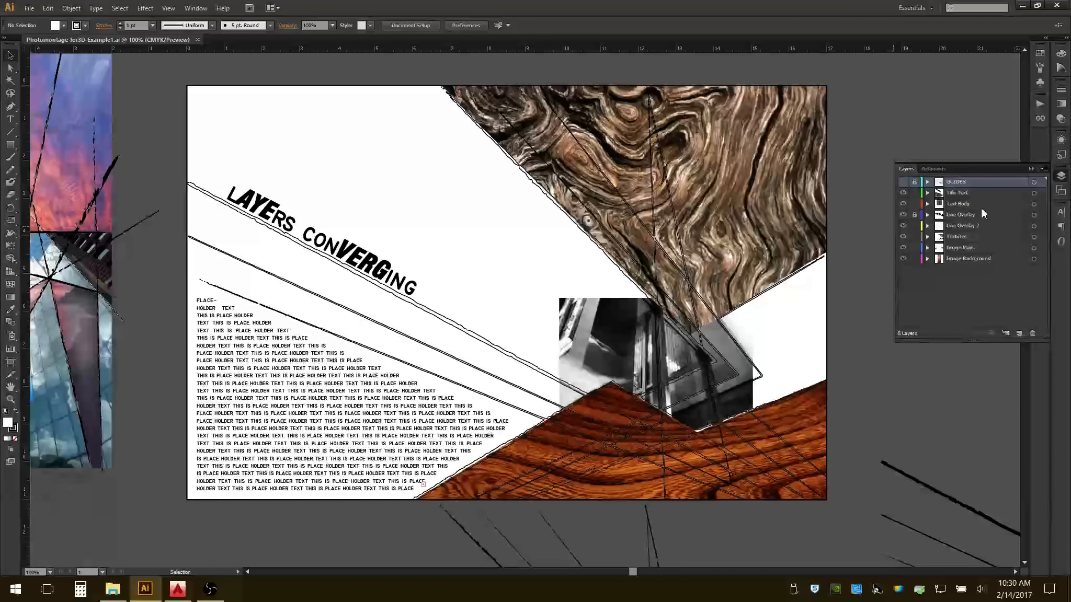
Select the wood texture image and lock the Line Overlay 2, Image Main and Image Background layers, leaving Title Text and Text Body unlocked.
{"action": "left_click", "coordinate": [756, 174]}
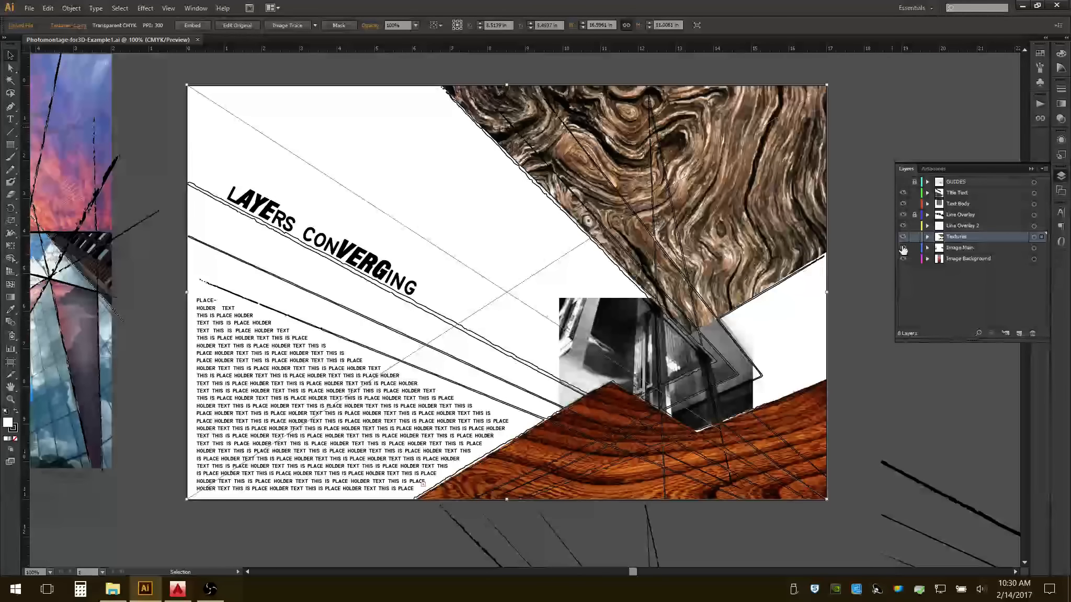
{"action": "left_click", "coordinate": [914, 226]}
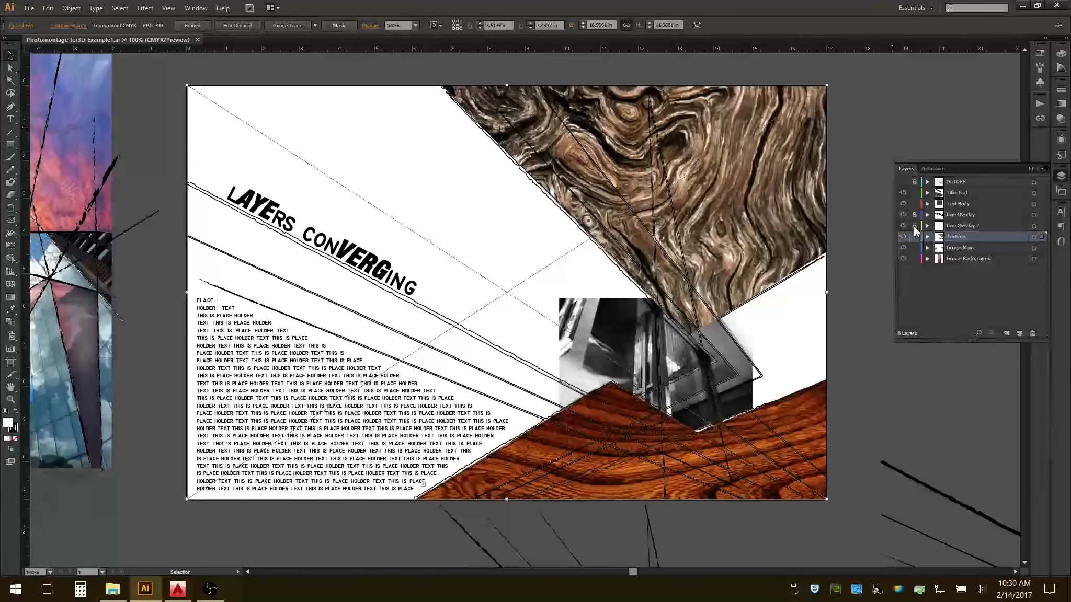
{"action": "left_click", "coordinate": [914, 204]}
{"action": "left_click", "coordinate": [914, 192]}
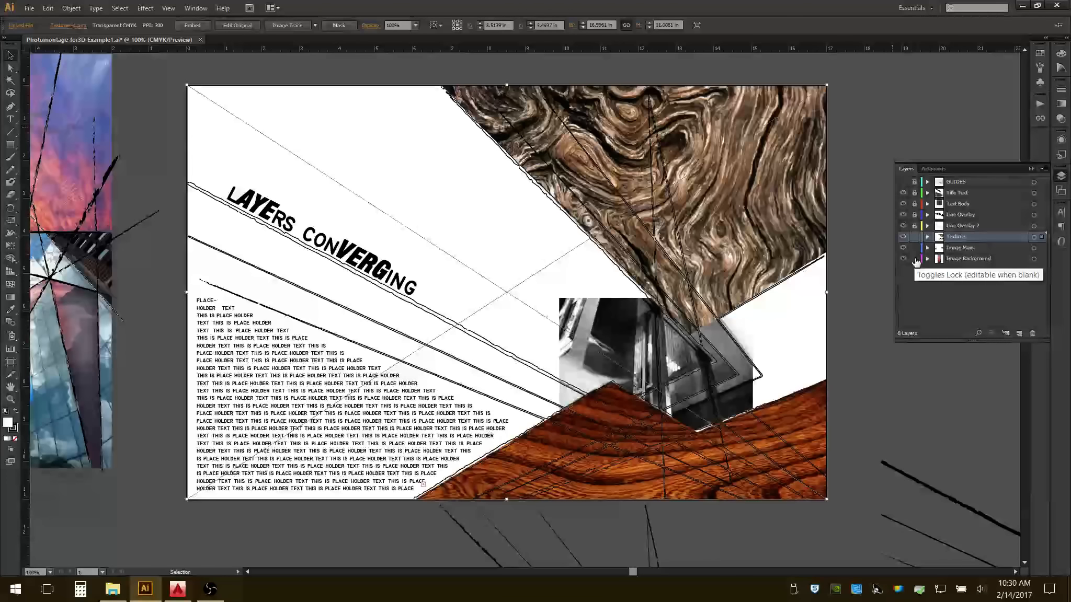
{"action": "left_click", "coordinate": [914, 258]}
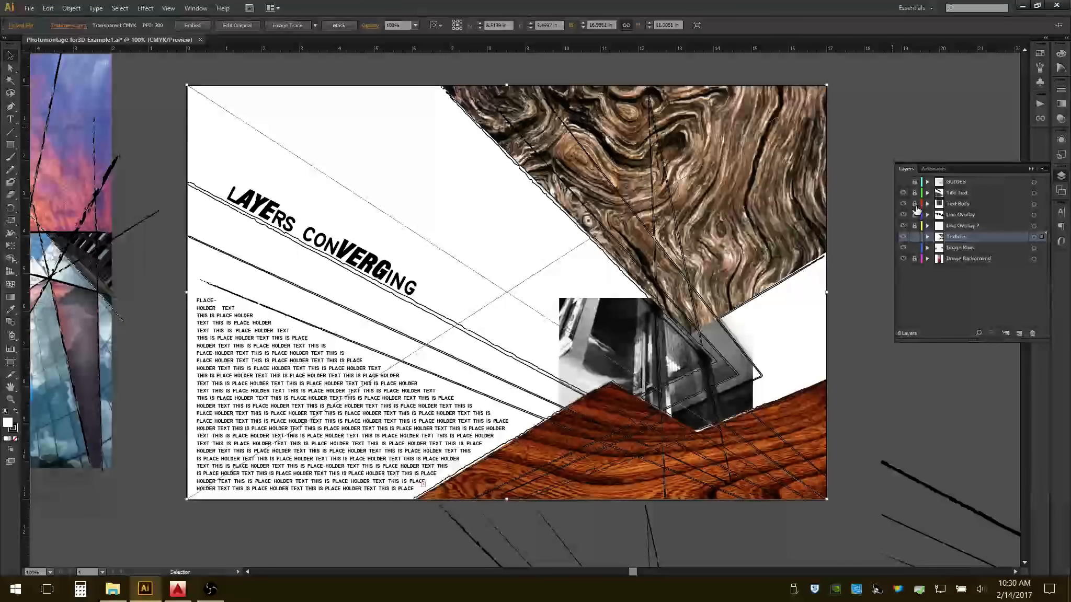
{"action": "left_click_drag", "start_coordinate": [914, 203], "coordinate": [914, 192]}
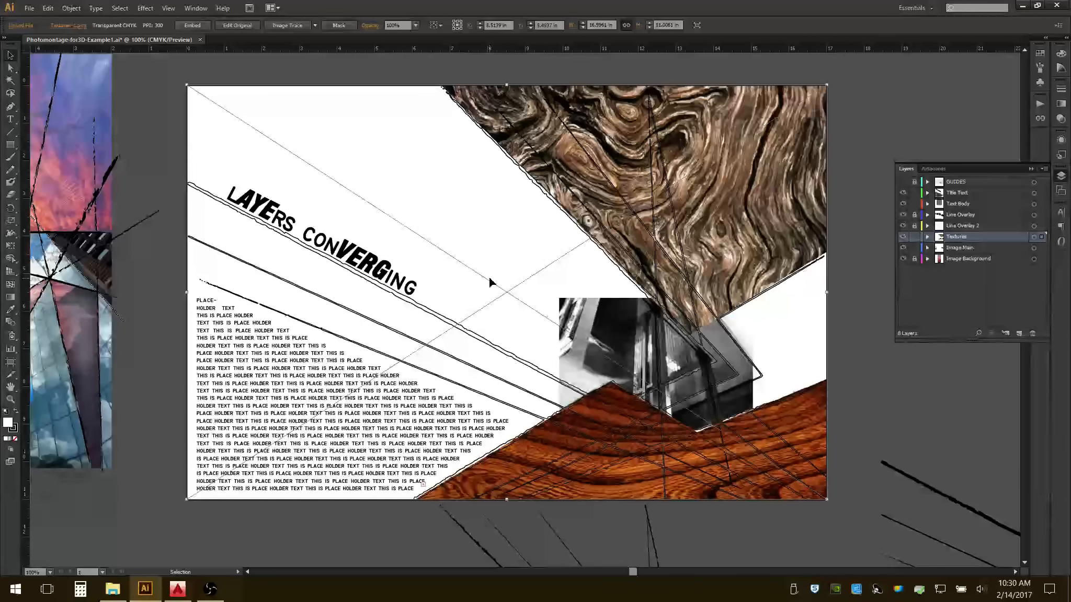
{"action": "left_click", "coordinate": [914, 247]}
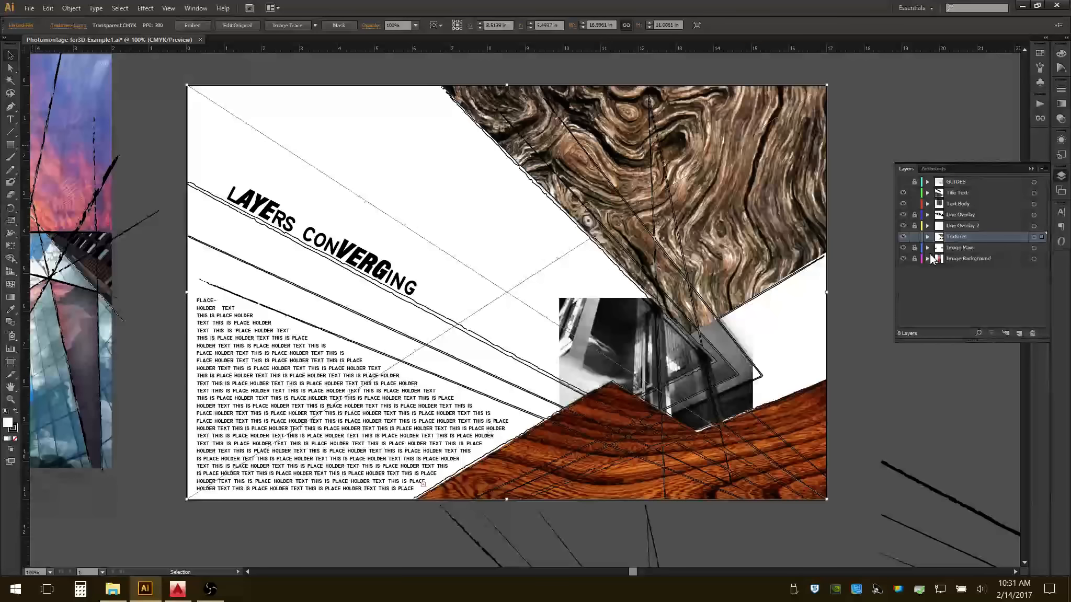
Create a new layer above Textures and name it VECTORS.
{"action": "left_click", "coordinate": [1018, 335]}
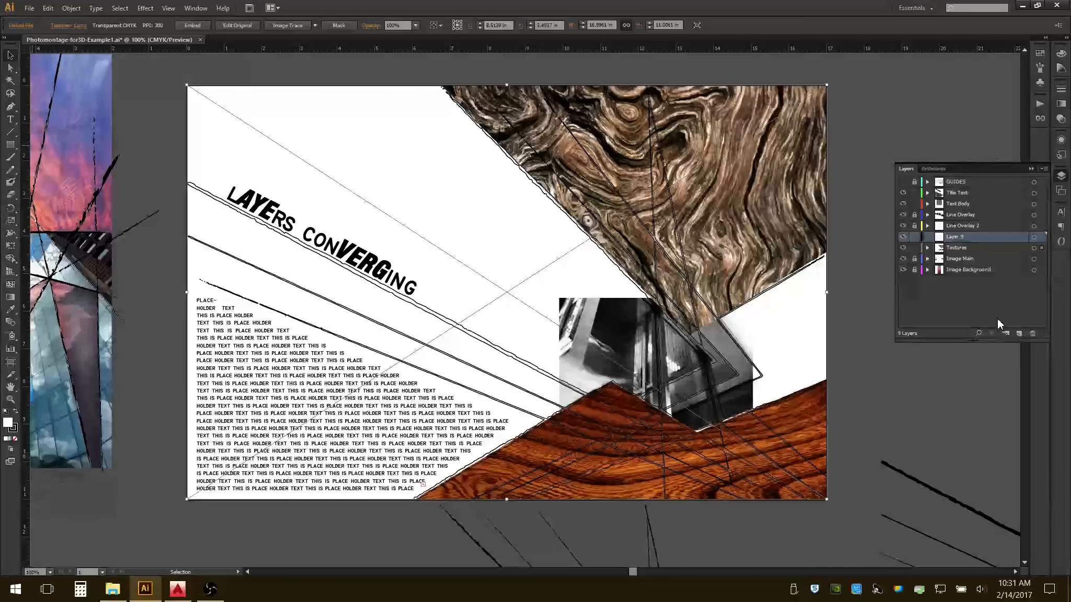
{"action": "key", "text": "s"}
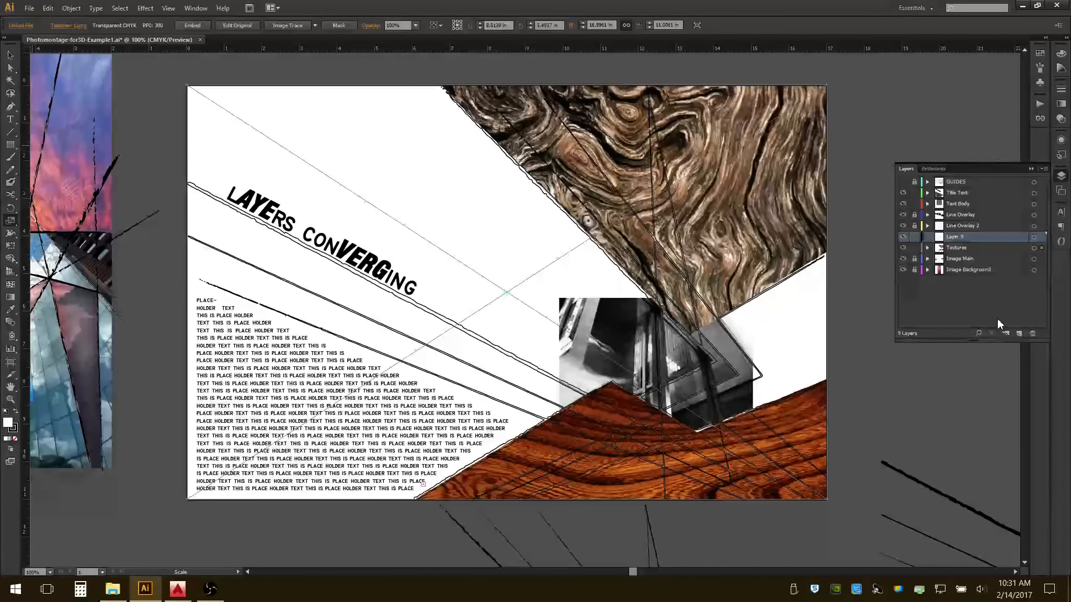
{"action": "double_click", "coordinate": [955, 235]}
{"action": "type", "text": "VE"}
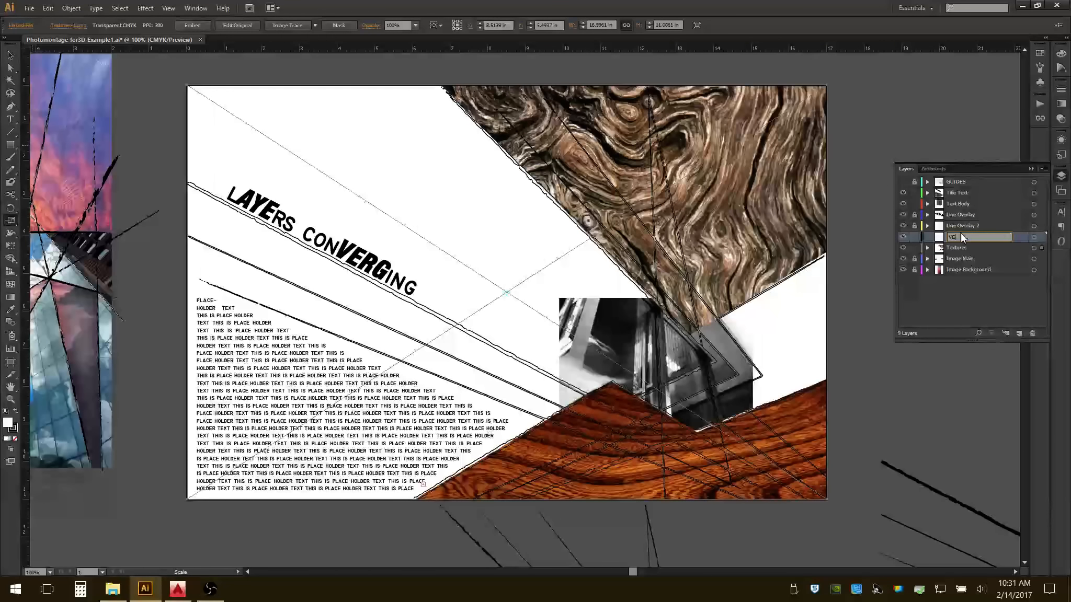
{"action": "type", "text": "CTORS"}
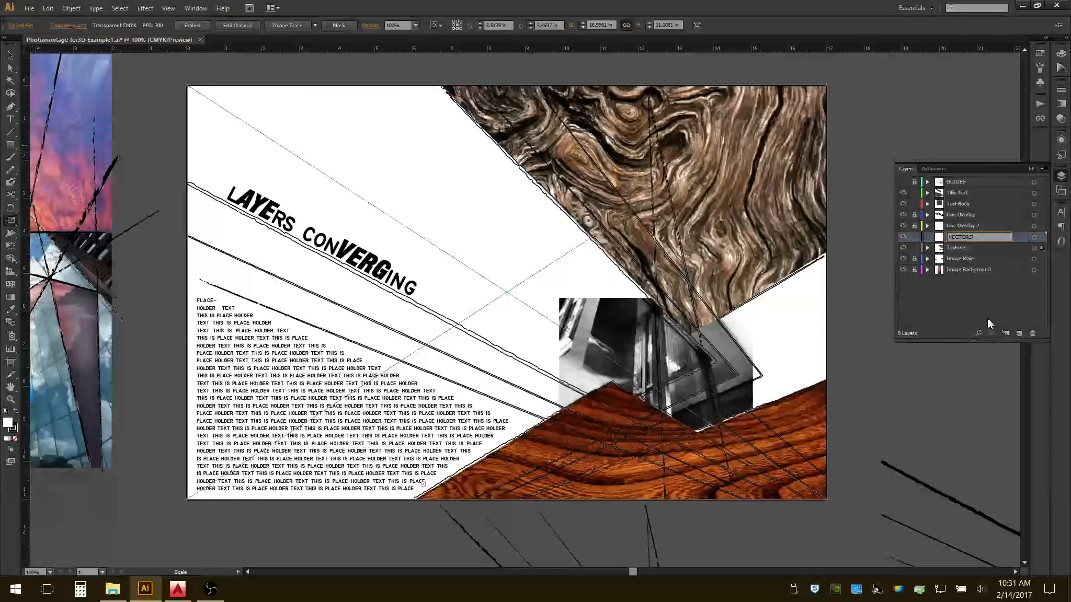
{"action": "left_click", "coordinate": [990, 308]}
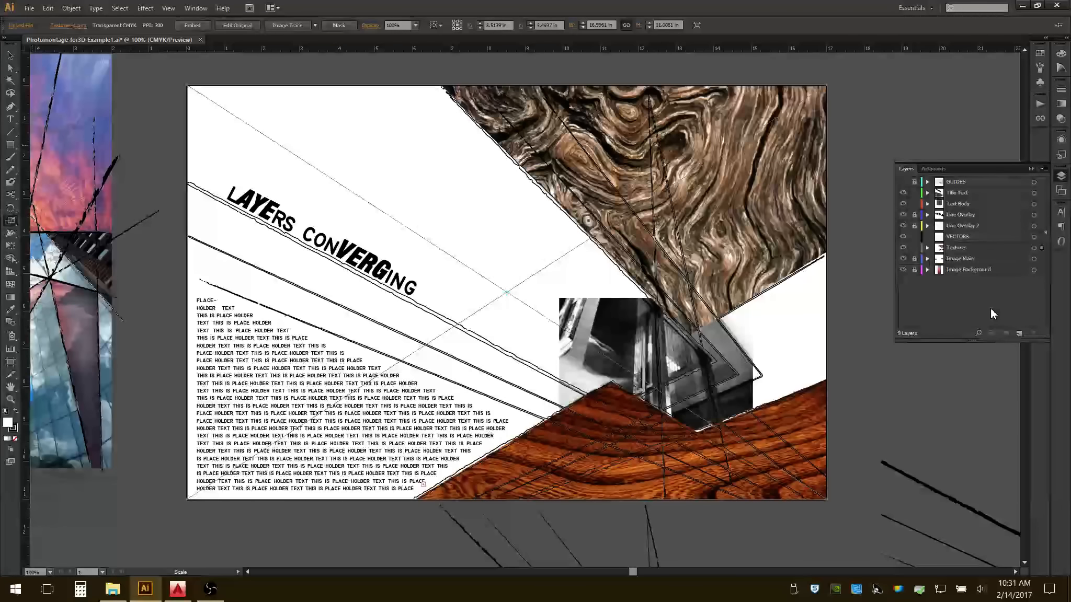
Make the Textures layer active and run Image Trace on its selected wood texture image.
{"action": "left_click", "coordinate": [973, 249]}
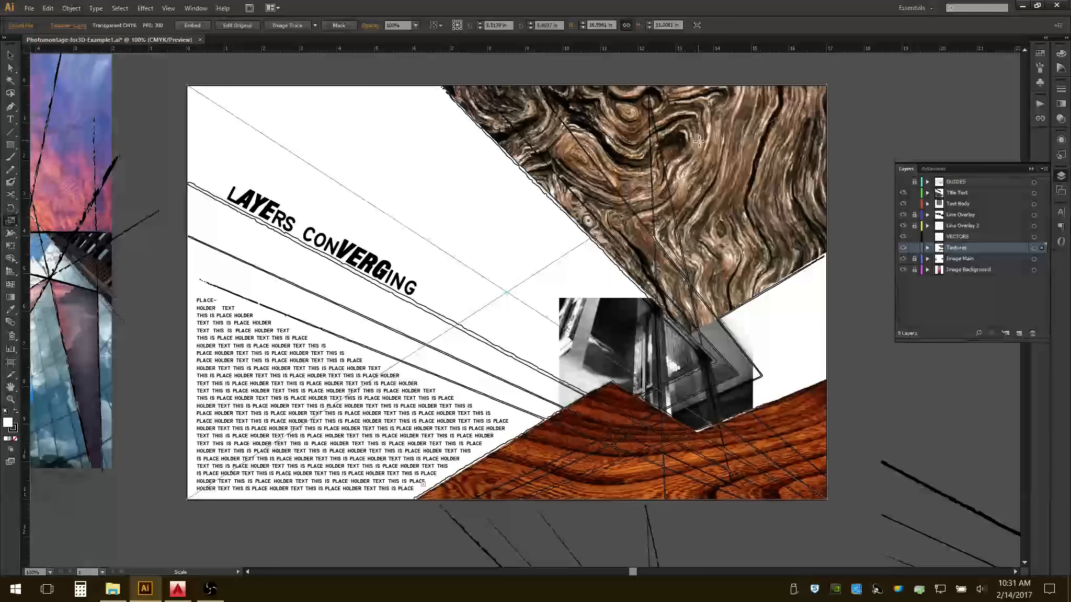
{"action": "key", "text": "v"}
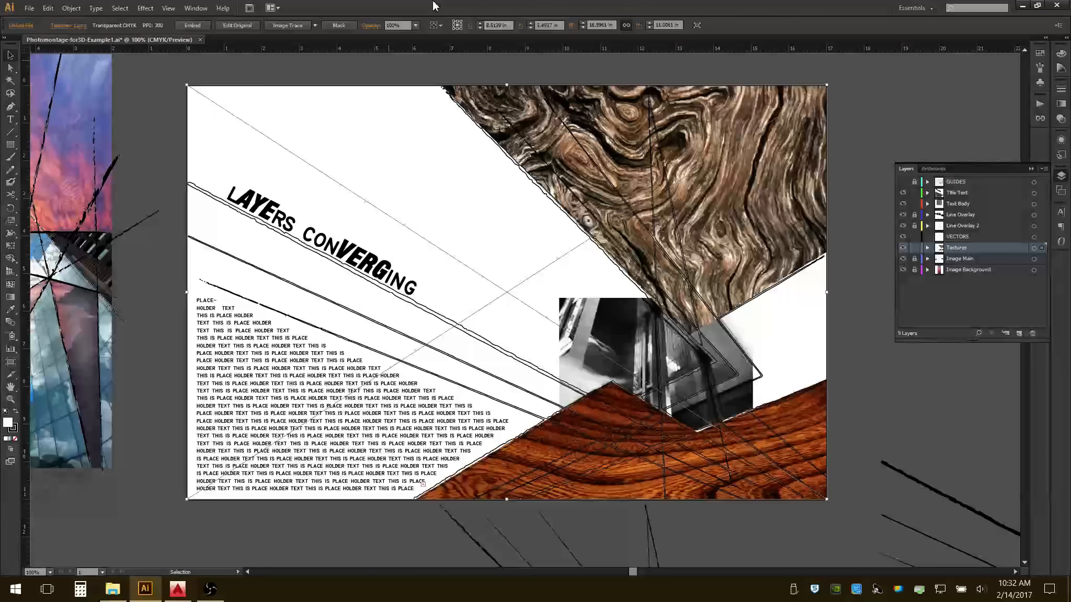
{"action": "left_click", "coordinate": [71, 8]}
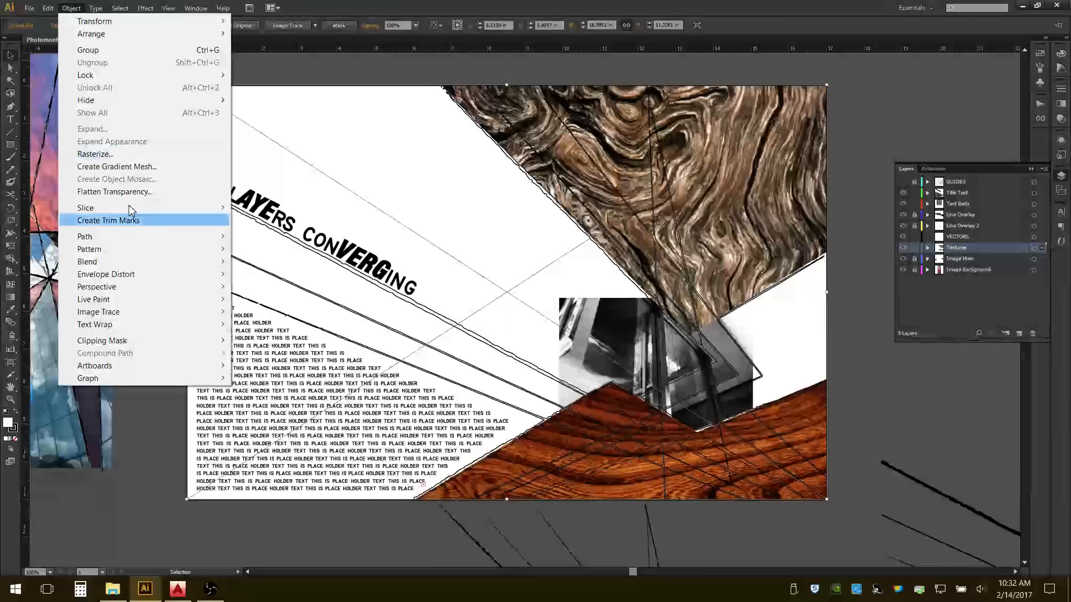
{"action": "mouse_move", "coordinate": [140, 314]}
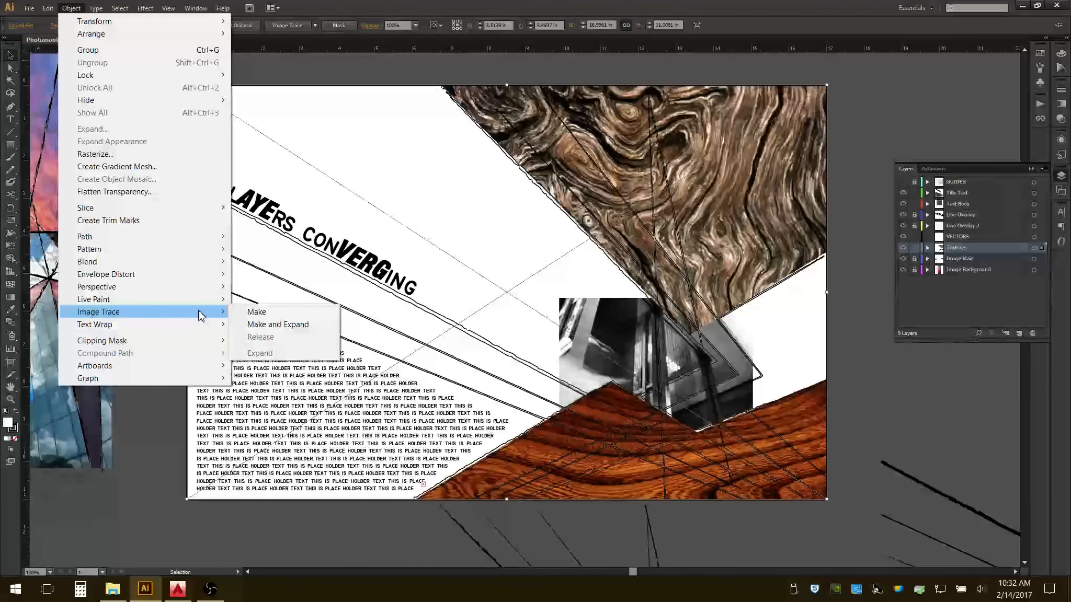
{"action": "left_click", "coordinate": [252, 312]}
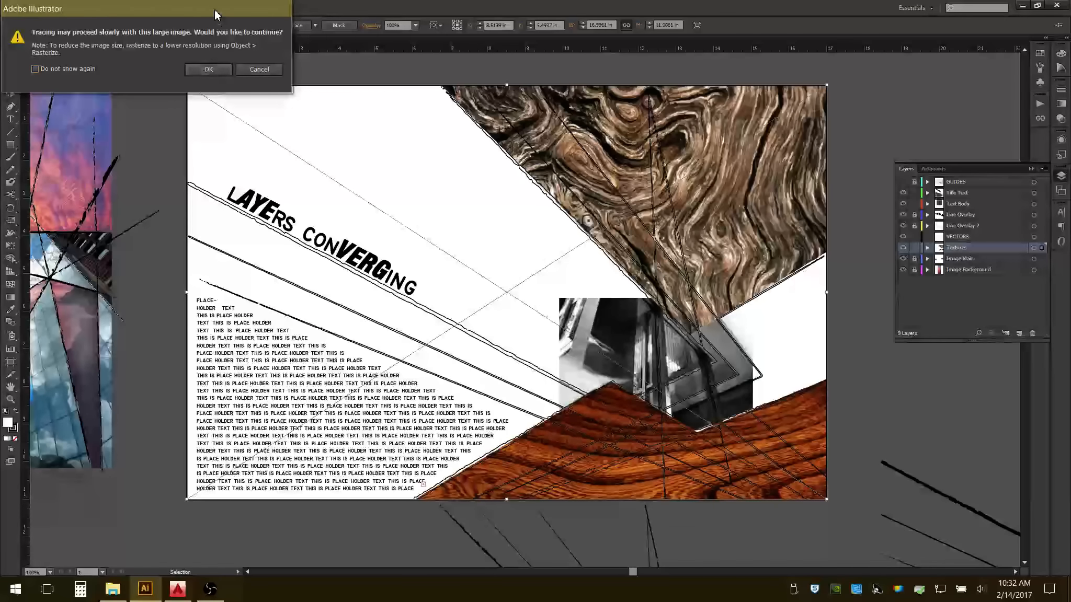
{"action": "left_click_drag", "start_coordinate": [215, 15], "coordinate": [312, 94]}
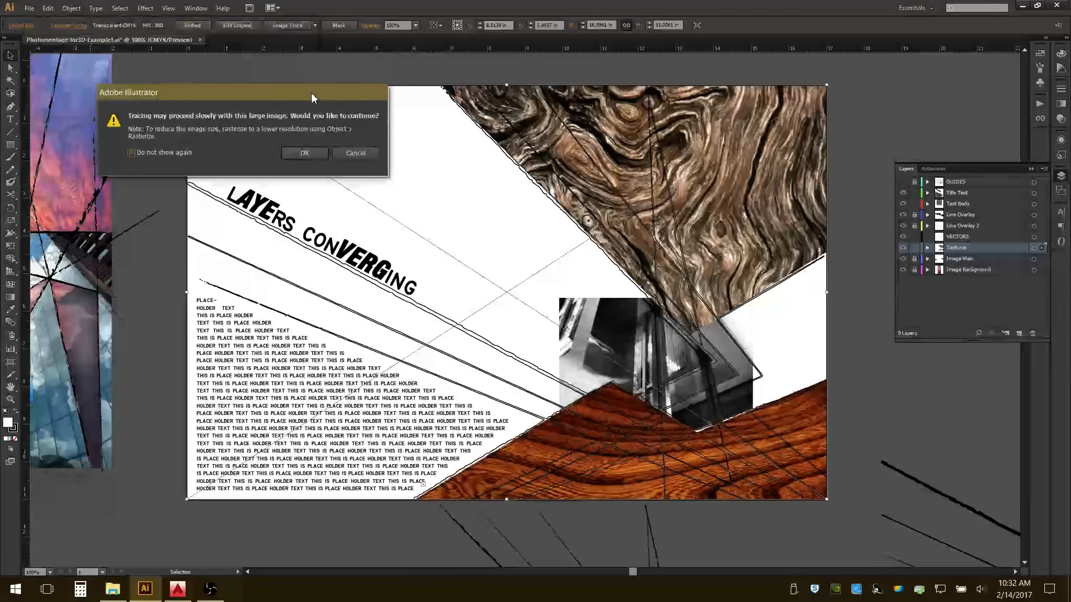
{"action": "left_click", "coordinate": [300, 155]}
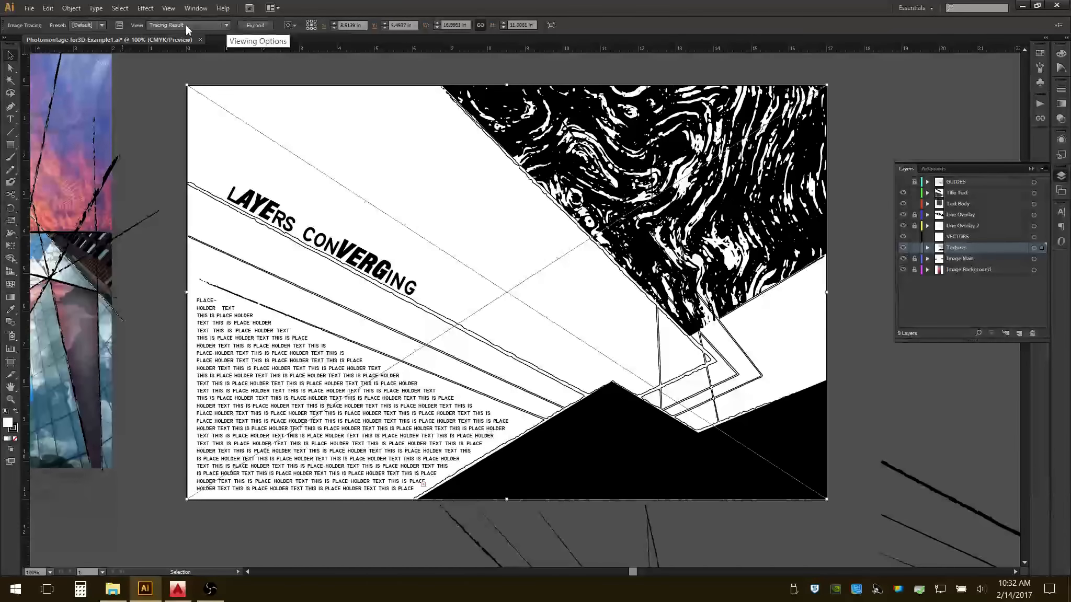
Apply the Shades of Gray tracing preset to the traced texture and set its tracing view to Outlines.
{"action": "left_click", "coordinate": [103, 26]}
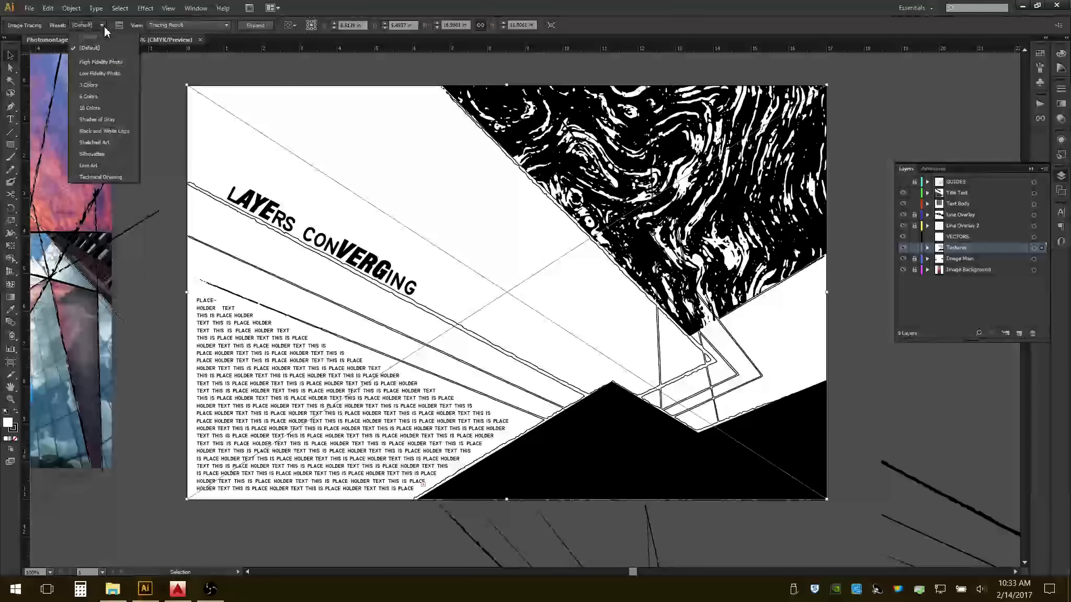
{"action": "left_click", "coordinate": [99, 119]}
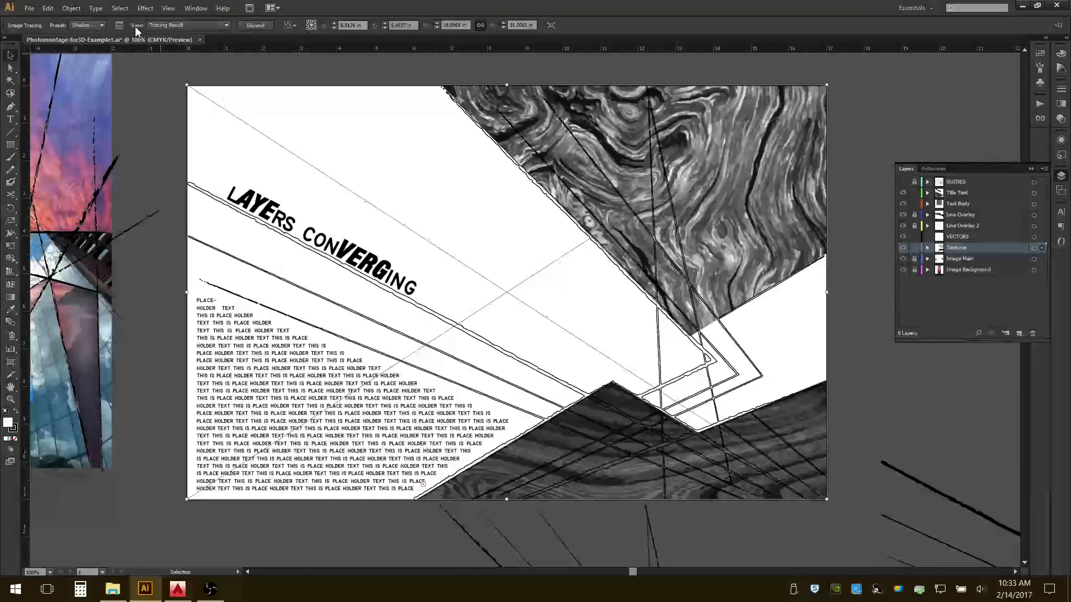
{"action": "left_click", "coordinate": [225, 25]}
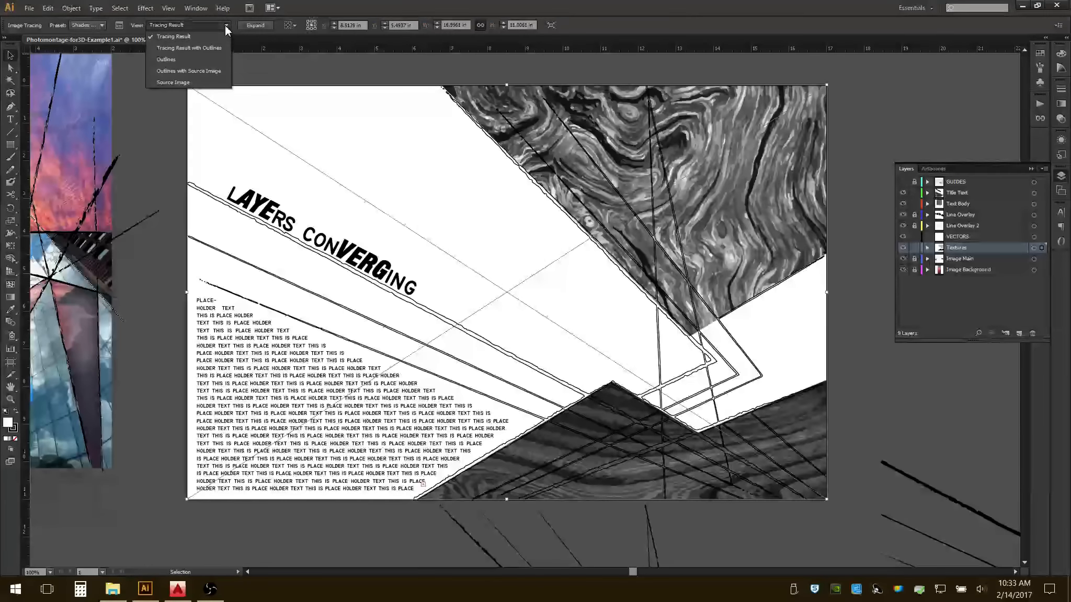
{"action": "left_click", "coordinate": [170, 59]}
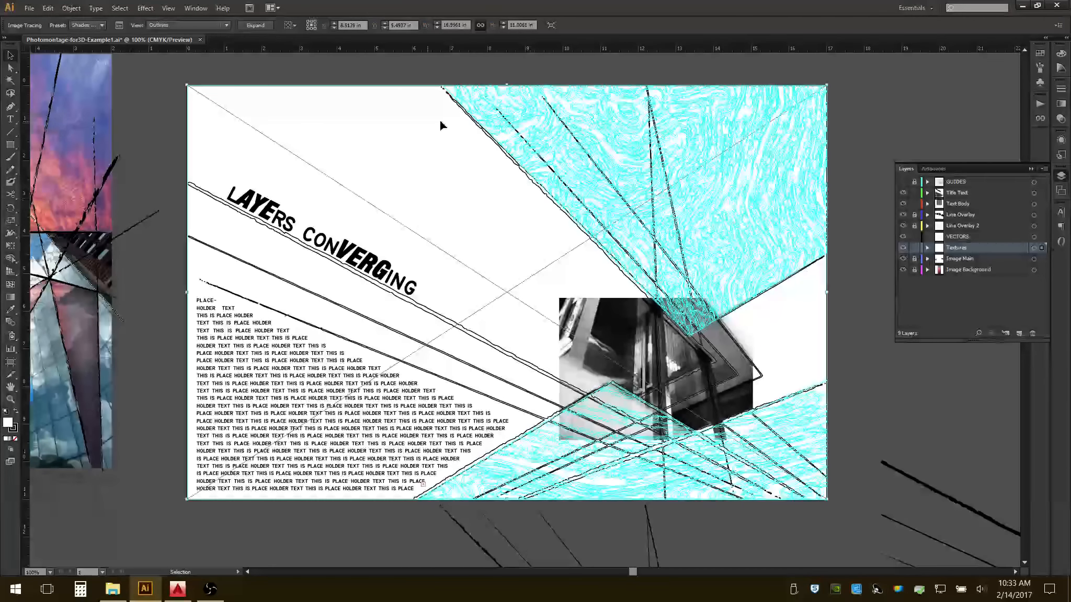
Try the 16 Colors, Sketched Art, Silhouettes and Black and White Logo tracing presets in turn on the texture.
{"action": "left_click", "coordinate": [103, 23]}
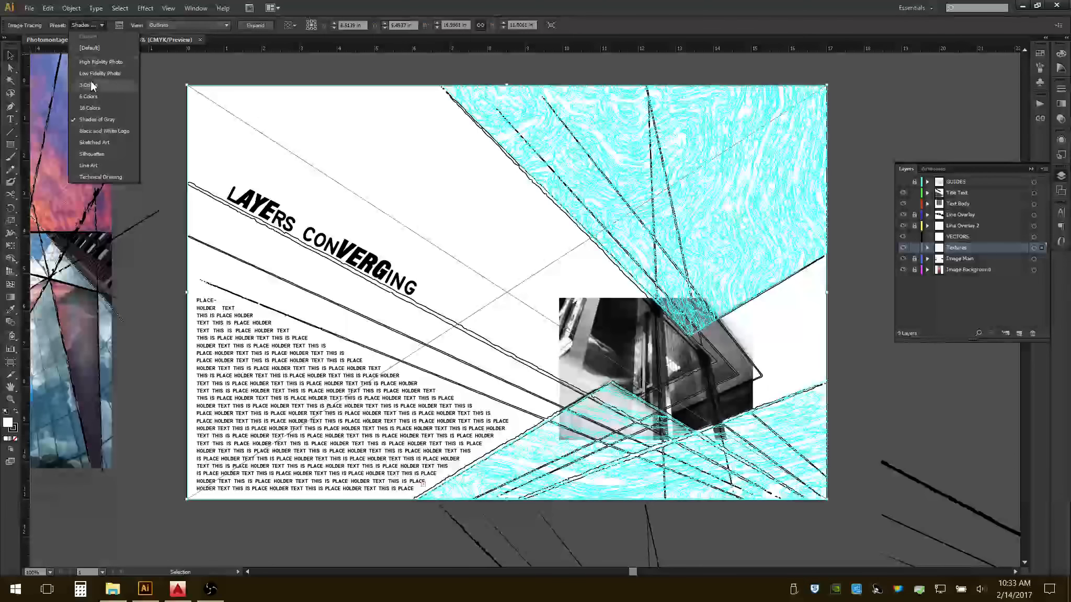
{"action": "left_click", "coordinate": [94, 109]}
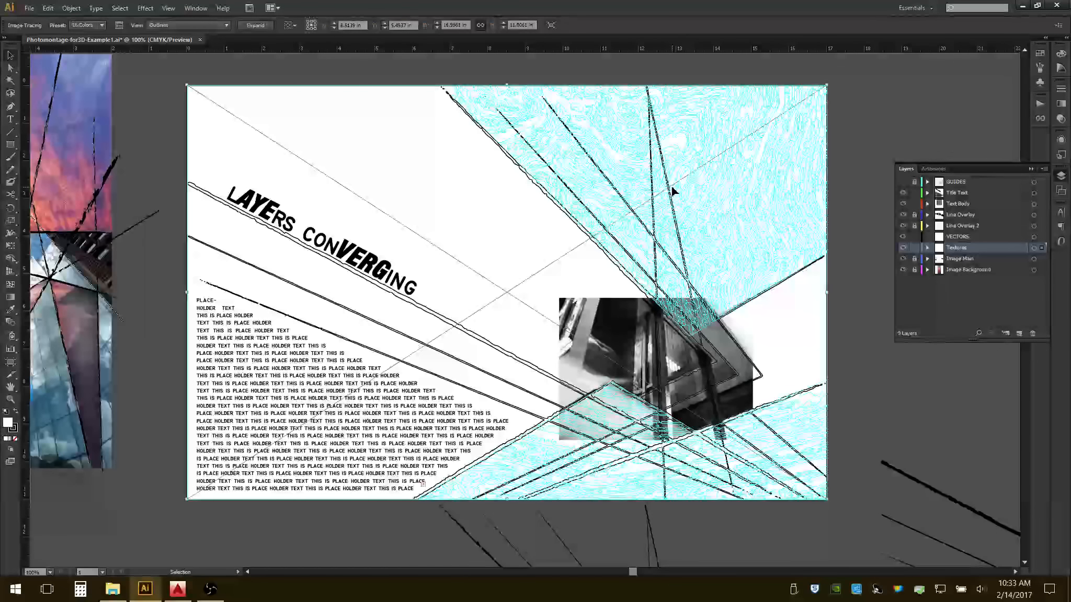
{"action": "left_click", "coordinate": [102, 24]}
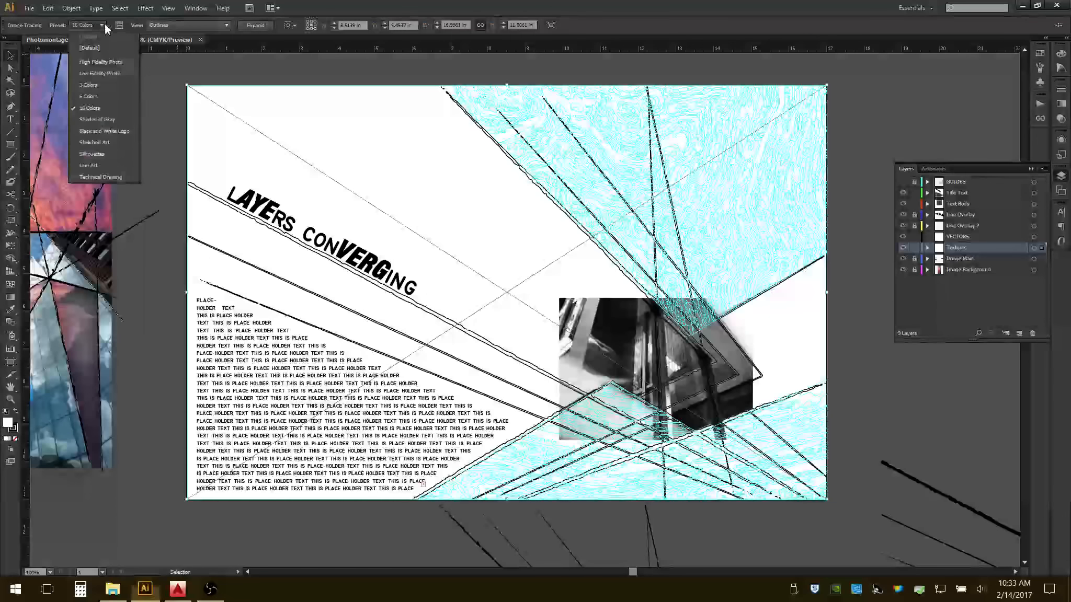
{"action": "left_click", "coordinate": [108, 144]}
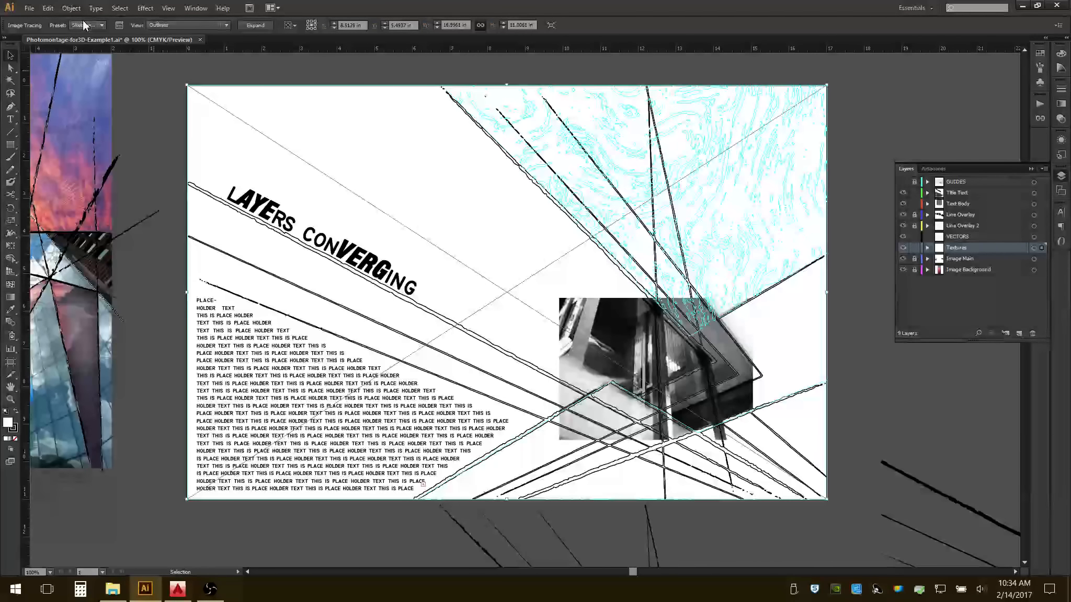
{"action": "left_click", "coordinate": [103, 26]}
{"action": "left_click", "coordinate": [115, 153]}
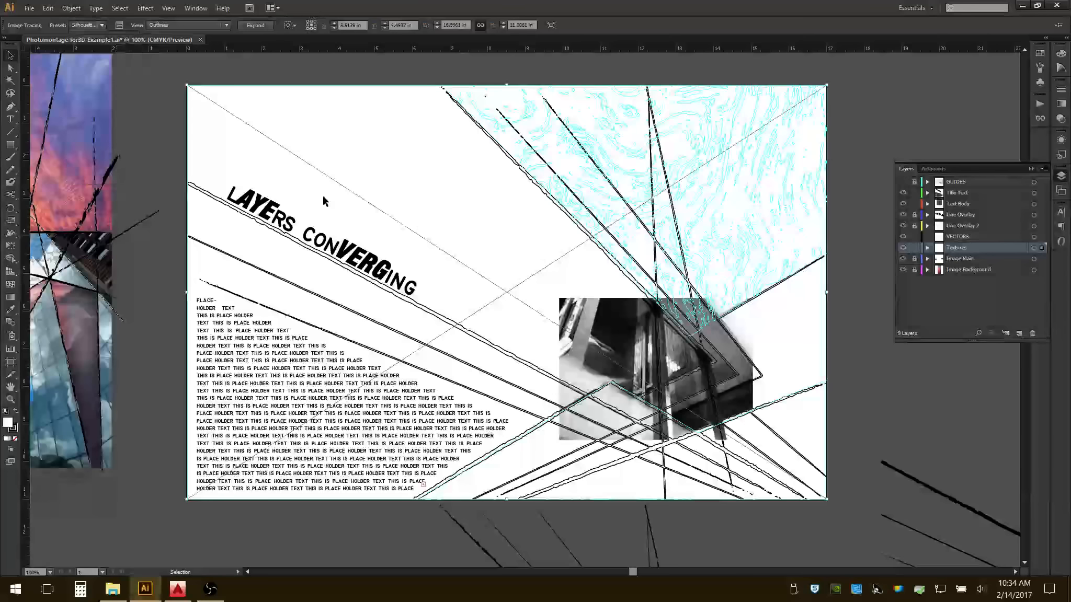
{"action": "left_click", "coordinate": [100, 24]}
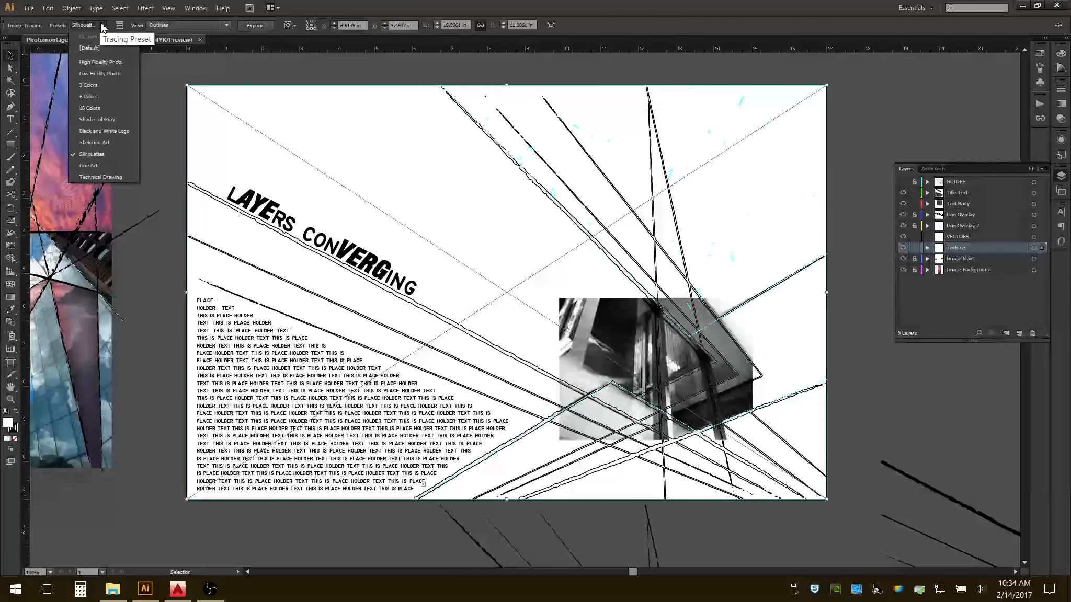
{"action": "left_click", "coordinate": [118, 131]}
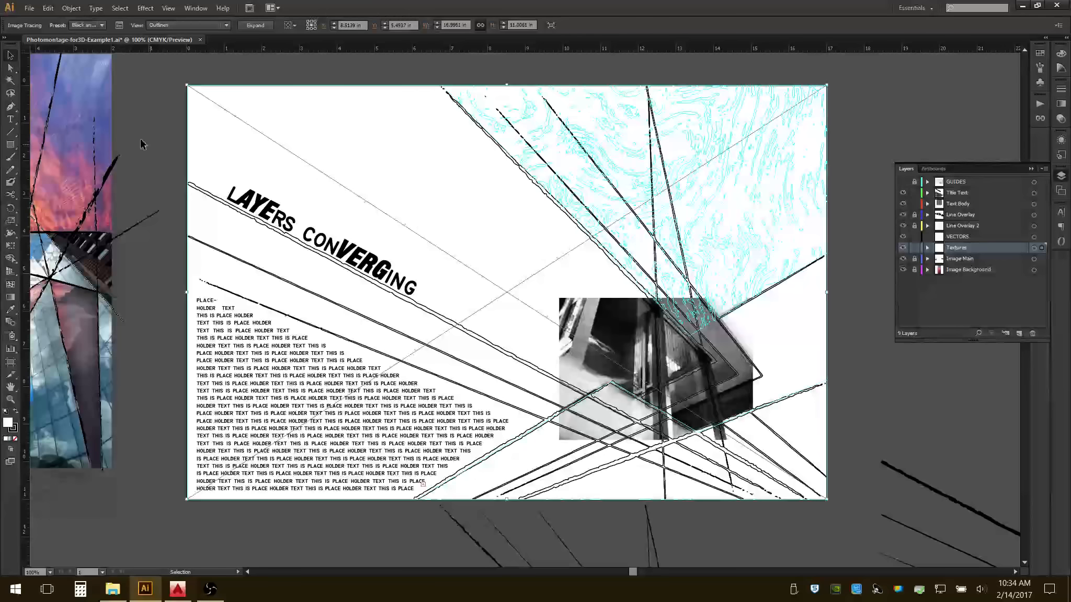
Set the texture's tracing preset to Low Fidelity Photo.
{"action": "left_click", "coordinate": [102, 25]}
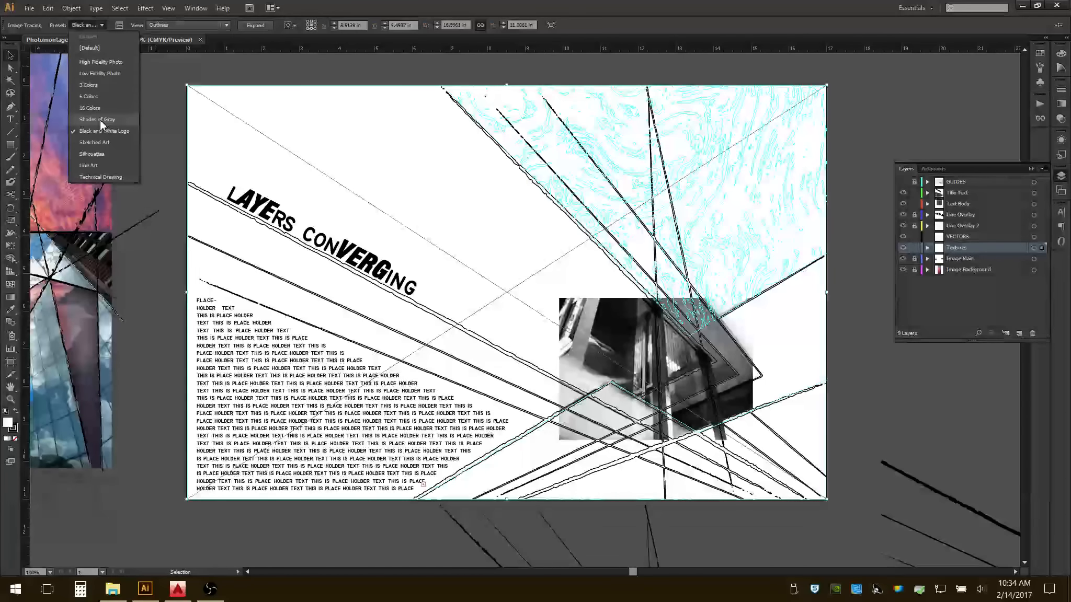
{"action": "left_click", "coordinate": [112, 72]}
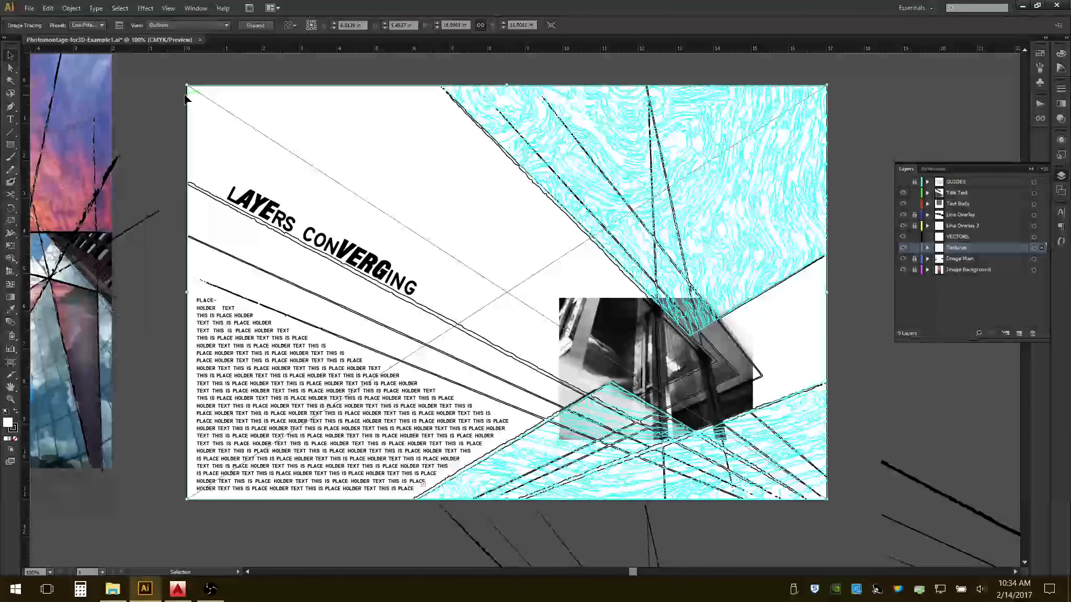
Try the Line Art, Technical Drawing and Shades of Gray tracing presets in turn on the wood texture.
{"action": "left_click", "coordinate": [102, 24]}
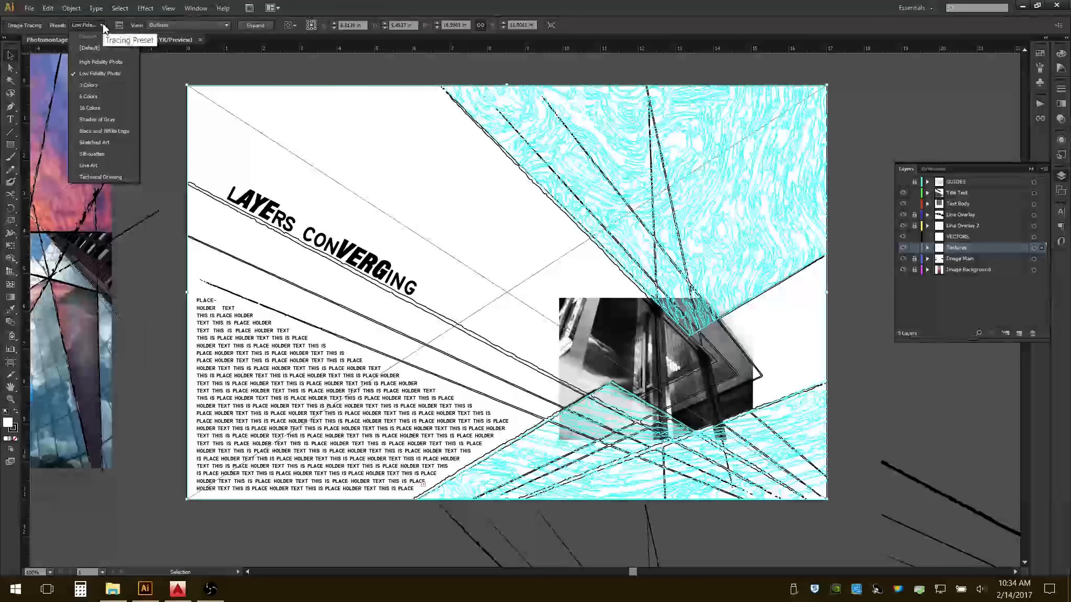
{"action": "left_click", "coordinate": [95, 165]}
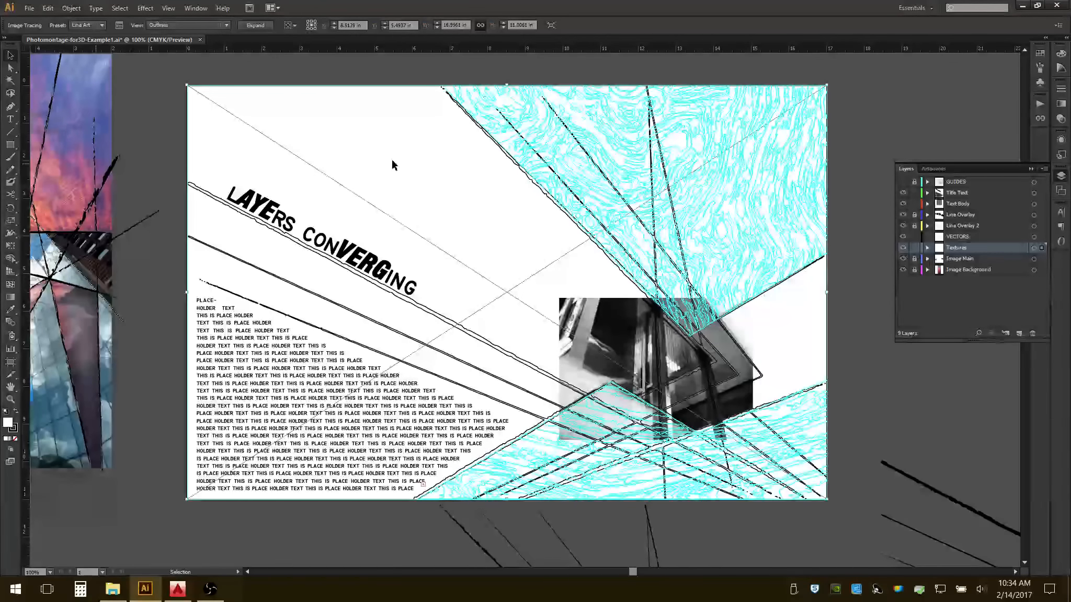
{"action": "left_click", "coordinate": [103, 24]}
{"action": "left_click", "coordinate": [102, 177]}
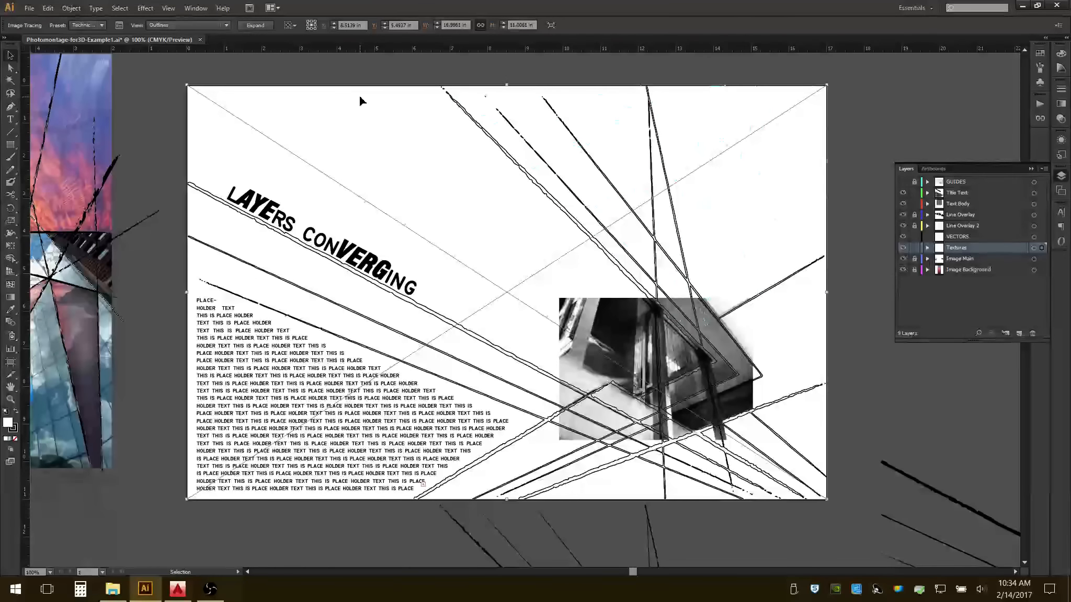
{"action": "left_click", "coordinate": [99, 24]}
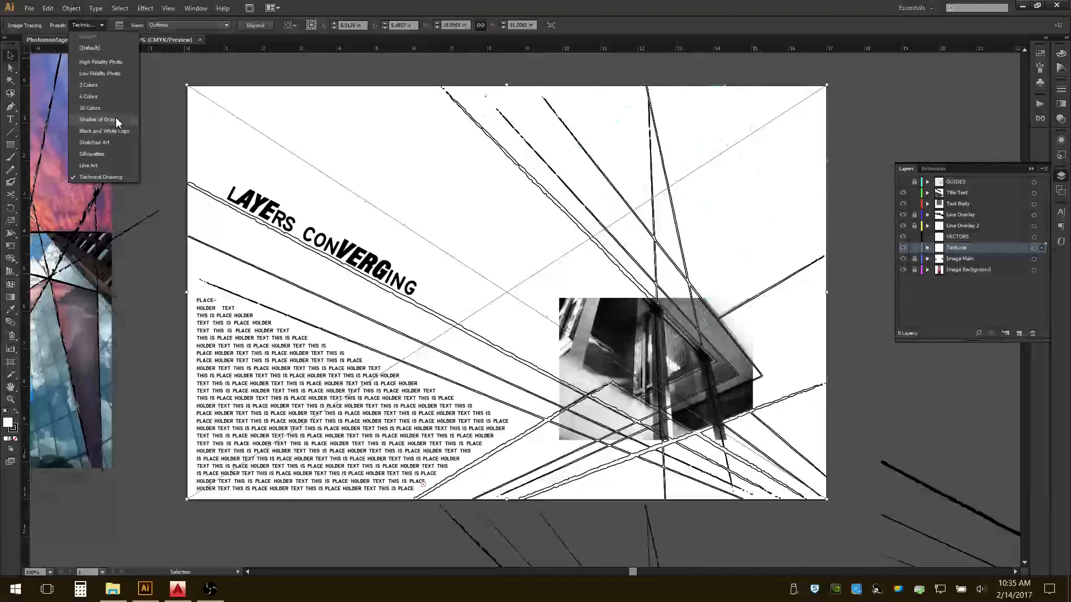
{"action": "left_click", "coordinate": [102, 119]}
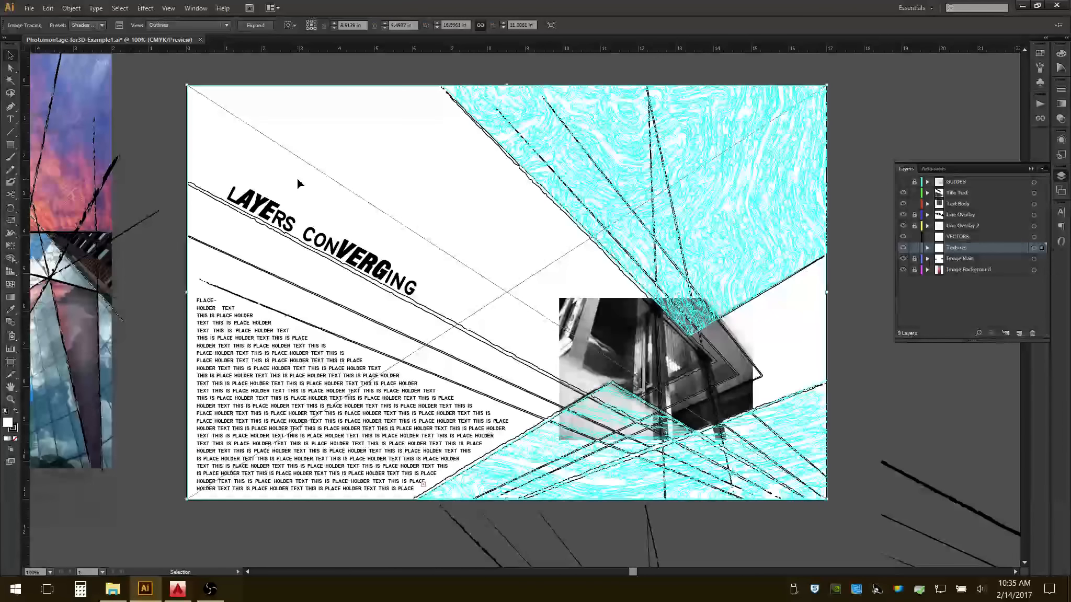
Set the texture's tracing preset to 6 Colors and expand the tracing into vector paths.
{"action": "left_click", "coordinate": [103, 24]}
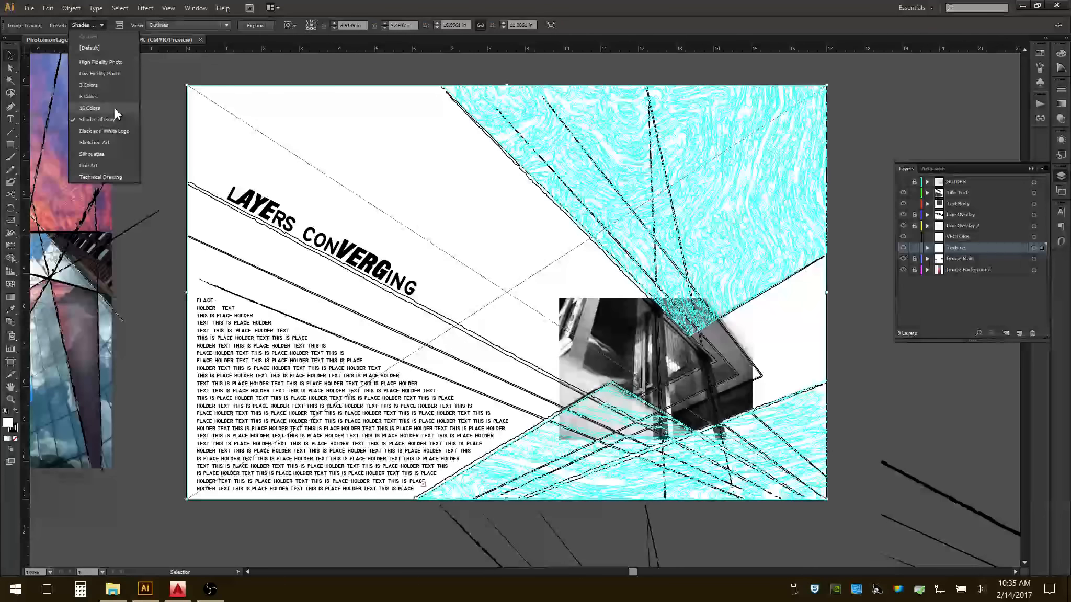
{"action": "left_click", "coordinate": [102, 97]}
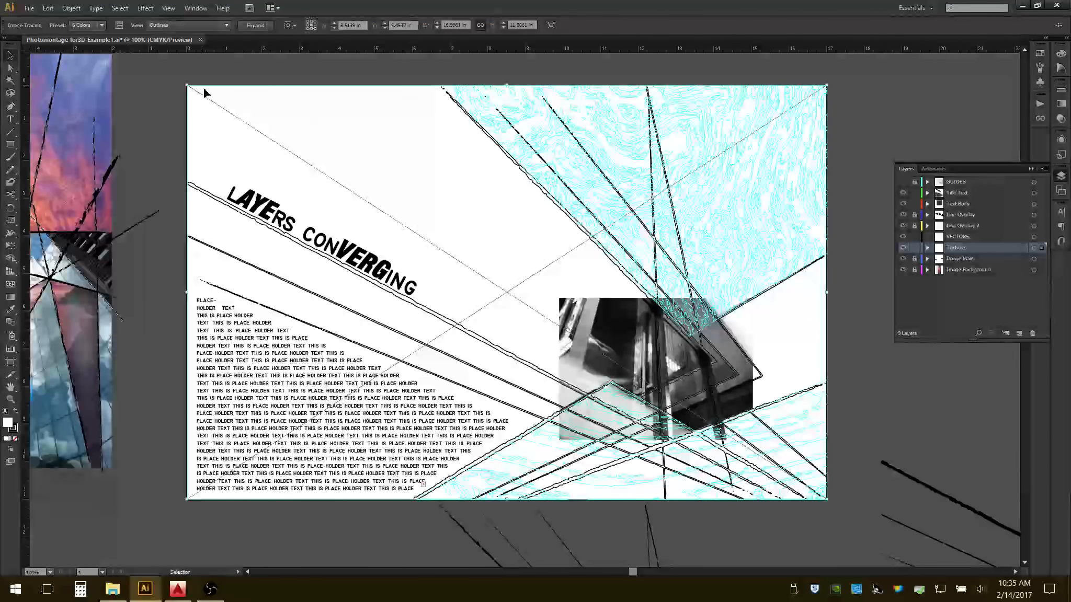
{"action": "left_click", "coordinate": [256, 25]}
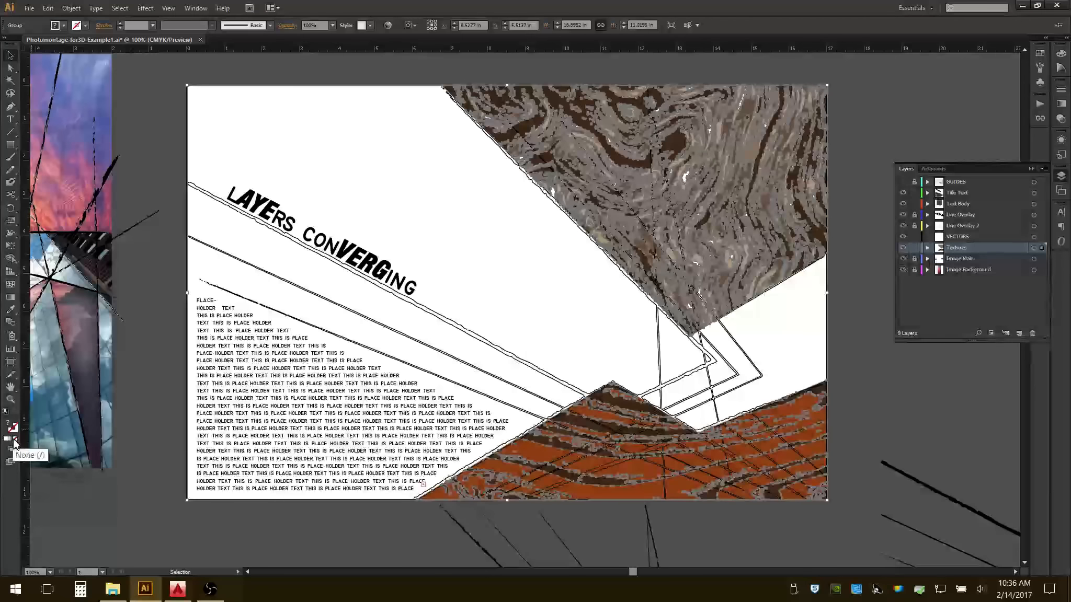
Remove the fill from the expanded texture paths and give them a black stroke.
{"action": "left_click", "coordinate": [15, 440]}
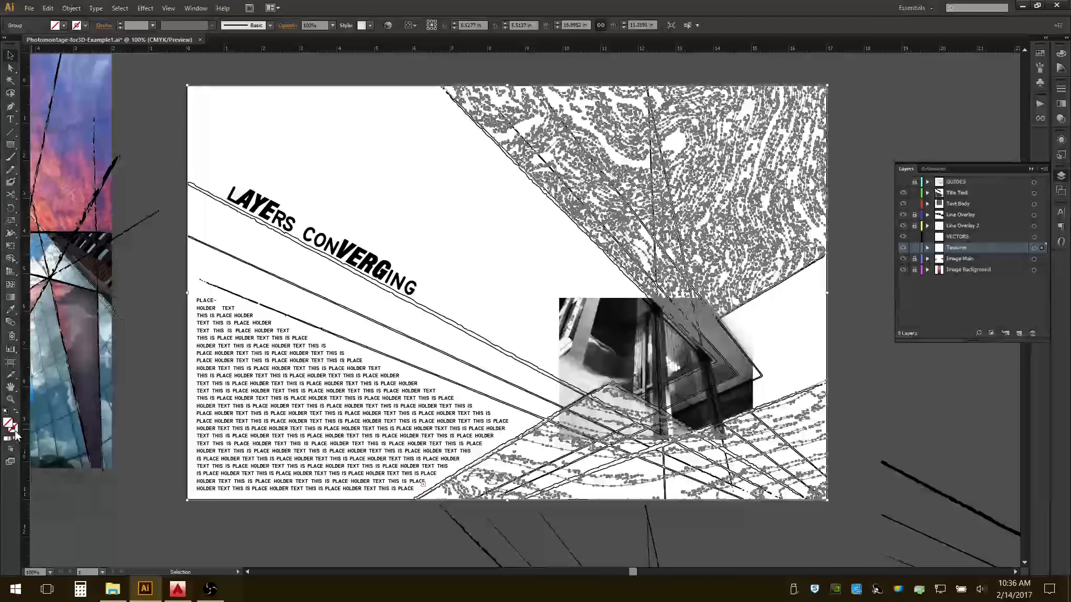
{"action": "left_click", "coordinate": [15, 432]}
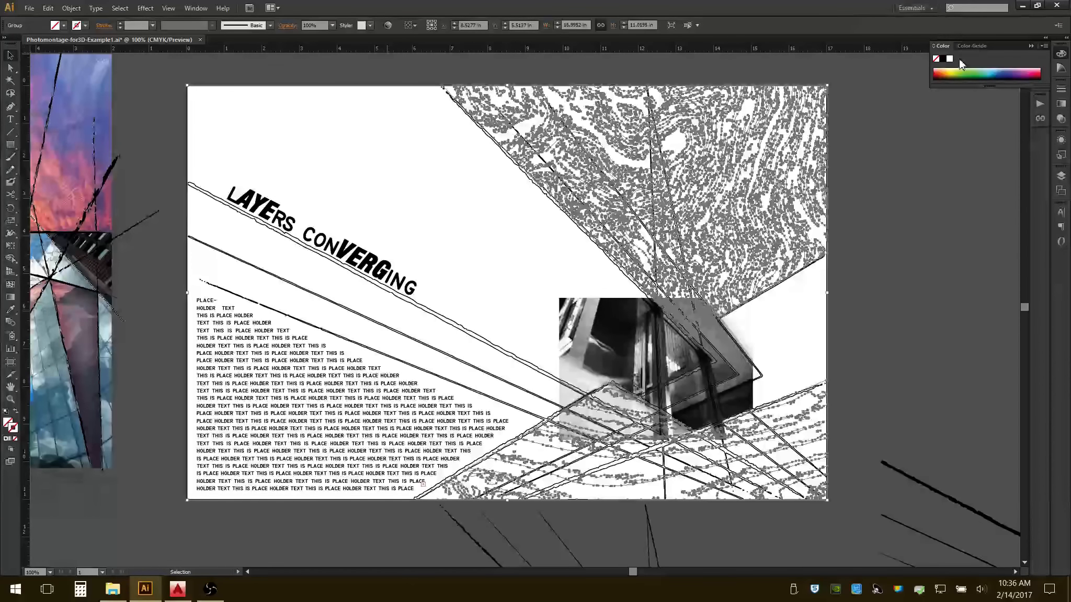
{"action": "left_click", "coordinate": [943, 60]}
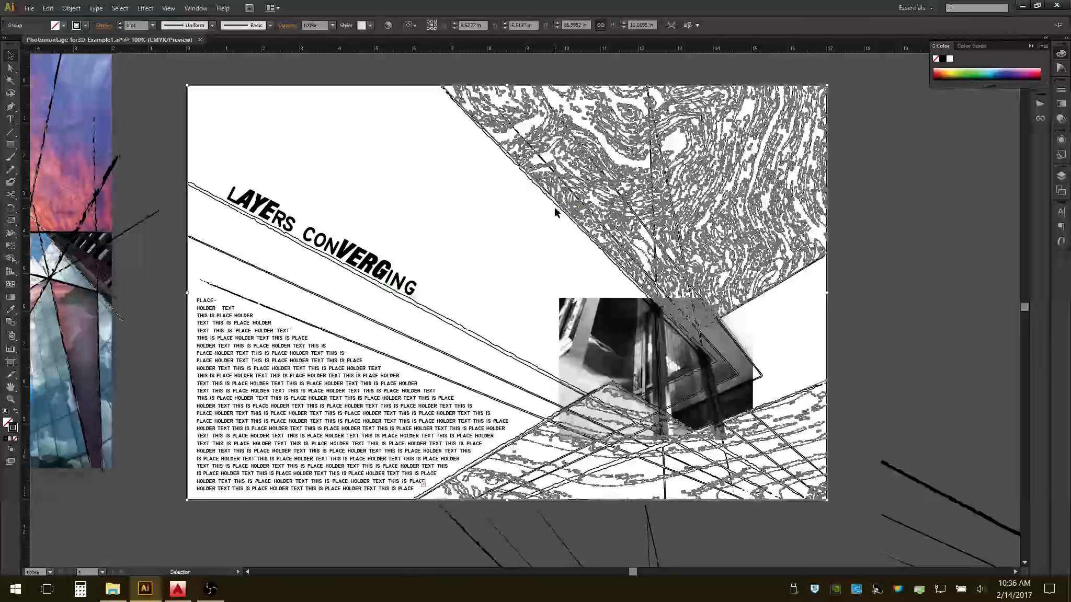
{"action": "left_click", "coordinate": [488, 212]}
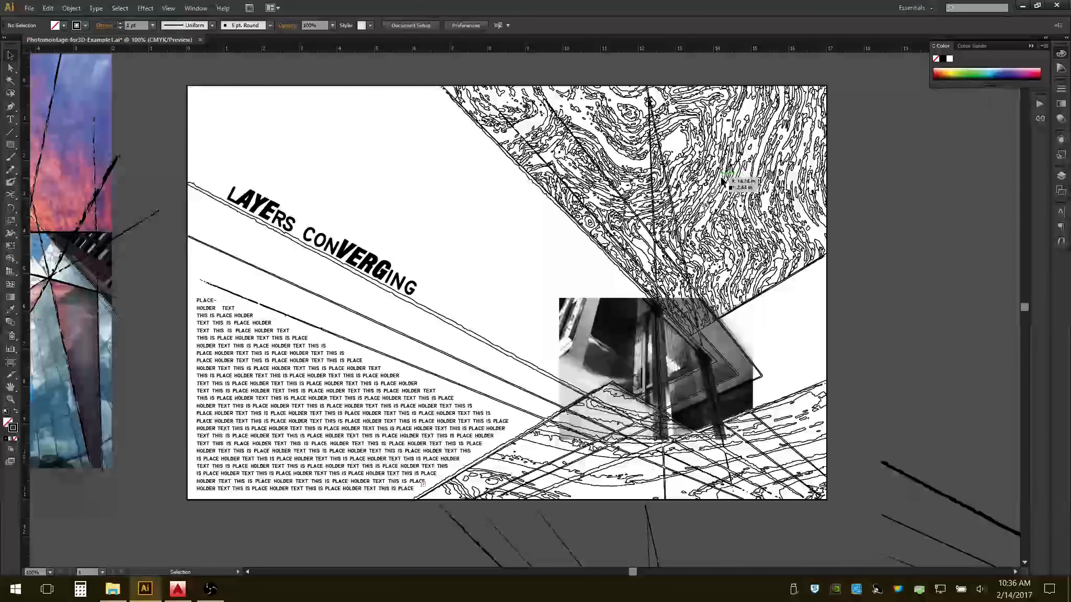
{"action": "scroll", "coordinate": [758, 204], "scroll_direction": "left", "scroll_amount": 2, "text": "ctrl"}
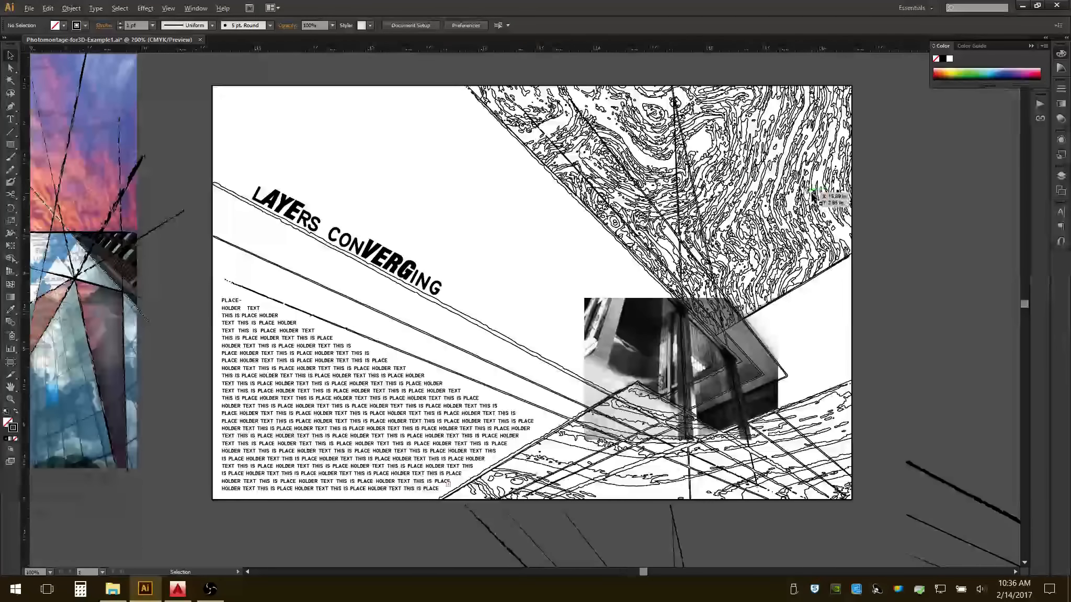
{"action": "scroll", "coordinate": [814, 195], "scroll_direction": "up", "scroll_amount": 3, "text": "alt"}
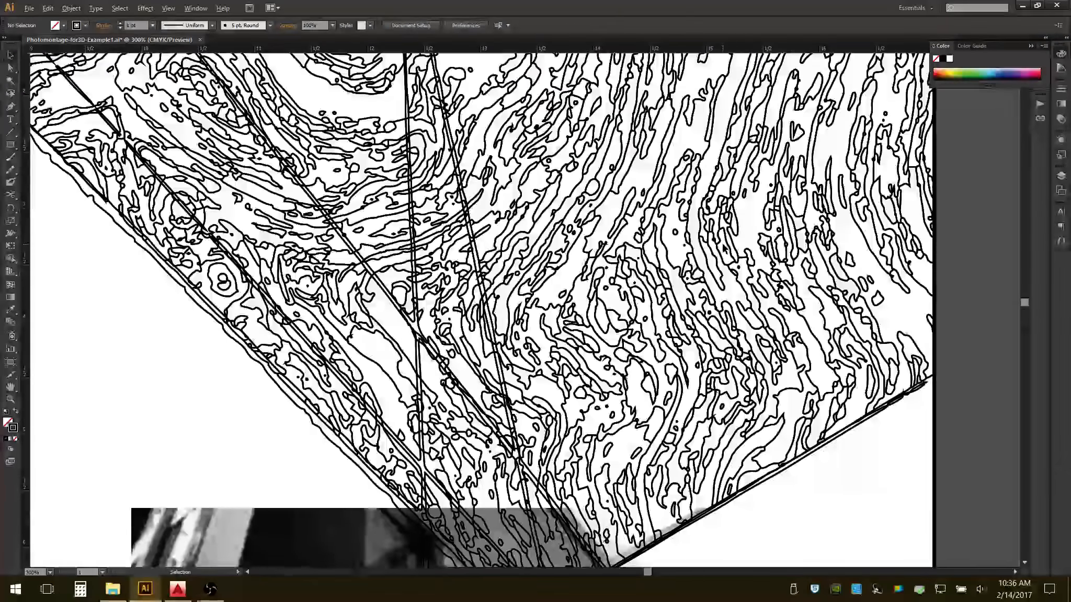
{"action": "scroll", "coordinate": [724, 246], "scroll_direction": "up", "scroll_amount": 1, "text": "alt"}
{"action": "scroll", "coordinate": [723, 245], "scroll_direction": "down", "scroll_amount": 1, "text": "alt"}
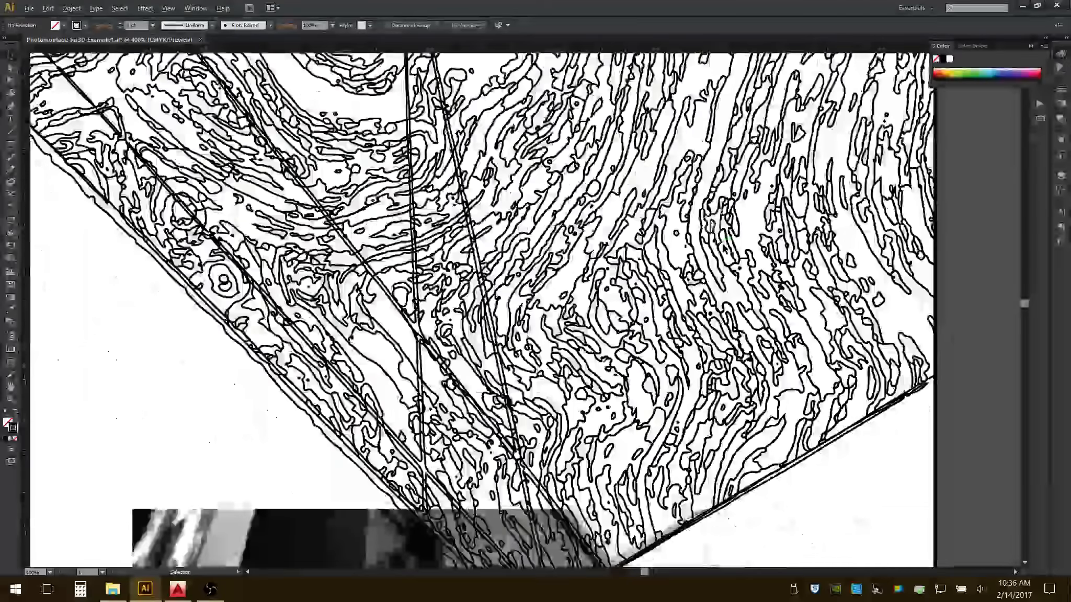
{"action": "scroll", "coordinate": [500, 268], "scroll_direction": "down", "scroll_amount": 5, "text": "alt"}
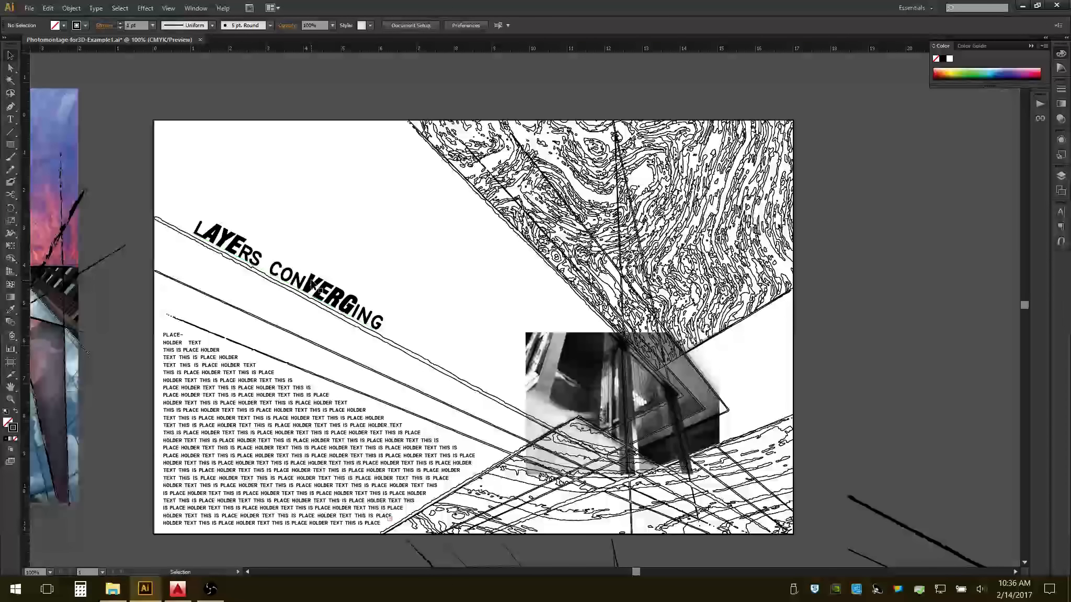
{"action": "key", "text": "t"}
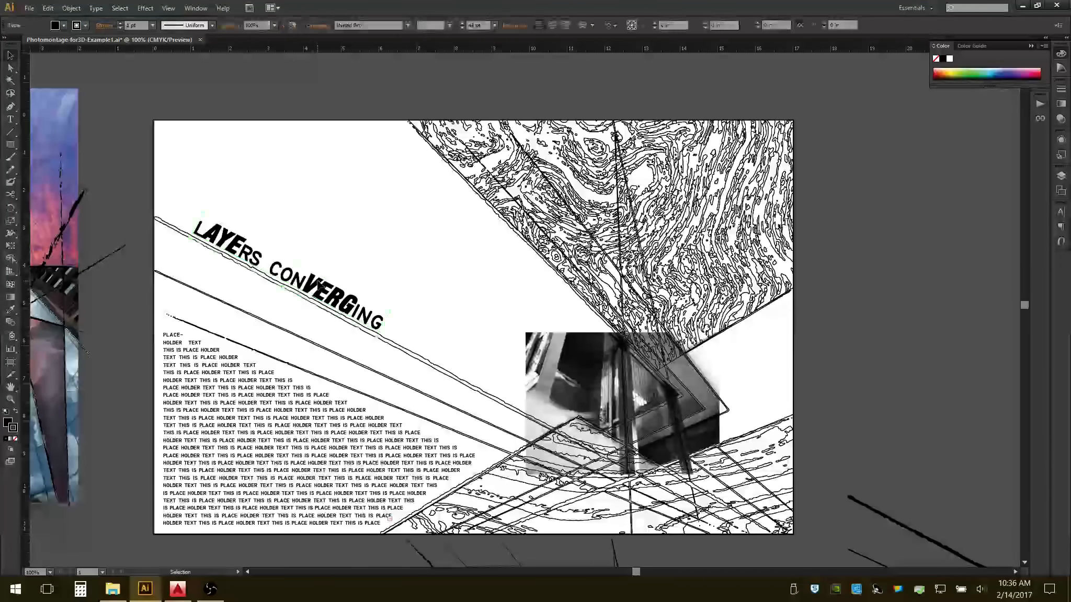
{"action": "left_click", "coordinate": [343, 278]}
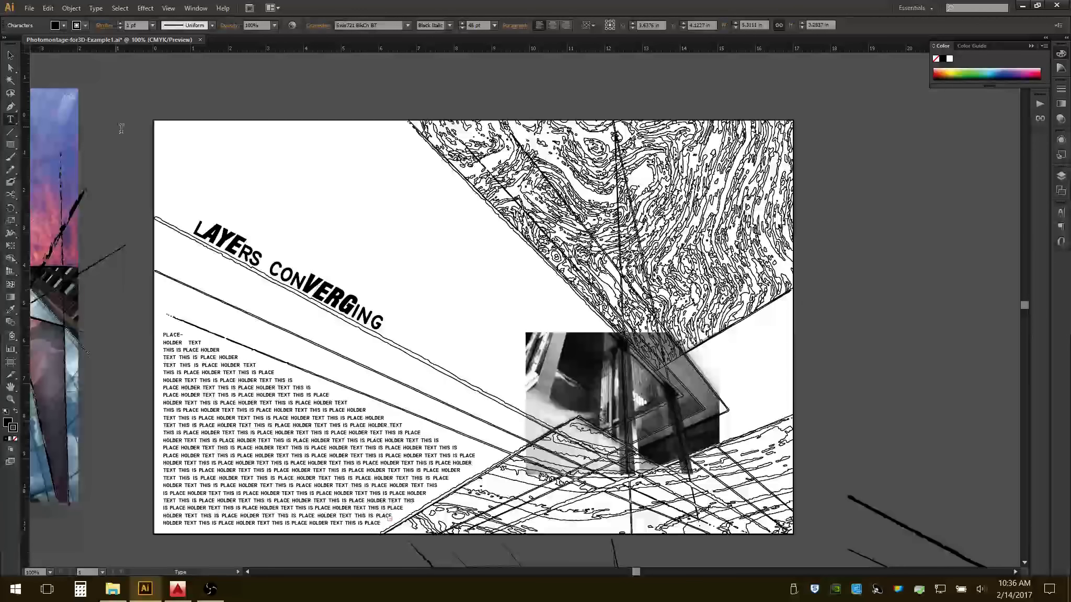
{"action": "left_click", "coordinate": [11, 56]}
{"action": "left_click", "coordinate": [111, 106]}
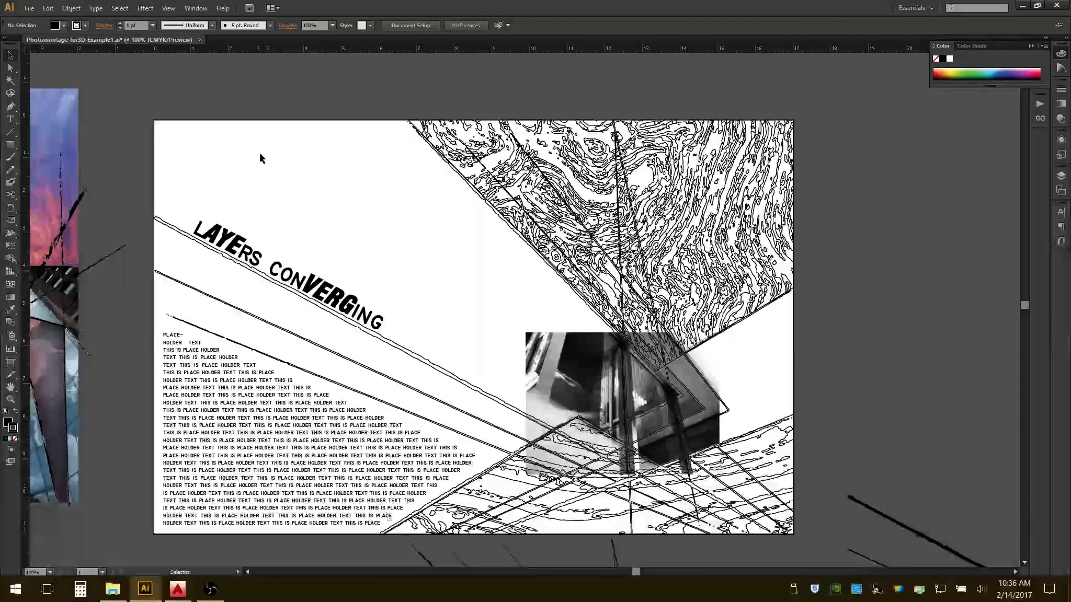
Convert the "Layers Converging" title text to outlines and remove its fill so only the stroke remains.
{"action": "left_click", "coordinate": [263, 244]}
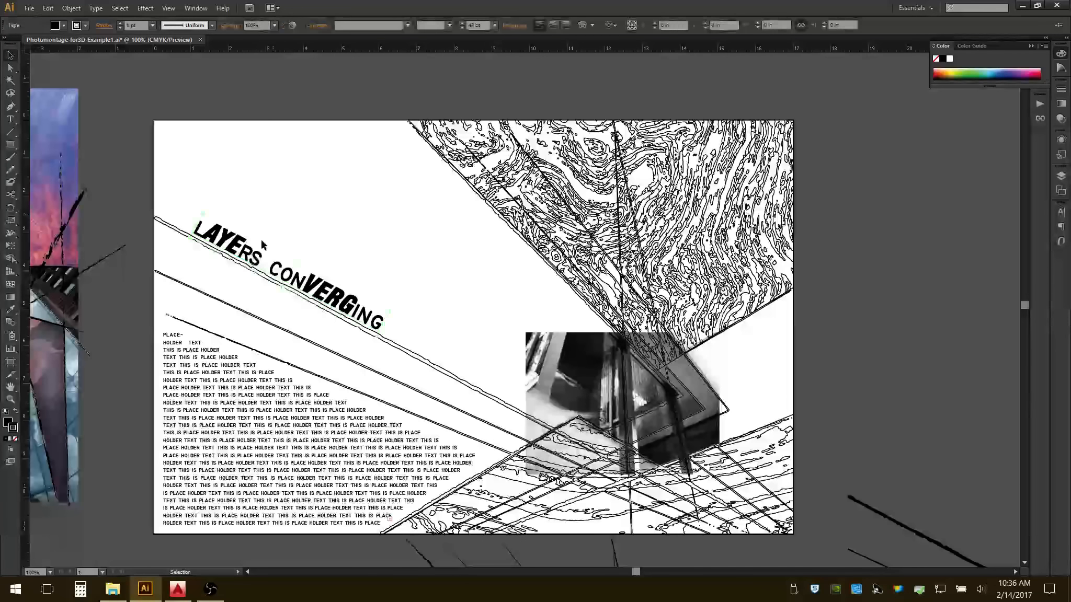
{"action": "left_click", "coordinate": [96, 8]}
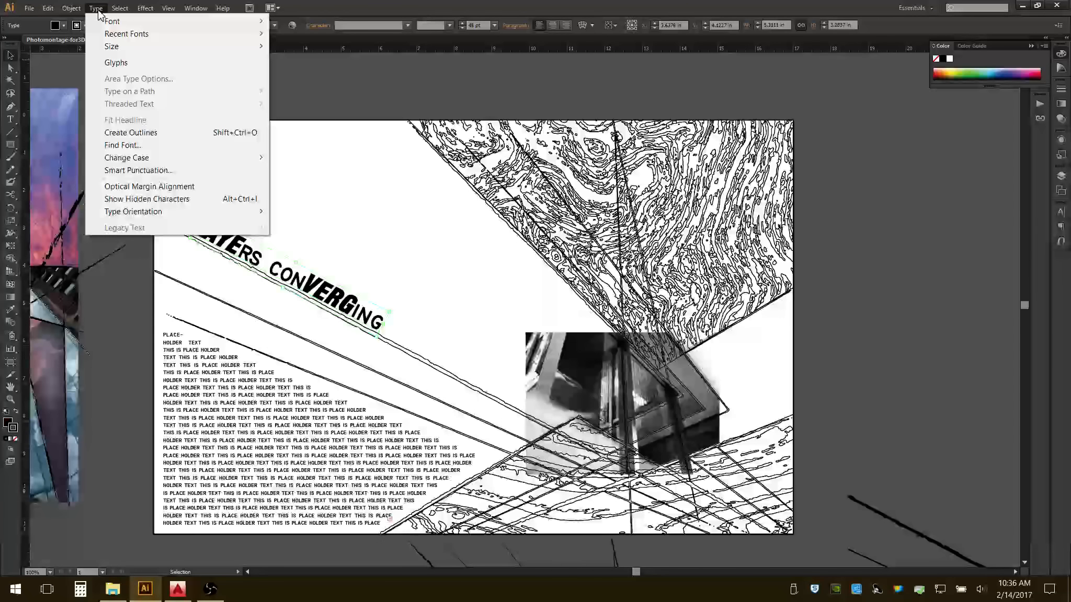
{"action": "left_click", "coordinate": [148, 137]}
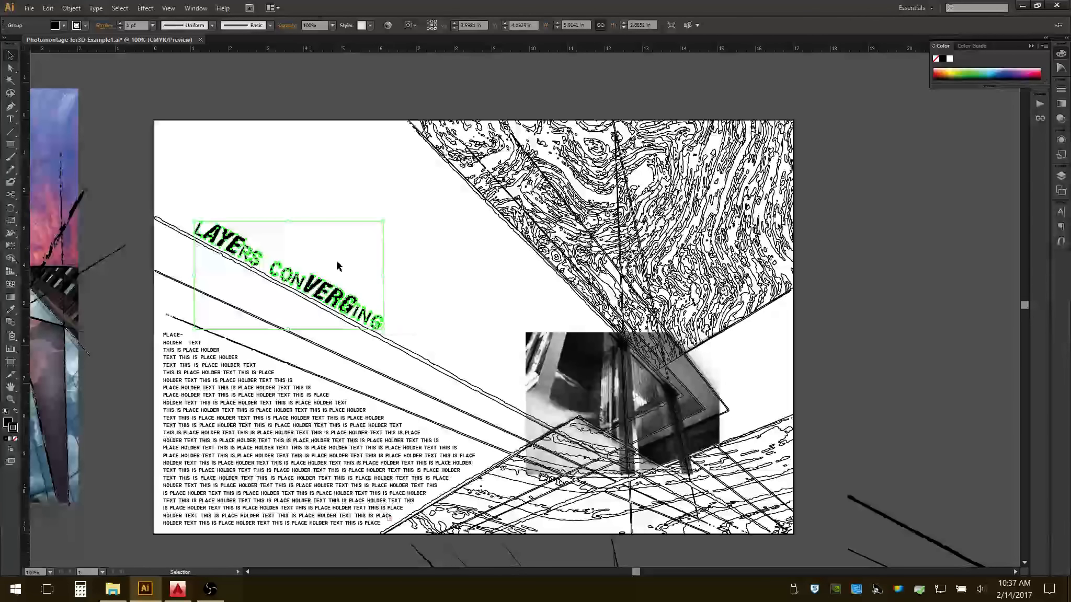
{"action": "left_click", "coordinate": [17, 443]}
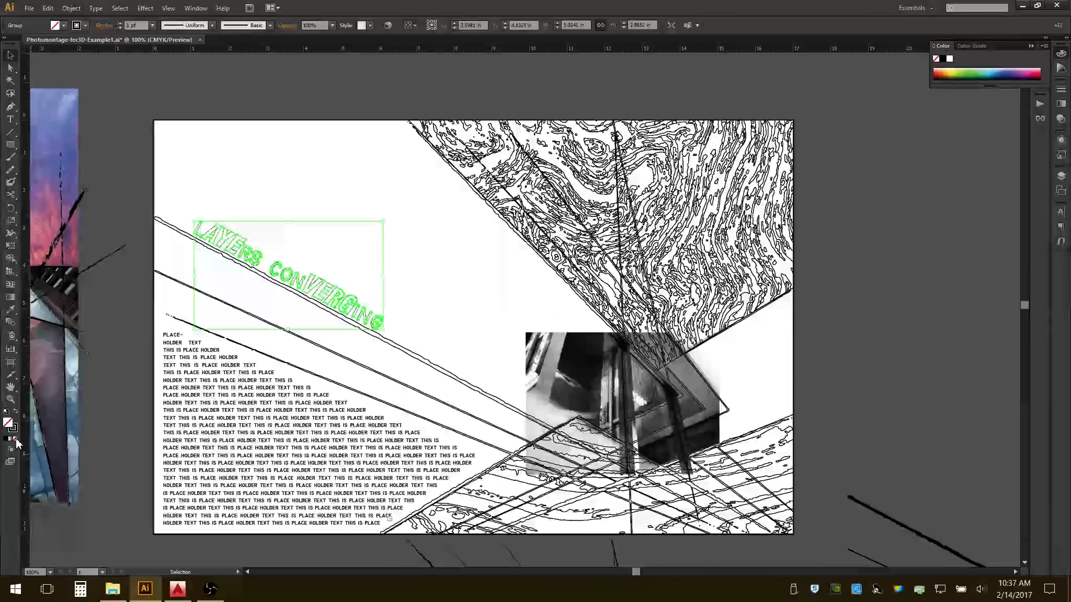
{"action": "left_click", "coordinate": [406, 285]}
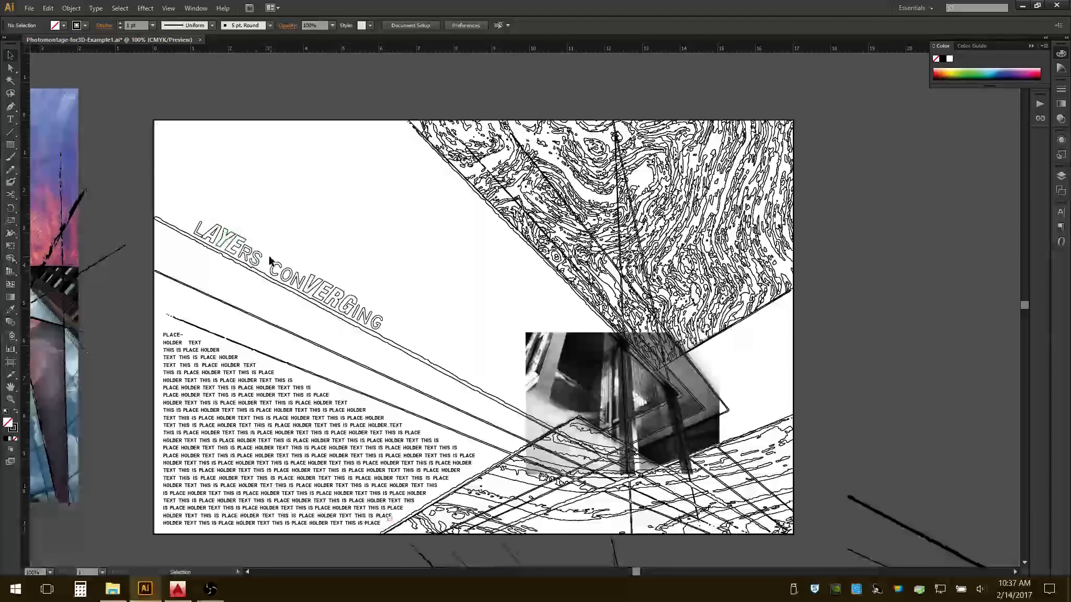
{"action": "left_click", "coordinate": [318, 287]}
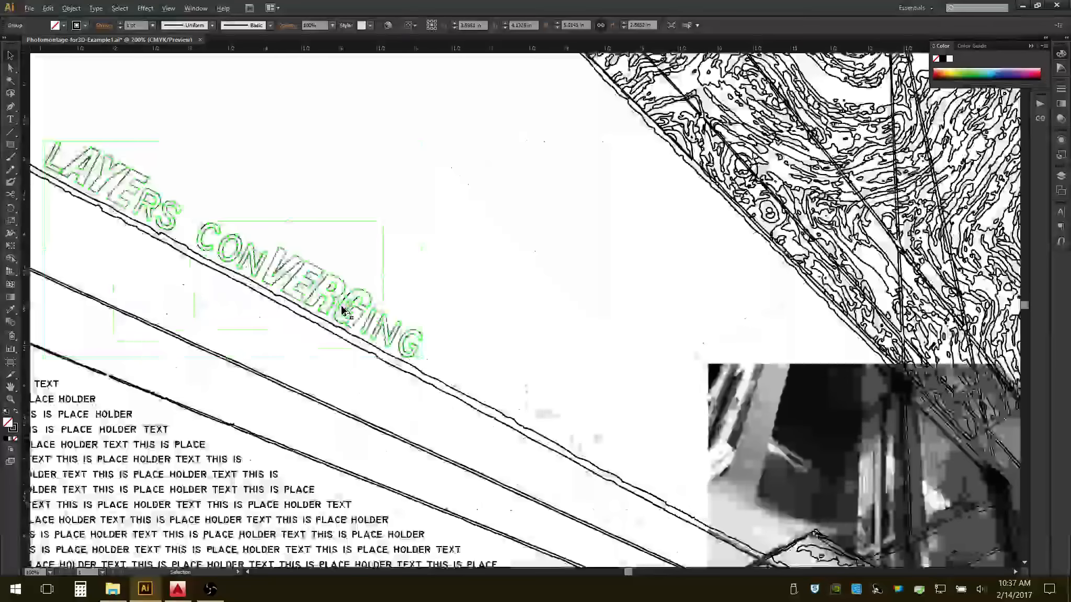
{"action": "scroll", "coordinate": [355, 305], "scroll_direction": "up", "scroll_amount": 2, "text": "alt"}
{"action": "scroll", "coordinate": [343, 310], "scroll_direction": "up", "scroll_amount": 1, "text": "alt"}
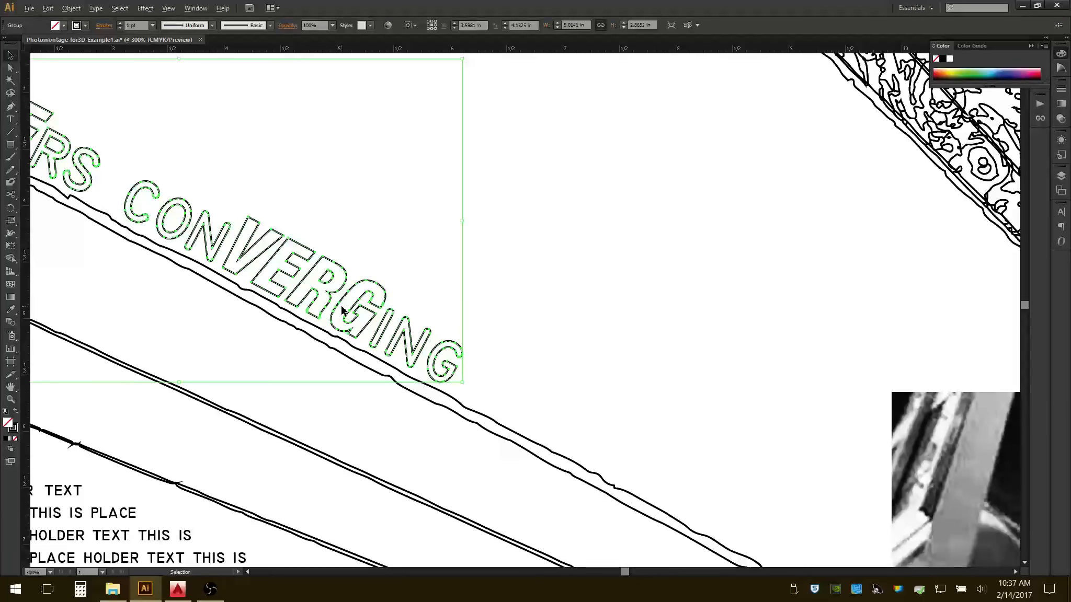
{"action": "scroll", "coordinate": [344, 310], "scroll_direction": "down", "scroll_amount": 3, "text": "alt"}
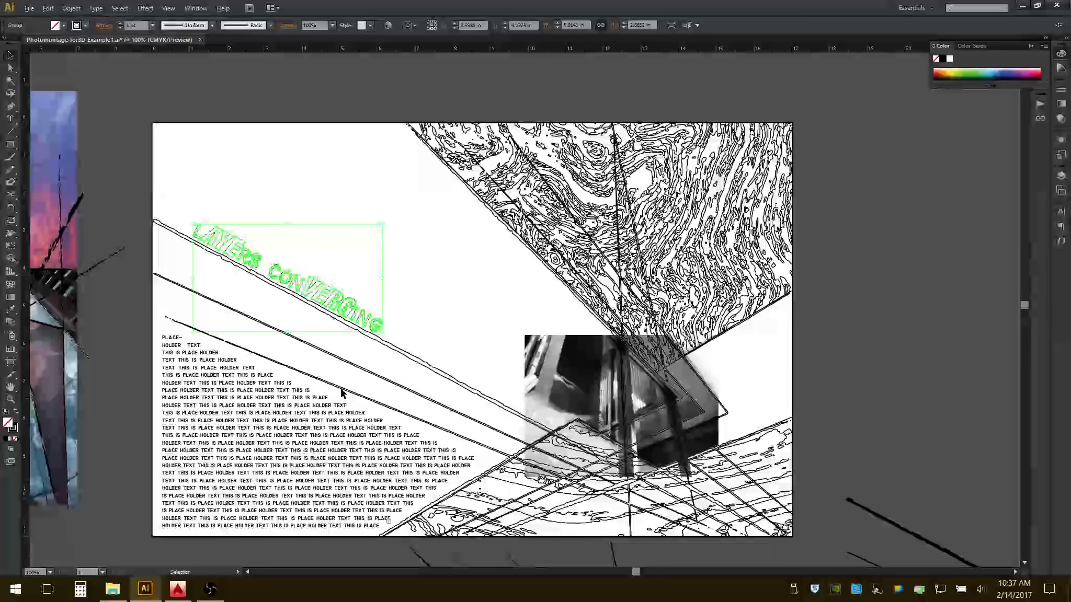
{"action": "left_click", "coordinate": [311, 423]}
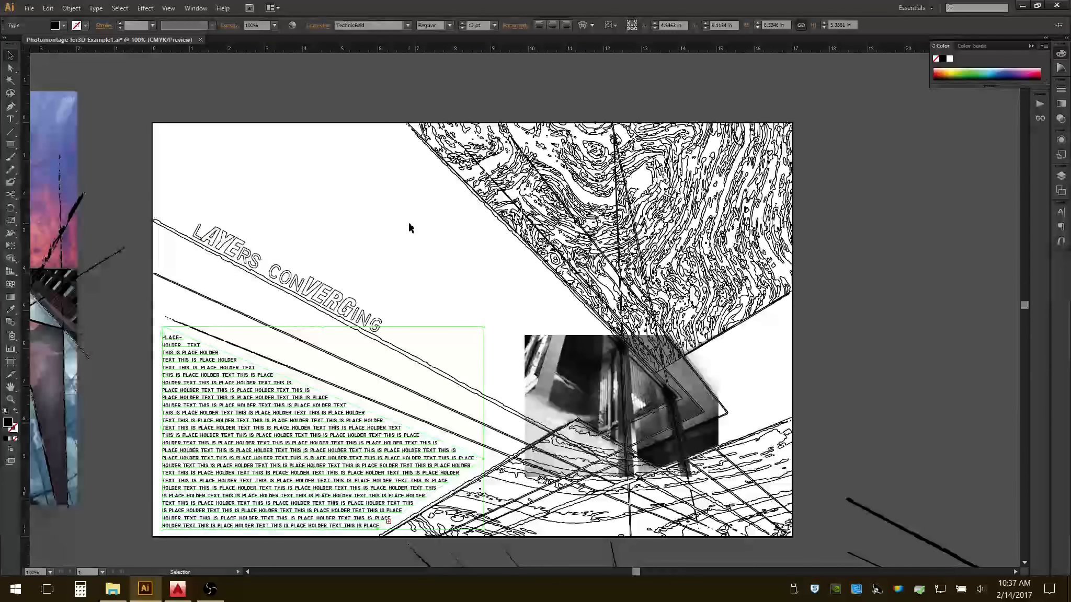
{"action": "left_click", "coordinate": [384, 260]}
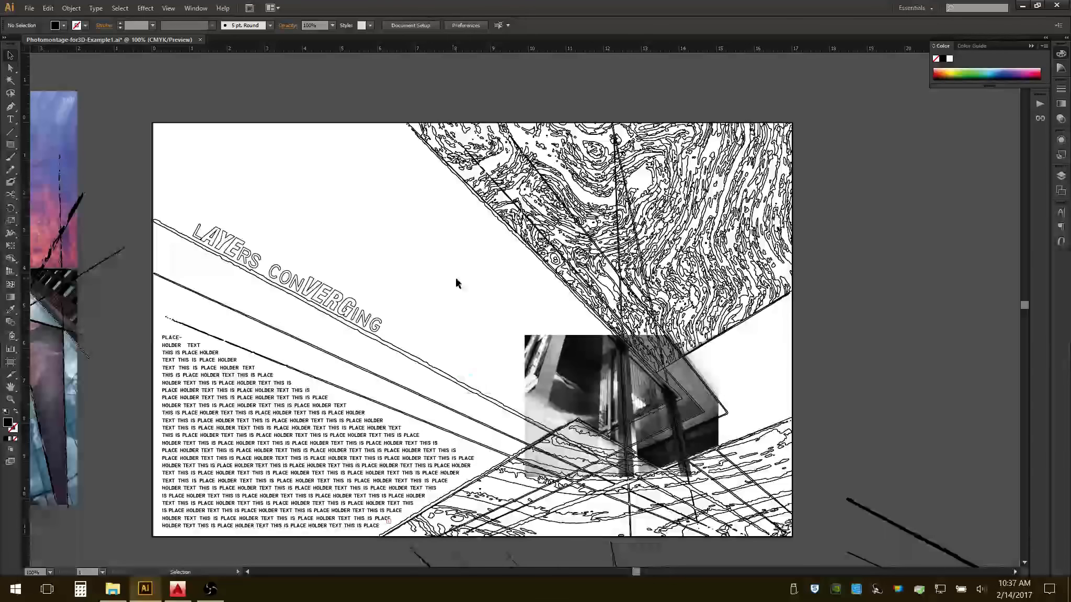
Hide the Line Overlay and Image Main layers.
{"action": "left_click", "coordinate": [1061, 176]}
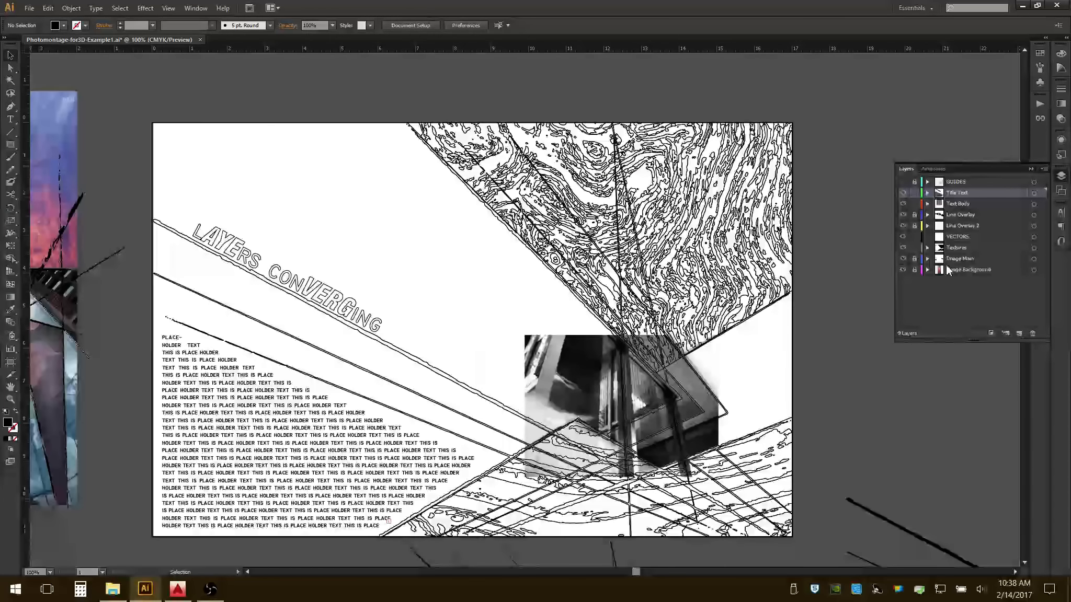
{"action": "left_click", "coordinate": [902, 217]}
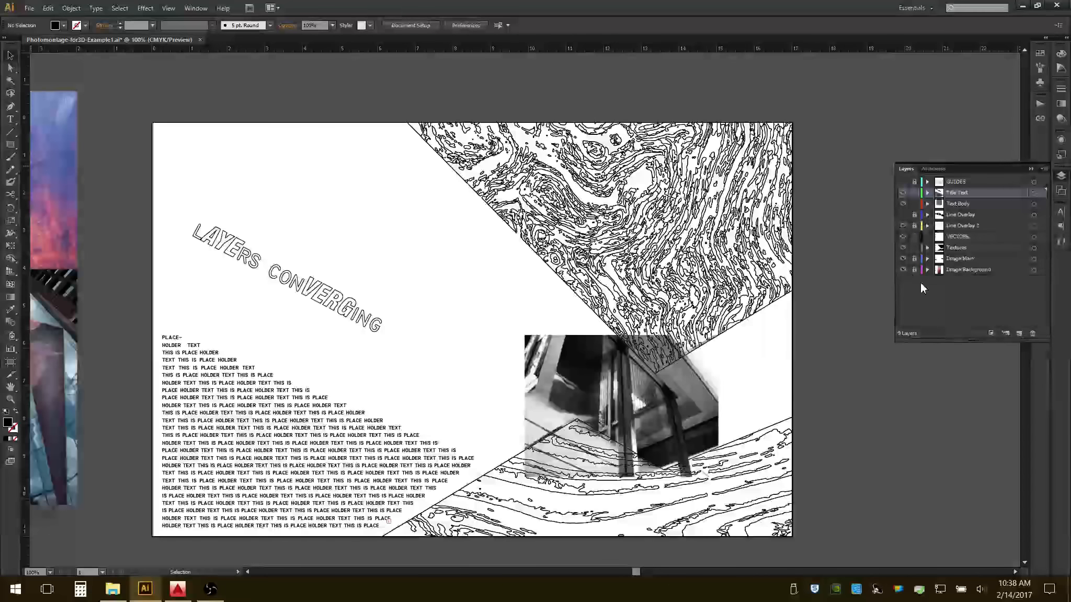
{"action": "left_click", "coordinate": [903, 259]}
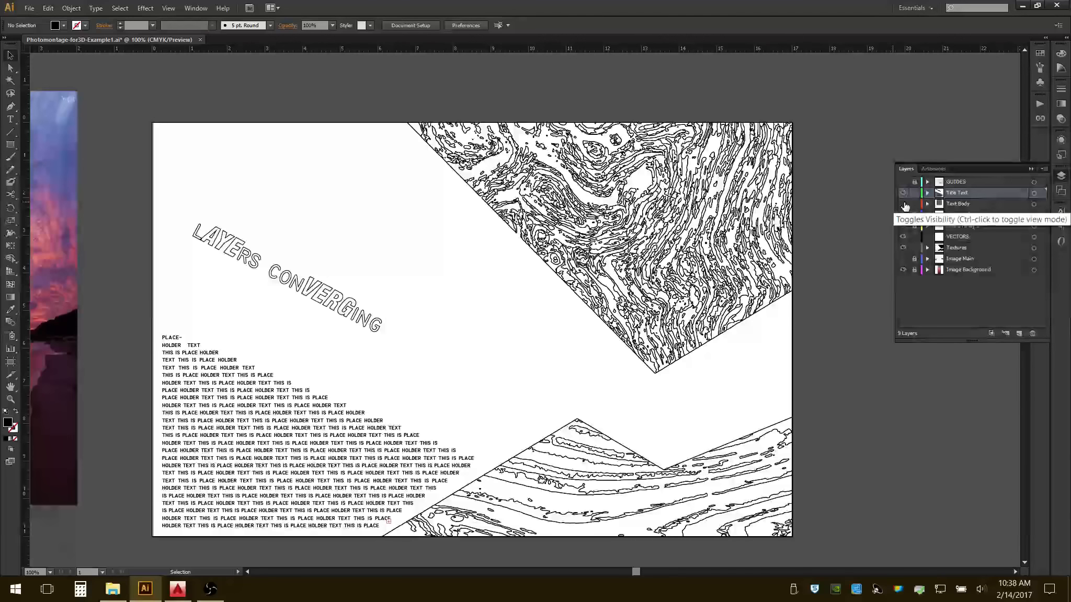
Move the placeholder body text block onto the Text Body layer and hide that layer.
{"action": "left_click", "coordinate": [322, 375]}
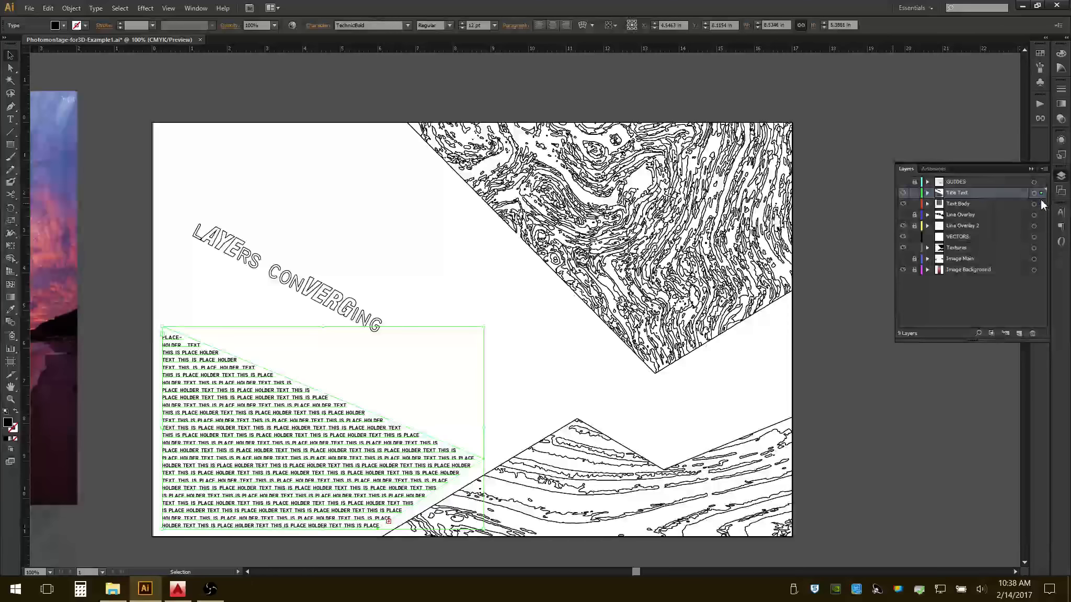
{"action": "left_click", "coordinate": [962, 203]}
{"action": "left_click", "coordinate": [903, 203]}
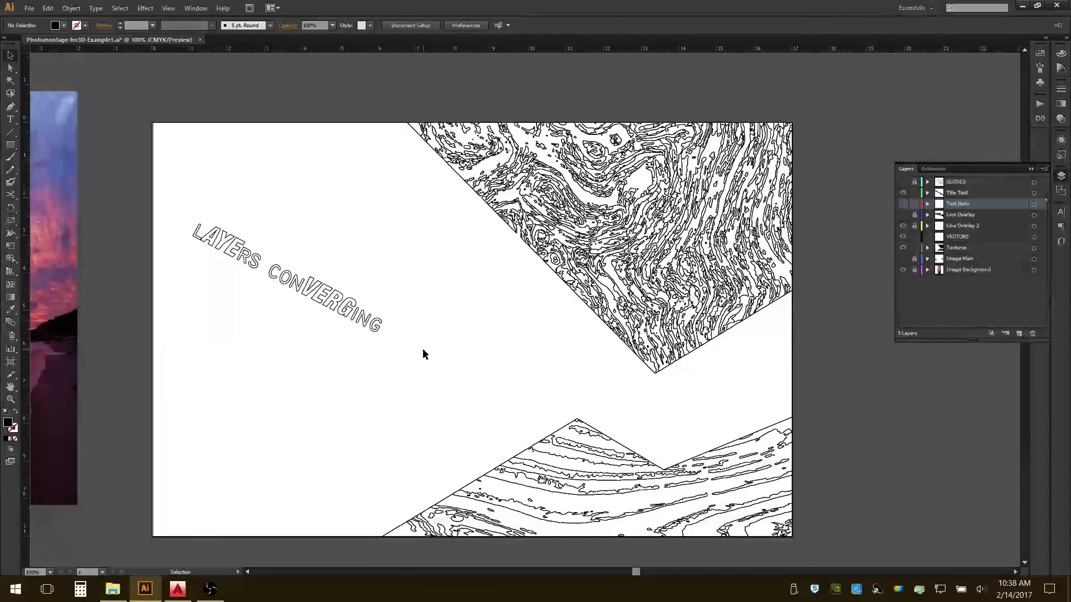
Move the outlined "Layers Converging" title onto the VECTORS layer and clear the selection.
{"action": "left_click_drag", "start_coordinate": [152, 113], "coordinate": [853, 502]}
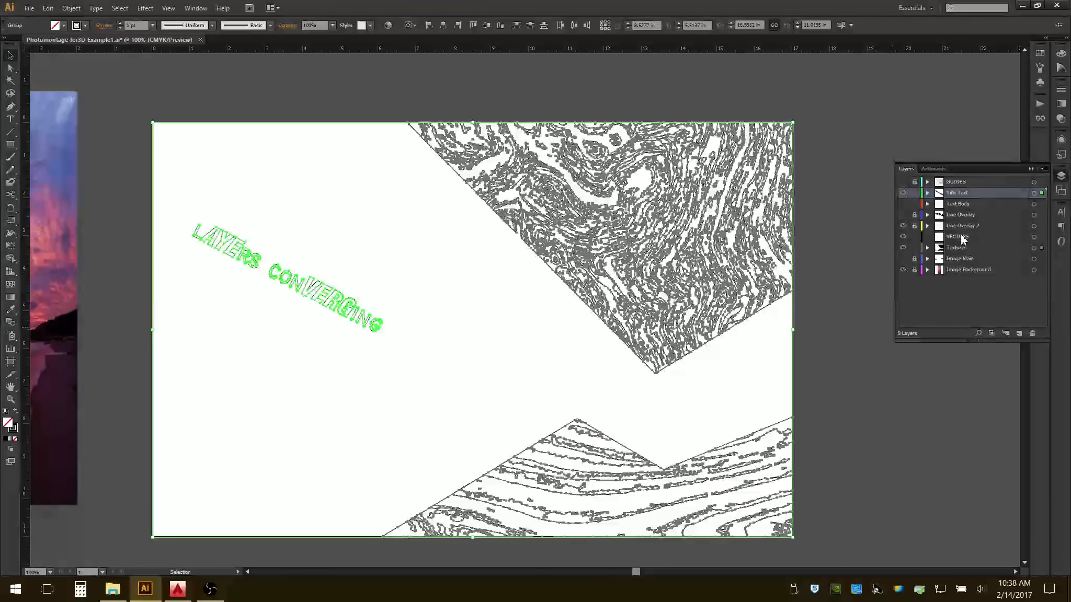
{"action": "left_click_drag", "start_coordinate": [1042, 194], "coordinate": [1041, 238]}
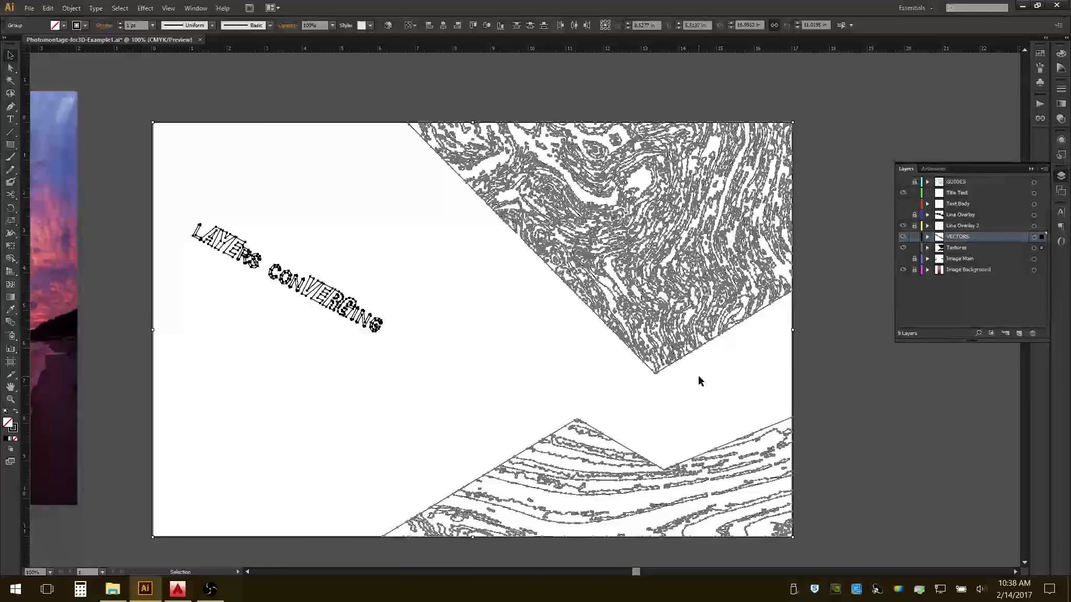
{"action": "left_click", "coordinate": [557, 353]}
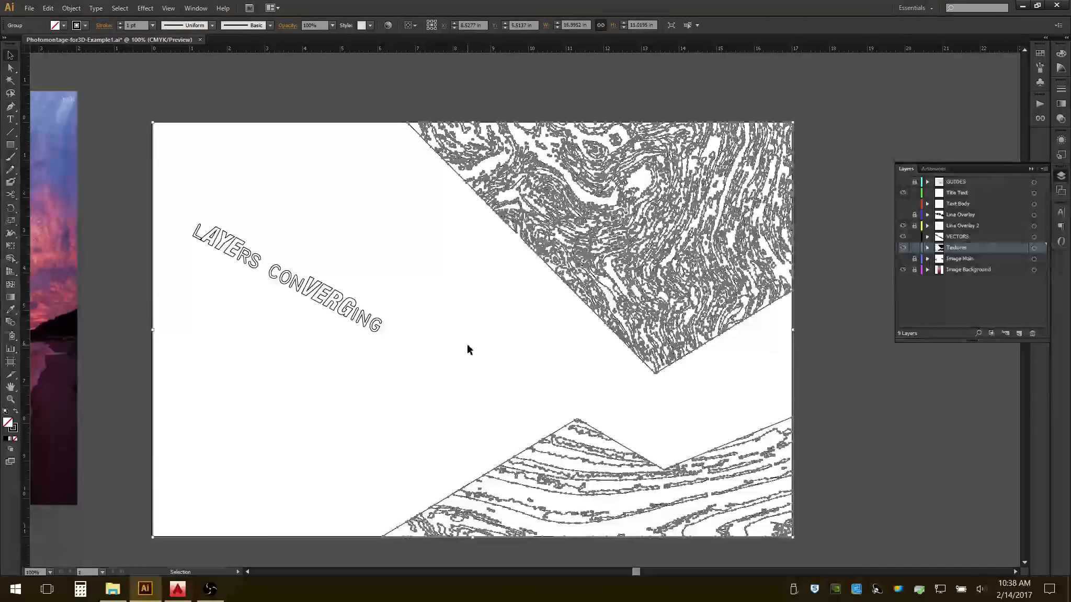
{"action": "left_click", "coordinate": [467, 344]}
{"action": "left_click", "coordinate": [328, 313]}
{"action": "left_click", "coordinate": [438, 300]}
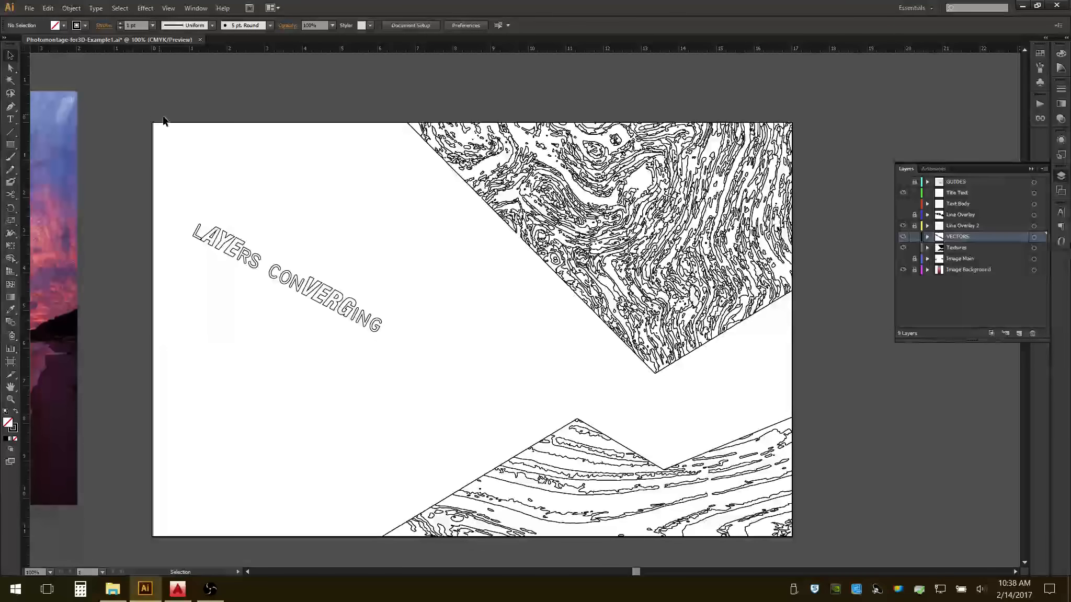
Save the document as the Illustrator CS6 file Photomontage-for3D-Example1A_VECTORS1.ai in the WORKING folder.
{"action": "left_click", "coordinate": [28, 9]}
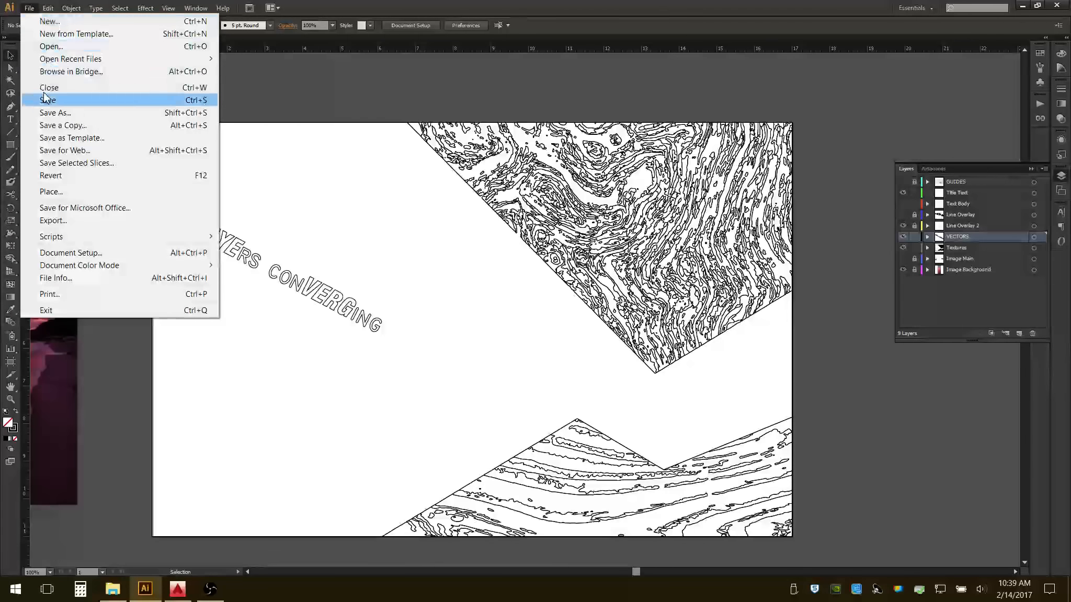
{"action": "left_click", "coordinate": [48, 113]}
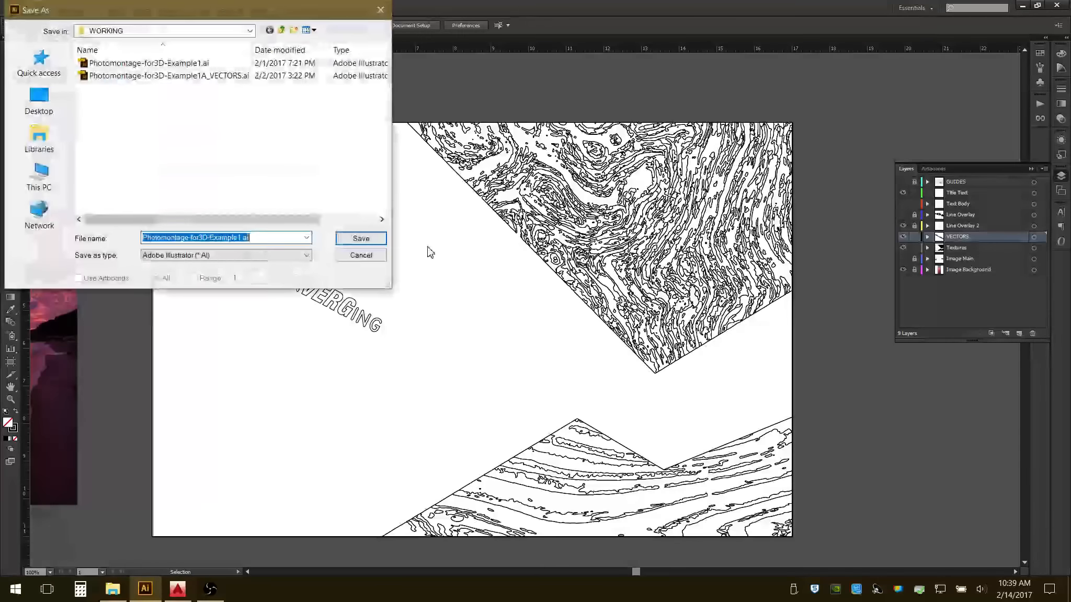
{"action": "left_click_drag", "start_coordinate": [242, 10], "coordinate": [526, 84]}
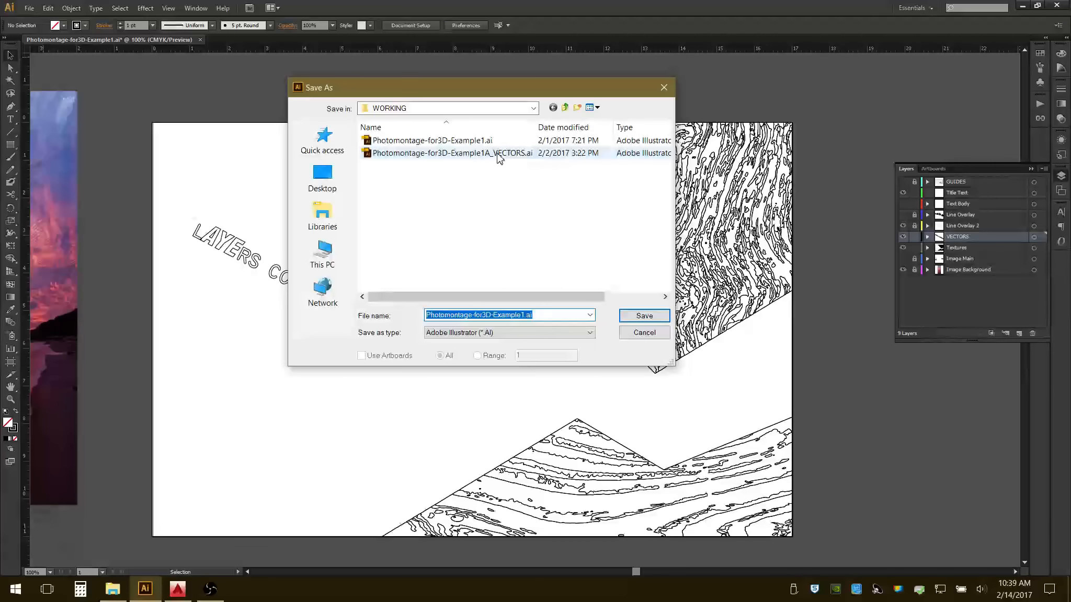
{"action": "left_click", "coordinate": [469, 156]}
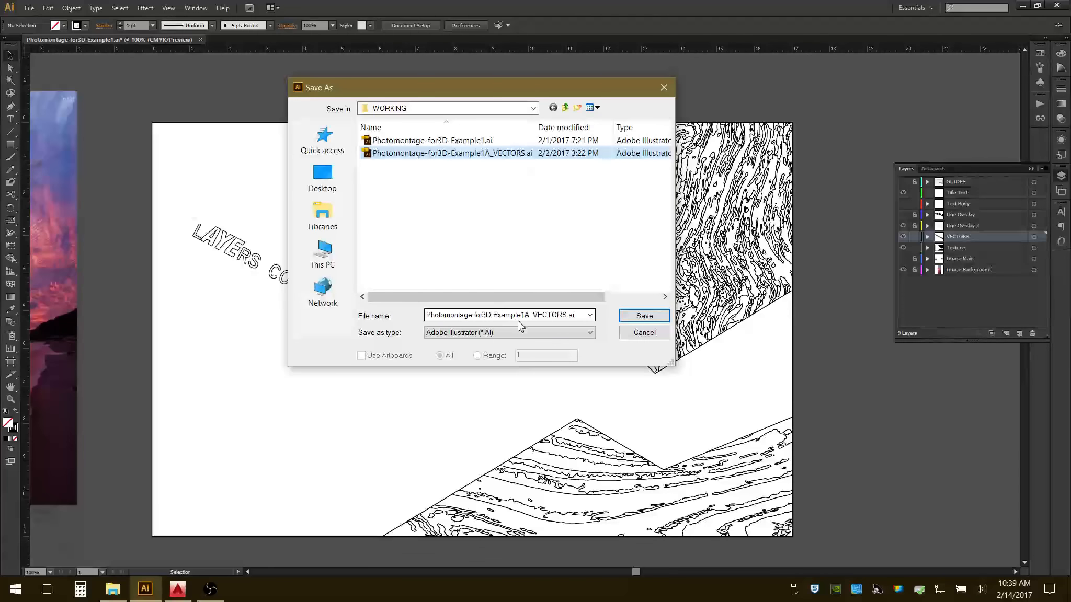
{"action": "double_click", "coordinate": [568, 314]}
{"action": "left_click", "coordinate": [569, 314]}
{"action": "type", "text": "1"}
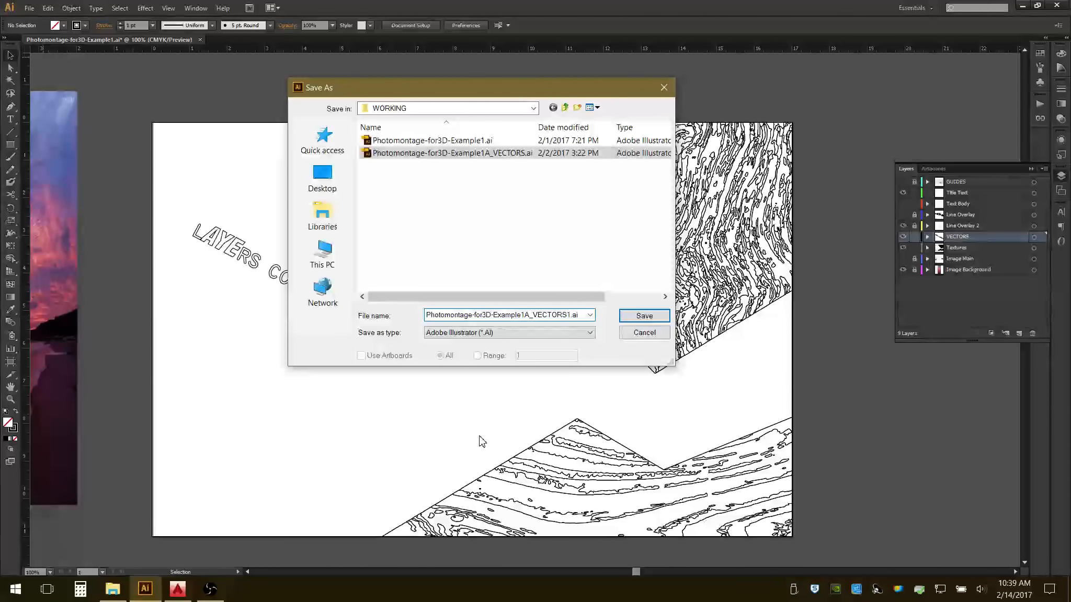
{"action": "left_click", "coordinate": [644, 316]}
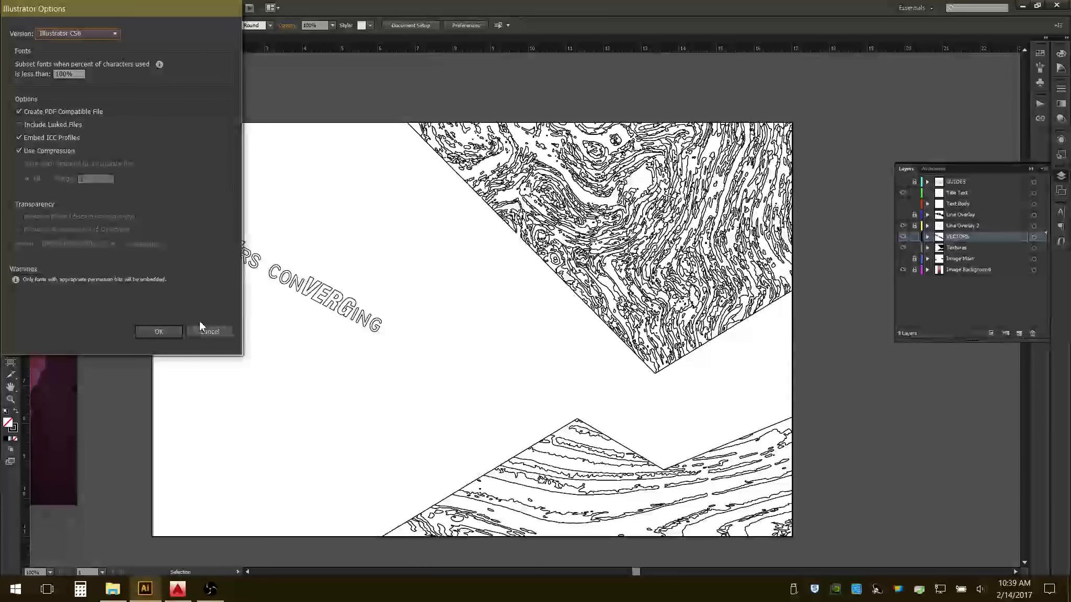
{"action": "left_click", "coordinate": [173, 331]}
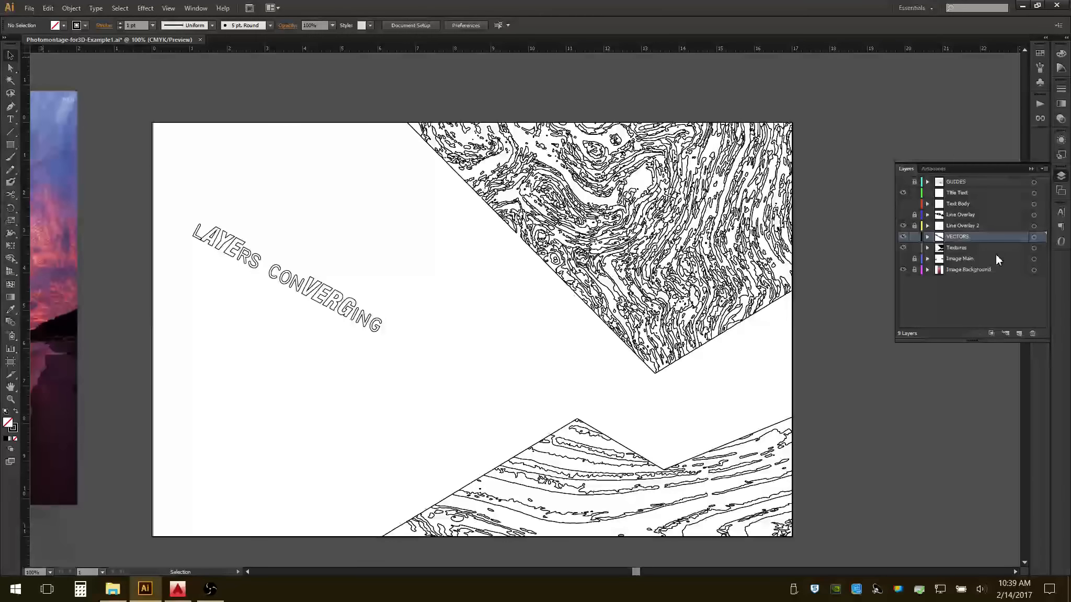
Hide and lock the VECTORS layer, unlock the line overlay layers, and make all the other layers visible.
{"action": "left_click", "coordinate": [903, 236]}
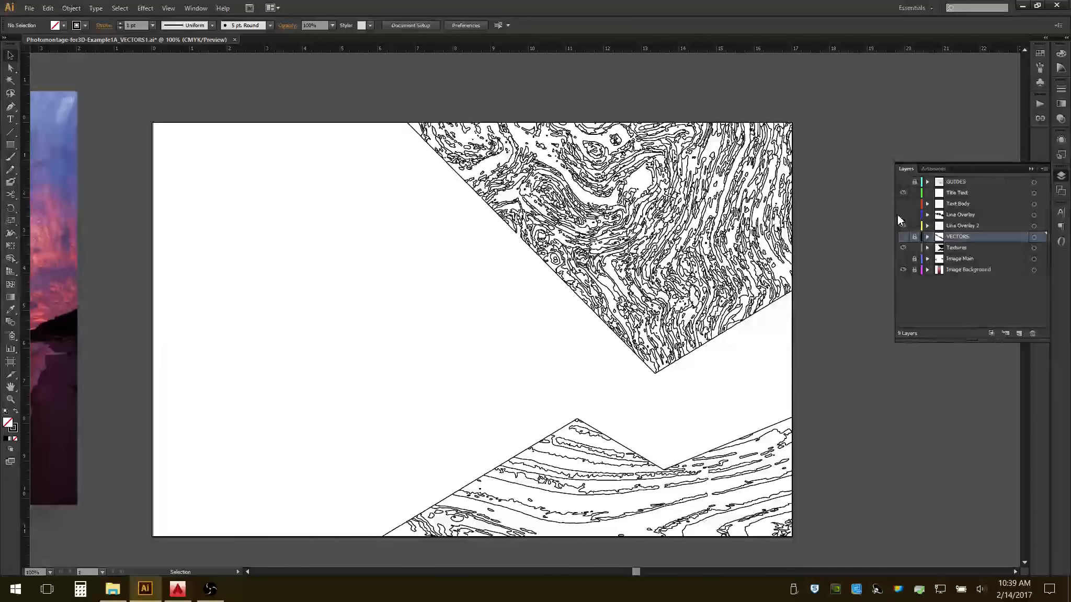
{"action": "left_click_drag", "start_coordinate": [903, 226], "coordinate": [903, 203]}
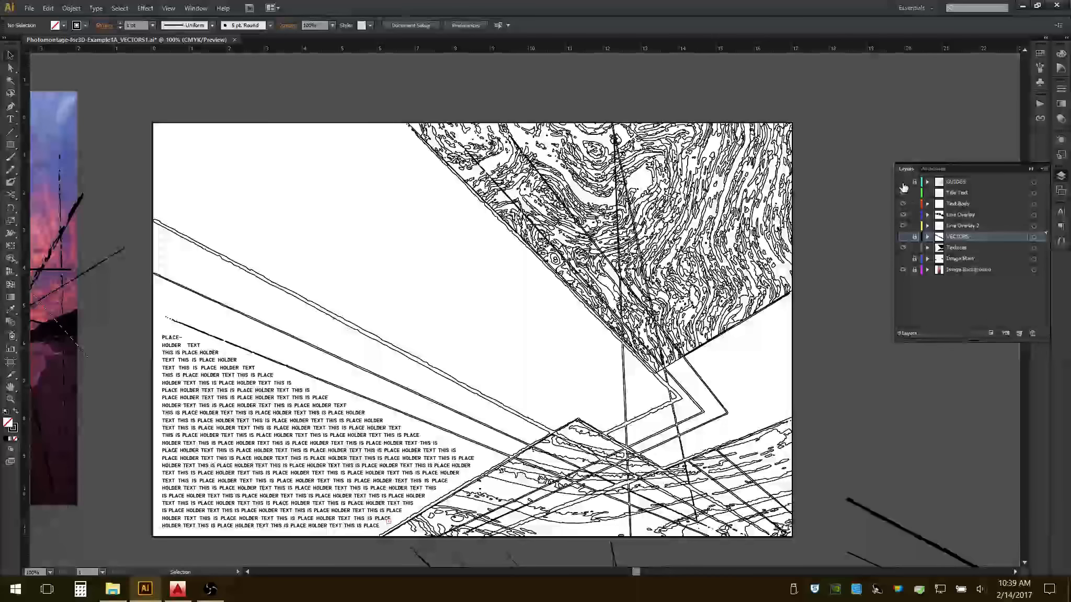
{"action": "left_click", "coordinate": [903, 181]}
{"action": "left_click", "coordinate": [903, 258]}
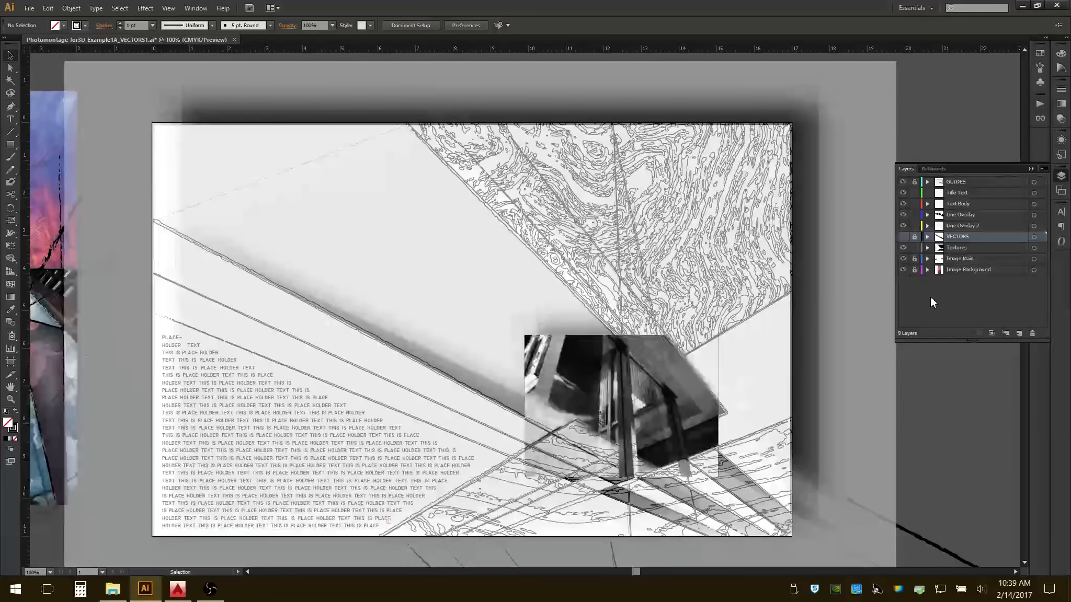
Delete all artwork outside the VECTORS layer, unlocking the GUIDES, Image Main and Image Background layers to clear them too.
{"action": "scroll", "coordinate": [651, 313], "scroll_direction": "down", "scroll_amount": 1, "text": "alt"}
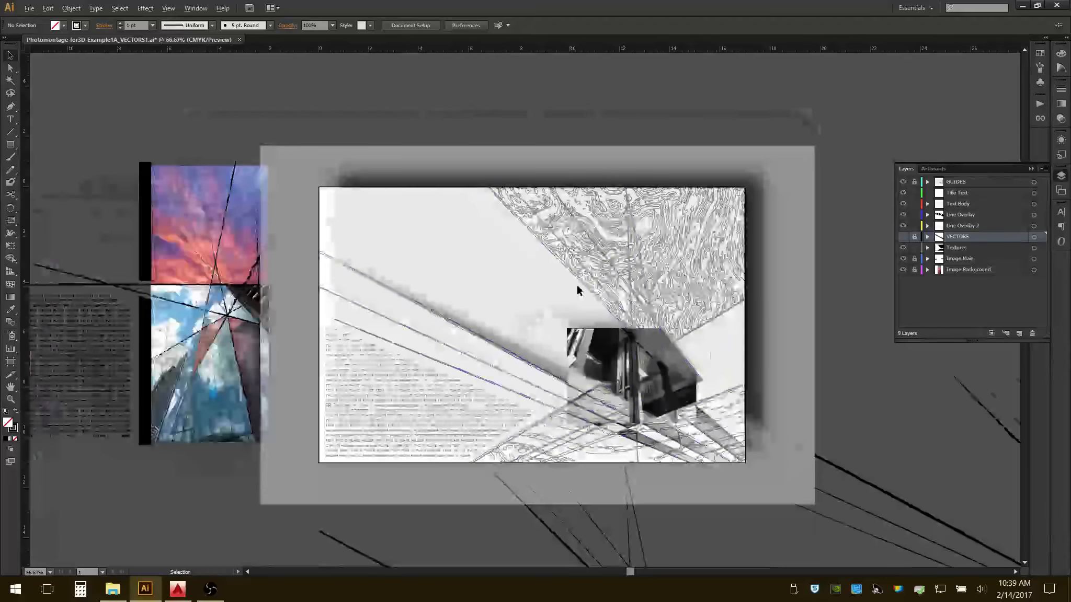
{"action": "scroll", "coordinate": [552, 273], "scroll_direction": "down", "scroll_amount": 1, "text": "alt"}
{"action": "scroll", "coordinate": [552, 272], "scroll_direction": "down", "scroll_amount": 1, "text": "alt"}
{"action": "scroll", "coordinate": [461, 244], "scroll_direction": "down", "scroll_amount": 1, "text": "alt"}
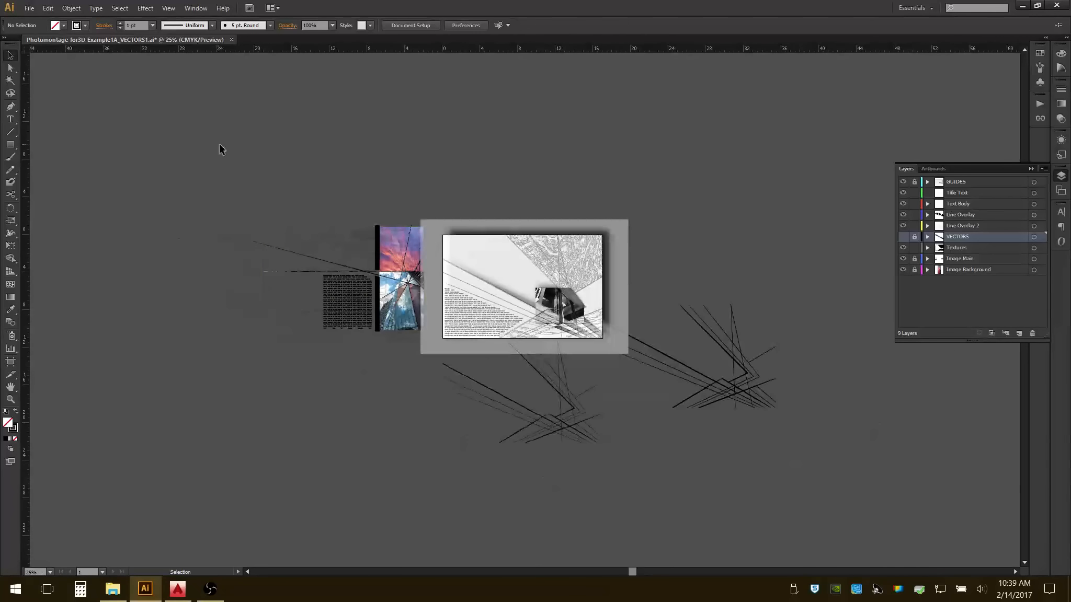
{"action": "left_click_drag", "start_coordinate": [219, 149], "coordinate": [878, 499]}
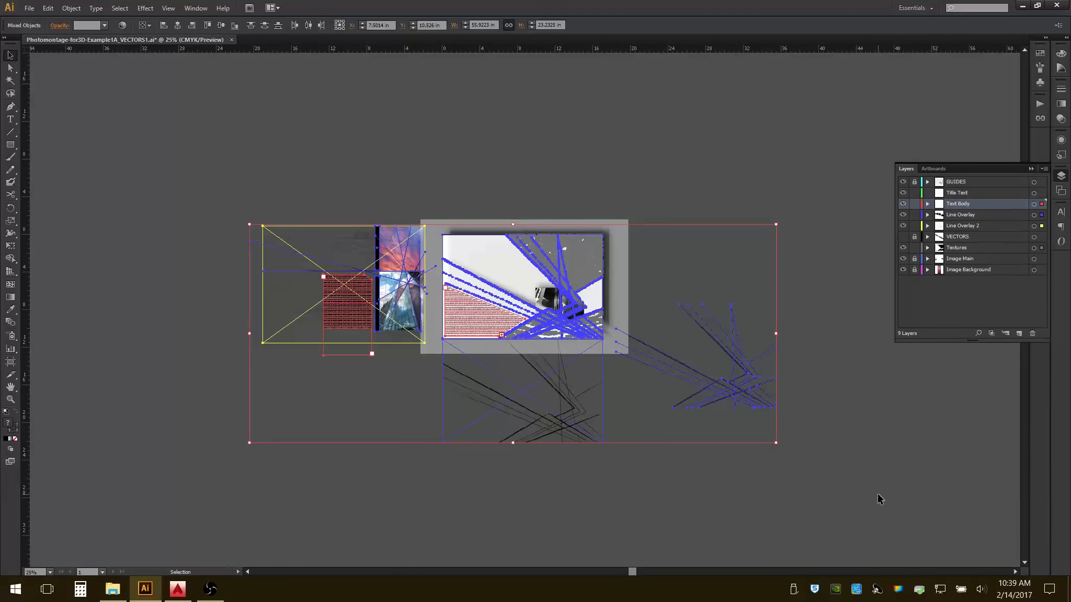
{"action": "key", "text": "Delete"}
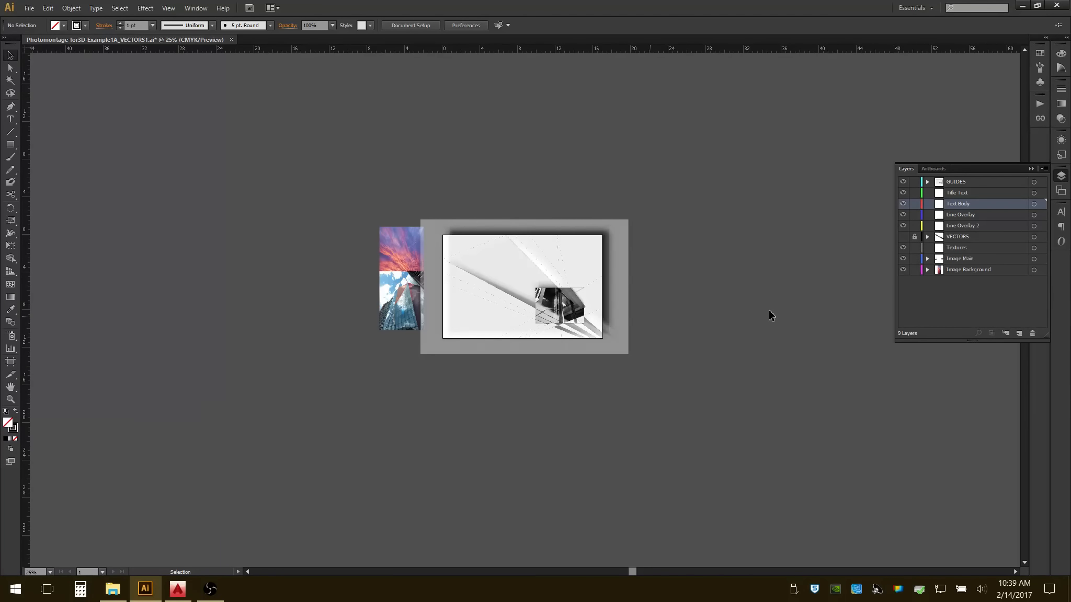
{"action": "left_click_drag", "start_coordinate": [333, 182], "coordinate": [675, 394]}
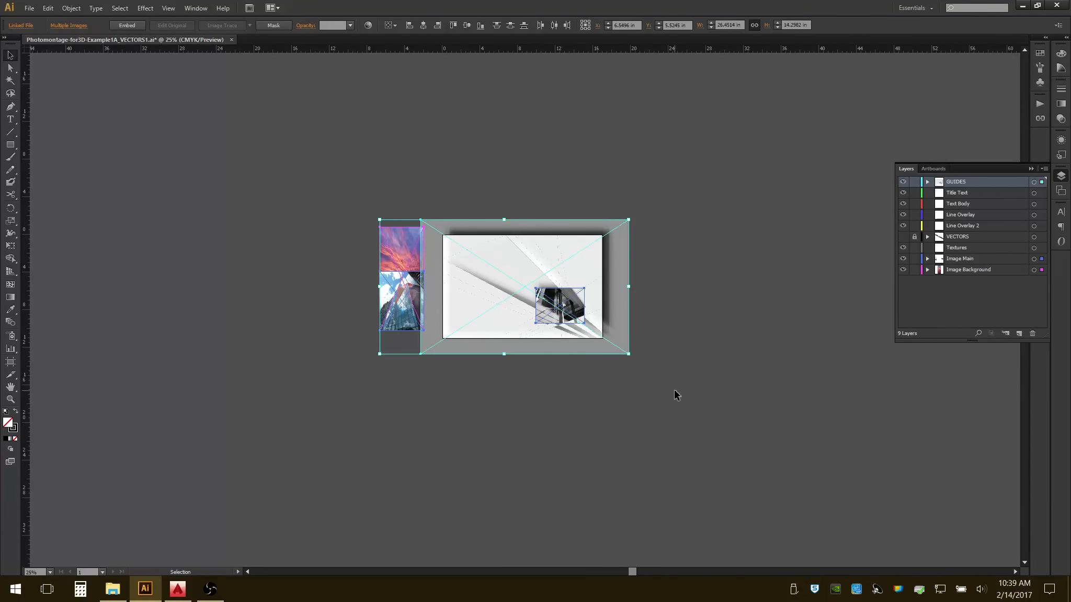
{"action": "key", "text": "Delete"}
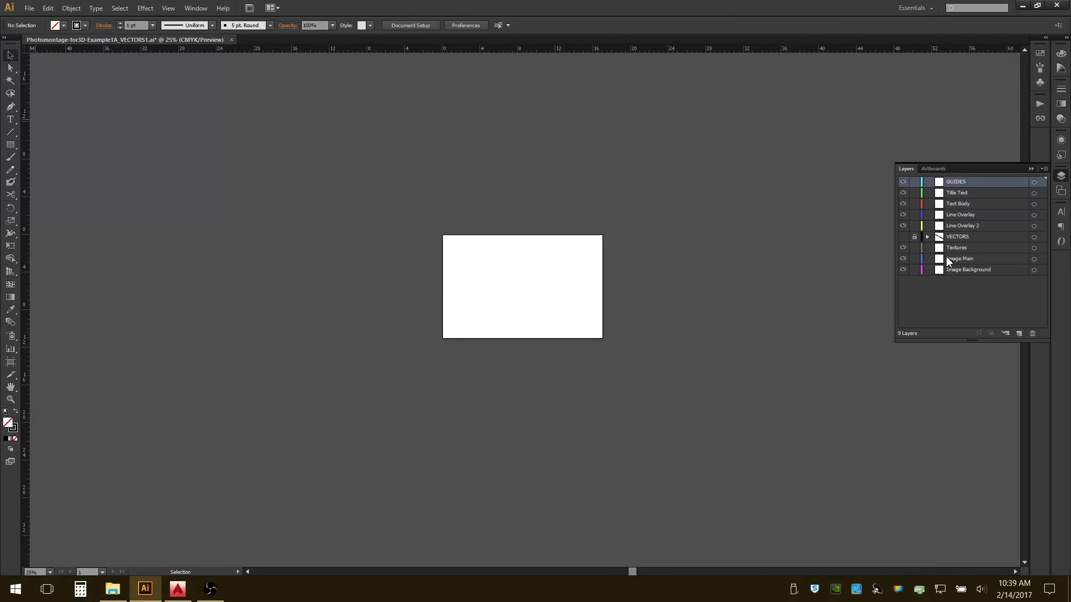
Delete every emptied layer so that only the VECTORS layer remains.
{"action": "left_click", "coordinate": [981, 223], "text": "shift"}
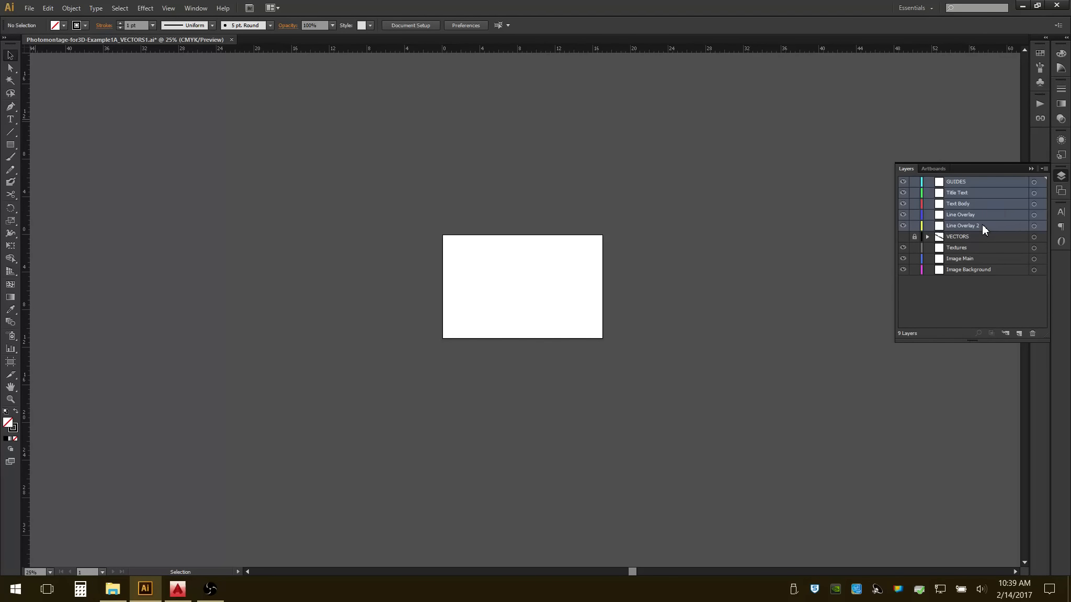
{"action": "left_click", "coordinate": [1032, 333]}
{"action": "left_click", "coordinate": [984, 192]}
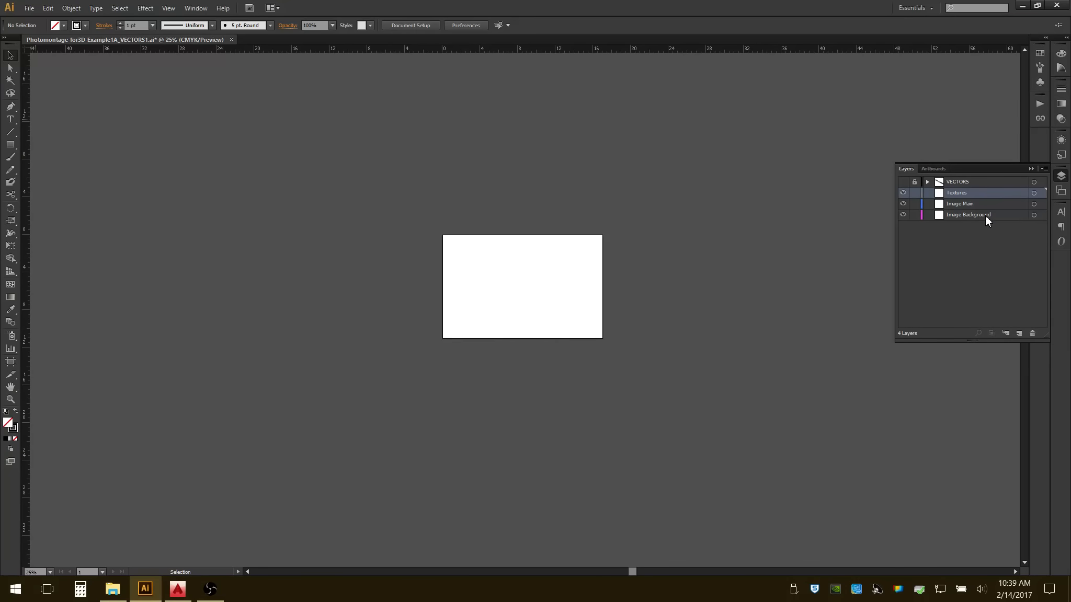
{"action": "left_click", "coordinate": [984, 219], "text": "shift"}
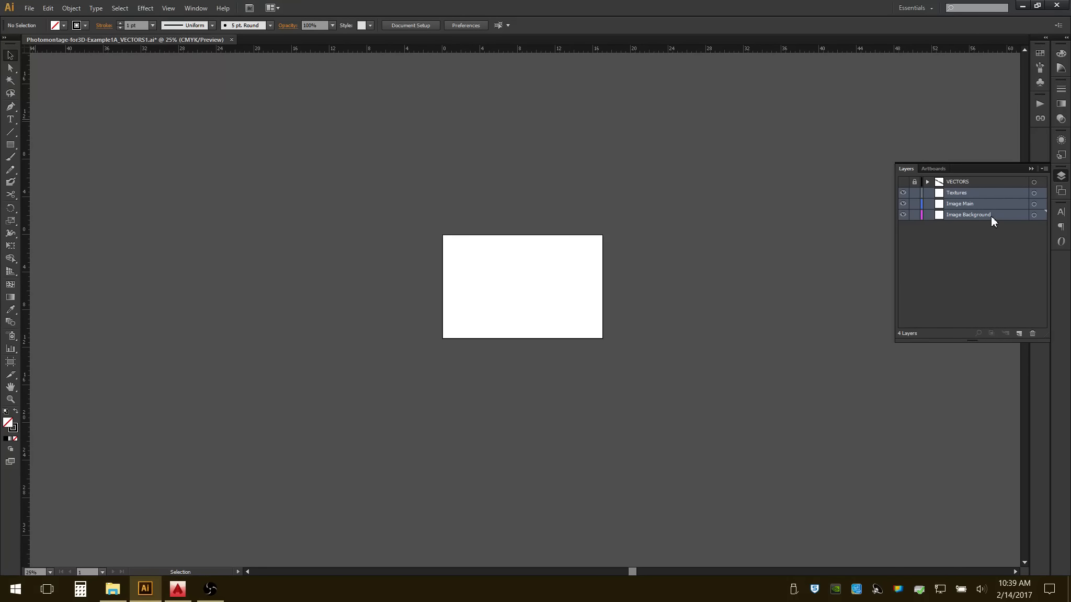
{"action": "left_click", "coordinate": [1033, 333]}
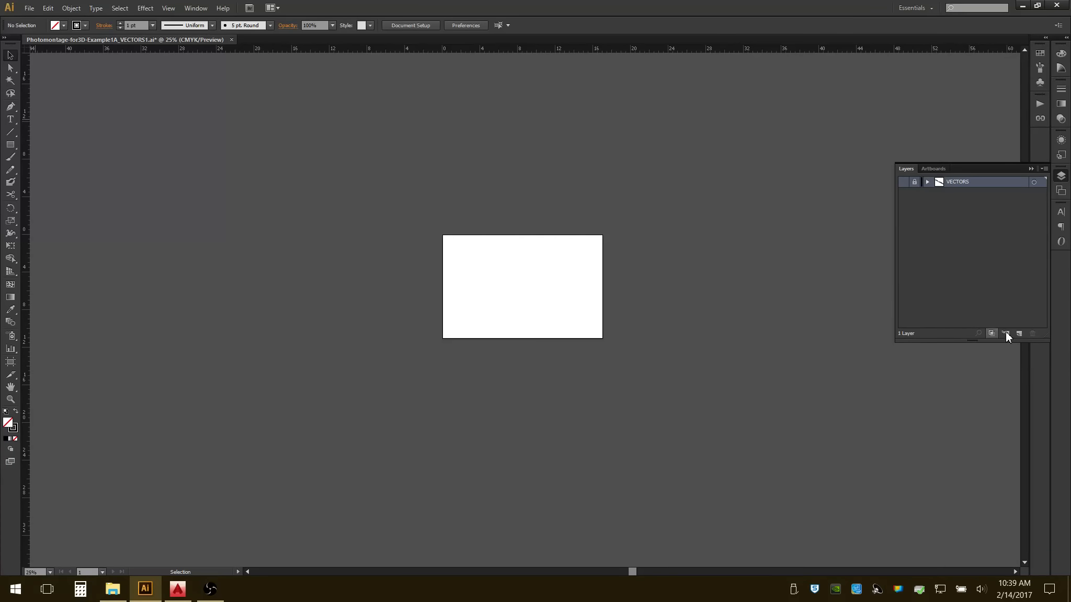
Show and unlock the VECTORS layer to check which outlines it holds.
{"action": "key", "text": "ctrl+y"}
{"action": "left_click", "coordinate": [904, 185]}
{"action": "scroll", "coordinate": [560, 277], "scroll_direction": "up", "scroll_amount": 3, "text": "alt"}
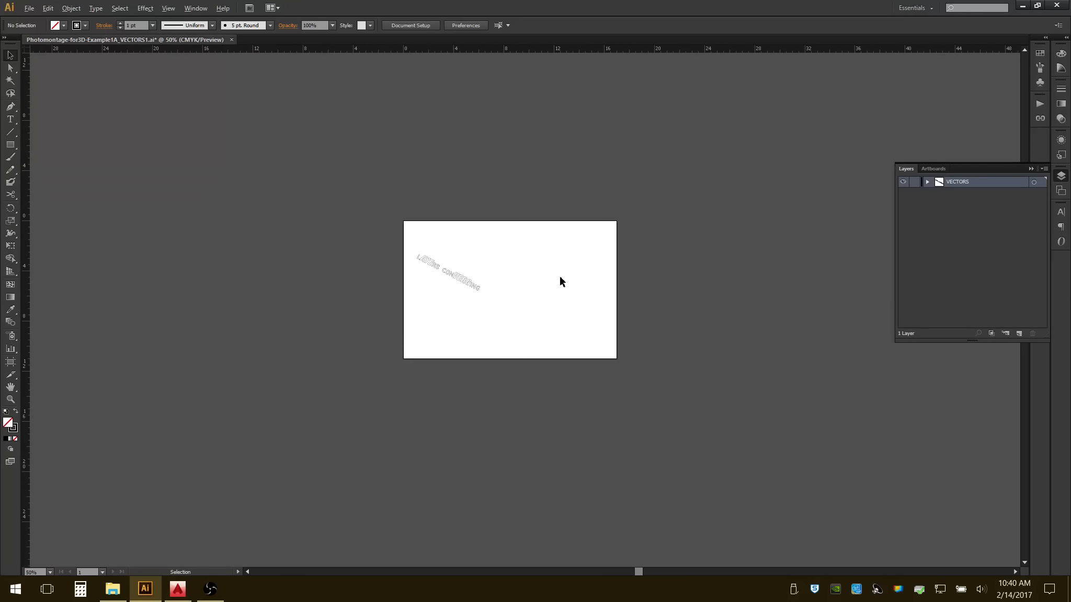
{"action": "scroll", "coordinate": [559, 277], "scroll_direction": "up", "scroll_amount": 1, "text": "alt"}
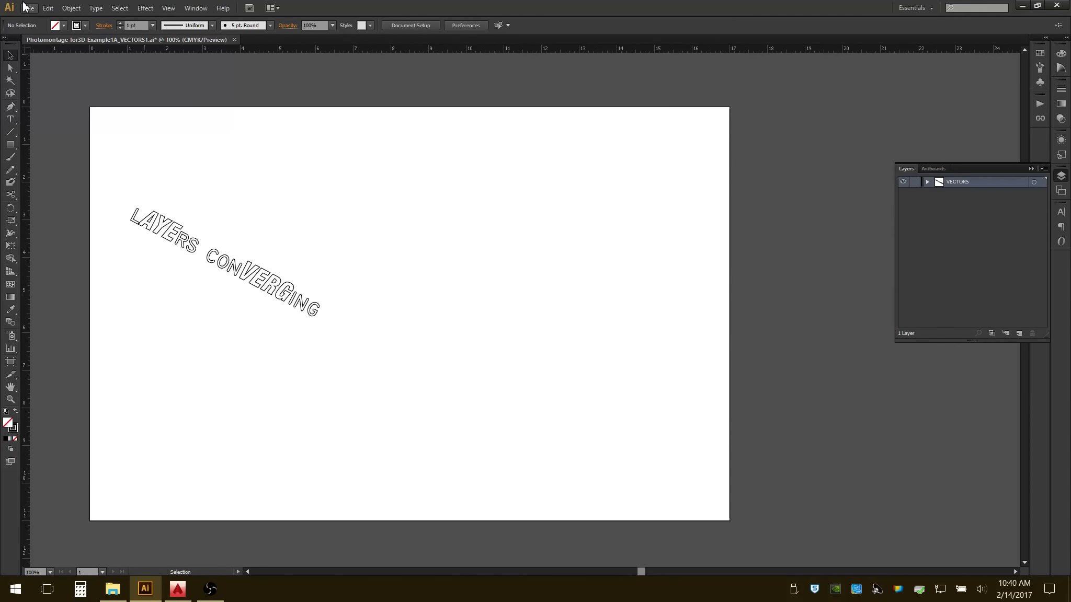
Undo the layer and artwork deletions back to the point where the unlocked artwork is selected and VECTORS is unlocked.
{"action": "left_click", "coordinate": [47, 9]}
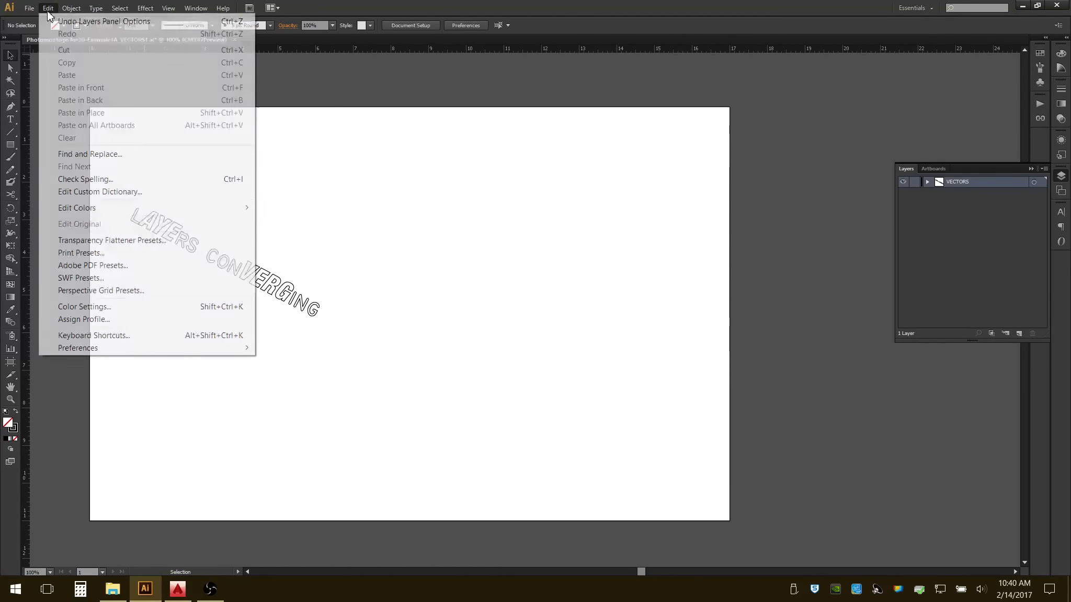
{"action": "left_click", "coordinate": [75, 23]}
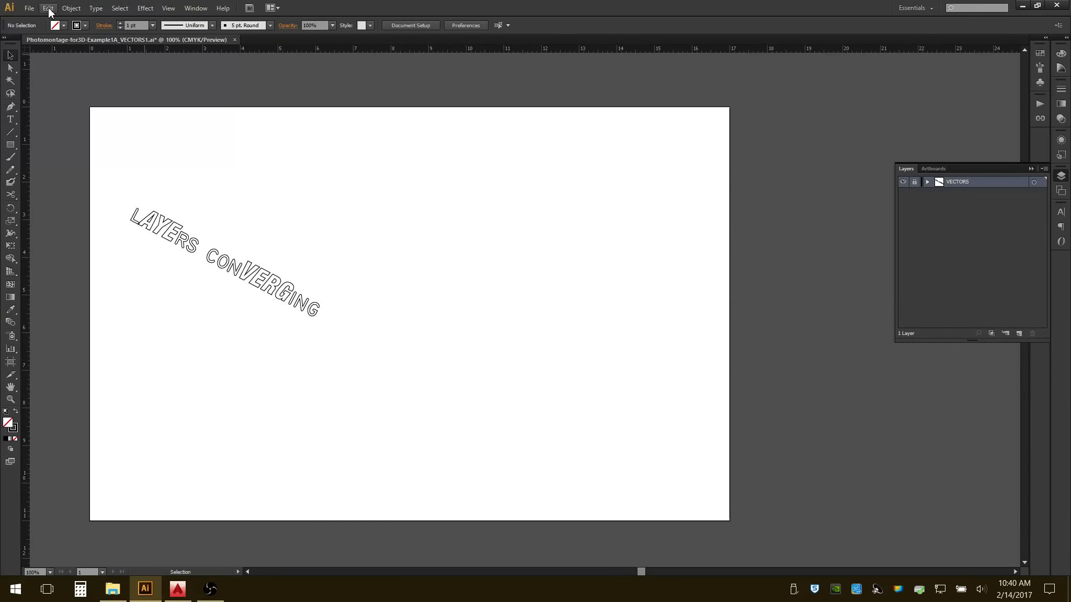
{"action": "key", "text": "ctrl+z"}
{"action": "key", "text": "ctrl+z"}
{"action": "key", "text": "ctrl+z"}
{"action": "key", "text": "ctrl+z"}
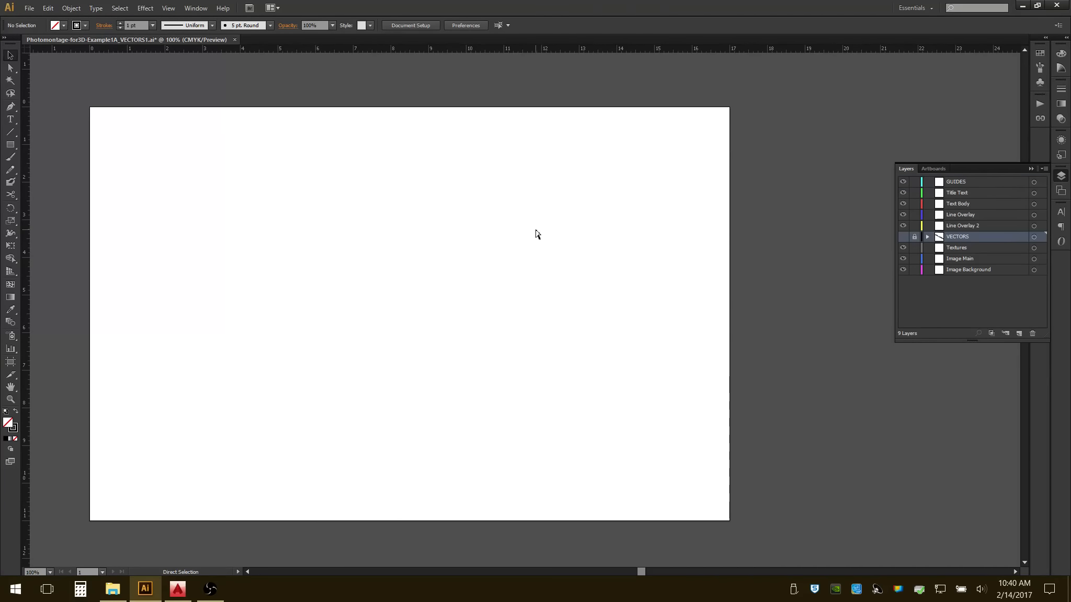
{"action": "key", "text": "ctrl+z"}
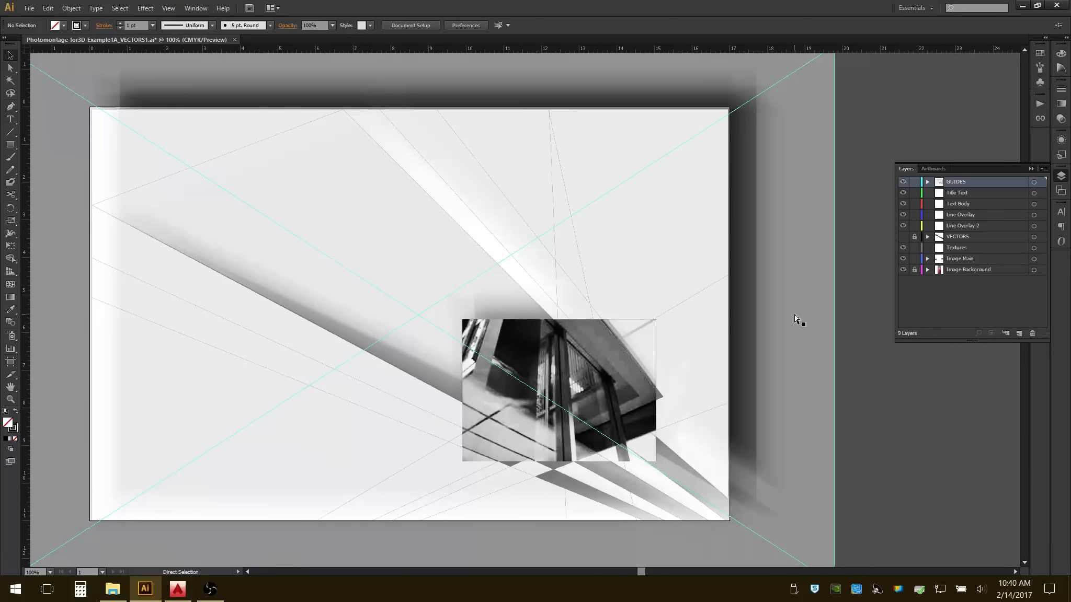
{"action": "key", "text": "ctrl+z"}
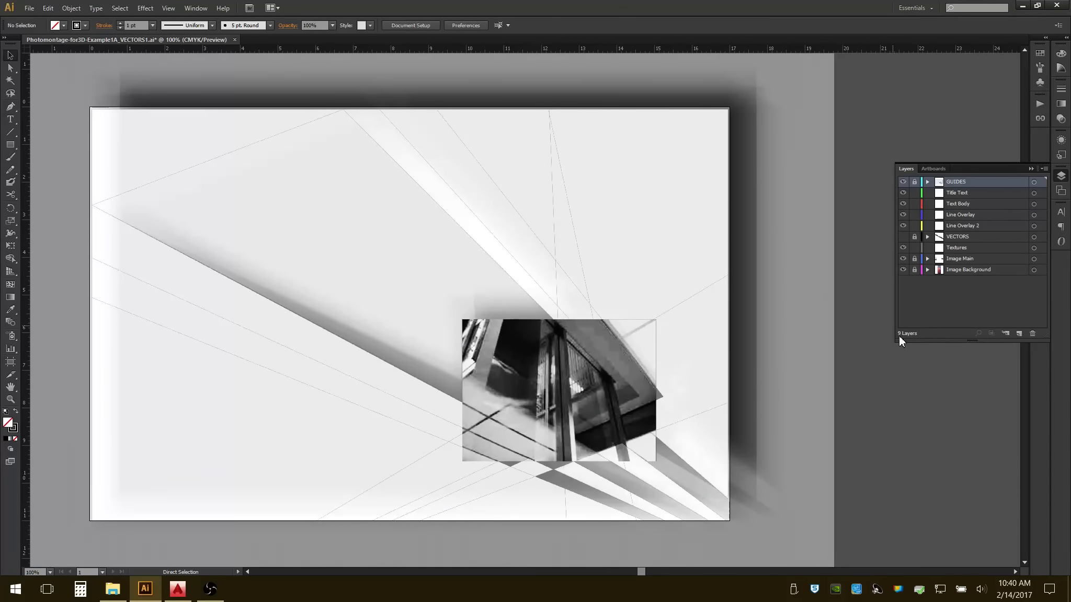
{"action": "key", "text": "ctrl+z"}
{"action": "key", "text": "ctrl+z"}
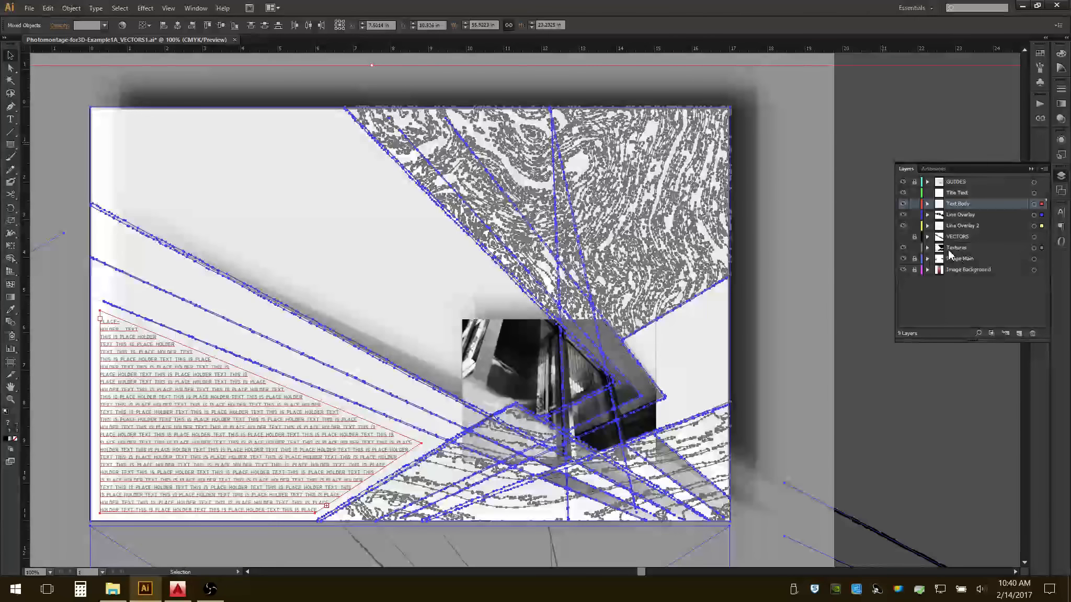
Move the selected wood texture outlines from the Textures layer onto the VECTORS layer.
{"action": "left_click", "coordinate": [1042, 237]}
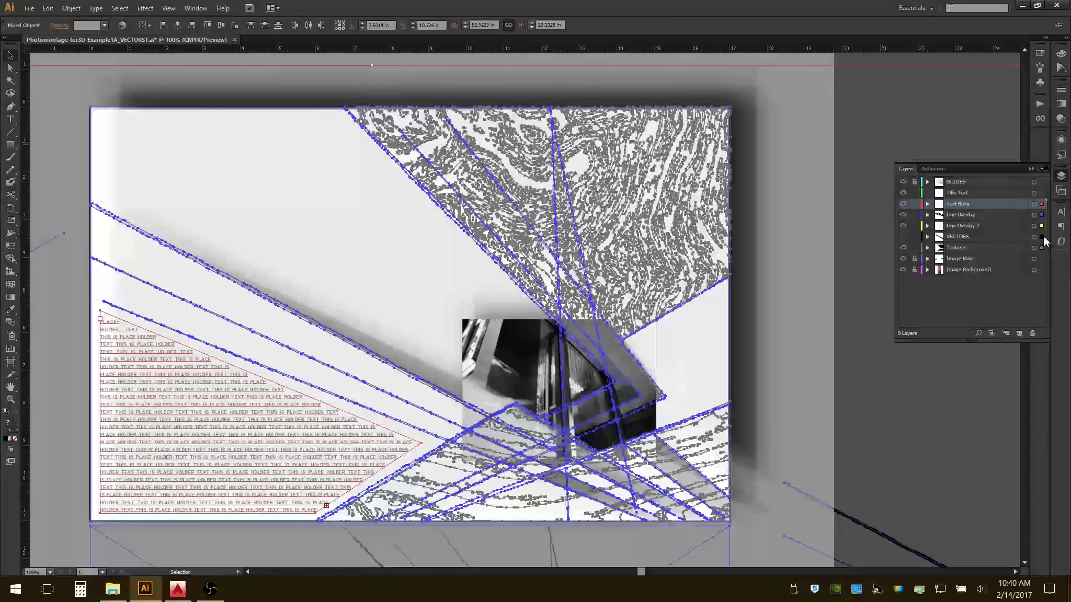
{"action": "key", "text": "Delete"}
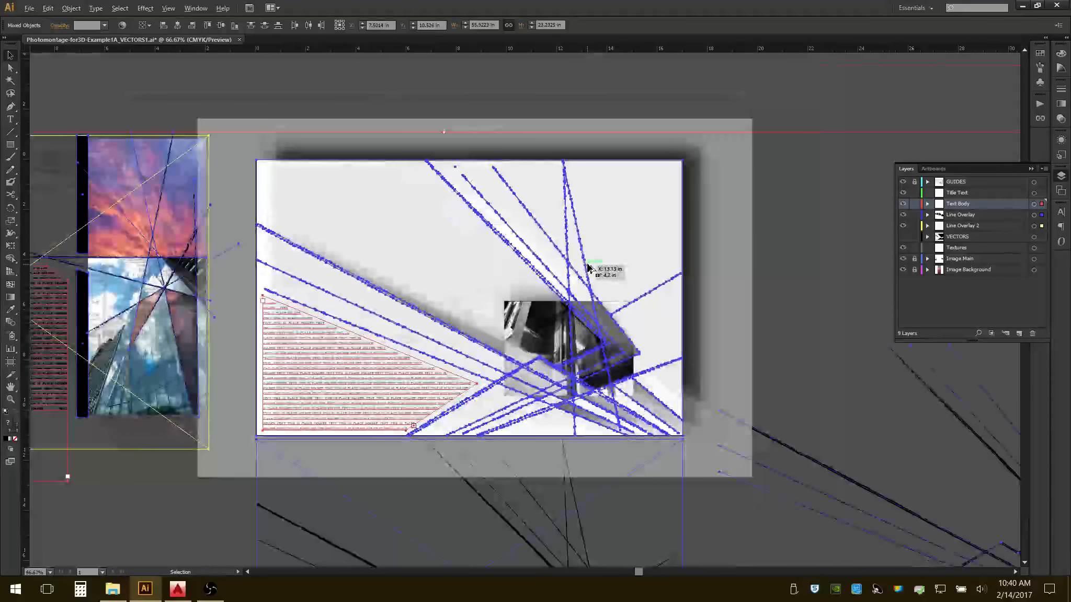
{"action": "scroll", "coordinate": [586, 268], "scroll_direction": "down", "scroll_amount": 2, "text": "alt"}
{"action": "scroll", "coordinate": [575, 257], "scroll_direction": "down", "scroll_amount": 2, "text": "alt"}
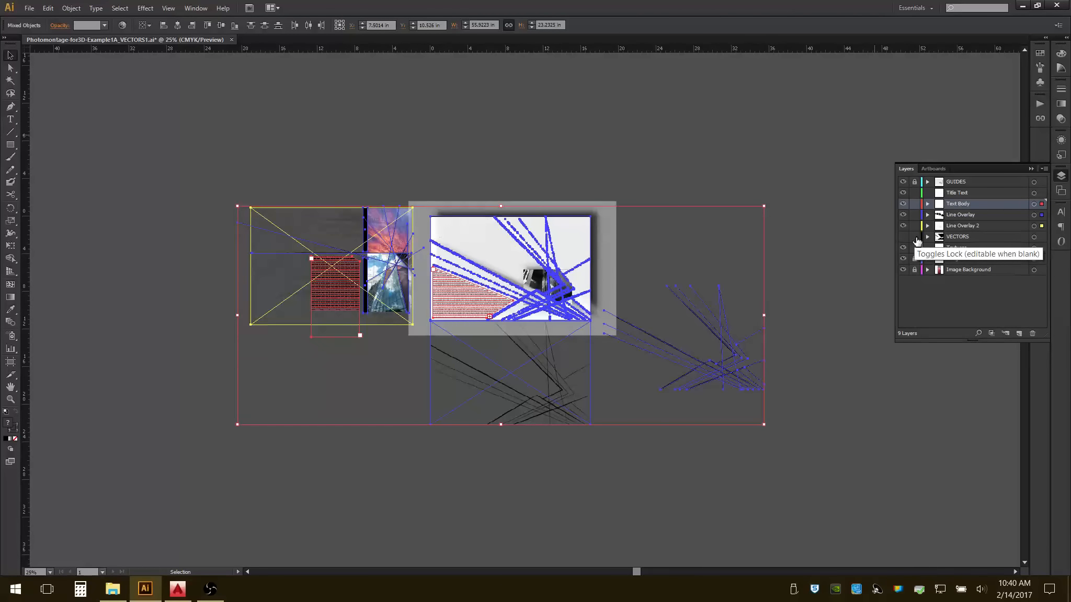
Lock the VECTORS layer and delete all artwork on the other layers, including the guides.
{"action": "left_click", "coordinate": [915, 237]}
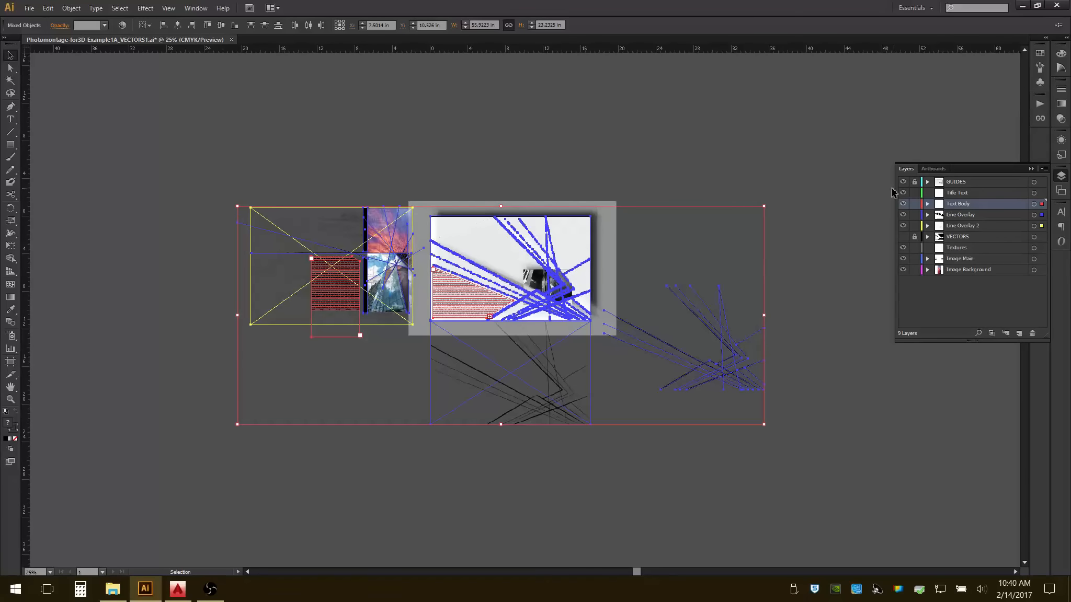
{"action": "left_click", "coordinate": [187, 151]}
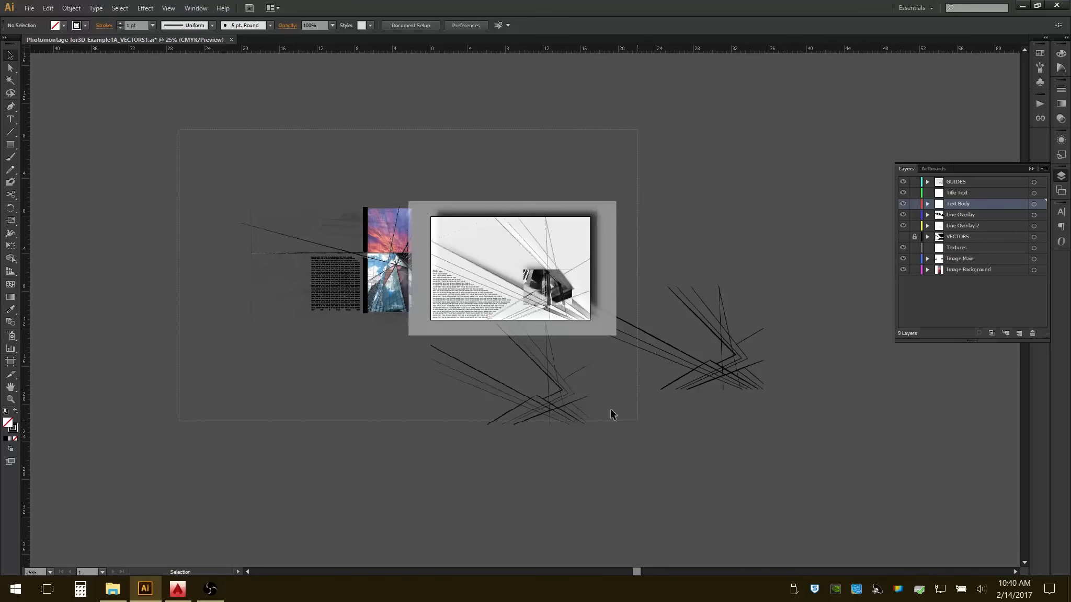
{"action": "key", "text": "ctrl+a"}
{"action": "key", "text": "Delete"}
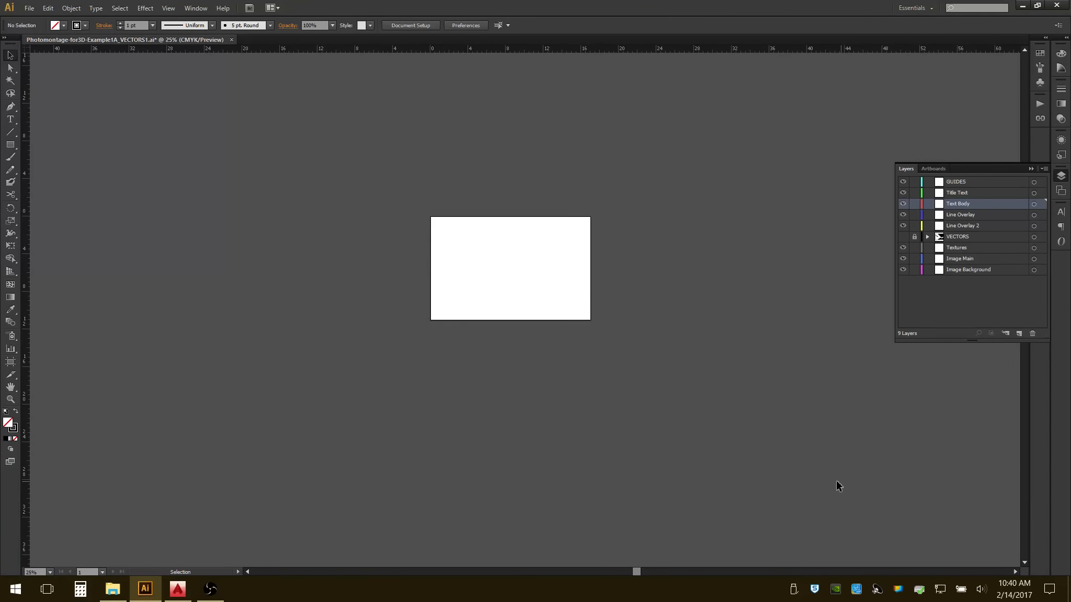
Delete the emptied layers from GUIDES to Line Overlay 2 and from Textures to Image Background, keeping only VECTORS.
{"action": "left_click", "coordinate": [990, 182]}
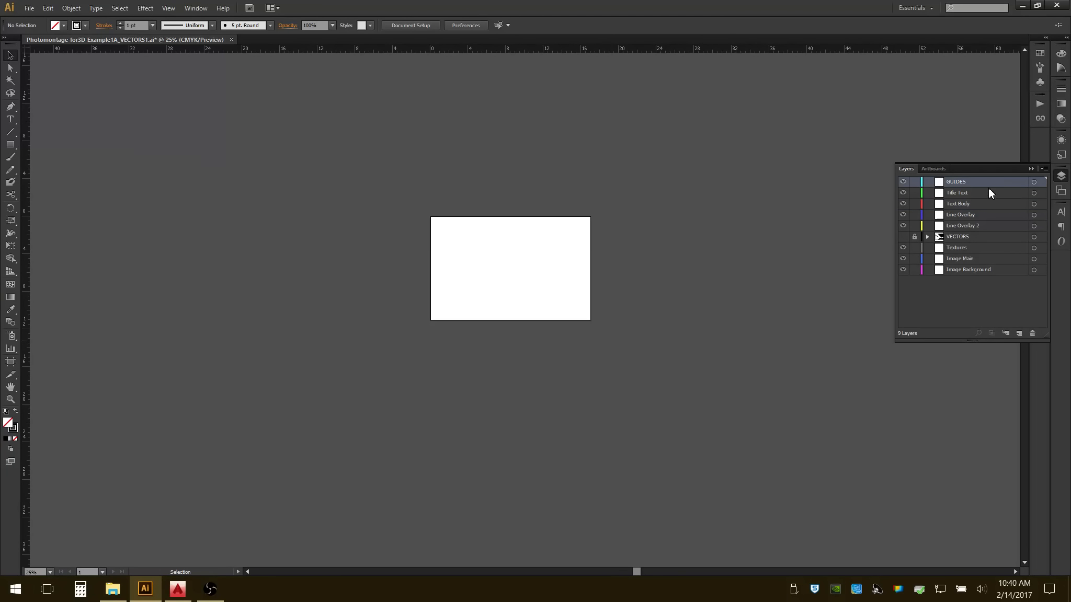
{"action": "left_click", "coordinate": [981, 226], "text": "shift"}
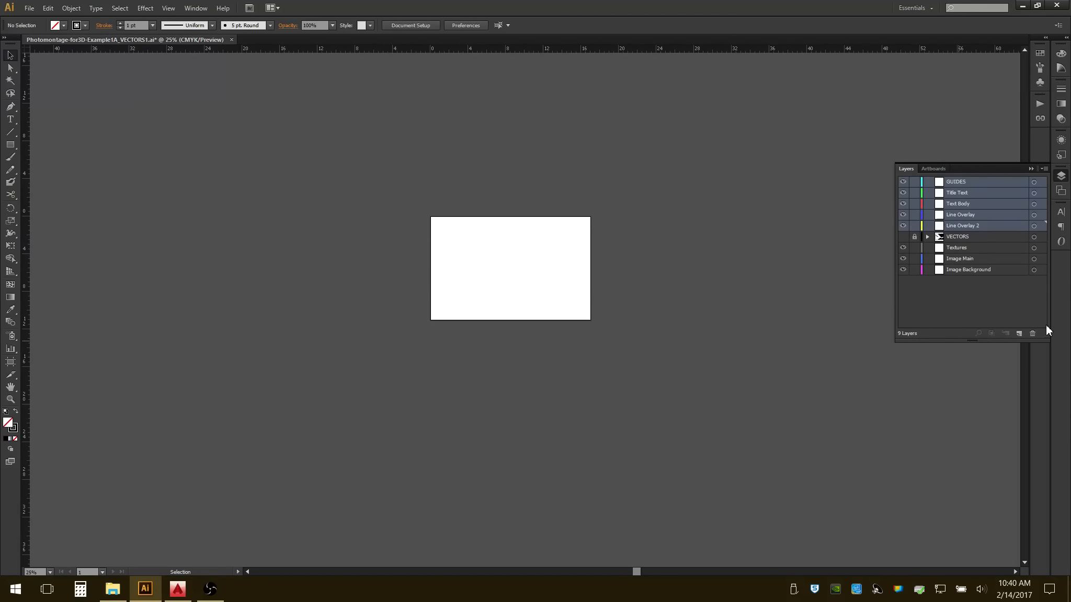
{"action": "left_click", "coordinate": [1034, 333]}
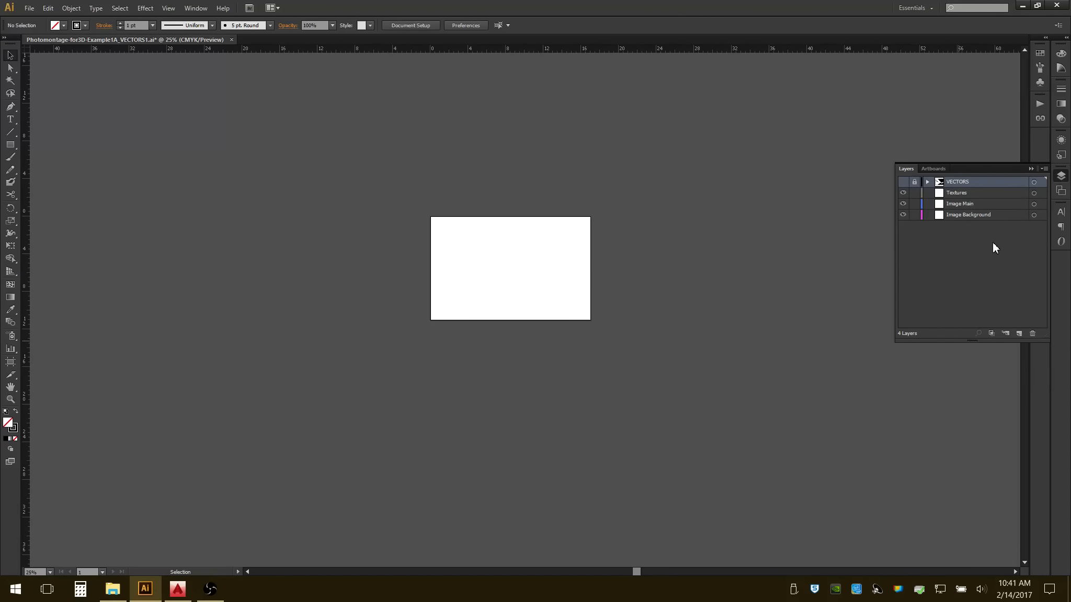
{"action": "left_click", "coordinate": [986, 193]}
{"action": "left_click", "coordinate": [991, 216], "text": "shift"}
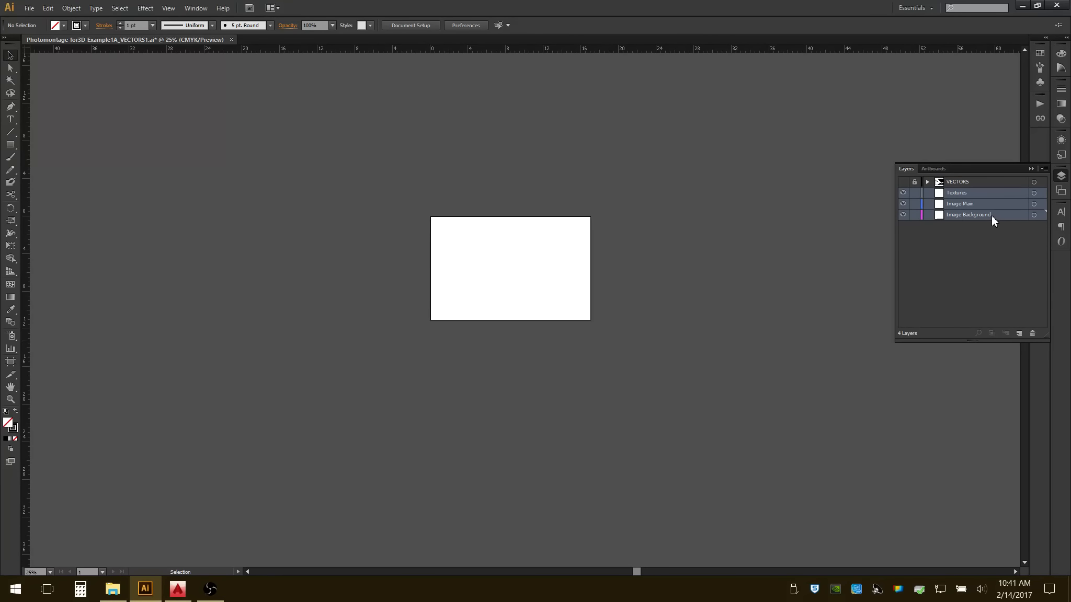
{"action": "left_click", "coordinate": [1034, 333]}
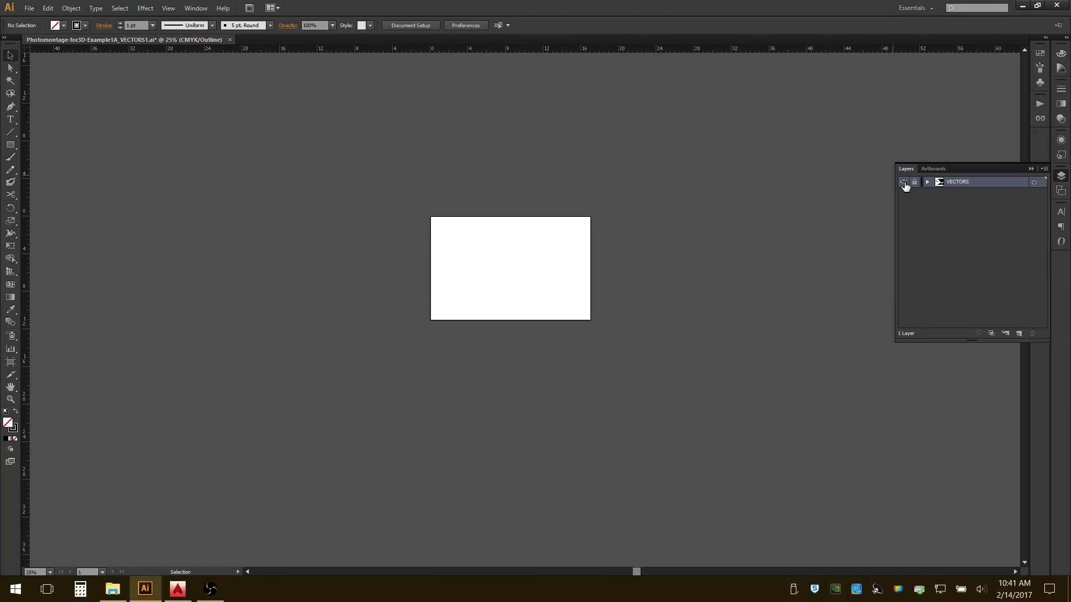
Show and unlock the VECTORS layer to check its outlines on the artboard, and save the stripped file.
{"action": "left_click", "coordinate": [904, 182], "text": "ctrl"}
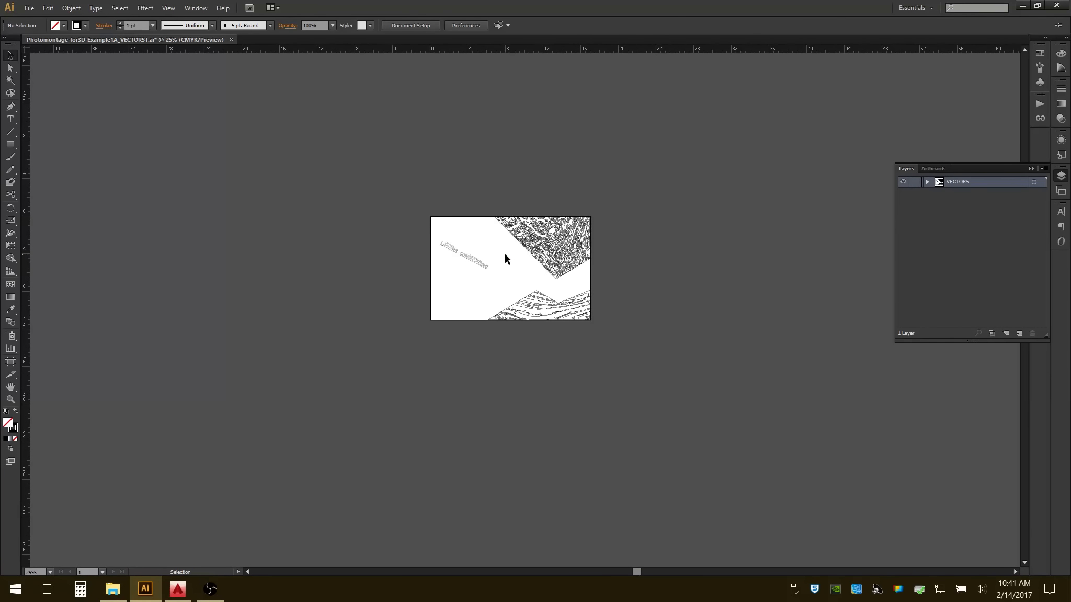
{"action": "double_click", "coordinate": [10, 387]}
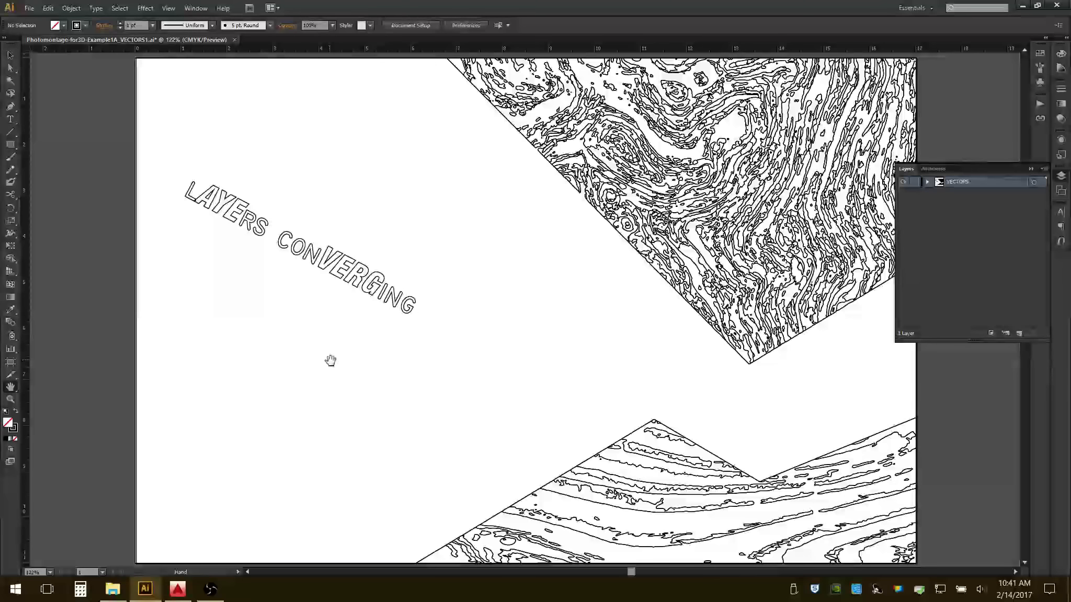
{"action": "left_click", "coordinate": [30, 8]}
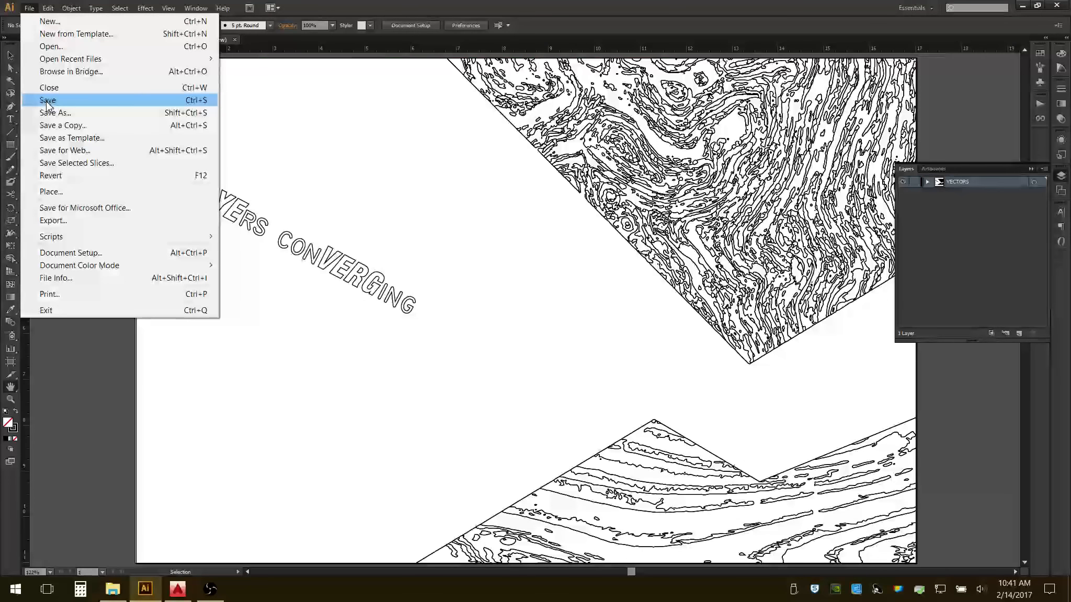
{"action": "left_click", "coordinate": [47, 101]}
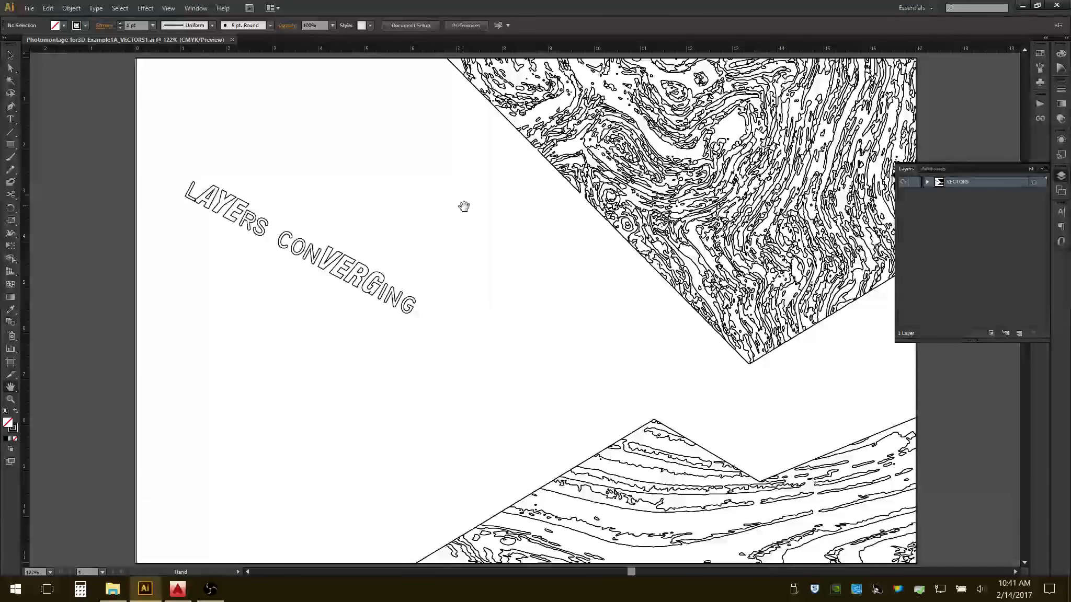
Export the outlines to the WORKING folder as the AutoCAD drawing Photomontage-for3D-Example1A_VECTORS1.dwg, accepting the default 2004/2005/2006 version and 1 inch = 1 unit scale.
{"action": "left_click", "coordinate": [28, 7]}
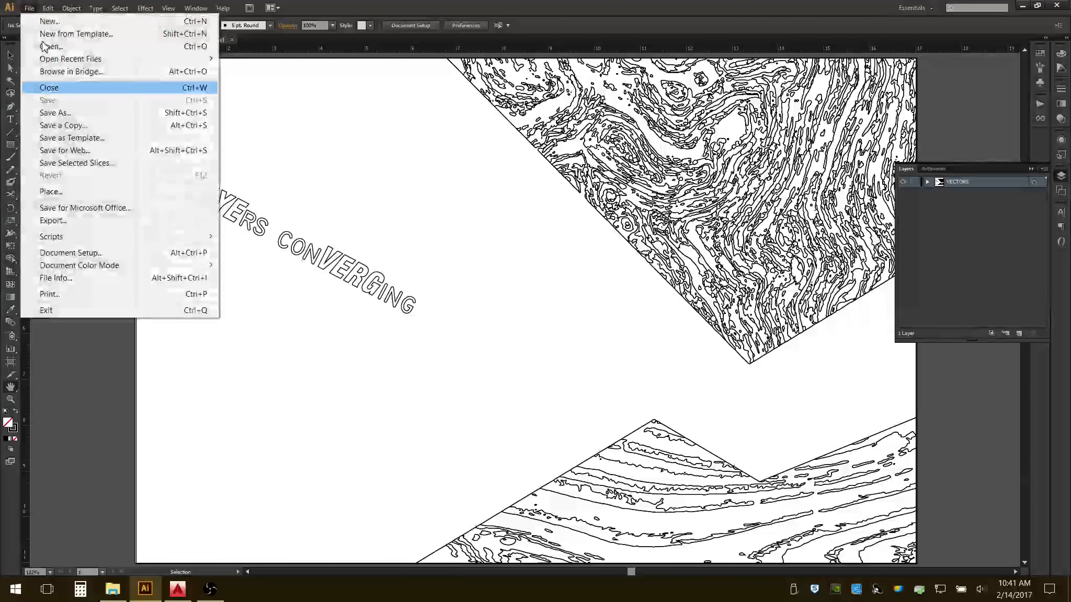
{"action": "left_click", "coordinate": [73, 221]}
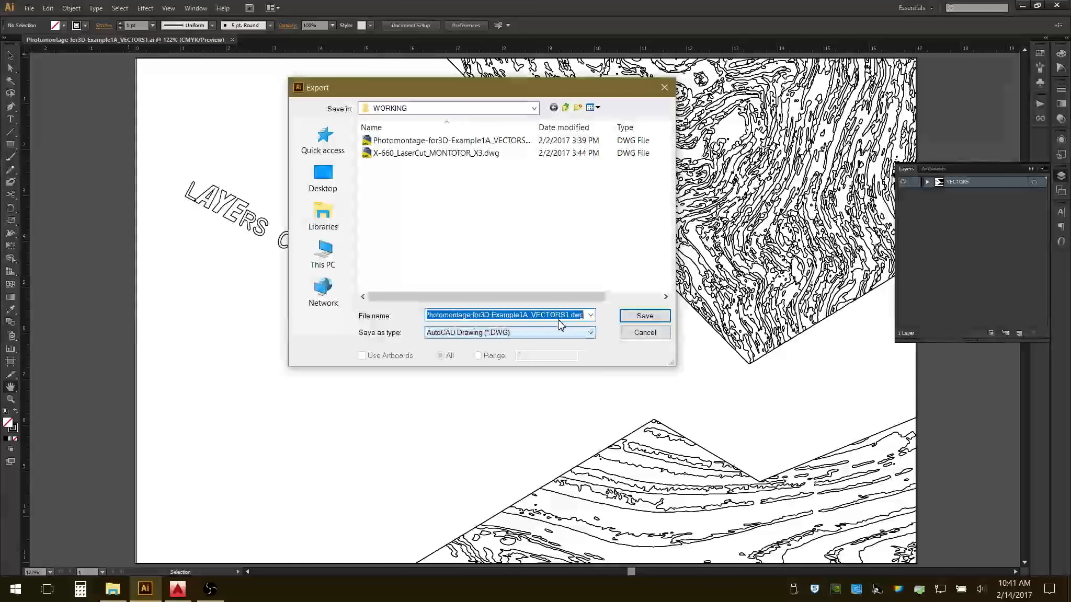
{"action": "left_click", "coordinate": [590, 333]}
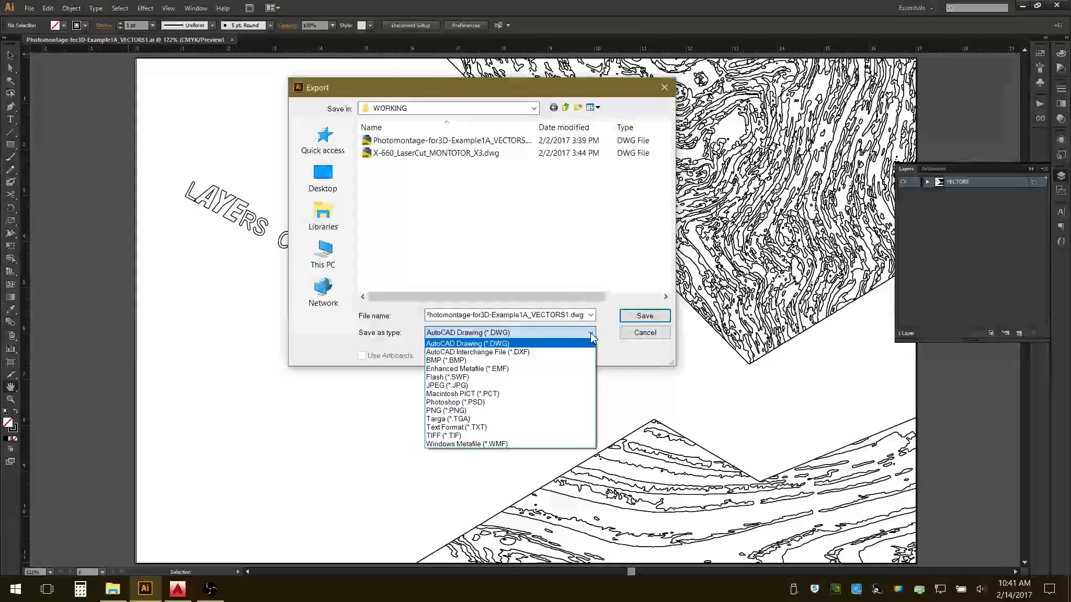
{"action": "left_click", "coordinate": [507, 344]}
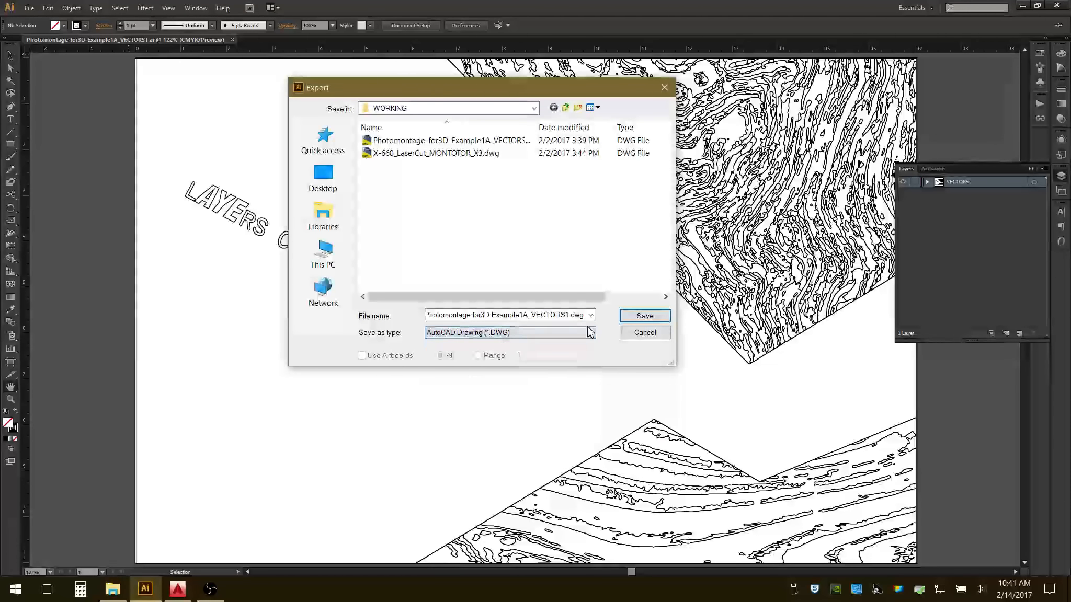
{"action": "left_click", "coordinate": [633, 316]}
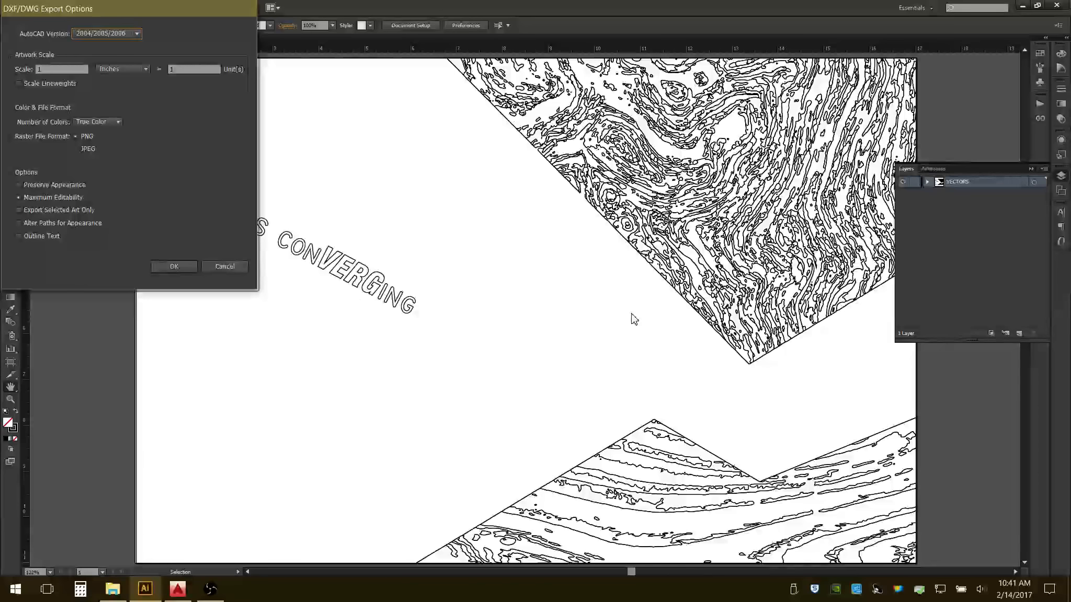
{"action": "left_click", "coordinate": [174, 267]}
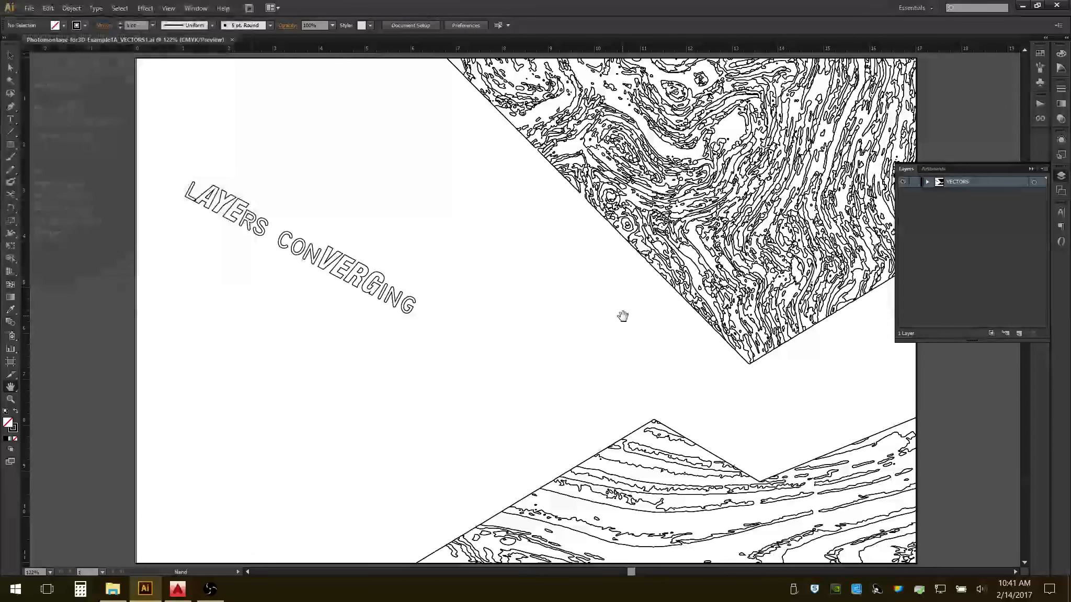
Check the WORKING folder for the exported drawing and close Illustrator.
{"action": "left_click", "coordinate": [1027, 6]}
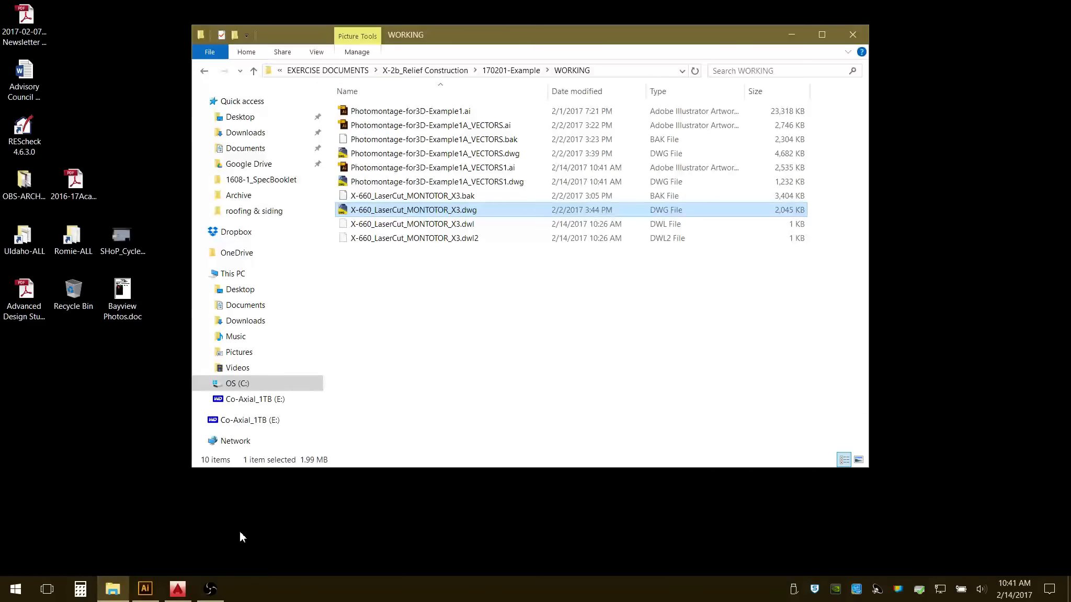
{"action": "left_click", "coordinate": [148, 590]}
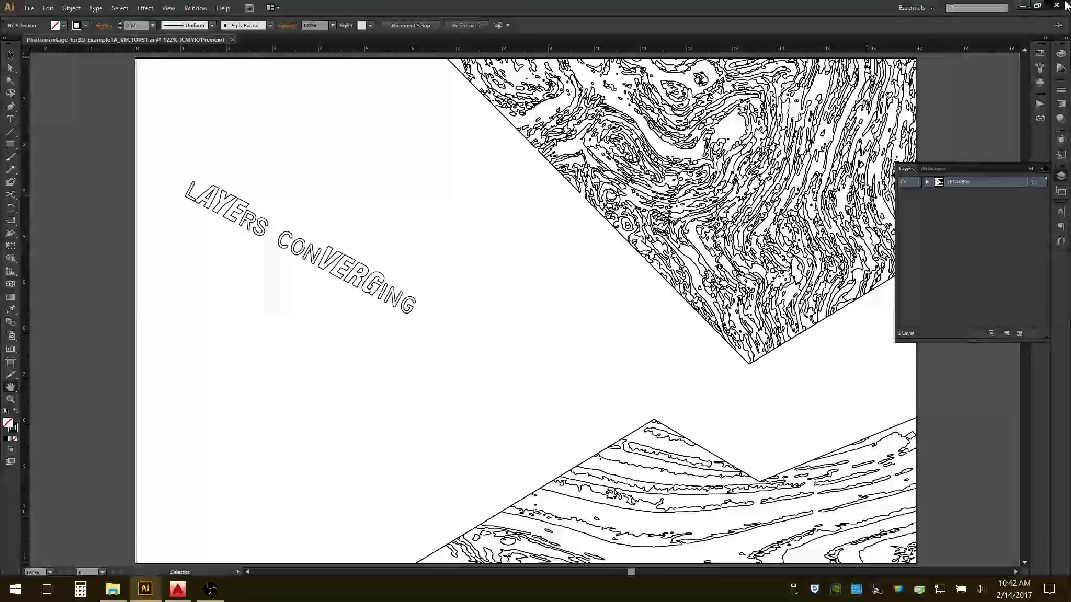
{"action": "left_click", "coordinate": [1065, 5]}
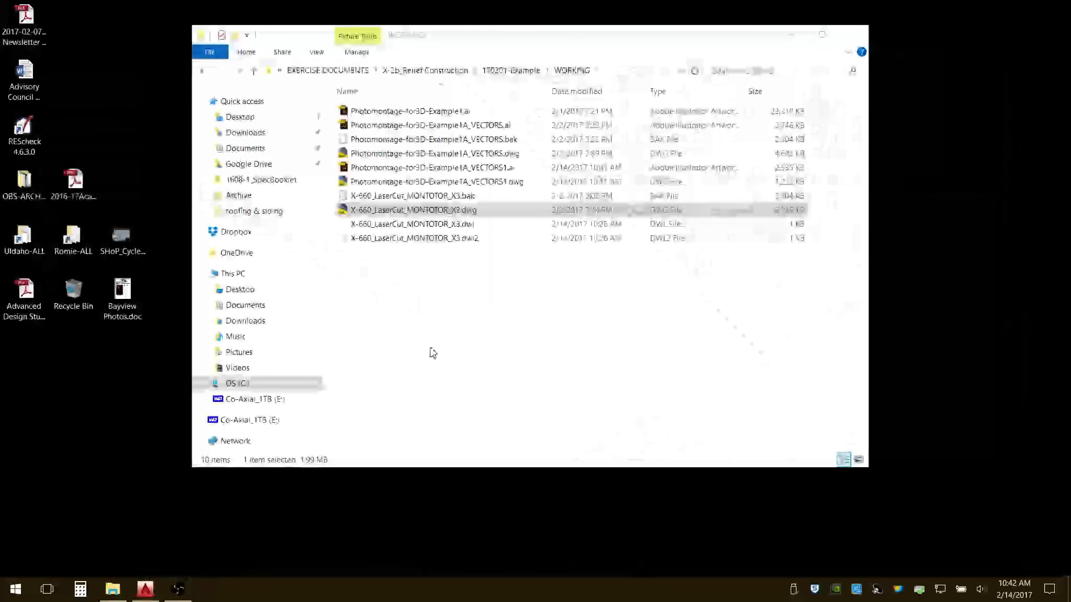
Open Photomontage-for3D-Example1A_VECTORS1.dwg from the WORKING folder in AutoCAD, choosing to continue opening the foreign DWG file.
{"action": "left_click_drag", "start_coordinate": [479, 41], "coordinate": [469, 58]}
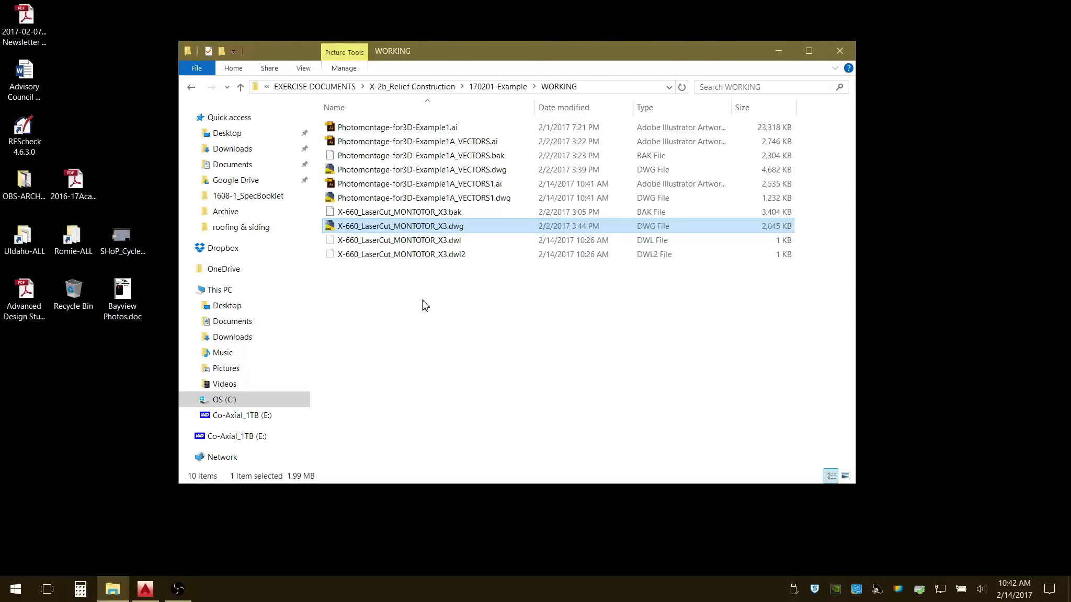
{"action": "left_click", "coordinate": [391, 201]}
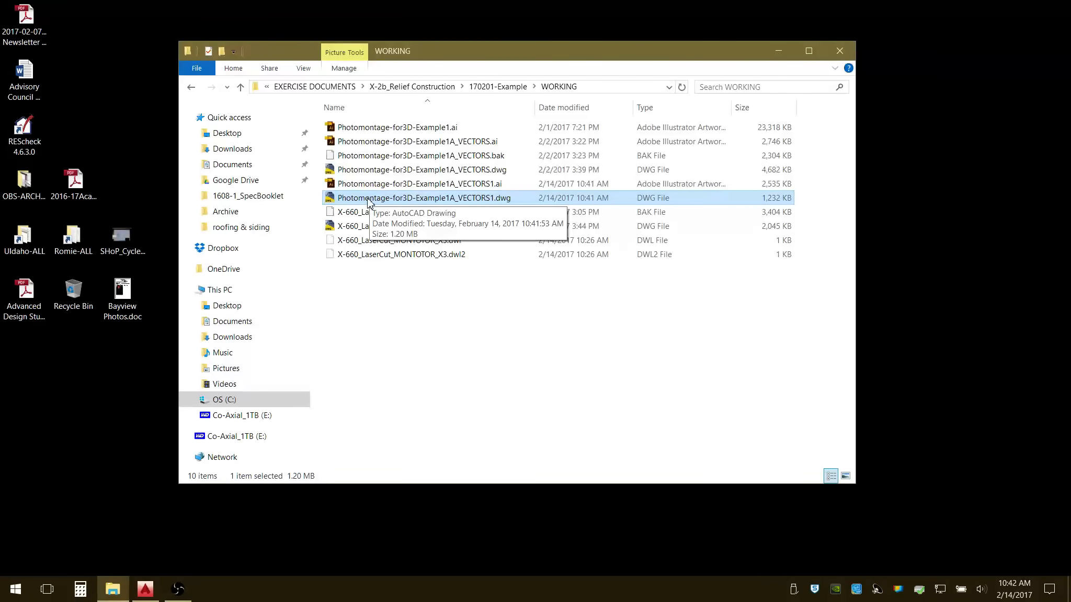
{"action": "double_click", "coordinate": [369, 202]}
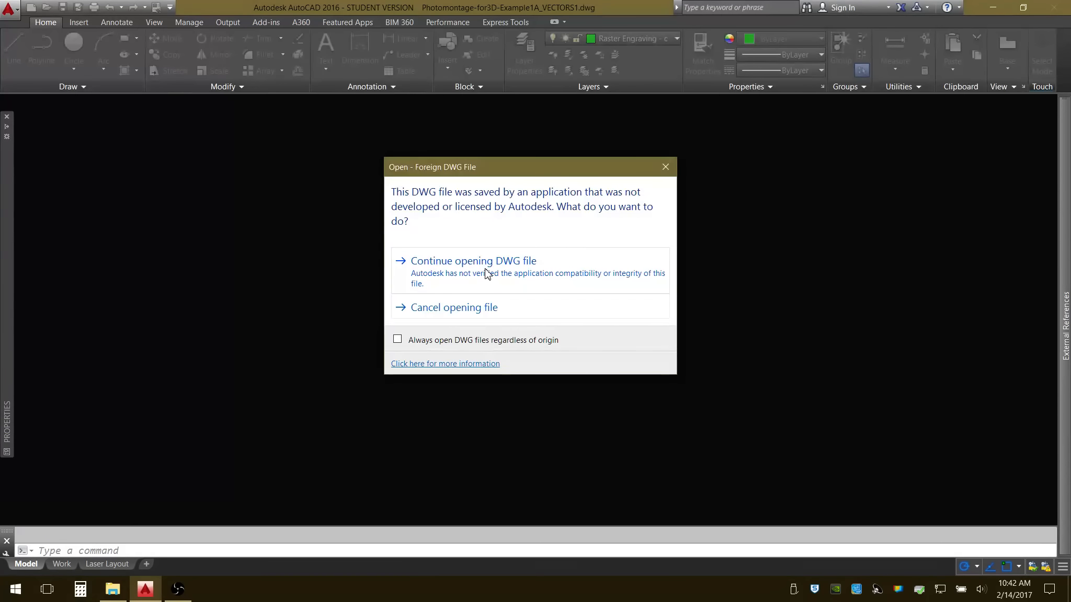
{"action": "left_click", "coordinate": [486, 270]}
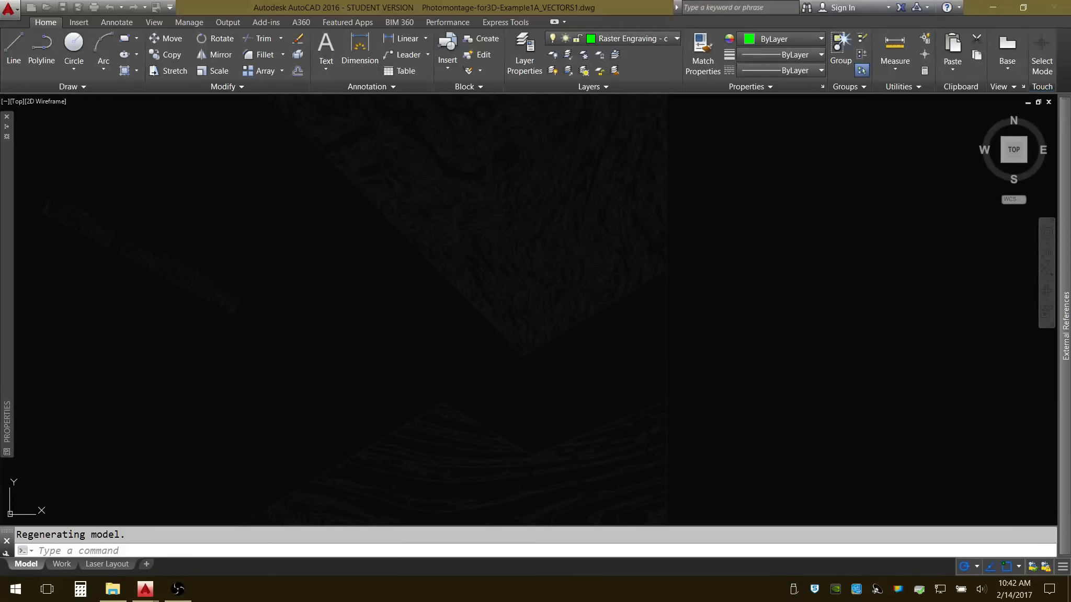
Try out crossing selections in the empty area beside the border and across the imported outlines.
{"action": "scroll", "coordinate": [576, 322], "scroll_direction": "up", "scroll_amount": 2}
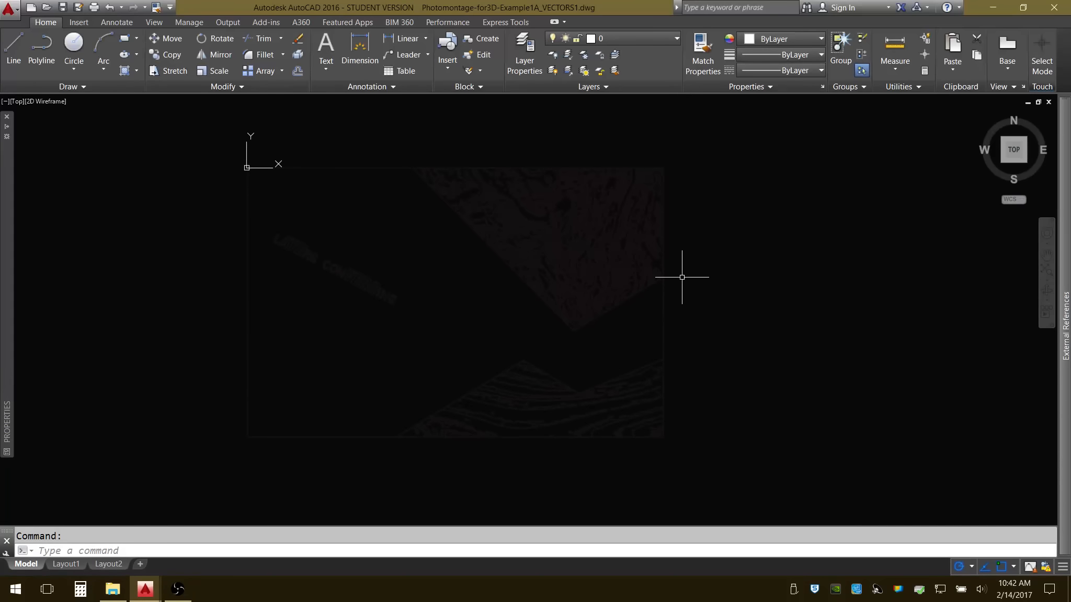
{"action": "left_click", "coordinate": [213, 142]}
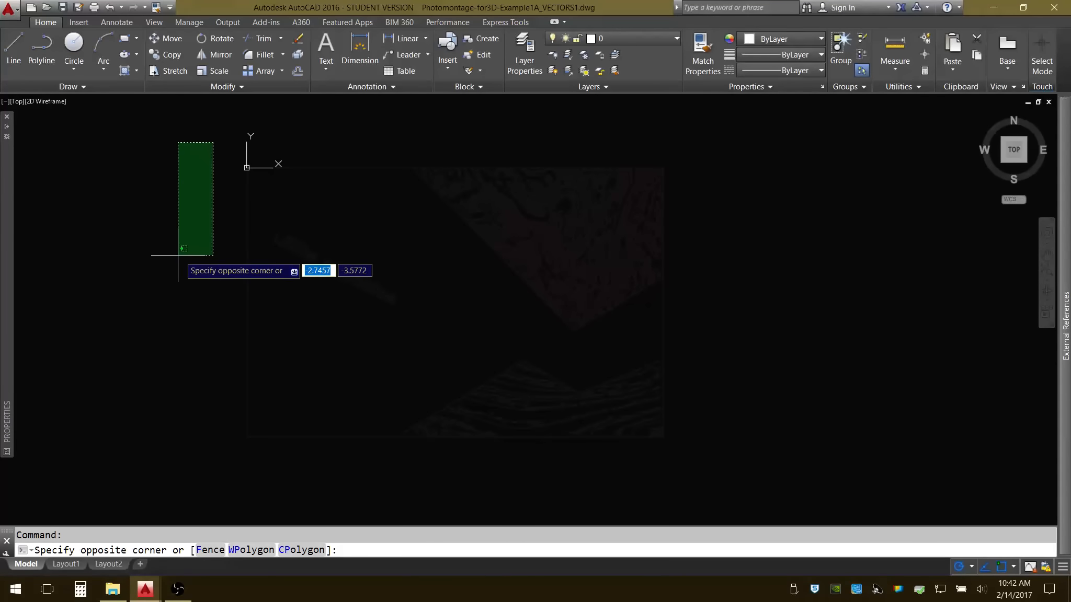
{"action": "left_click", "coordinate": [92, 282]}
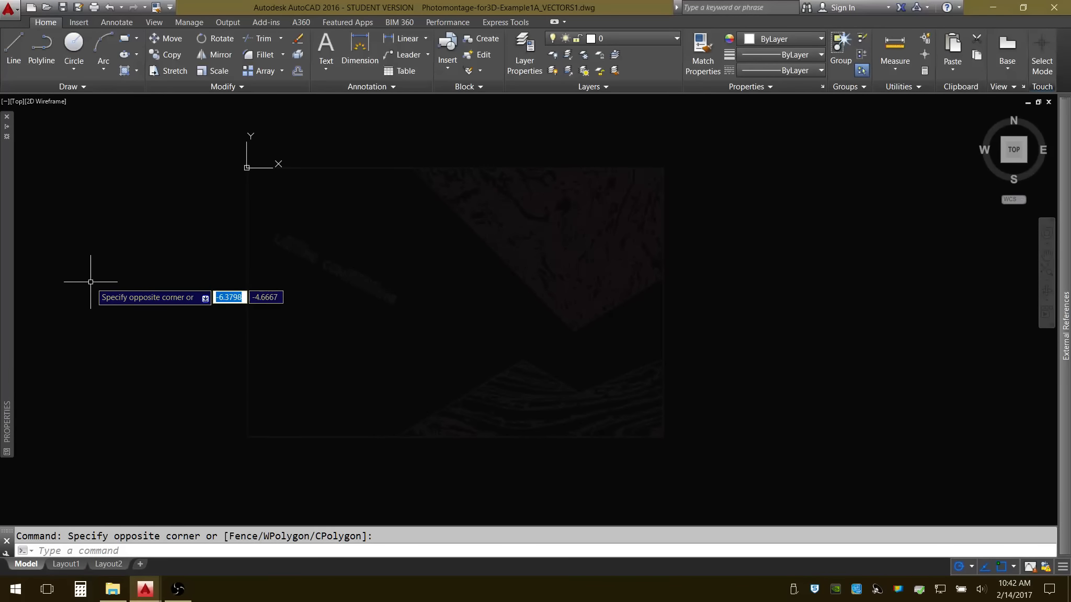
{"action": "left_click", "coordinate": [768, 126]}
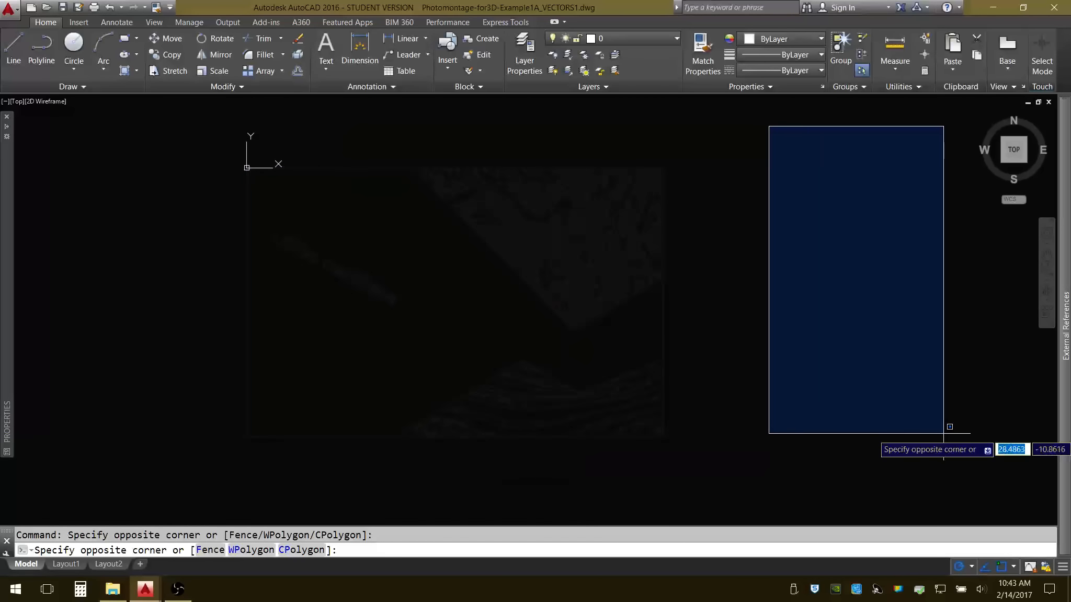
{"action": "left_click", "coordinate": [943, 434]}
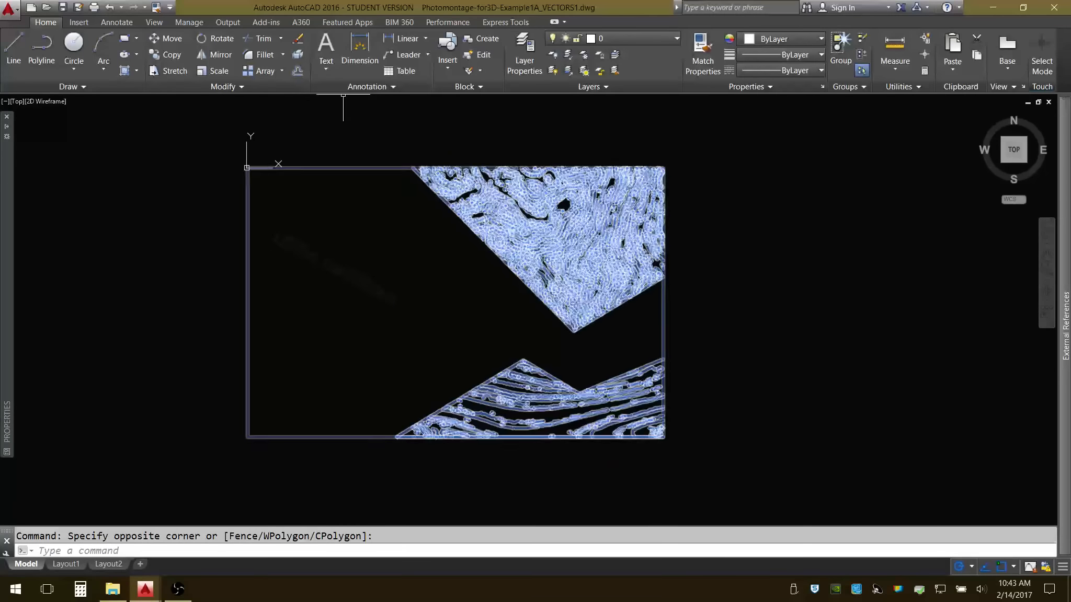
Select all the imported outlines, show their properties and move both block references to layer 0.
{"action": "left_click", "coordinate": [188, 125]}
{"action": "left_click", "coordinate": [765, 465]}
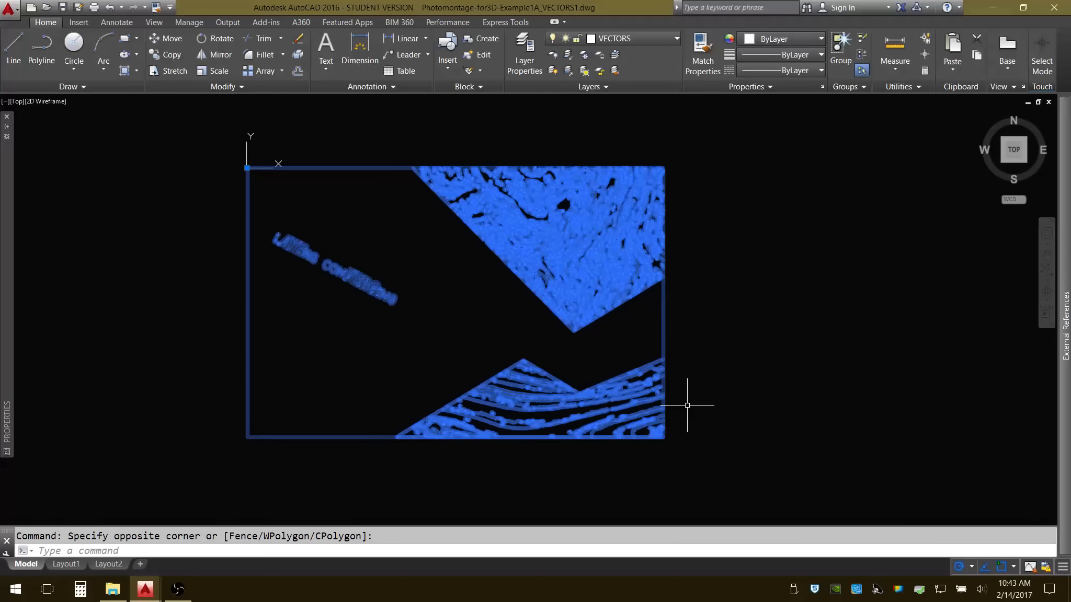
{"action": "type", "text": "PR"}
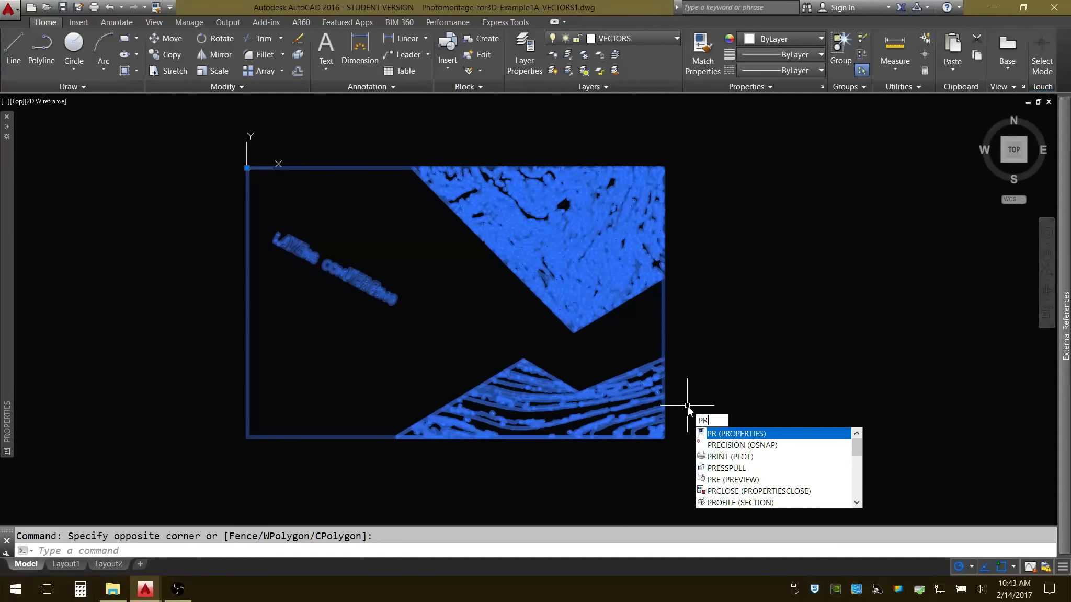
{"action": "type", "text": "OPERTIES"}
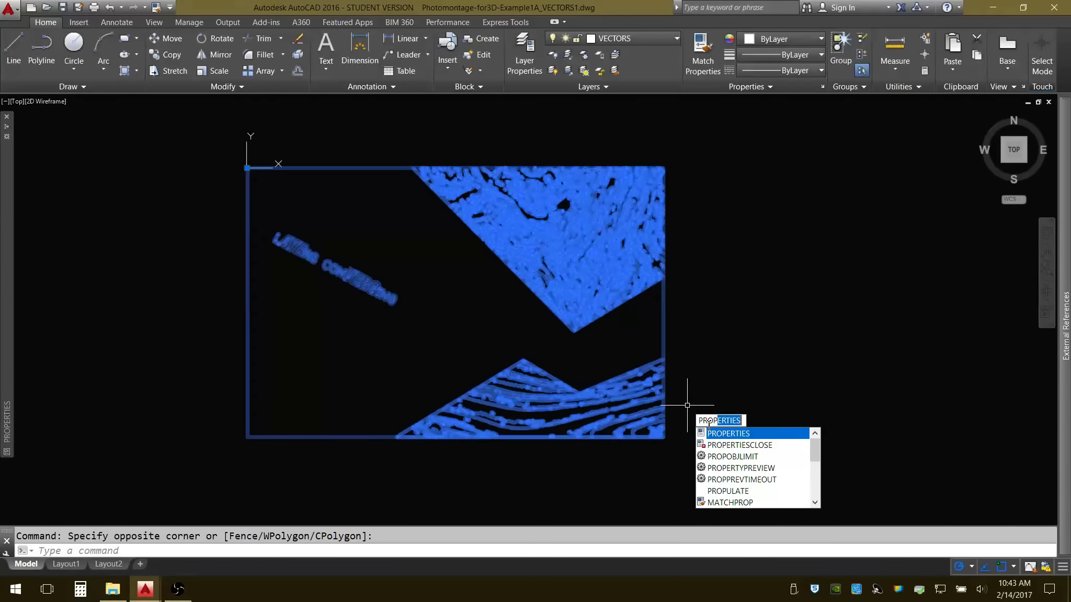
{"action": "left_click", "coordinate": [731, 437]}
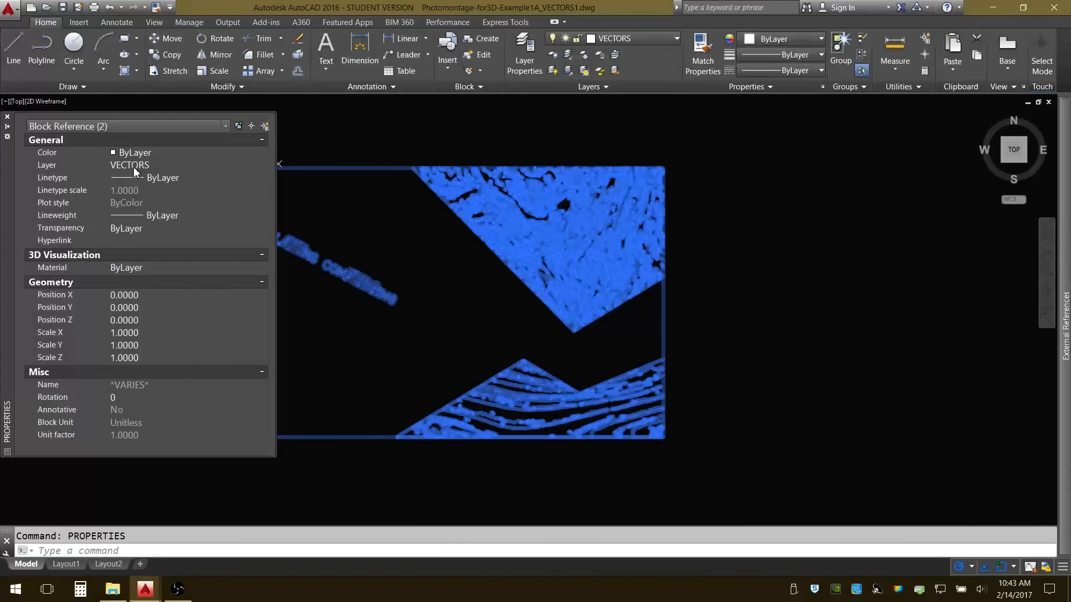
{"action": "left_click", "coordinate": [168, 166]}
{"action": "left_click", "coordinate": [262, 165]}
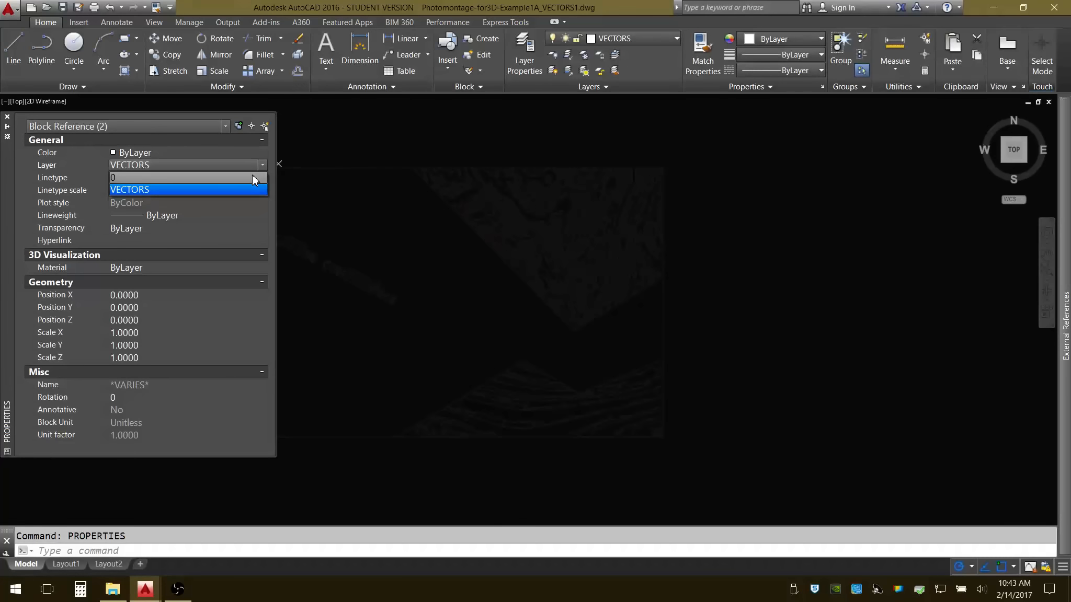
{"action": "left_click", "coordinate": [252, 177]}
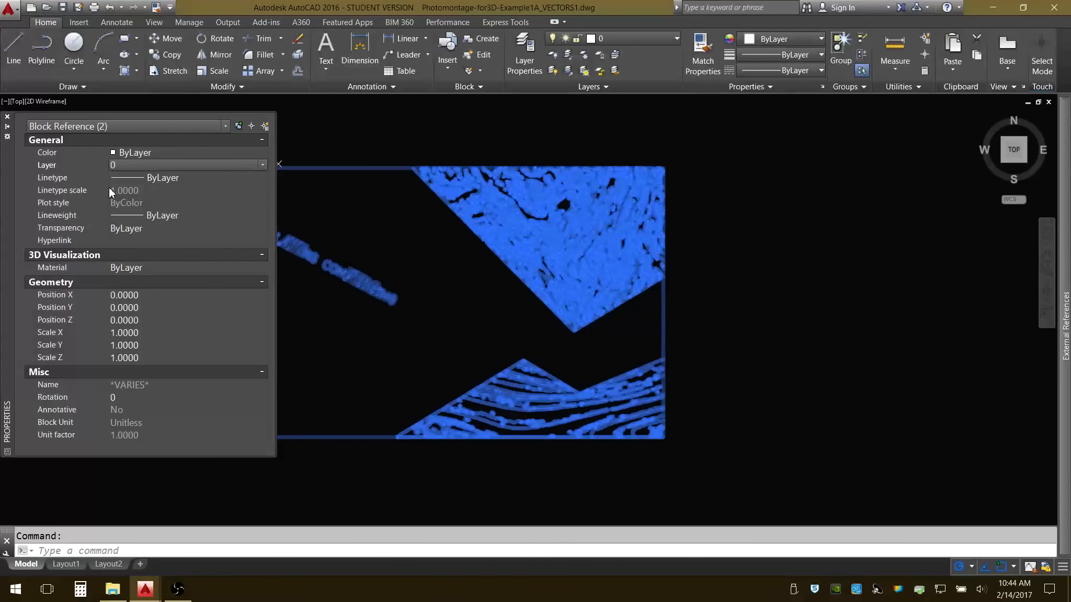
Review the block references' linetype settings, choose ByLayer as their lineweight and clear the selection.
{"action": "left_click", "coordinate": [220, 179]}
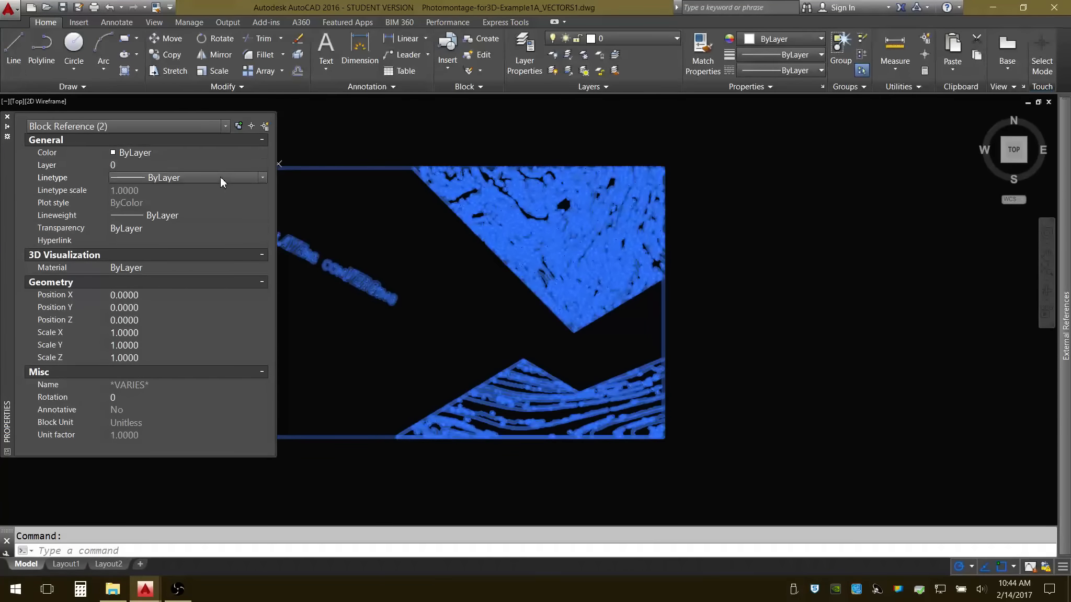
{"action": "left_click", "coordinate": [219, 191]}
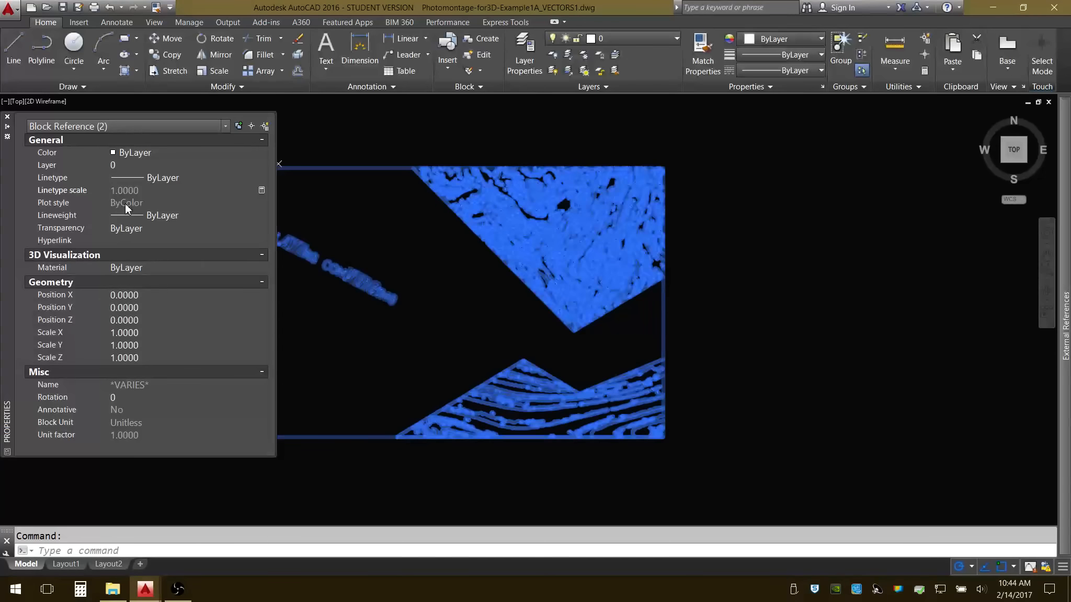
{"action": "left_click", "coordinate": [170, 218]}
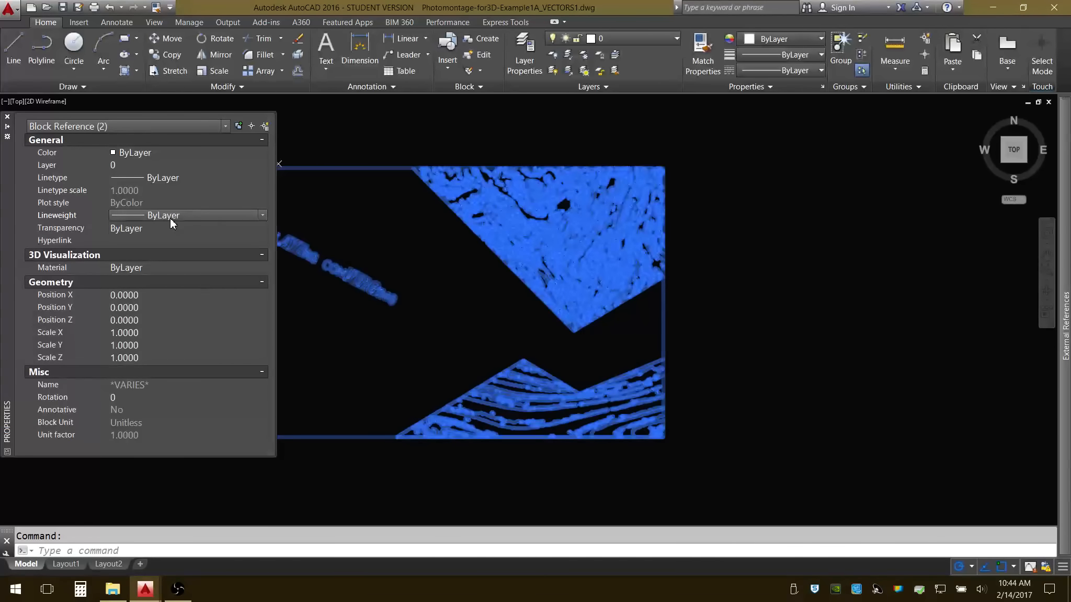
{"action": "left_click", "coordinate": [262, 216]}
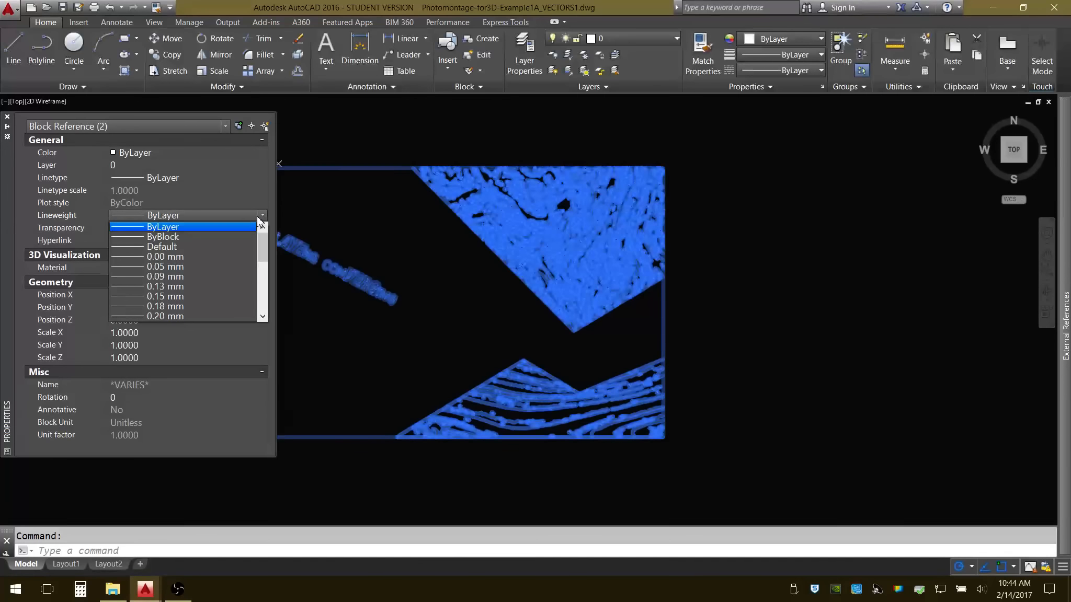
{"action": "left_click", "coordinate": [176, 228]}
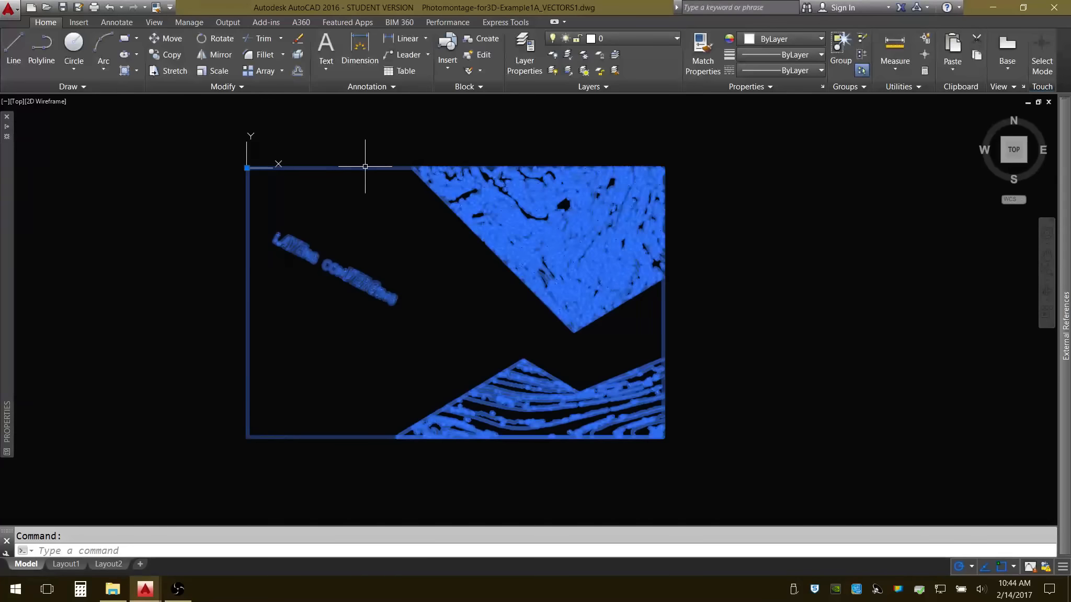
{"action": "left_click", "coordinate": [165, 155]}
{"action": "key", "text": "Escape"}
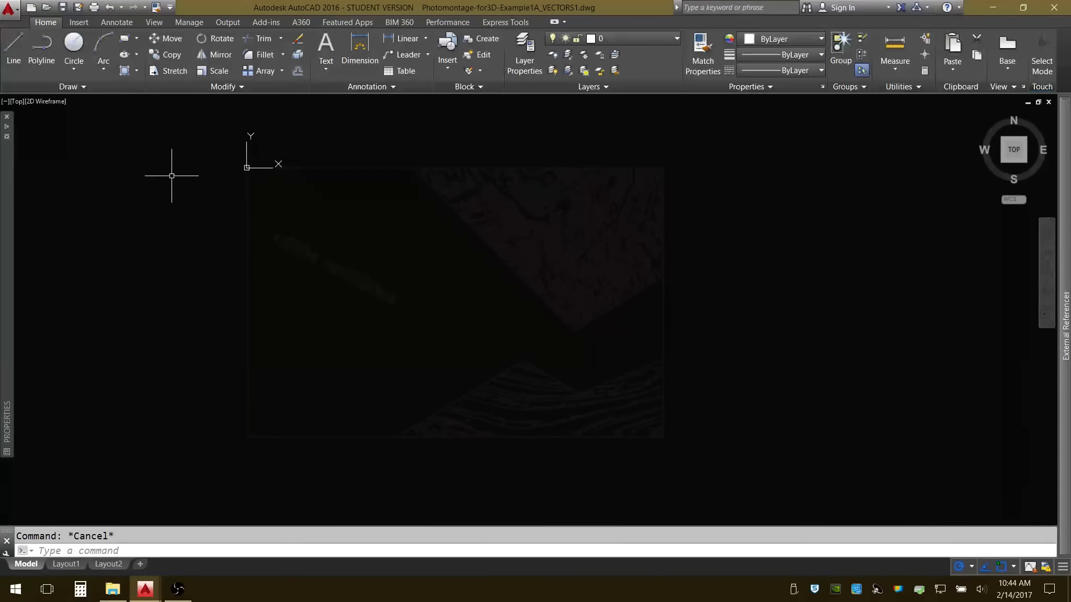
Explode the block references containing the border, title and wood texture outlines into individual objects.
{"action": "left_click", "coordinate": [211, 154]}
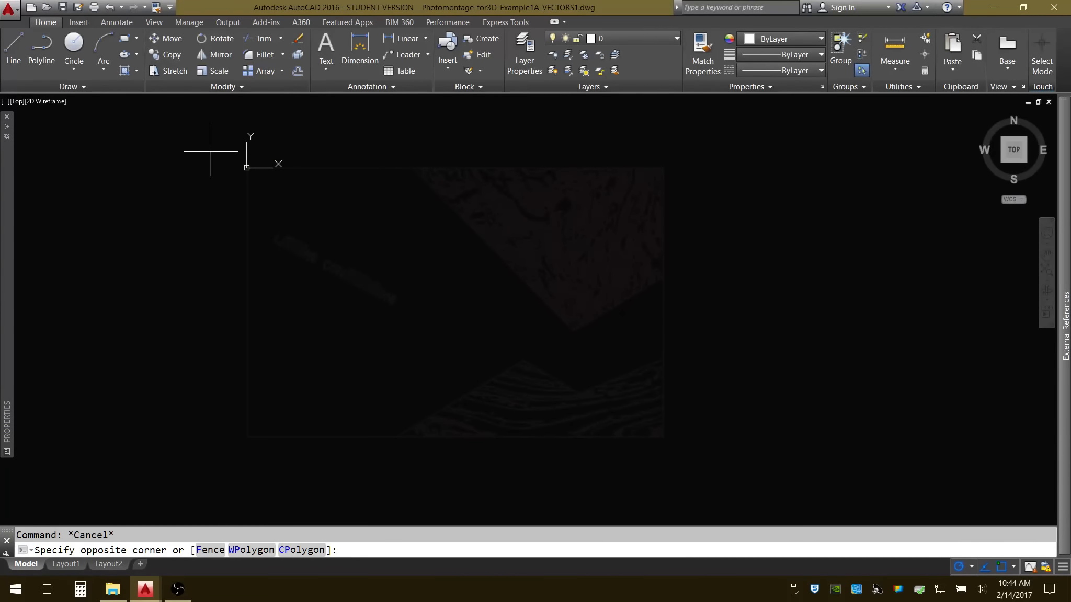
{"action": "left_click", "coordinate": [733, 449]}
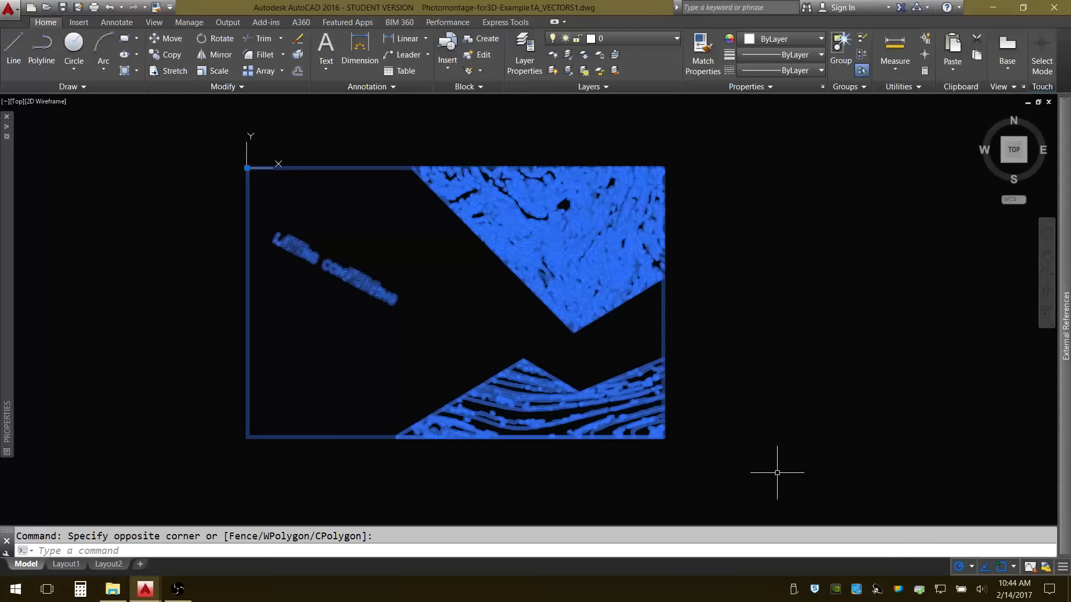
{"action": "type", "text": "EXPLOD"}
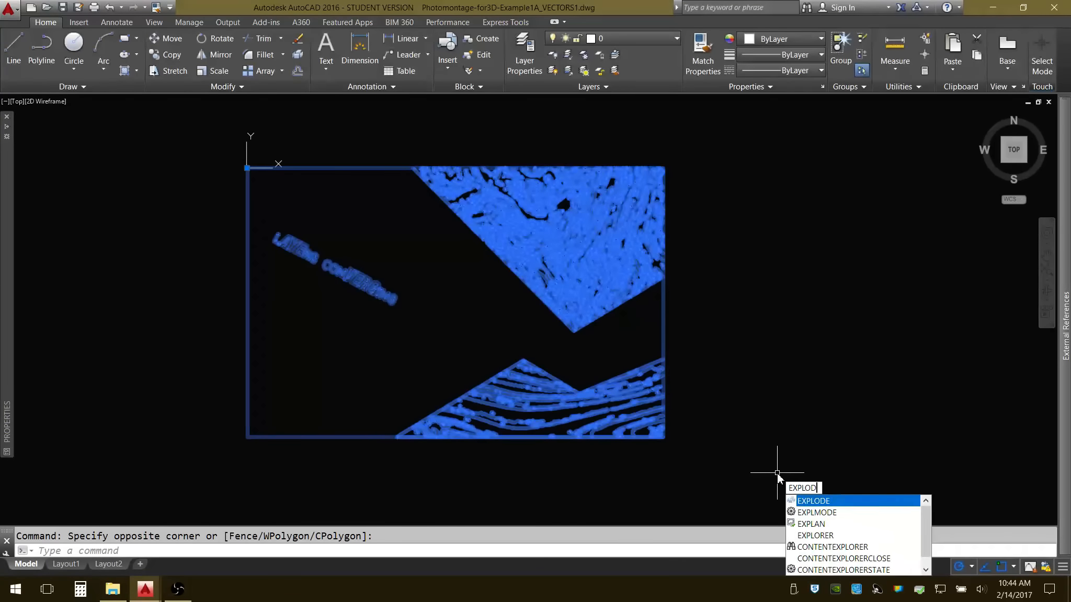
{"action": "type", "text": "E"}
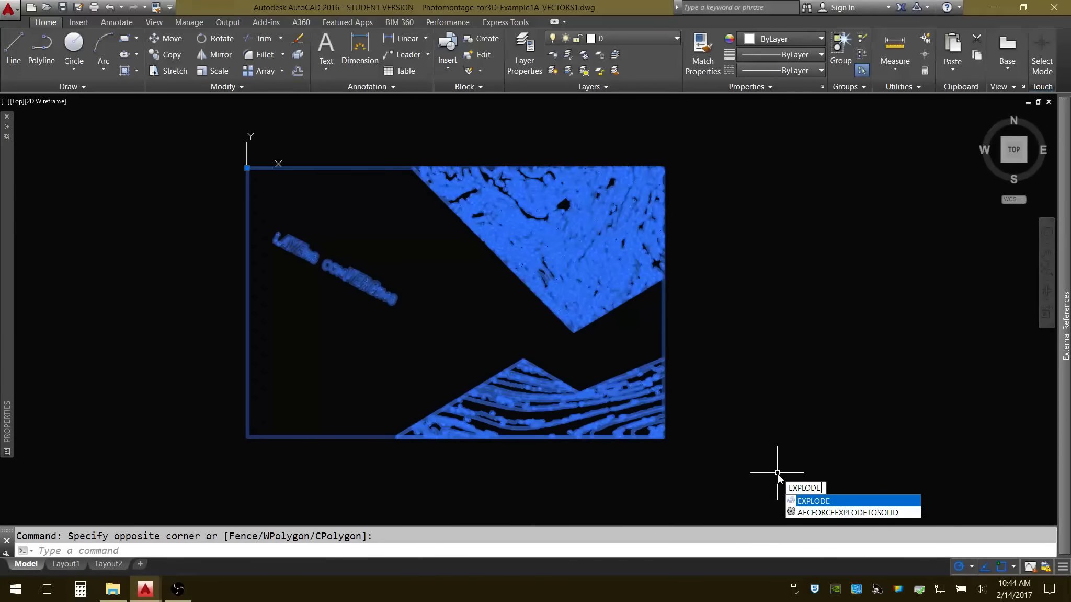
{"action": "key", "text": "Return"}
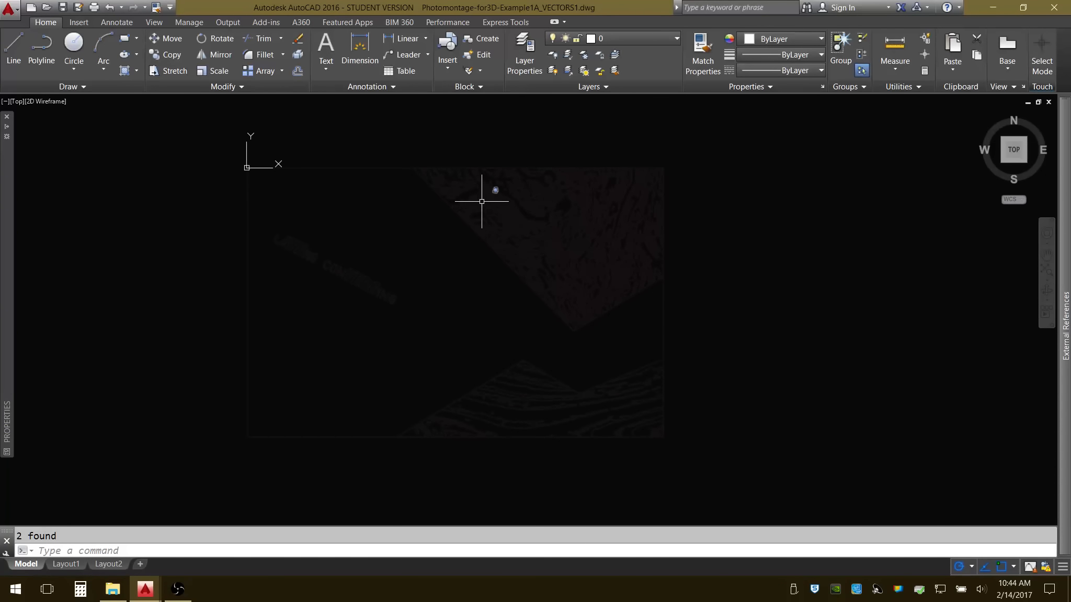
Combine all the exploded border, title and wood texture outlines into one unnamed group.
{"action": "left_click", "coordinate": [230, 157]}
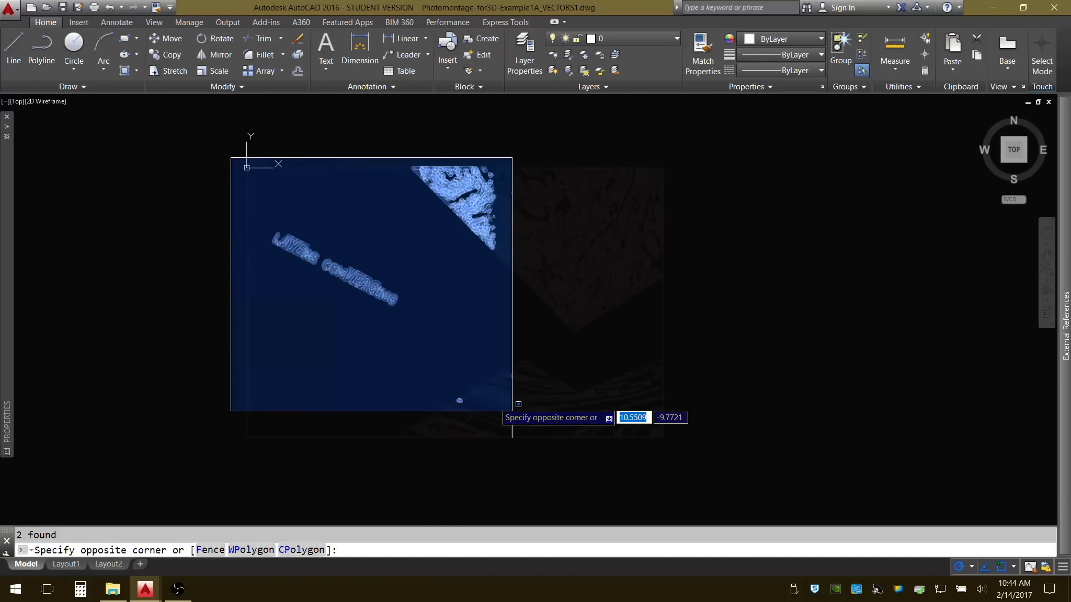
{"action": "left_click", "coordinate": [704, 451]}
{"action": "type", "text": "GROUP"}
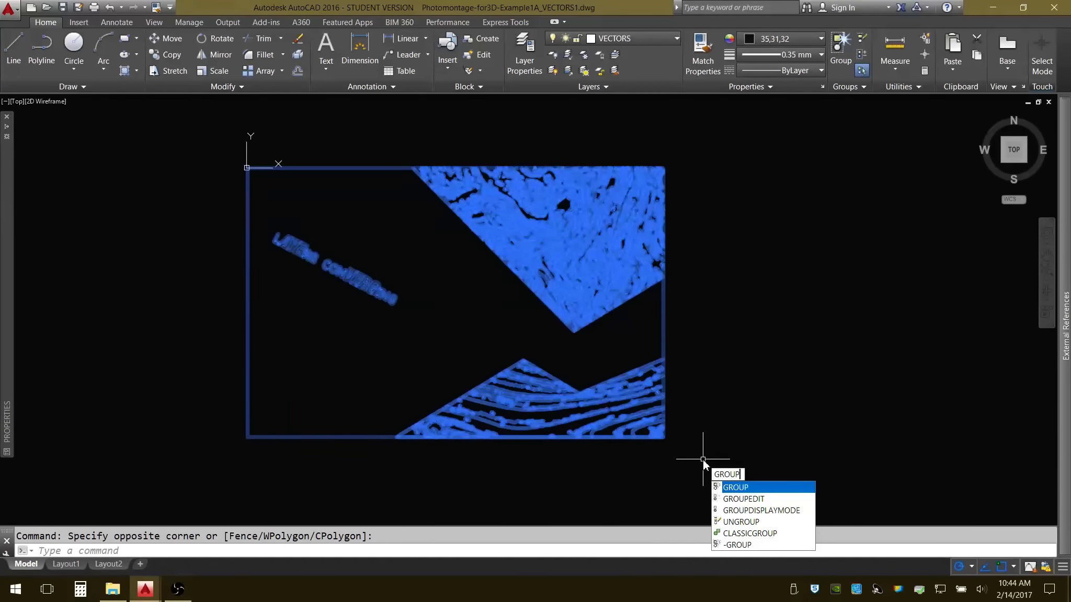
{"action": "key", "text": "Return"}
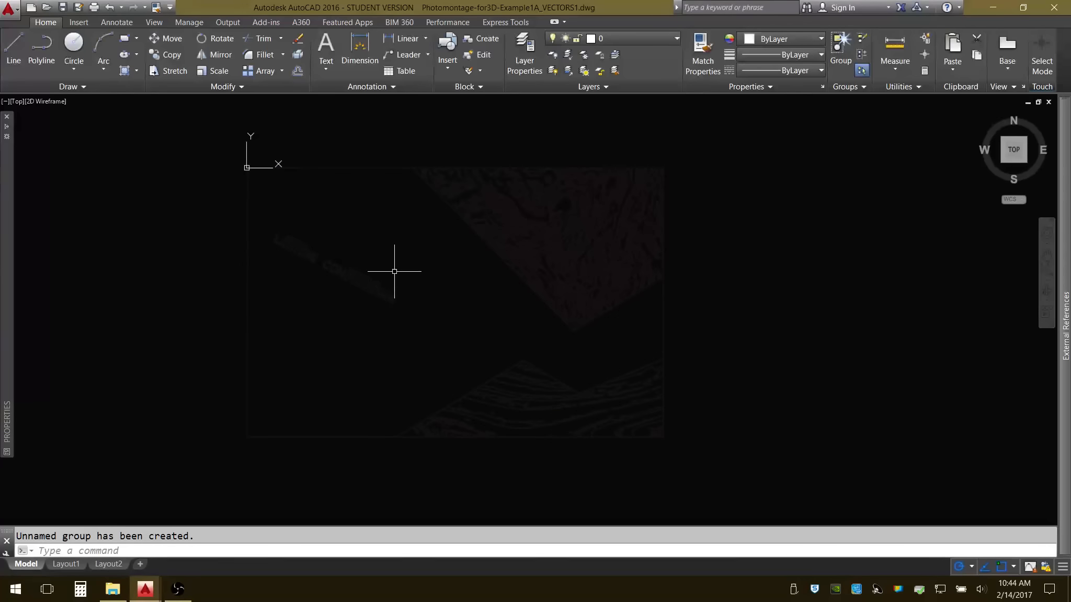
Select the new outline group and set its color to ByLayer.
{"action": "left_click", "coordinate": [248, 183]}
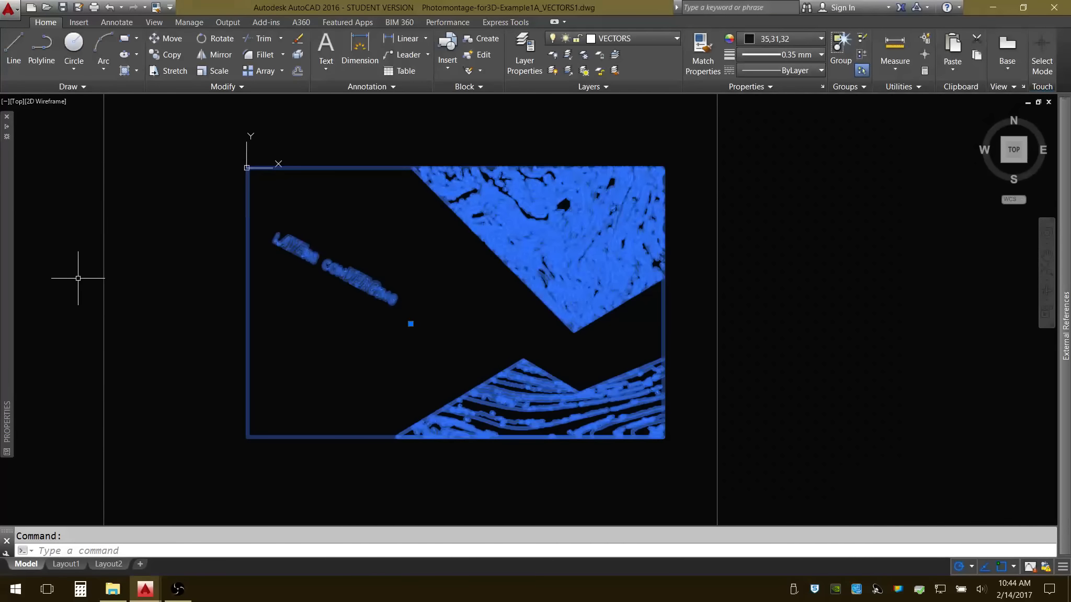
{"action": "mouse_move", "coordinate": [6, 277]}
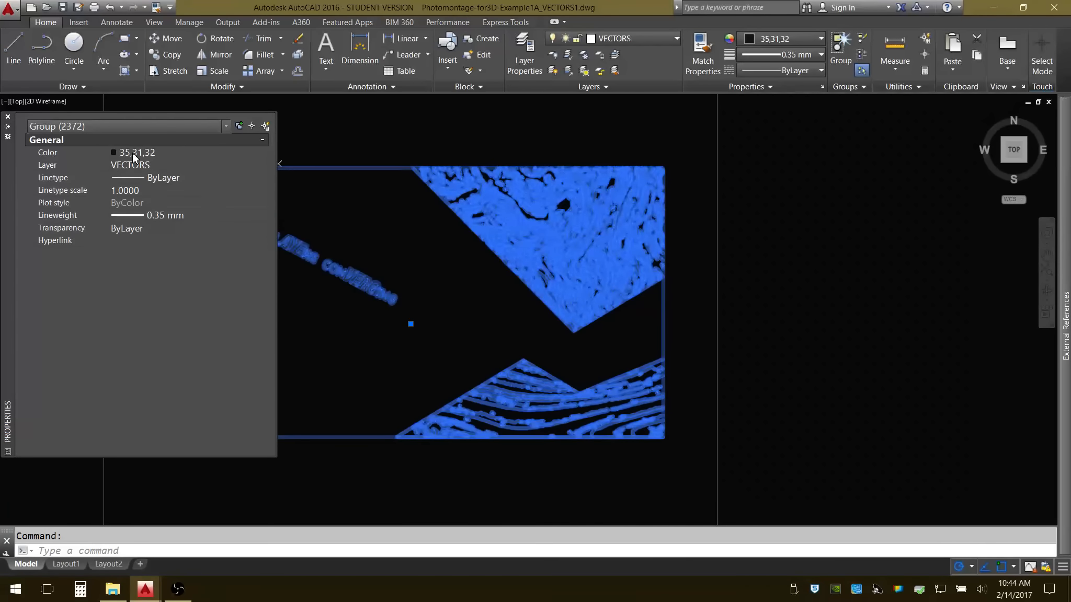
{"action": "left_click", "coordinate": [172, 155]}
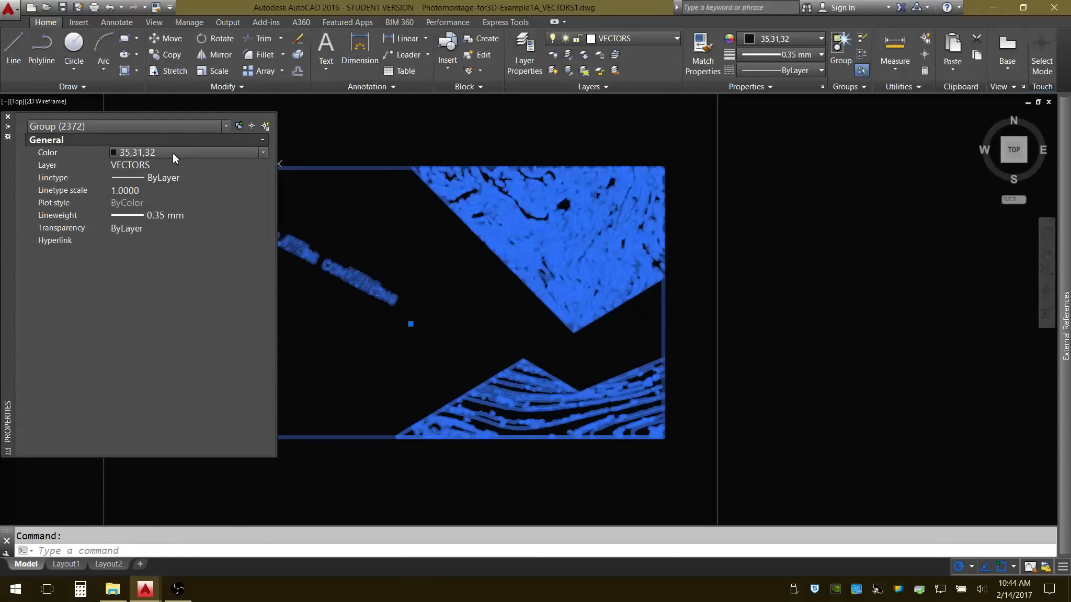
{"action": "left_click", "coordinate": [262, 152]}
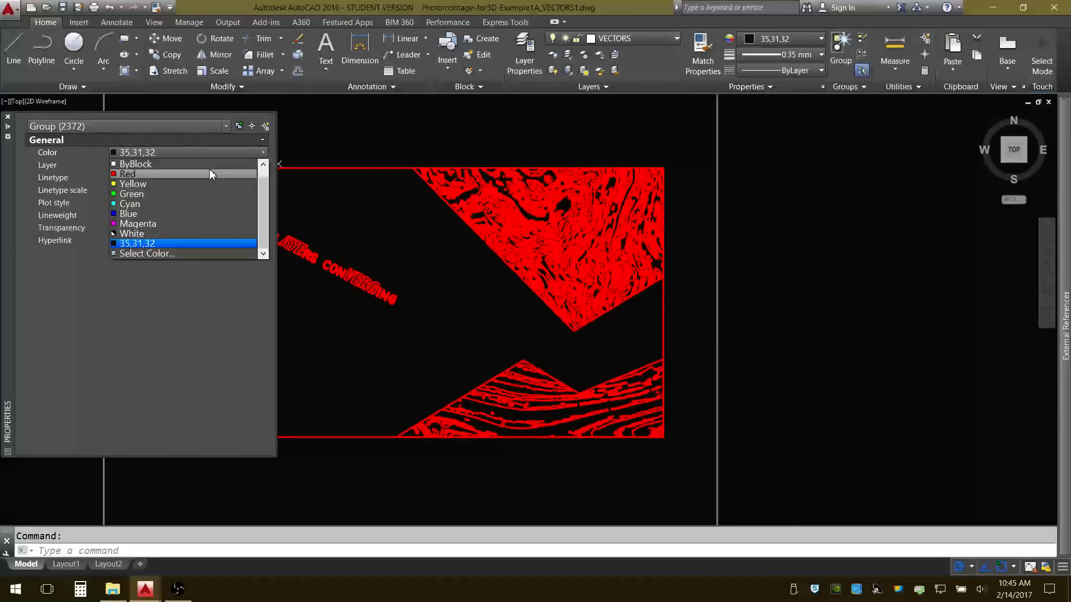
{"action": "scroll", "coordinate": [209, 169], "scroll_direction": "up", "scroll_amount": 1}
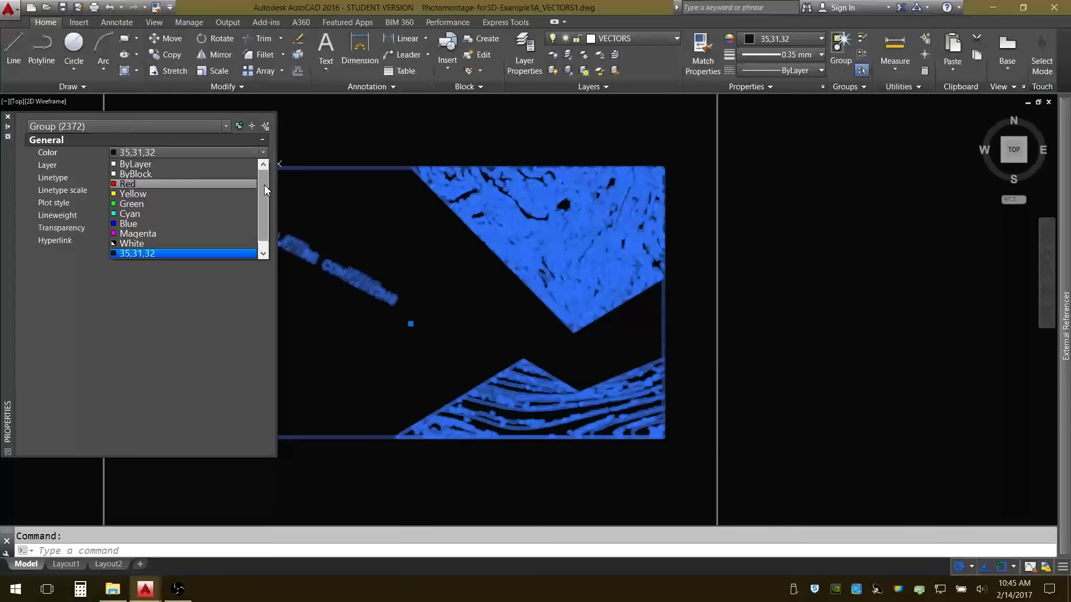
{"action": "left_click", "coordinate": [150, 165]}
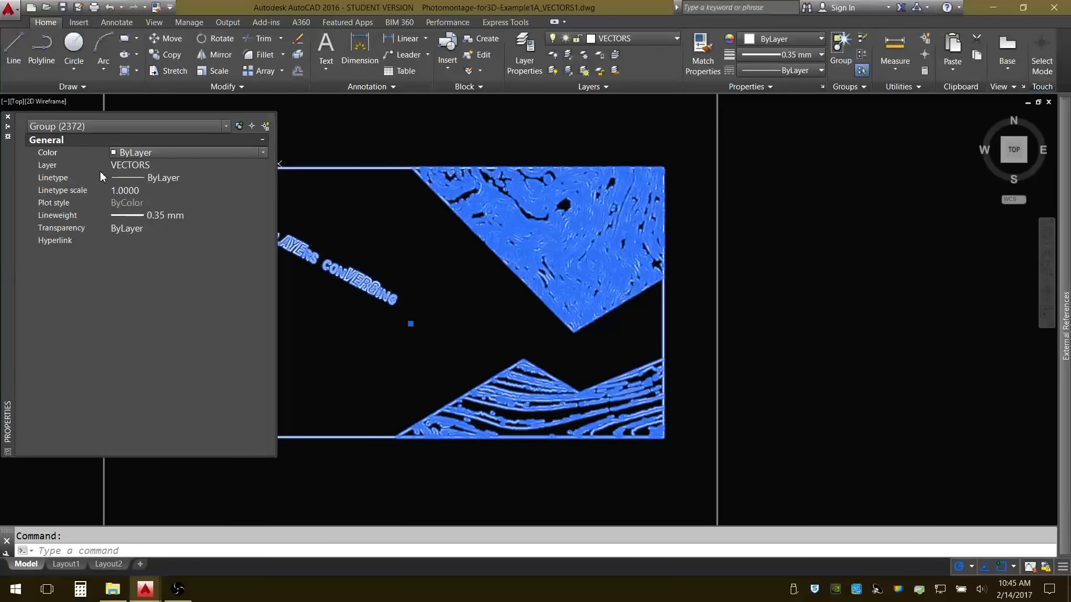
Move the outline group to layer 0, leaving its linetype scale at 1.0000.
{"action": "left_click", "coordinate": [222, 164]}
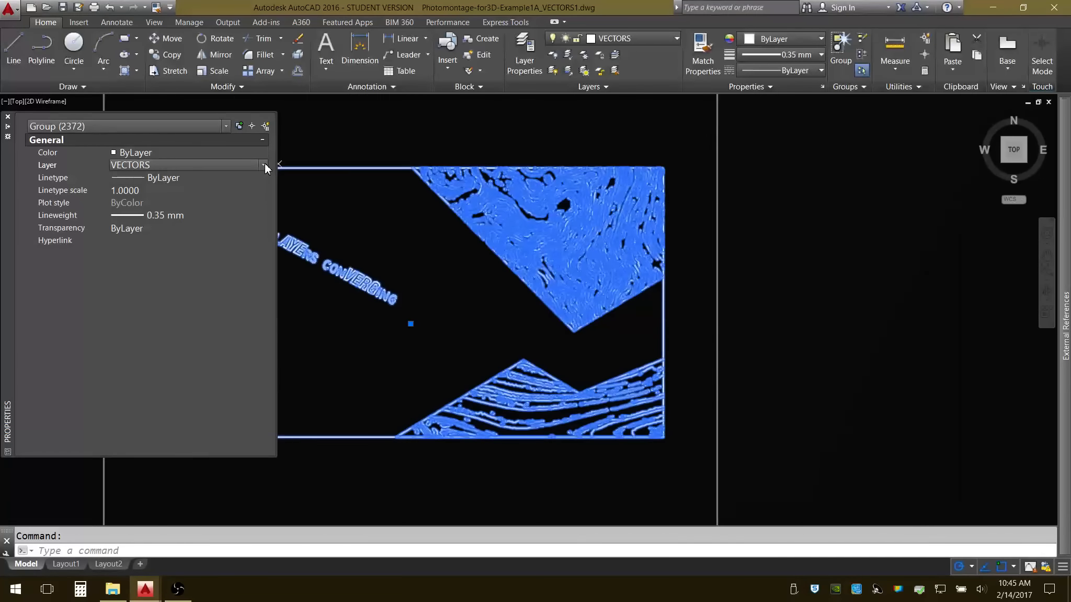
{"action": "left_click", "coordinate": [264, 166]}
{"action": "left_click", "coordinate": [198, 178]}
{"action": "left_click", "coordinate": [168, 192]}
{"action": "left_click", "coordinate": [212, 191]}
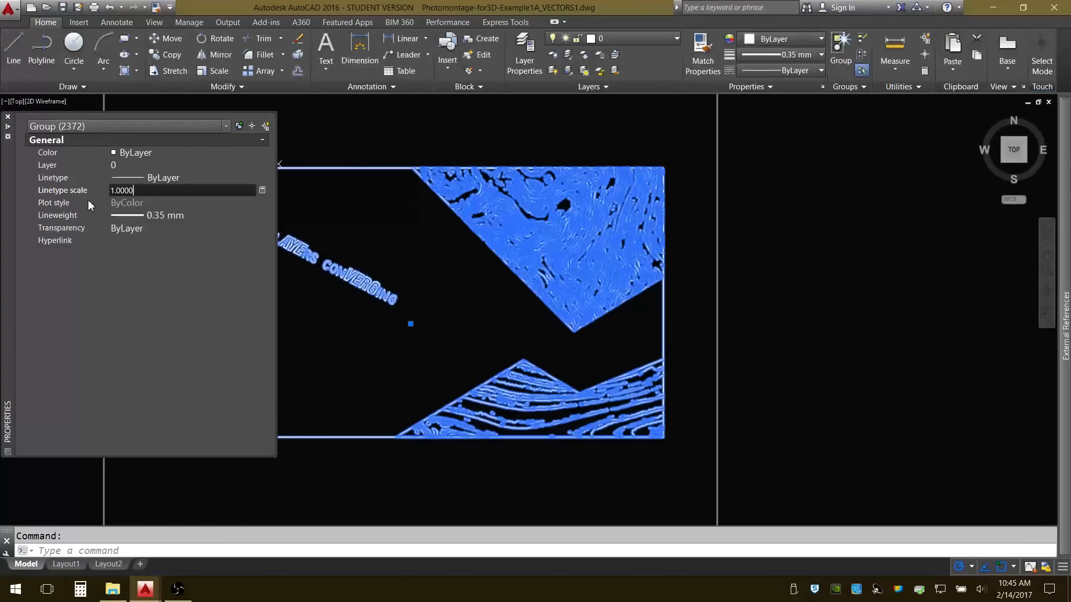
{"action": "left_click", "coordinate": [184, 206]}
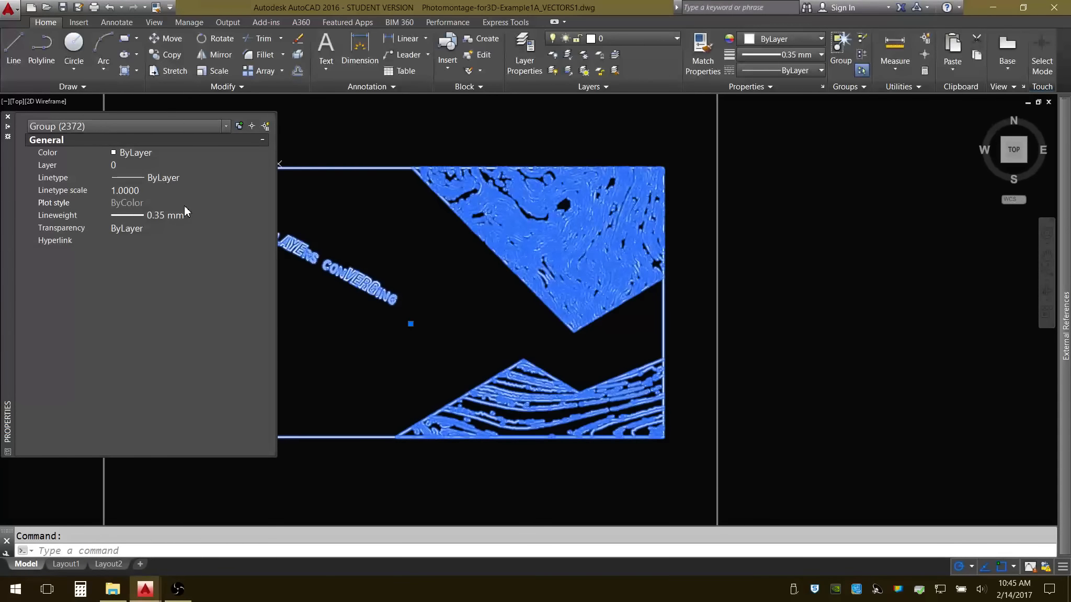
Set the outline group's lineweight to ByLayer, clear the selection and inspect the LAYERS CONVERGING title outlines up close.
{"action": "left_click", "coordinate": [200, 217]}
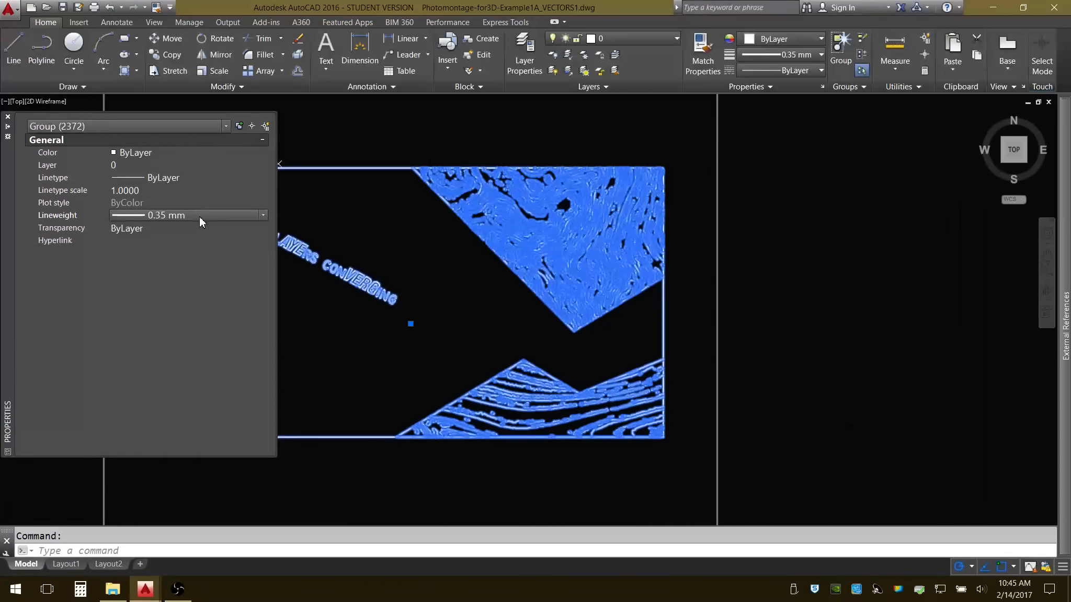
{"action": "left_click", "coordinate": [263, 214]}
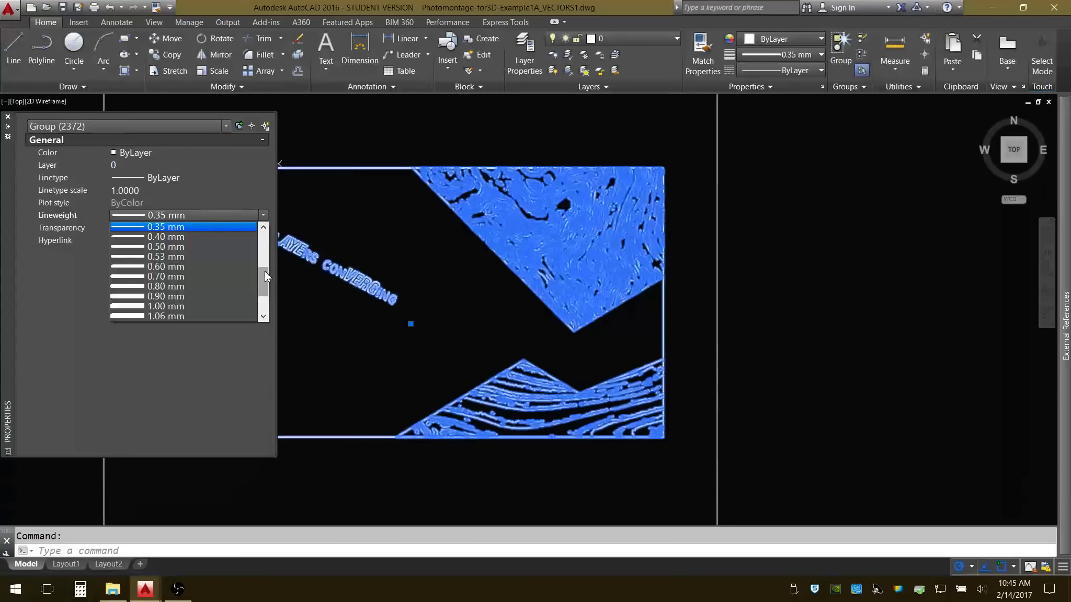
{"action": "left_click_drag", "start_coordinate": [263, 278], "coordinate": [265, 239]}
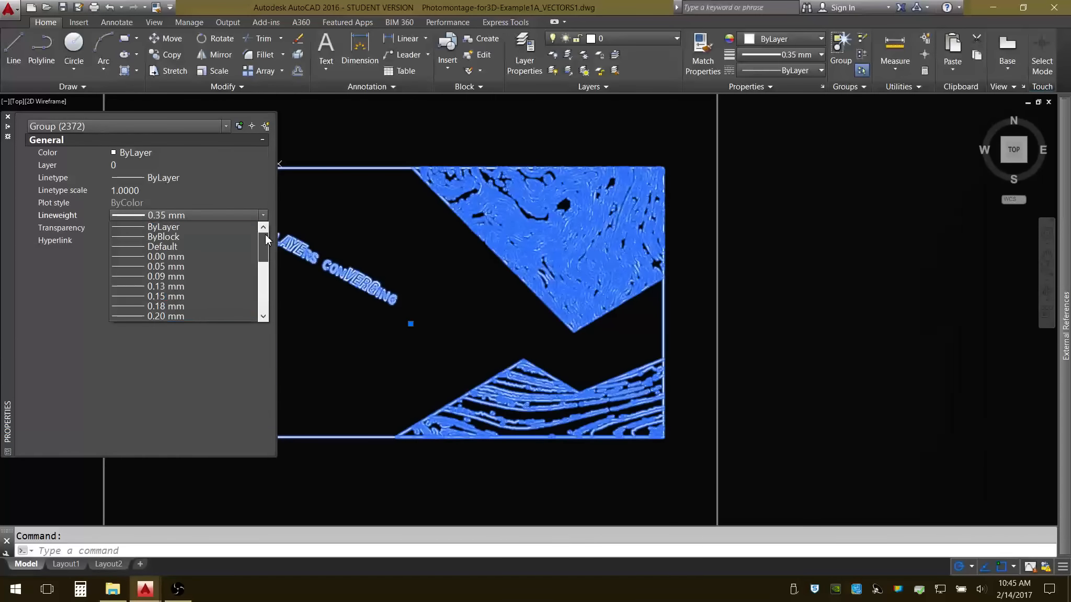
{"action": "left_click", "coordinate": [179, 227]}
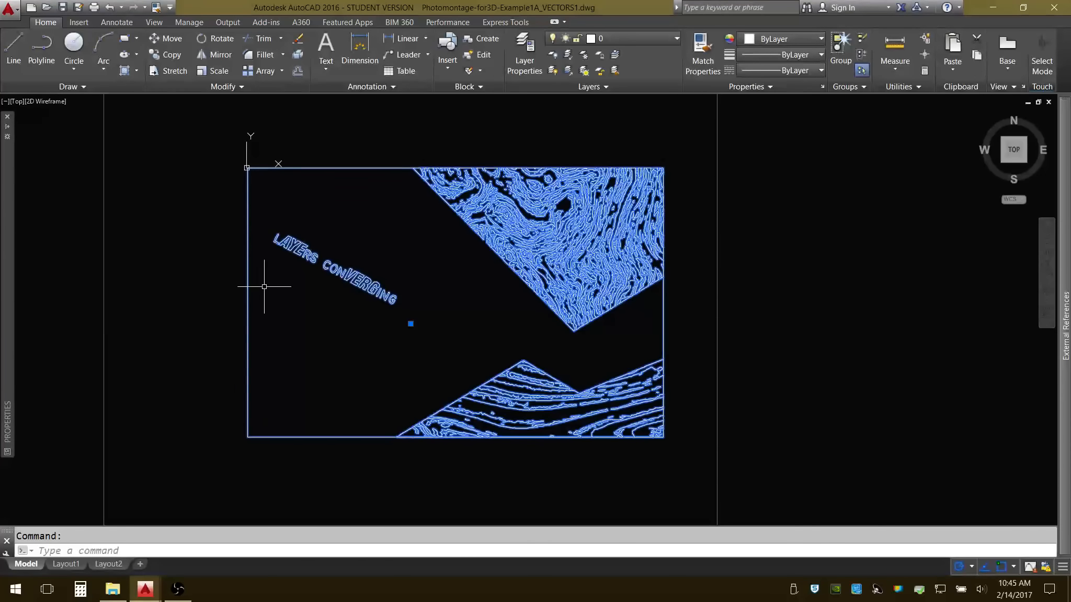
{"action": "key", "text": "Escape"}
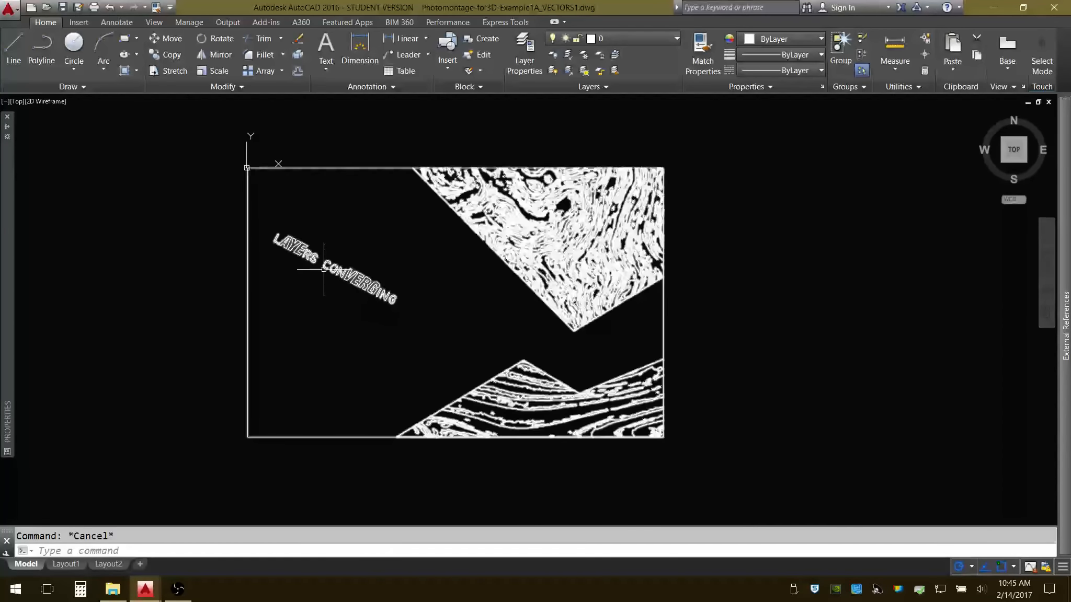
{"action": "scroll", "coordinate": [323, 268], "scroll_direction": "up", "scroll_amount": 4}
{"action": "scroll", "coordinate": [325, 268], "scroll_direction": "up", "scroll_amount": 5}
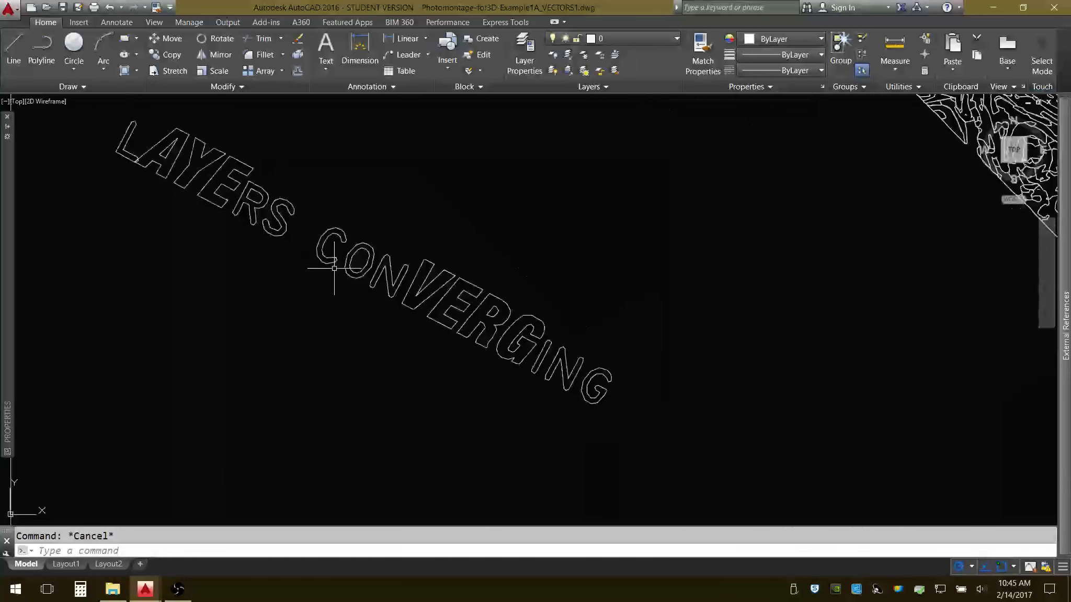
Check the outline group's color, layer, linetype and lineweight properties, clear the selection and view the whole drawing.
{"action": "scroll", "coordinate": [324, 269], "scroll_direction": "down", "scroll_amount": 6}
{"action": "scroll", "coordinate": [321, 262], "scroll_direction": "up", "scroll_amount": 2}
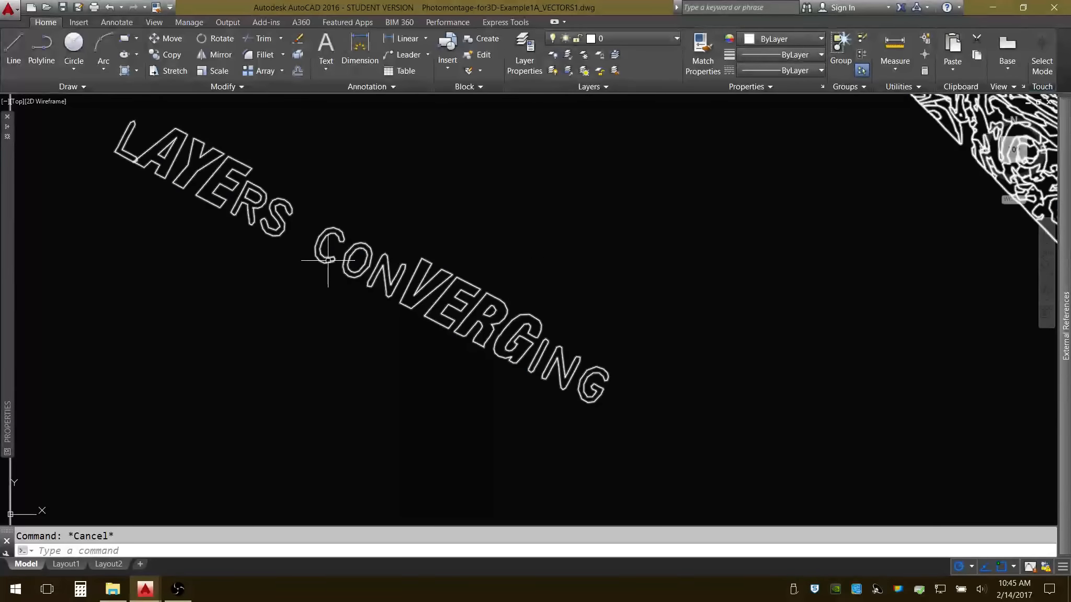
{"action": "left_click", "coordinate": [328, 260]}
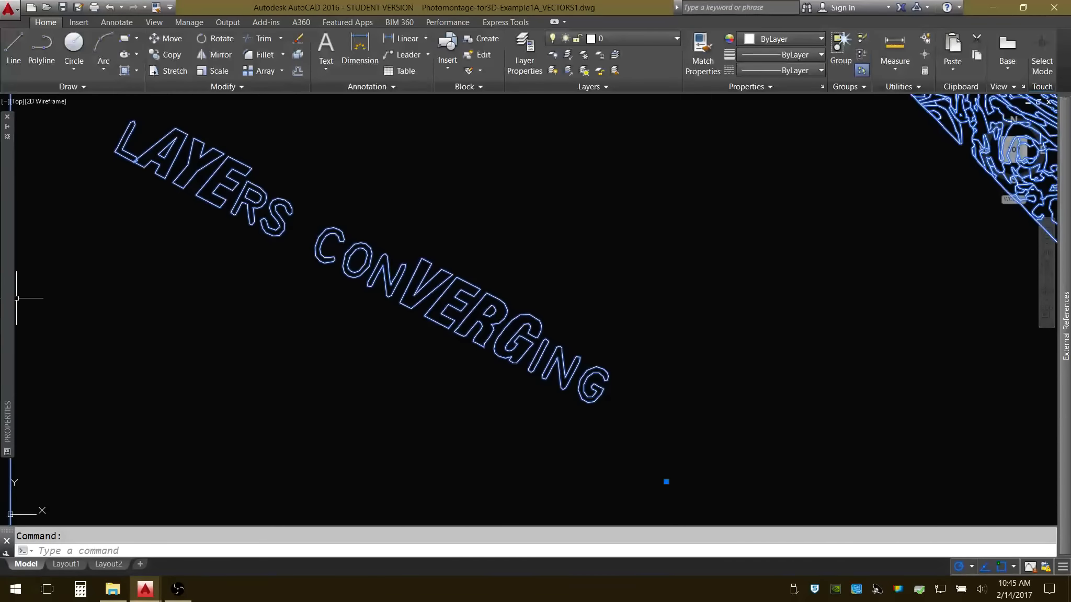
{"action": "mouse_move", "coordinate": [8, 306]}
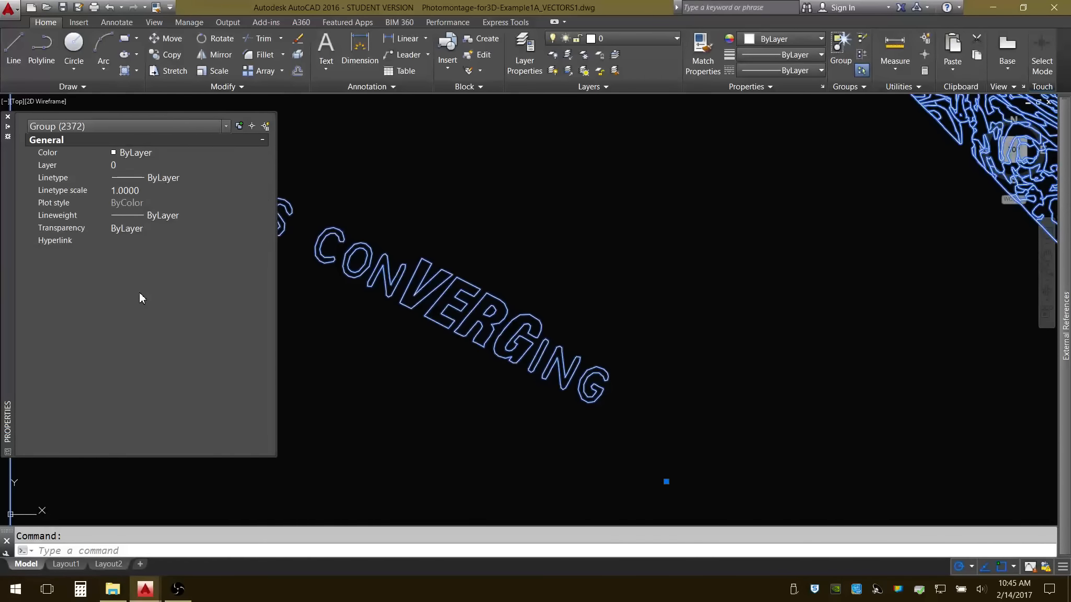
{"action": "scroll", "coordinate": [345, 370], "scroll_direction": "down", "scroll_amount": 6}
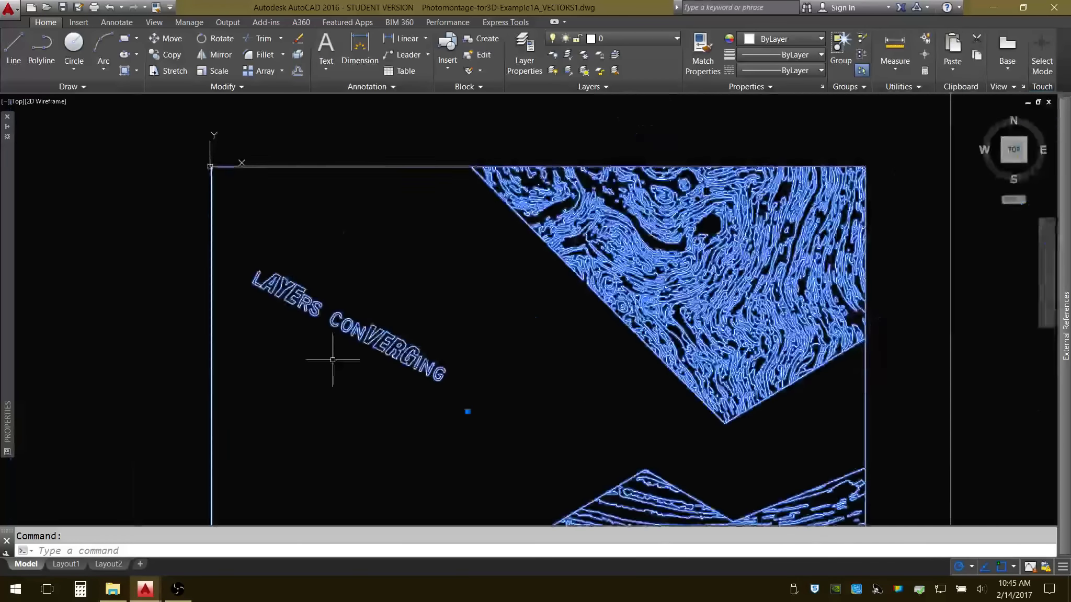
{"action": "key", "text": "Escape"}
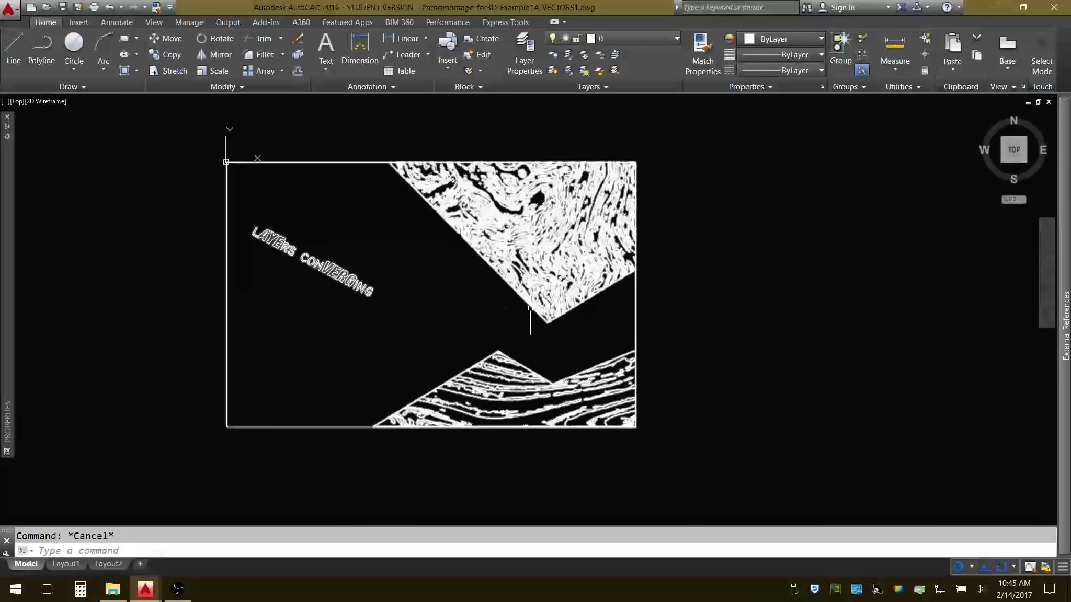
{"action": "middle_click_drag", "start_coordinate": [408, 257], "coordinate": [431, 258]}
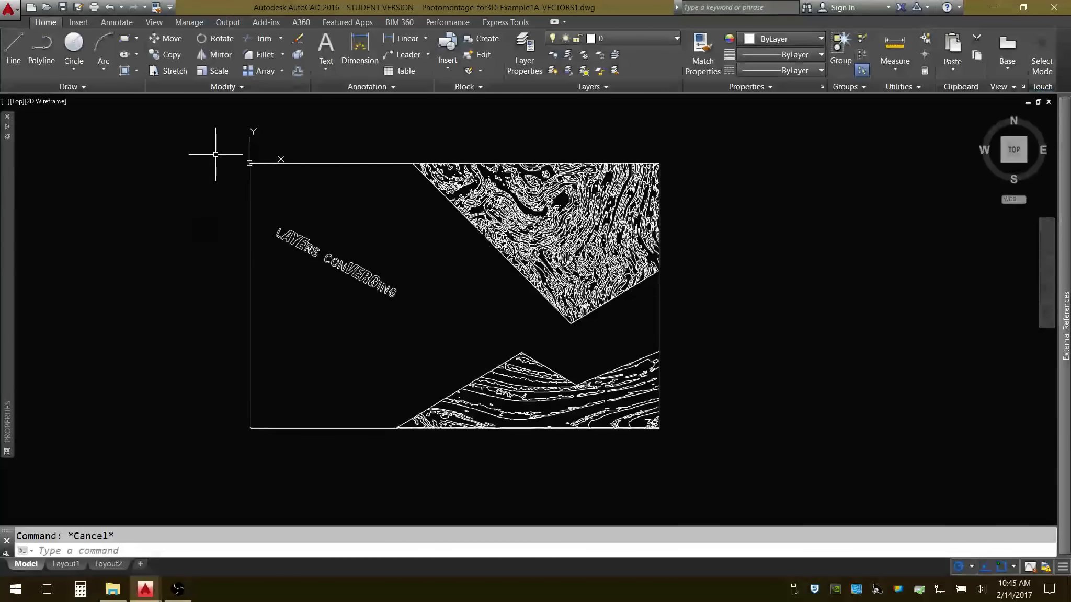
Switch to File Explorer and select the X-660 LaserCut X3 DWG file in the WORKING folder.
{"action": "left_click", "coordinate": [112, 589]}
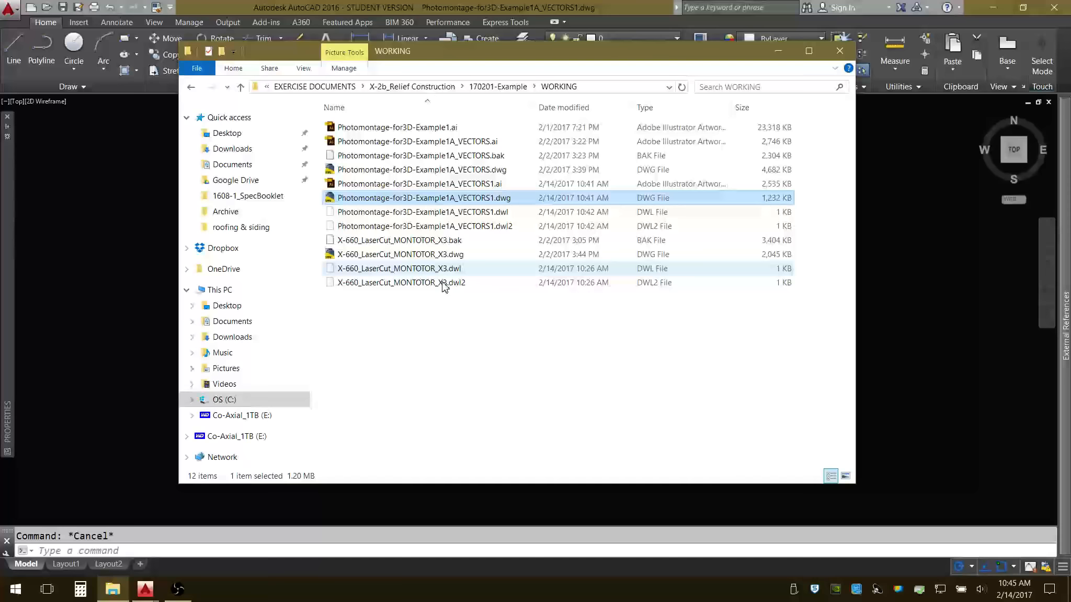
{"action": "left_click", "coordinate": [423, 256]}
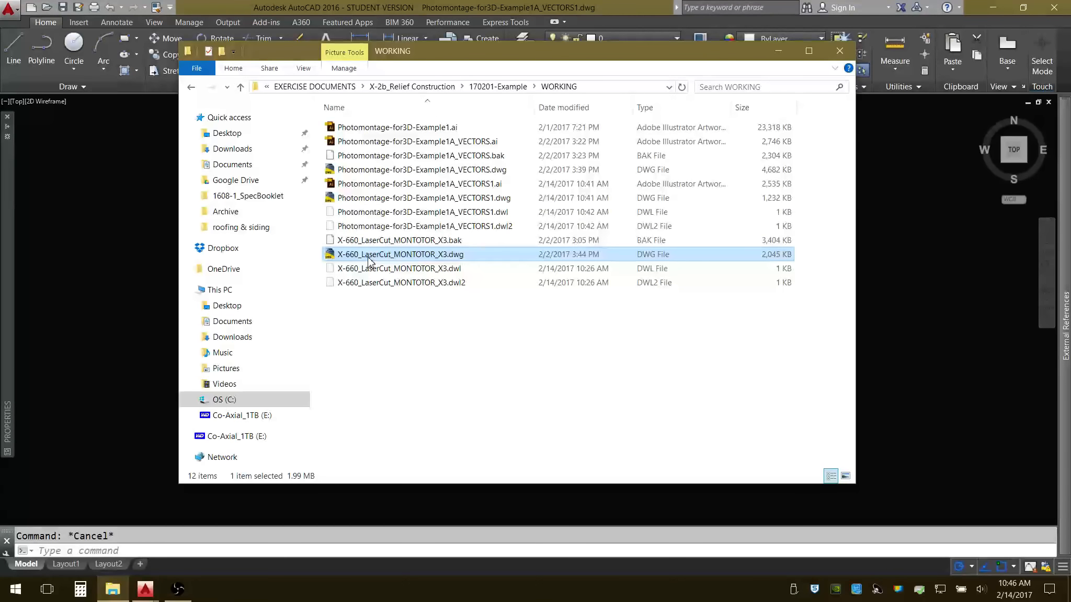
Open Google Chrome in a maximized window, go to the OneDrive Files page and sign in with the saved university account.
{"action": "left_click", "coordinate": [17, 596]}
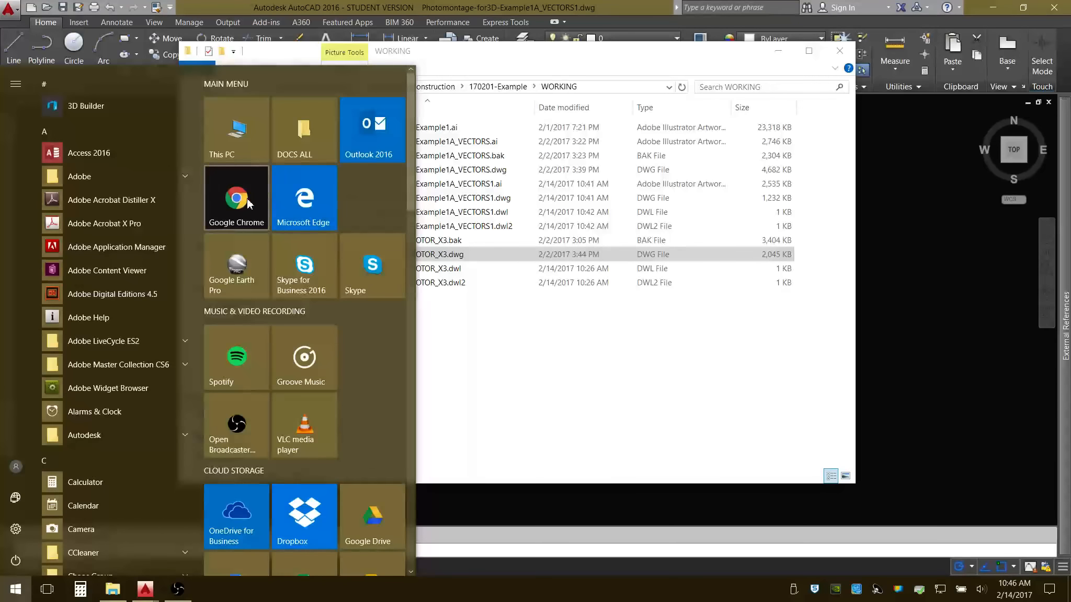
{"action": "left_click", "coordinate": [243, 202]}
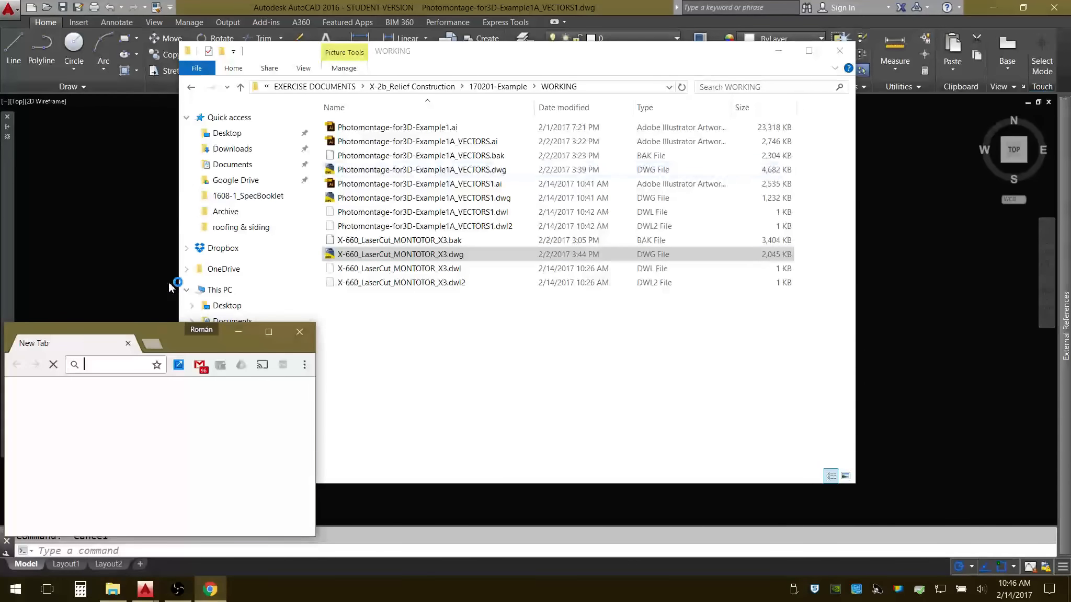
{"action": "left_click", "coordinate": [269, 331]}
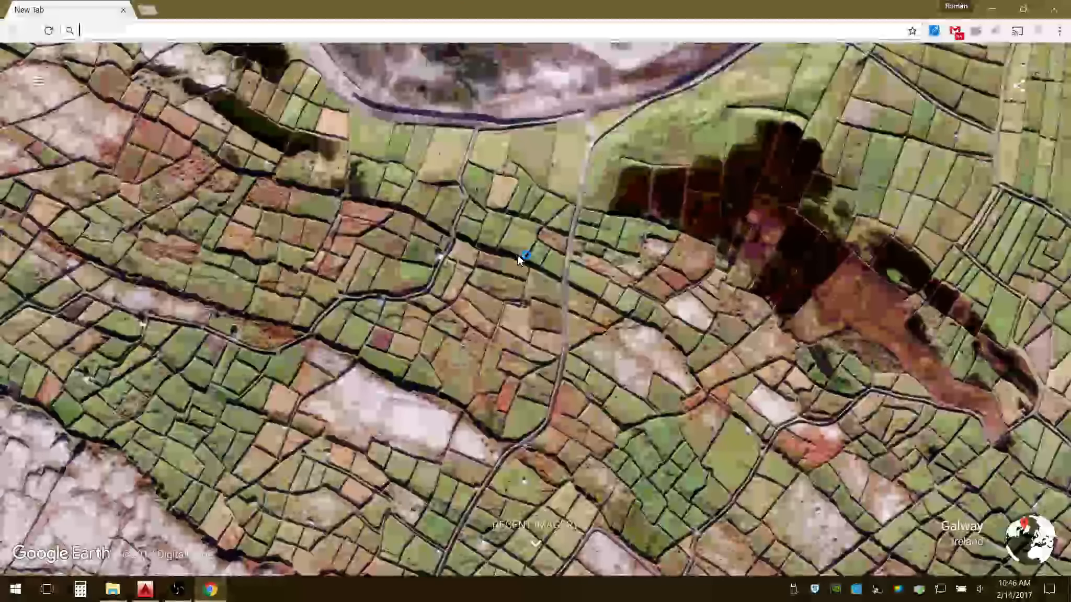
{"action": "type", "text": "ONEDRIVE"}
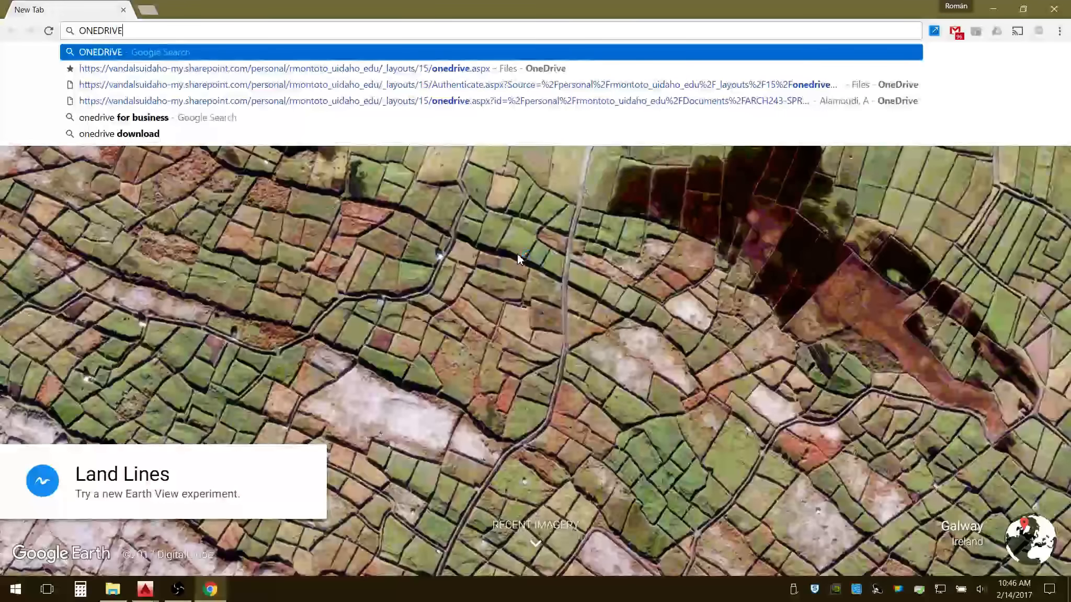
{"action": "left_click", "coordinate": [492, 68]}
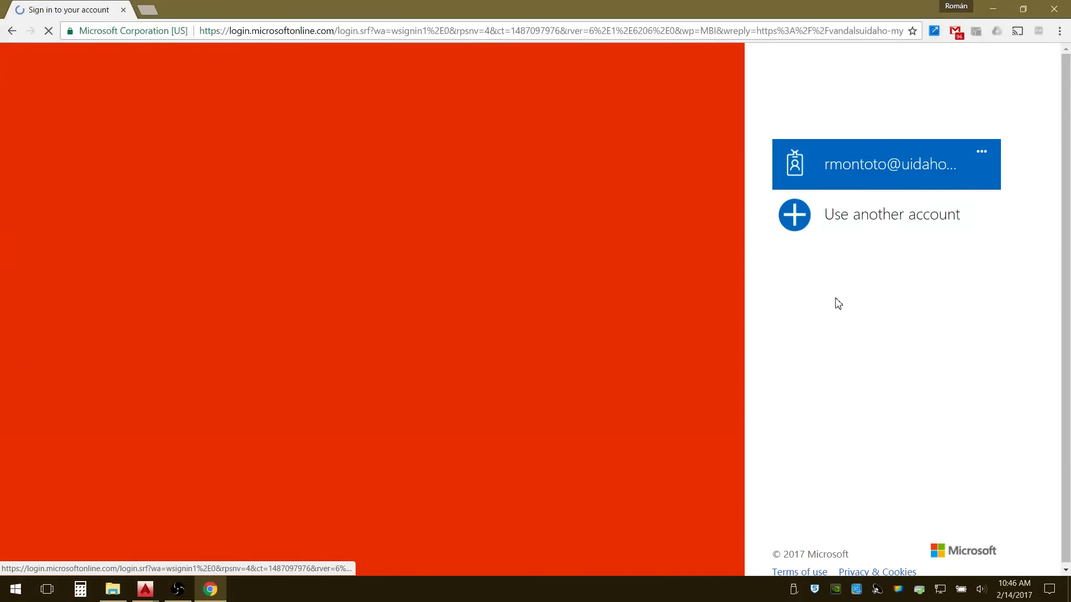
{"action": "left_click", "coordinate": [899, 180]}
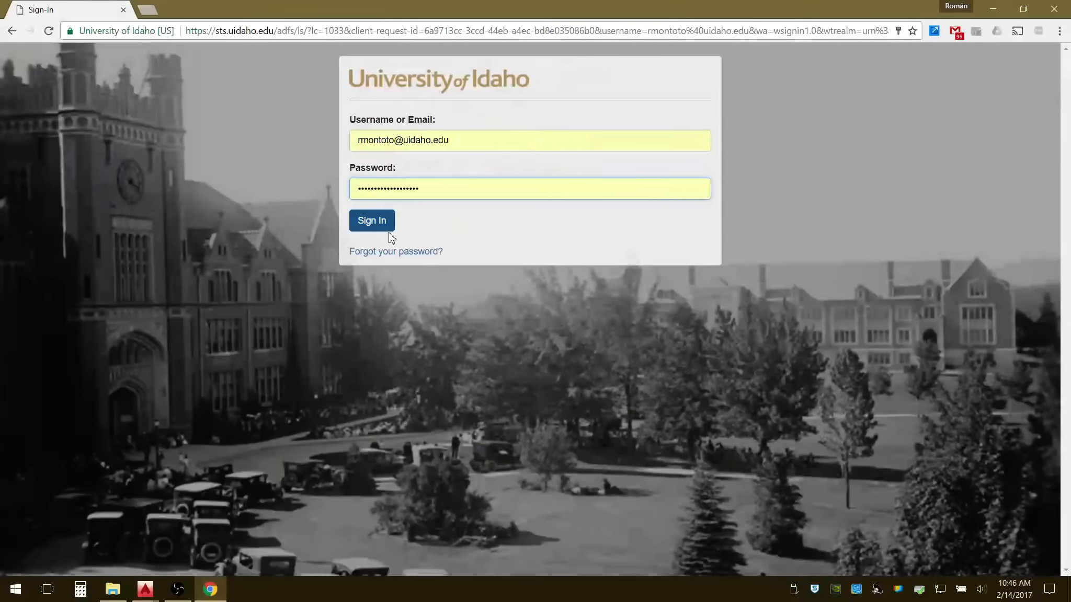
{"action": "left_click", "coordinate": [372, 225]}
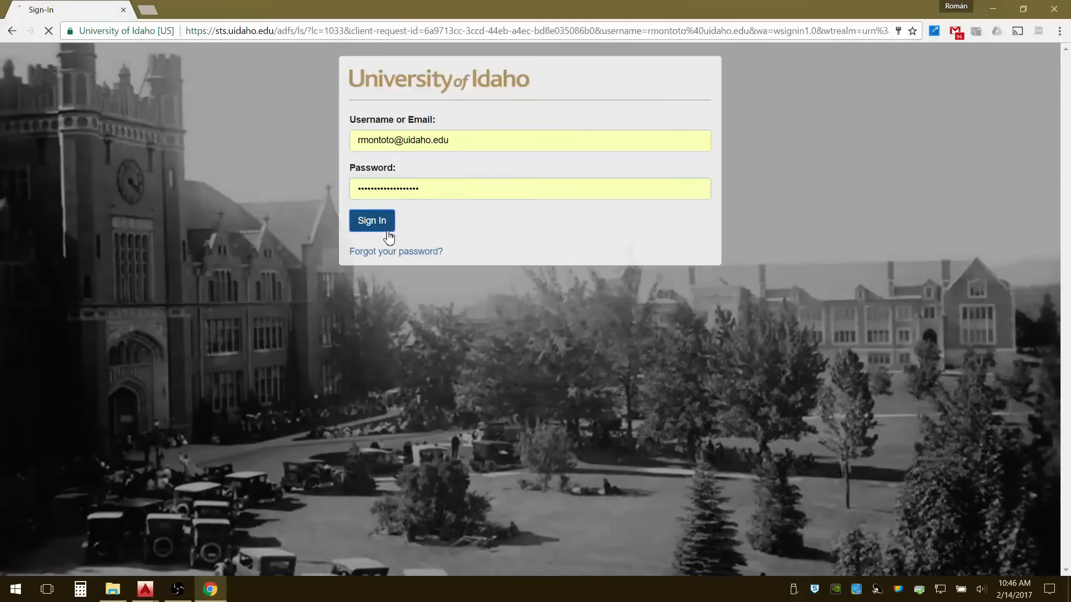
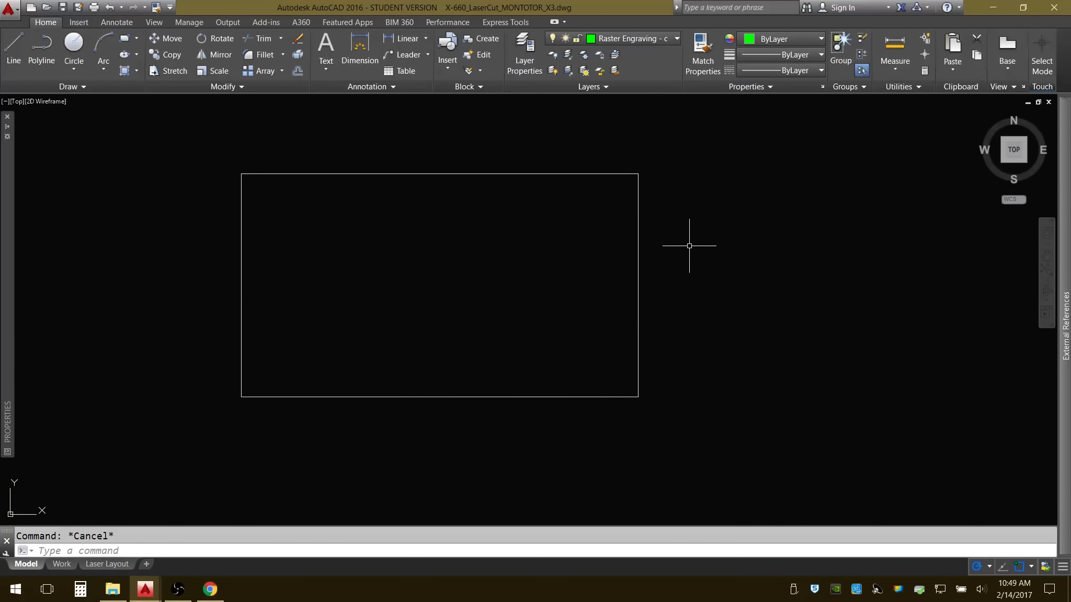
Try Raster Engraving - light as the current layer, then make Vector Engraving - light cuts current instead.
{"action": "left_click", "coordinate": [675, 39]}
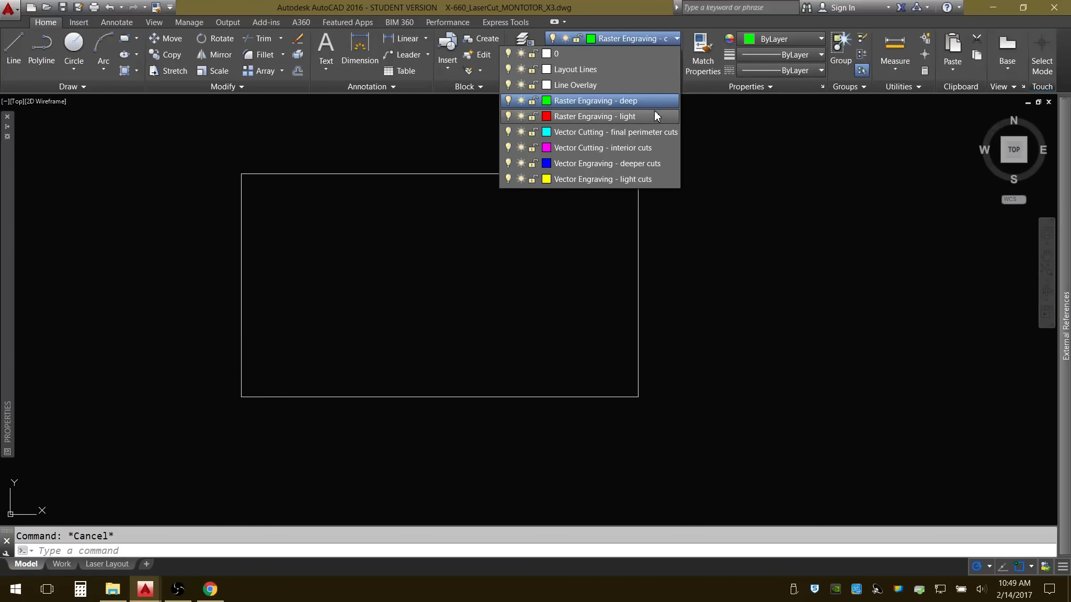
{"action": "left_click", "coordinate": [593, 120]}
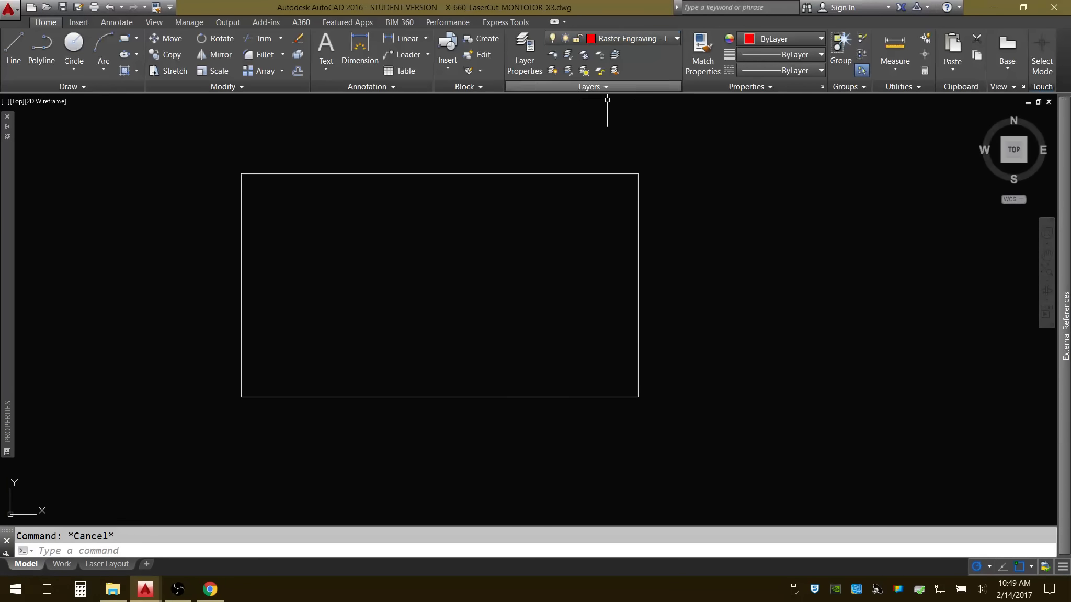
{"action": "left_click", "coordinate": [677, 37]}
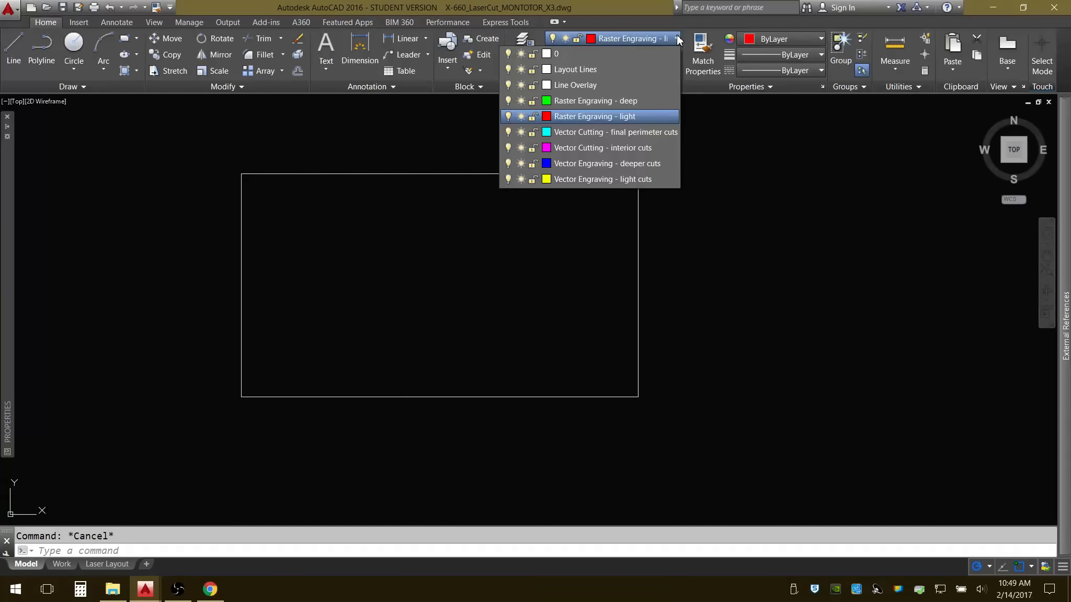
{"action": "left_click", "coordinate": [590, 180]}
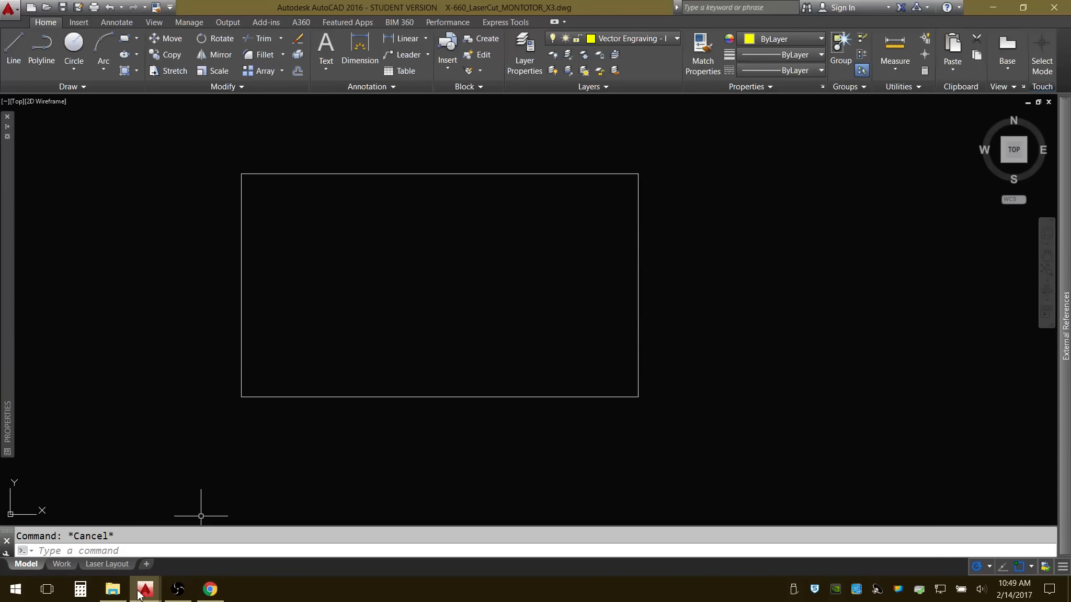
Switch to the Photomontage-for3D-Example1A_VECTORS1 drawing and copy all of its outlines, including the border and title, to the clipboard.
{"action": "mouse_move", "coordinate": [144, 596]}
{"action": "left_click", "coordinate": [216, 539]}
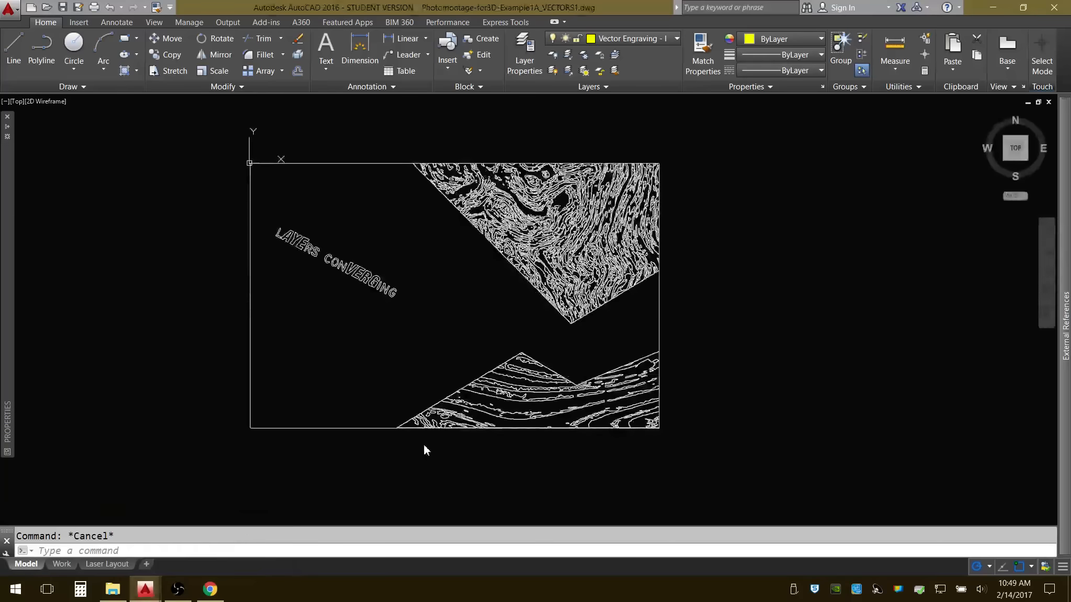
{"action": "left_click", "coordinate": [226, 148]}
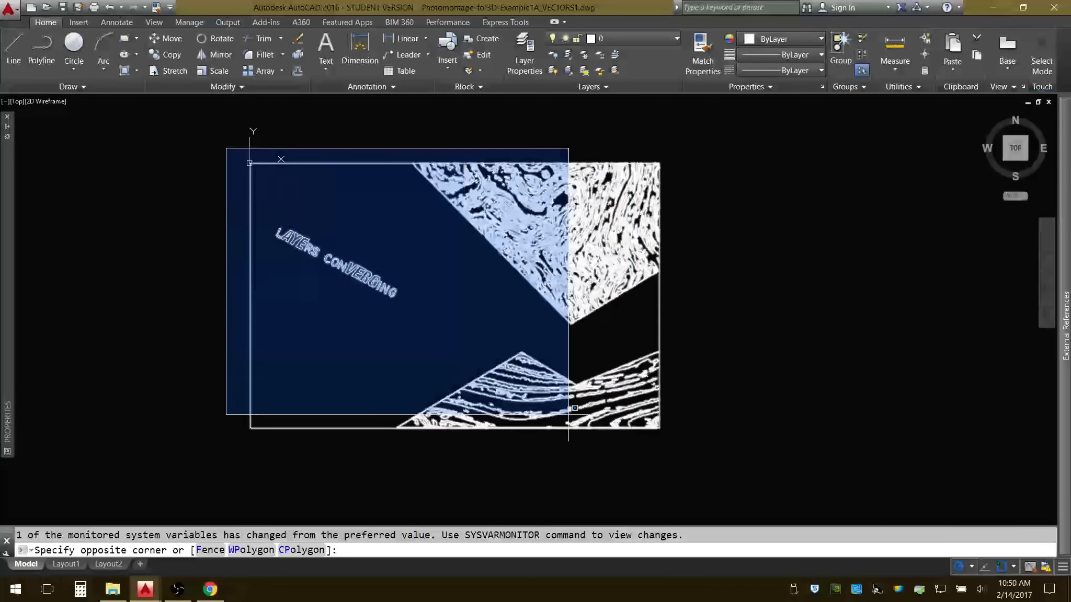
{"action": "left_click", "coordinate": [684, 445]}
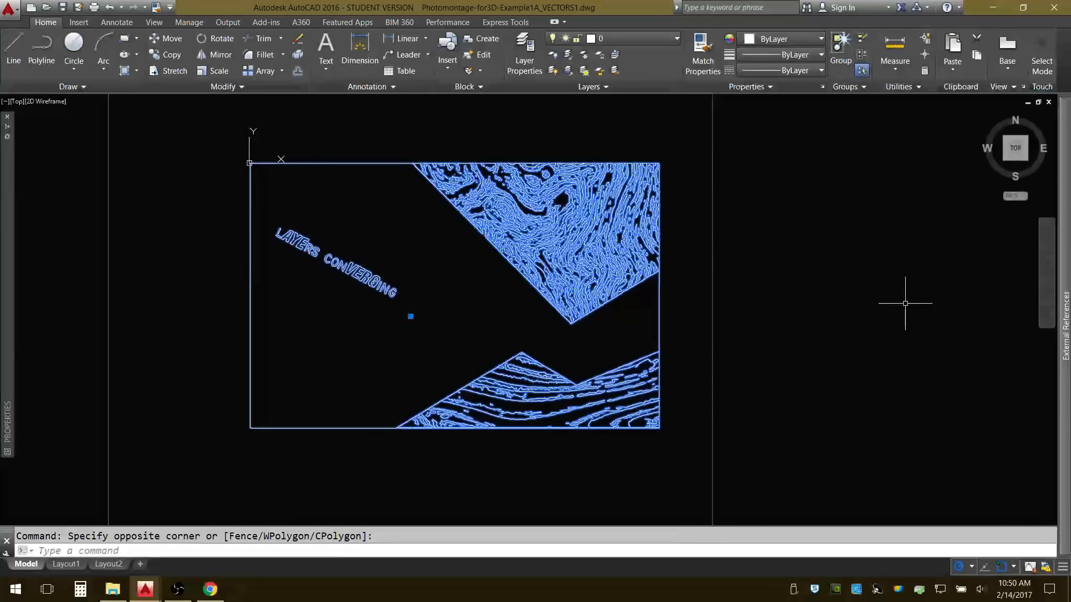
{"action": "key", "text": "ctrl+c"}
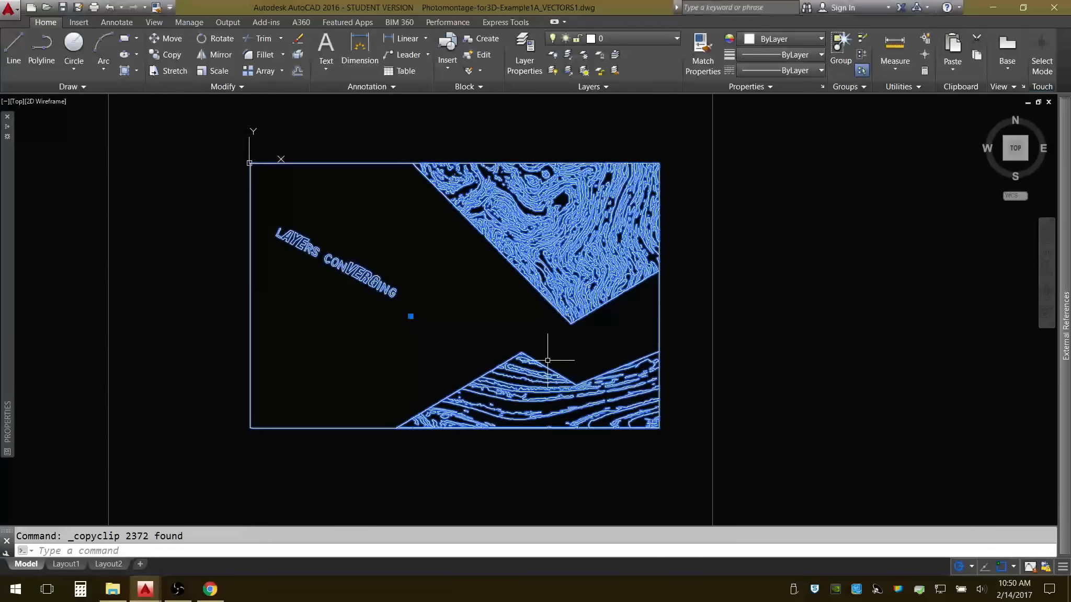
Return to the laser cut drawing and paste the photomontage outlines at the lower-left corner of the sheet rectangle.
{"action": "mouse_move", "coordinate": [153, 600]}
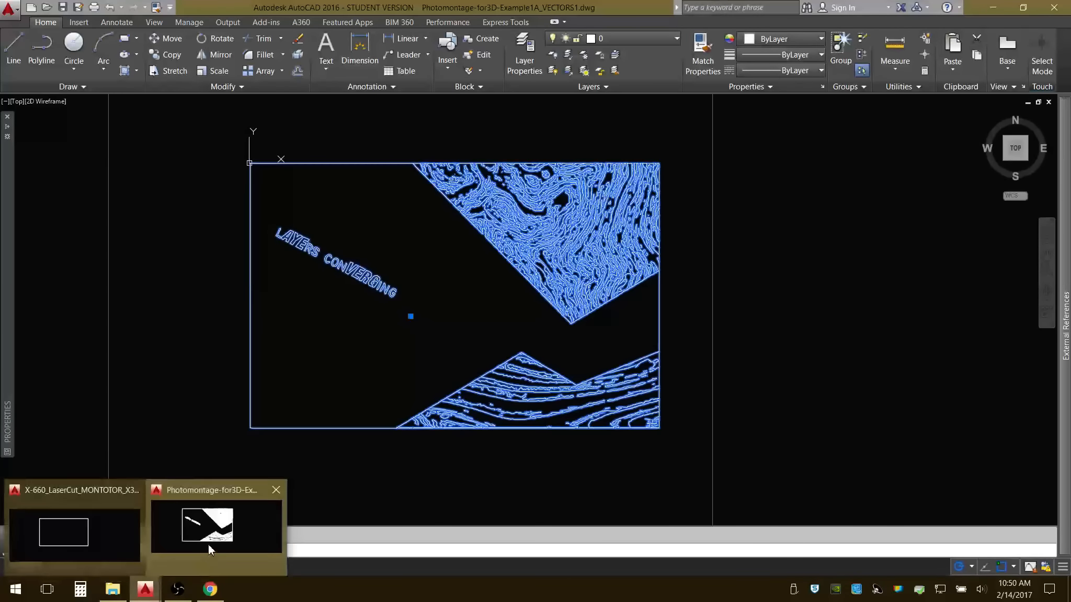
{"action": "left_click", "coordinate": [98, 532]}
{"action": "mouse_move", "coordinate": [513, 306]}
{"action": "middle_mouse_down"}
{"action": "mouse_move", "coordinate": [556, 312]}
{"action": "mouse_move", "coordinate": [547, 332]}
{"action": "mouse_move", "coordinate": [561, 335]}
{"action": "mouse_move", "coordinate": [479, 308]}
{"action": "middle_mouse_up"}
{"action": "scroll", "coordinate": [479, 307], "scroll_direction": "down", "scroll_amount": 2}
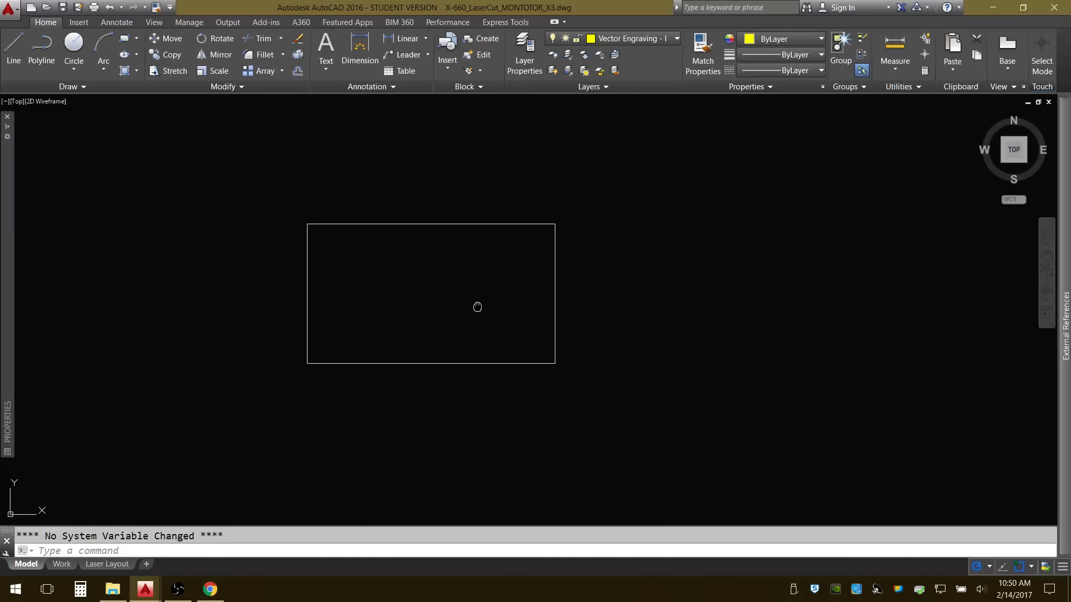
{"action": "middle_click_drag", "start_coordinate": [606, 325], "coordinate": [529, 307]}
{"action": "key", "text": "ctrl+v"}
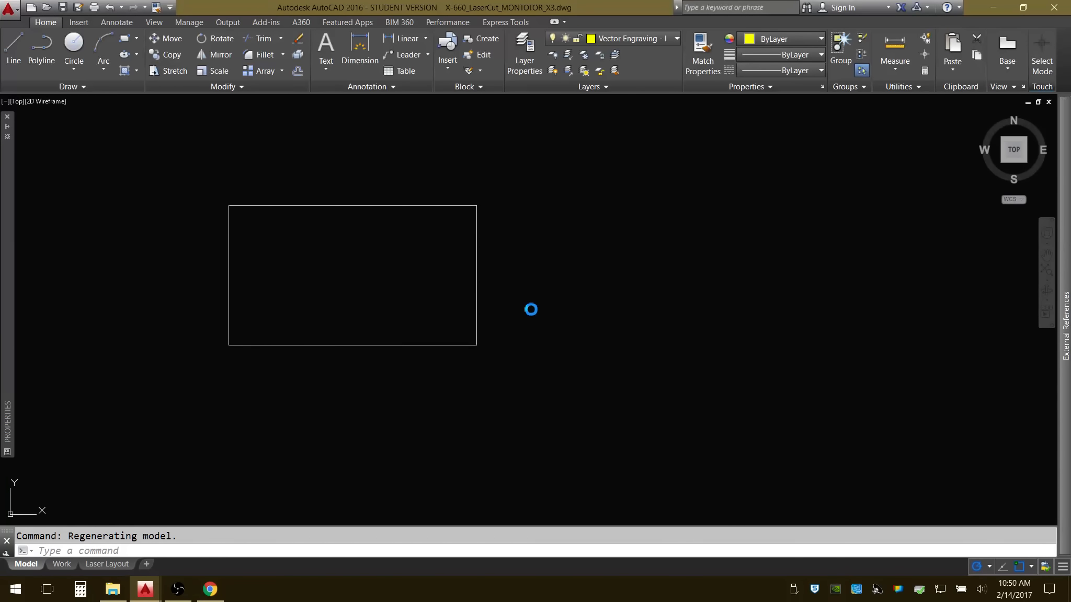
{"action": "middle_click_drag", "start_coordinate": [369, 325], "coordinate": [620, 318]}
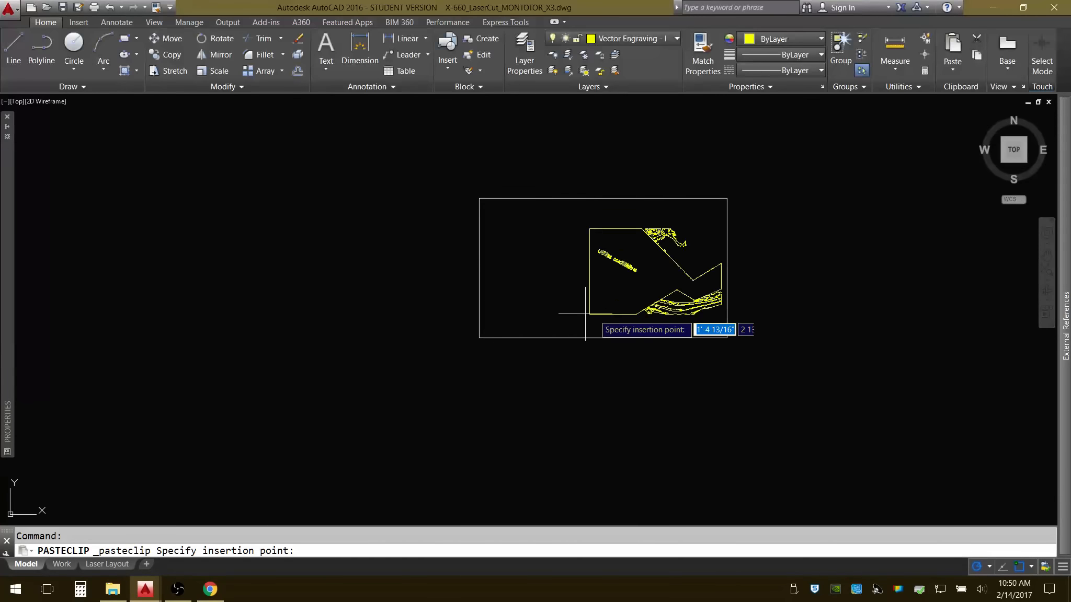
{"action": "scroll", "coordinate": [504, 316], "scroll_direction": "up", "scroll_amount": 2}
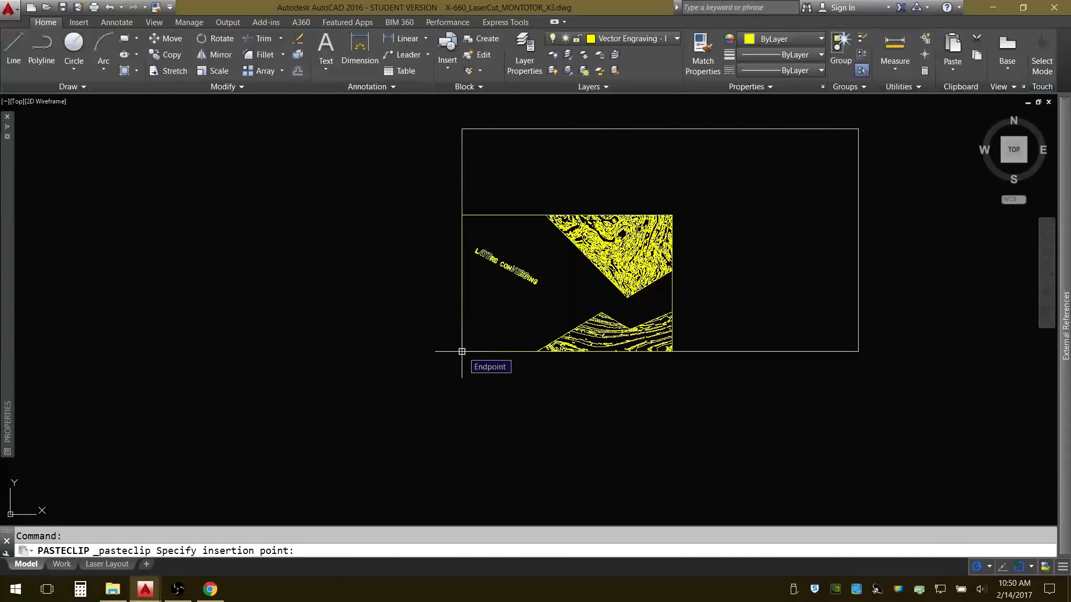
{"action": "left_click", "coordinate": [462, 352]}
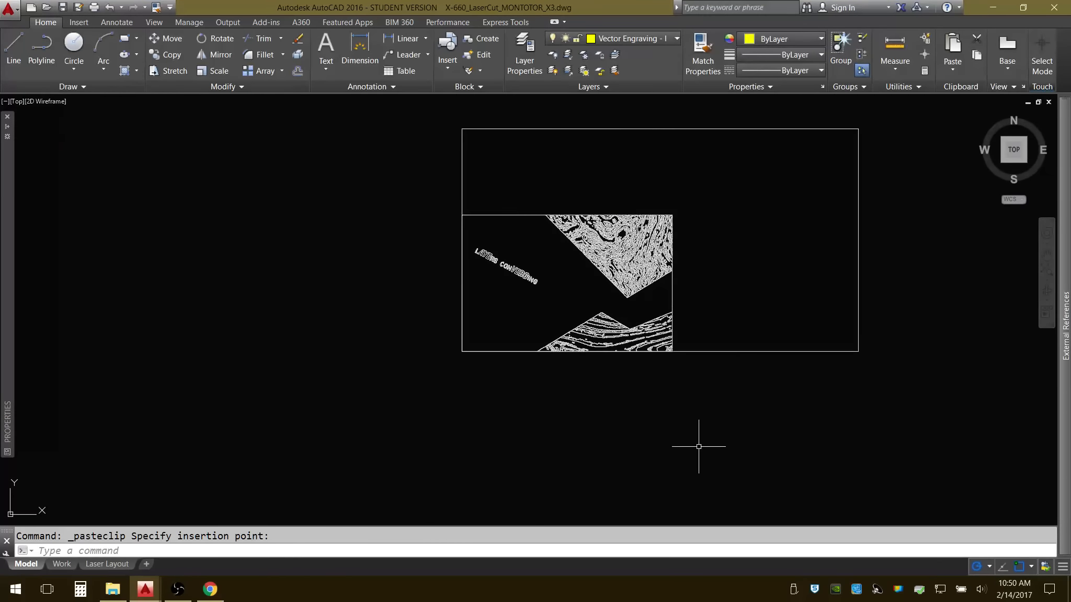
Inspect the pasted outlines up close, clear the selection and save the laser cut drawing.
{"action": "scroll", "coordinate": [694, 290], "scroll_direction": "up", "scroll_amount": 4}
{"action": "middle_click_drag", "start_coordinate": [693, 290], "coordinate": [680, 334]}
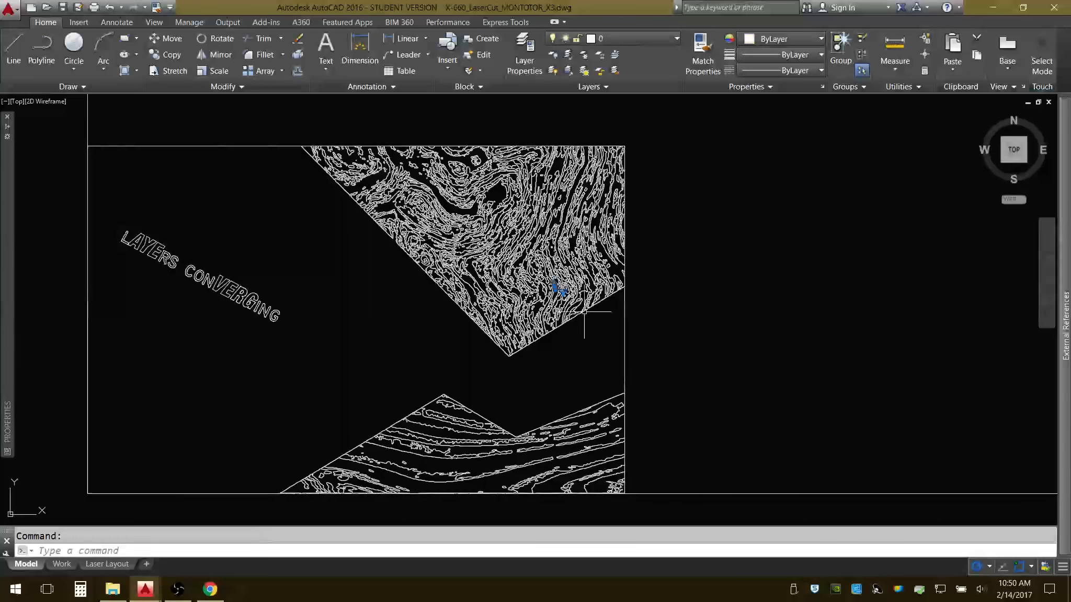
{"action": "scroll", "coordinate": [619, 333], "scroll_direction": "down", "scroll_amount": 2}
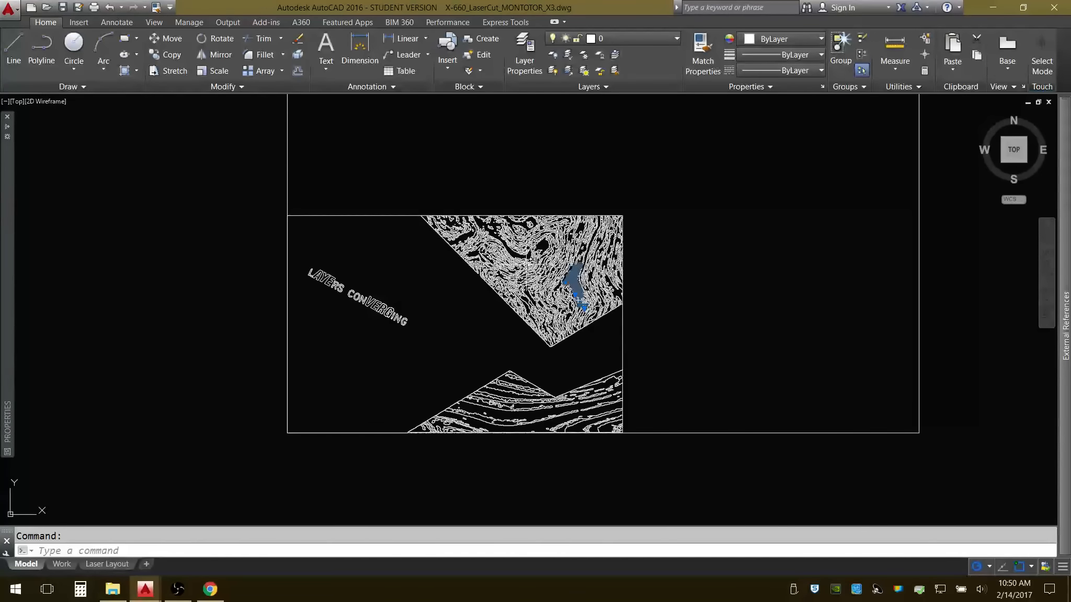
{"action": "key", "text": "Escape"}
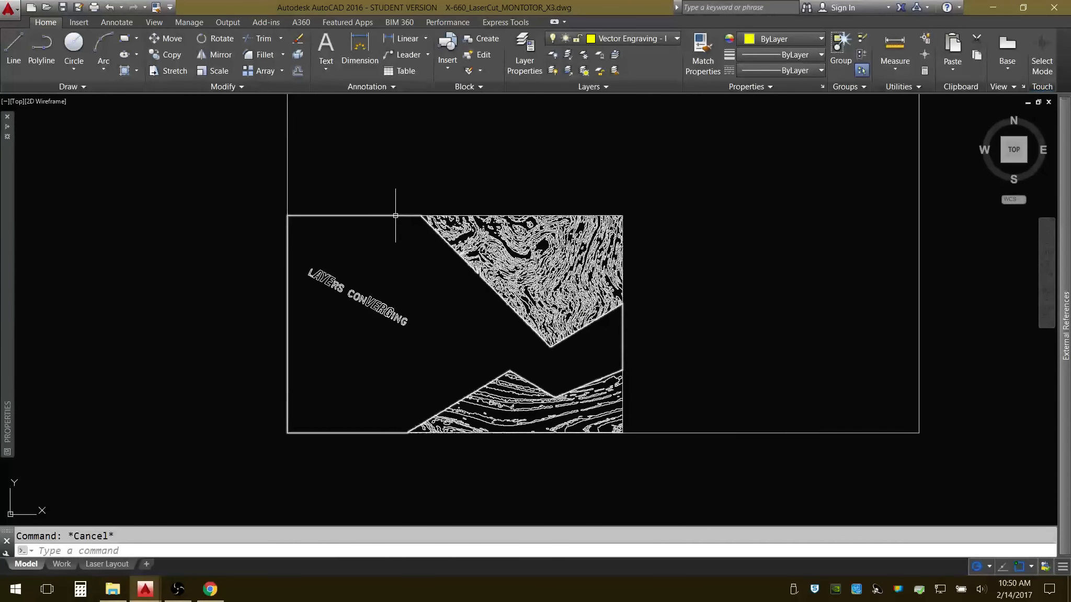
{"action": "left_click", "coordinate": [62, 7]}
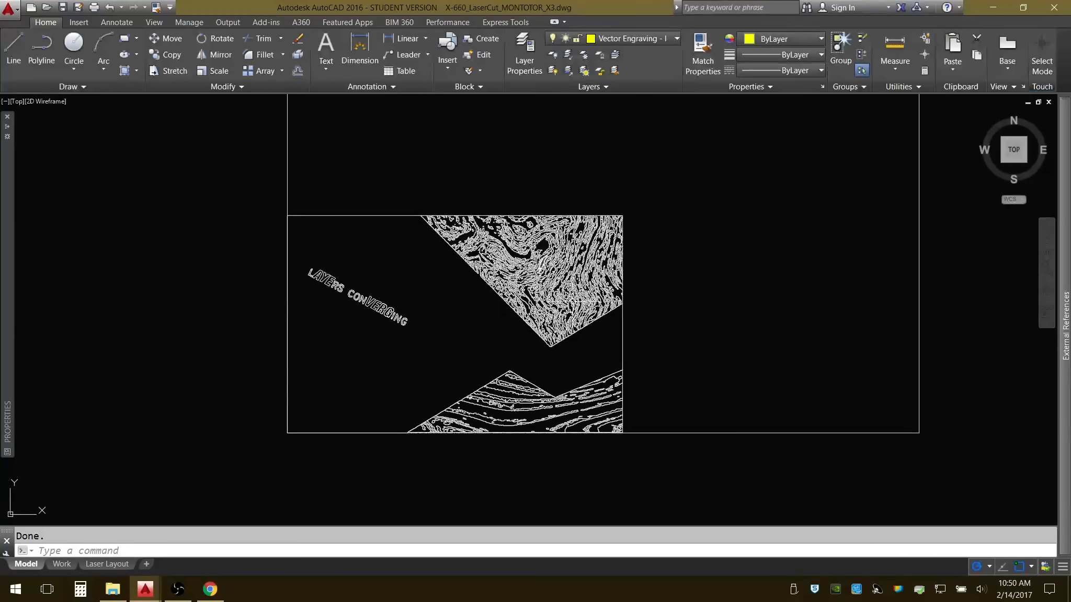
Move all wood-grain outlines of the upper triangular area to the Vector Engraving - light cuts layer and clear the selection.
{"action": "left_click", "coordinate": [588, 312]}
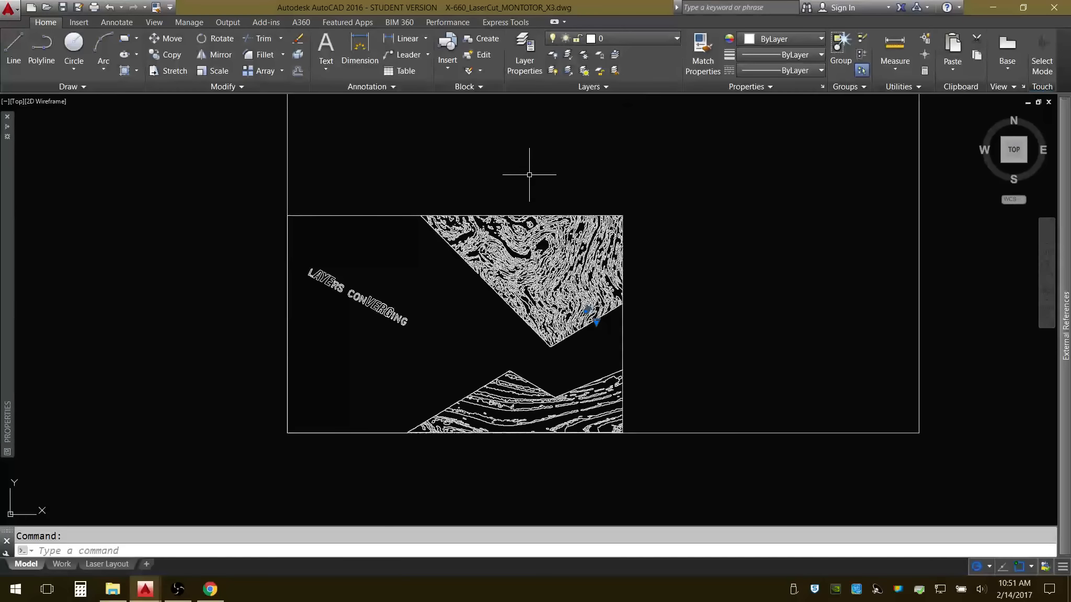
{"action": "left_click", "coordinate": [421, 172]}
{"action": "key", "text": "Escape"}
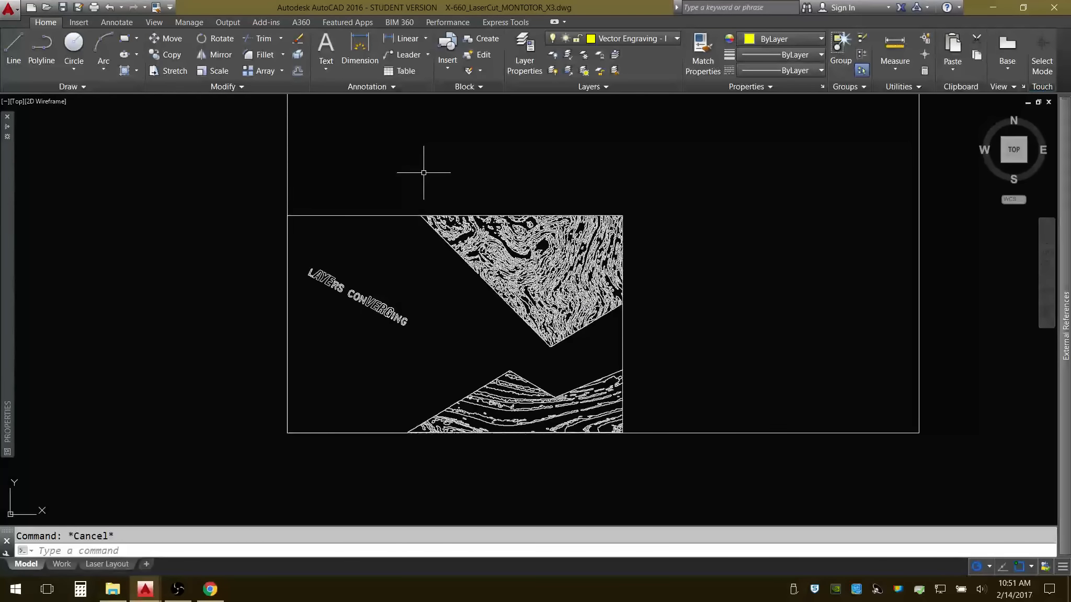
{"action": "left_click", "coordinate": [406, 176]}
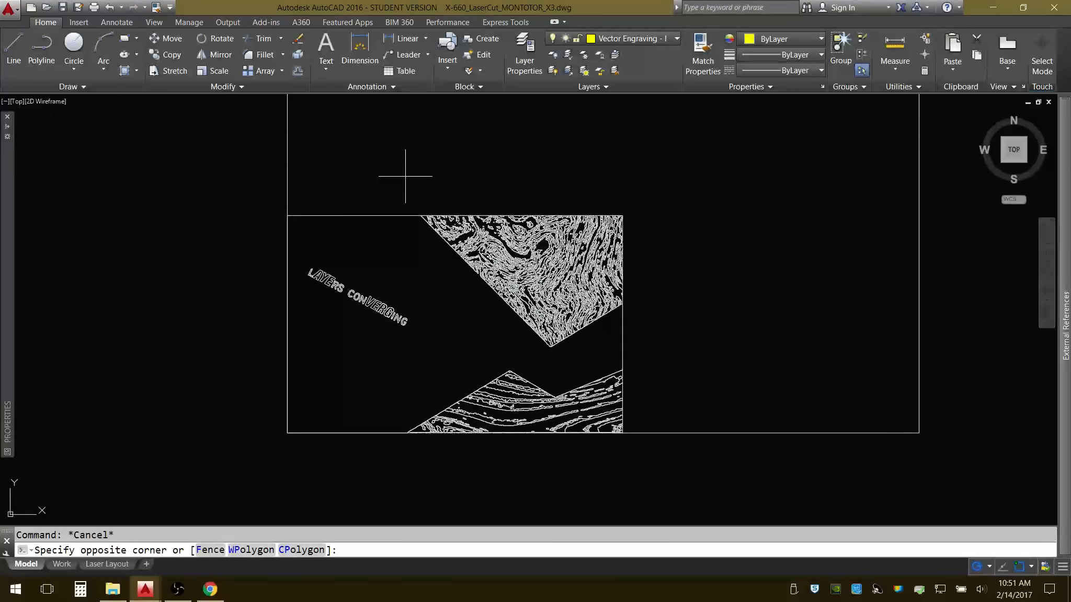
{"action": "left_click", "coordinate": [715, 351]}
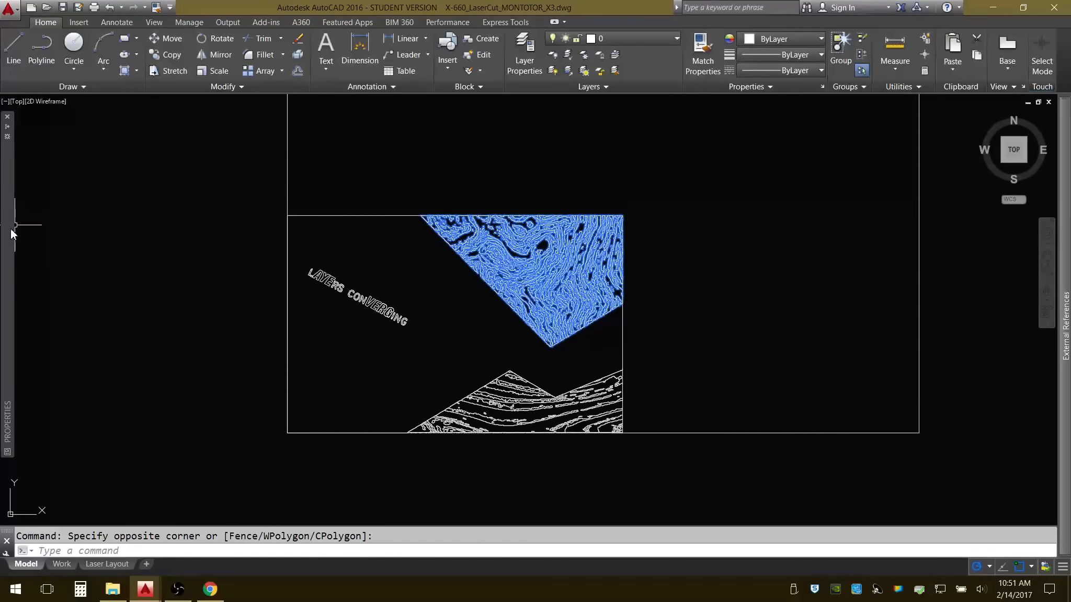
{"action": "mouse_move", "coordinate": [9, 236]}
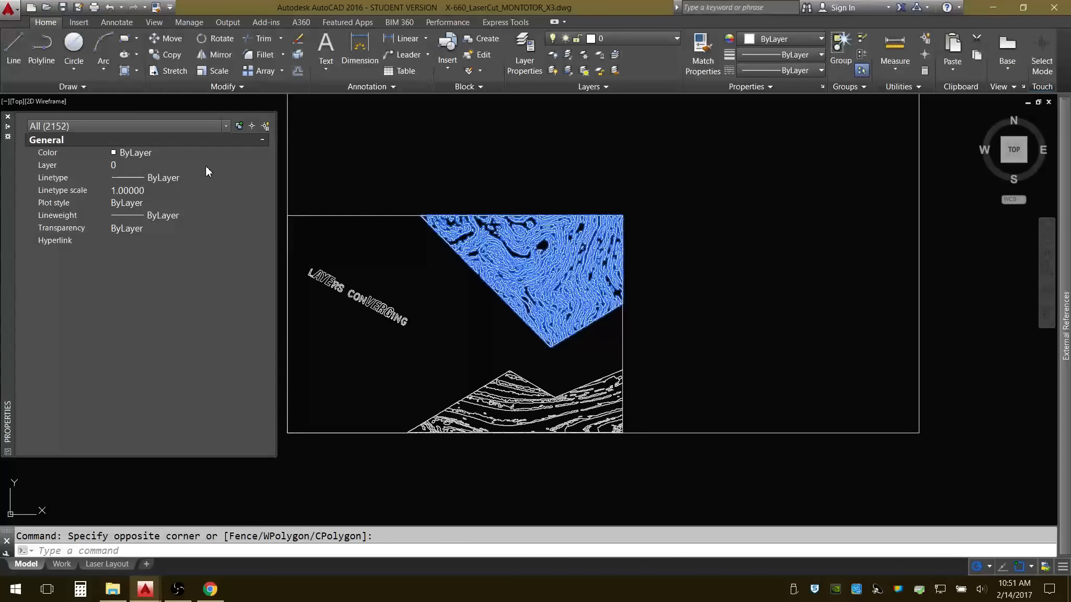
{"action": "left_click", "coordinate": [227, 166]}
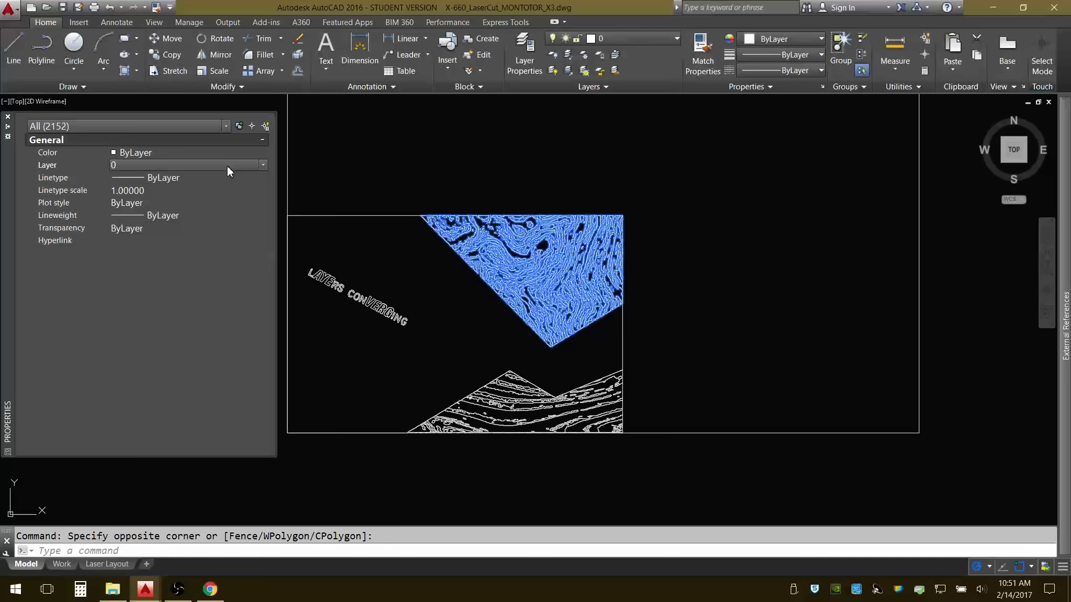
{"action": "left_click", "coordinate": [263, 166]}
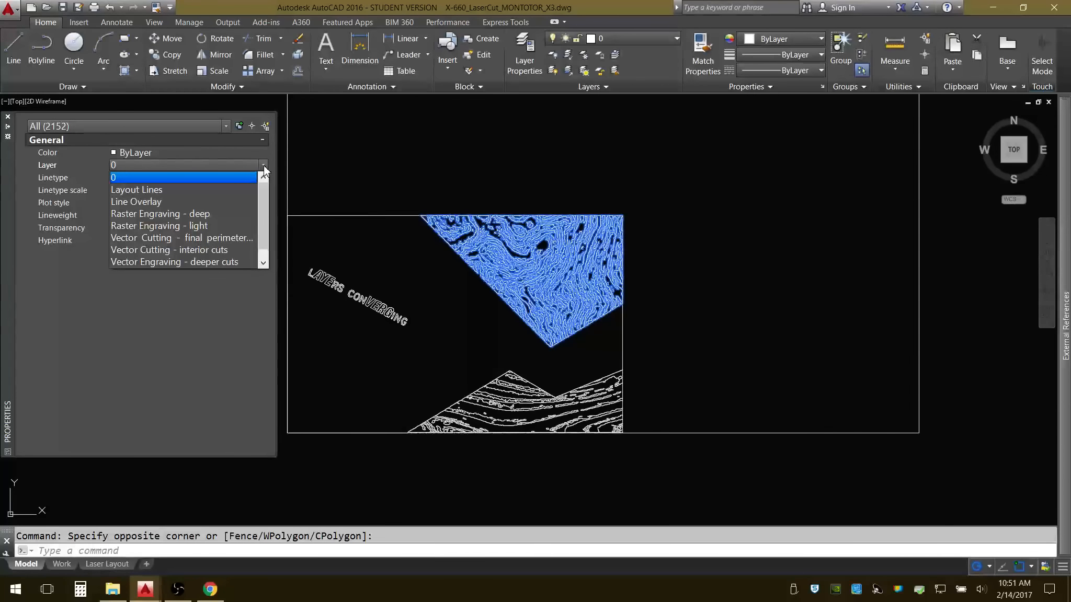
{"action": "scroll", "coordinate": [216, 225], "scroll_direction": "down", "scroll_amount": 1}
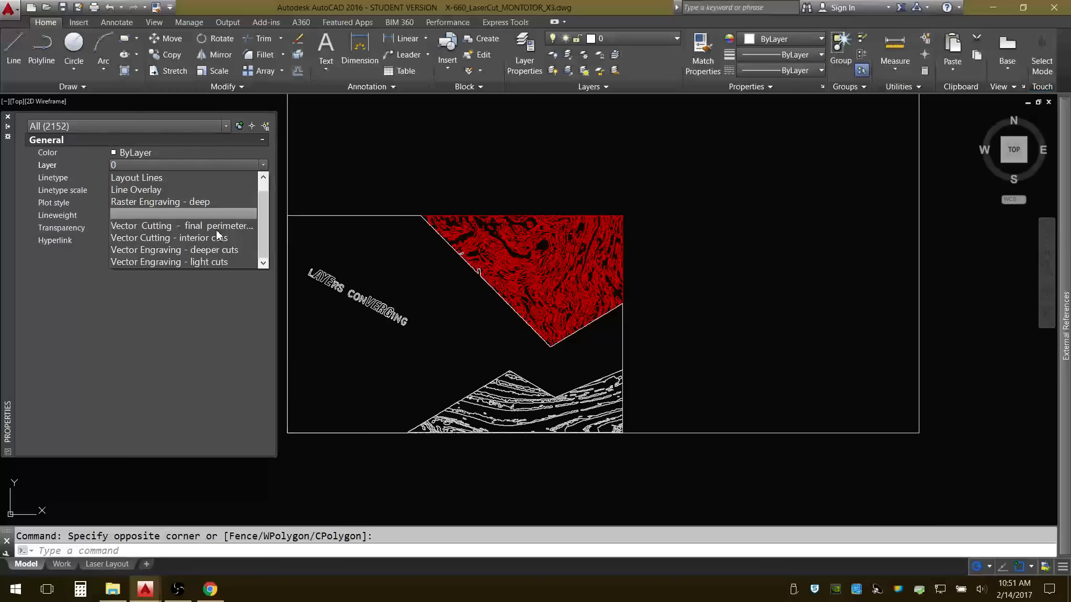
{"action": "left_click", "coordinate": [223, 263]}
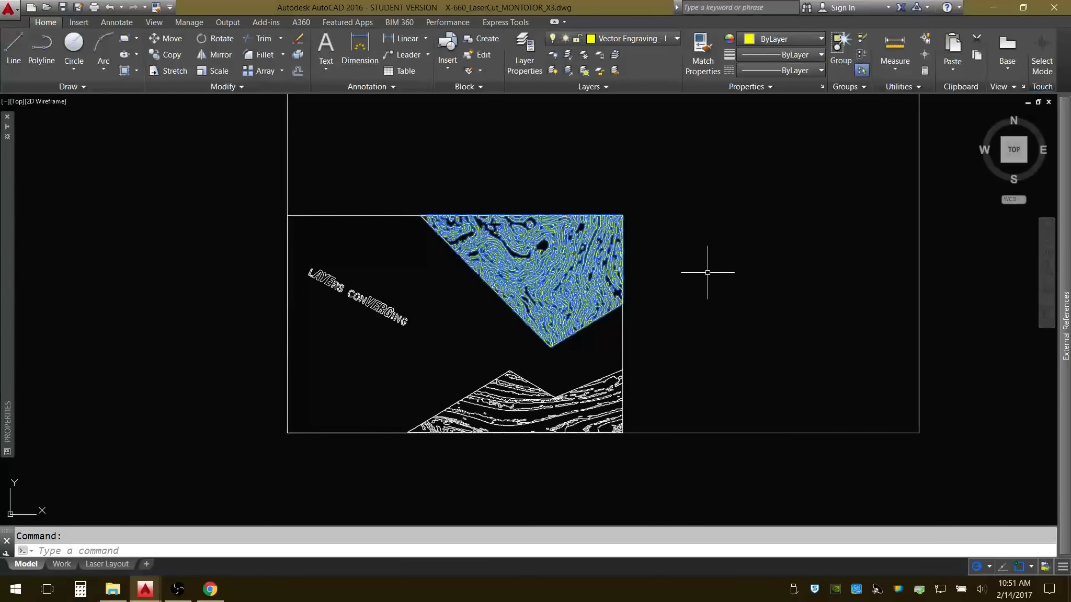
{"action": "key", "text": "Escape"}
Move the grain outlines of the lower mountain-shaped area to the Vector Engraving - deeper cuts layer and clear the selection.
{"action": "left_click", "coordinate": [381, 353]}
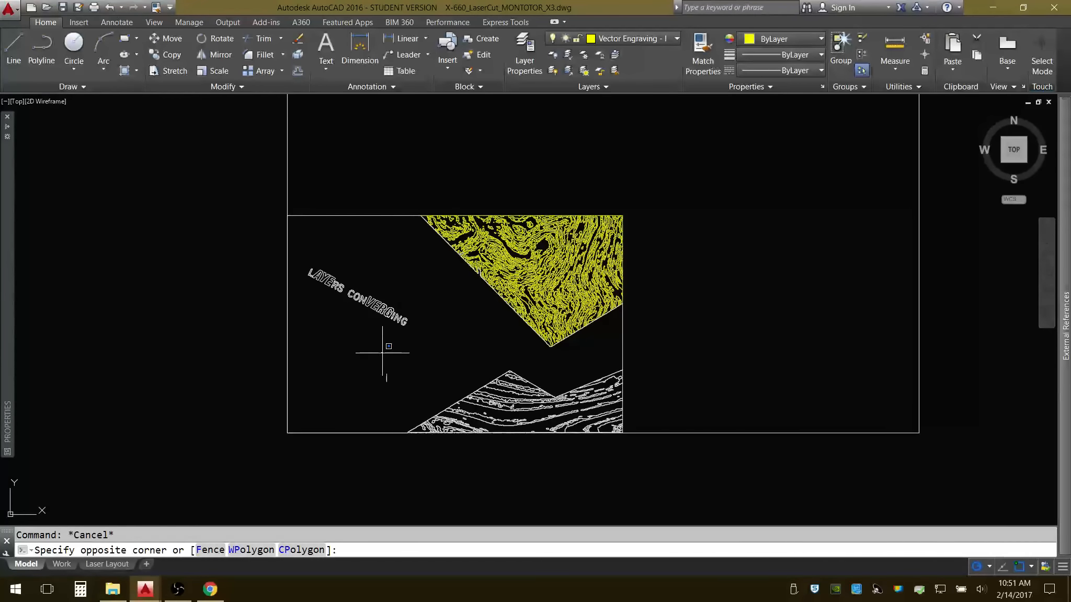
{"action": "left_click", "coordinate": [653, 451]}
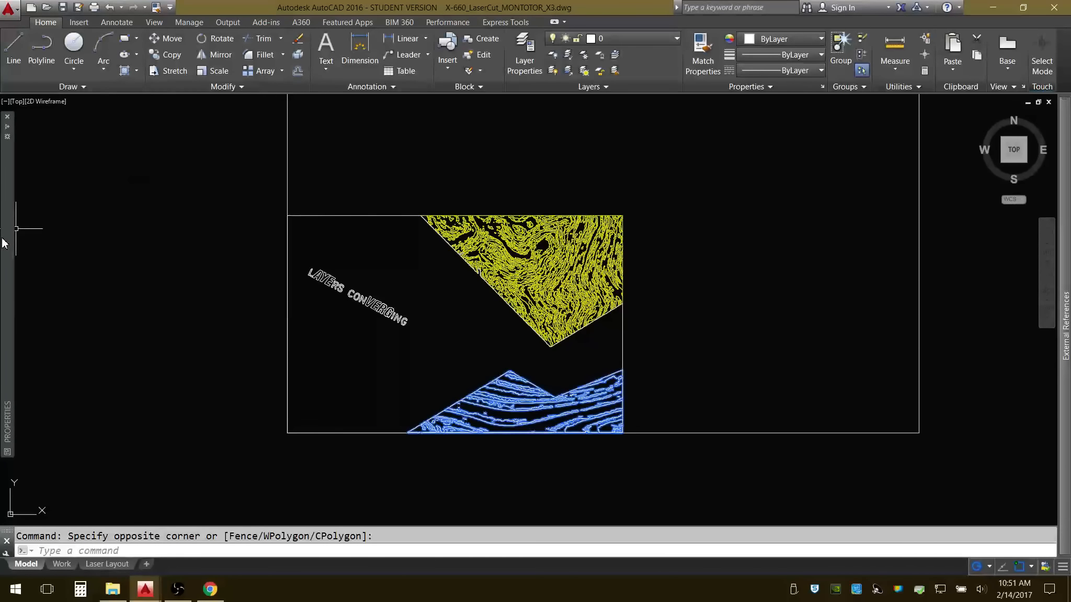
{"action": "mouse_move", "coordinate": [5, 244]}
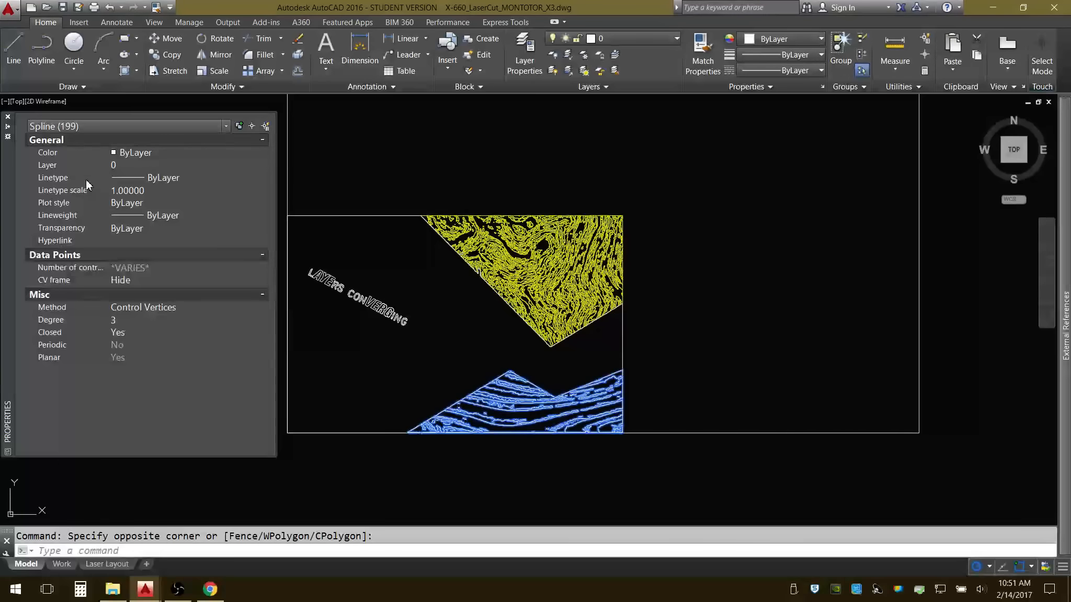
{"action": "left_click", "coordinate": [153, 164]}
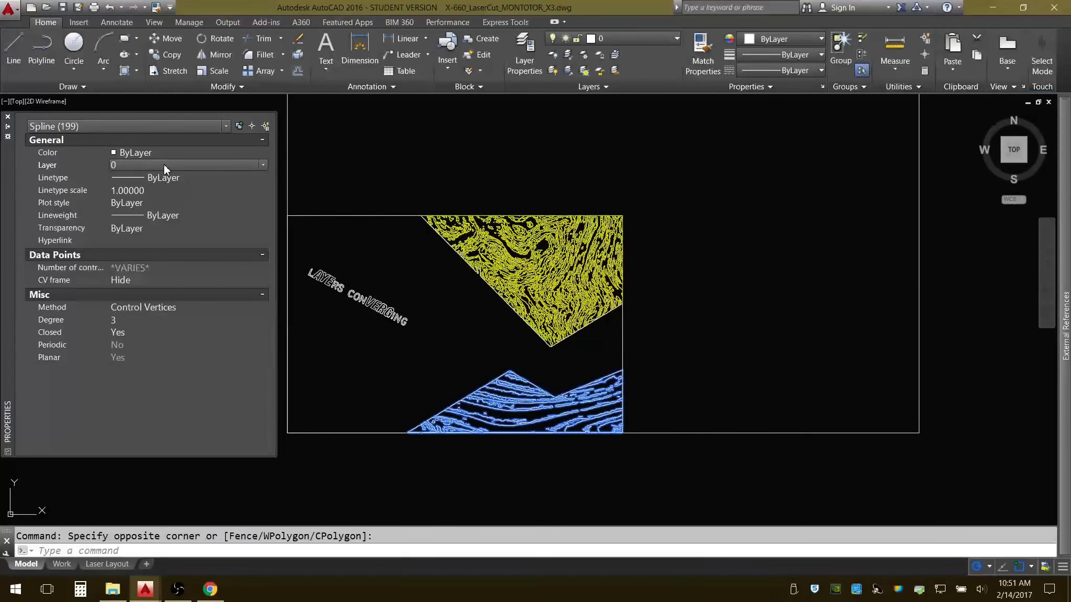
{"action": "left_click", "coordinate": [261, 165]}
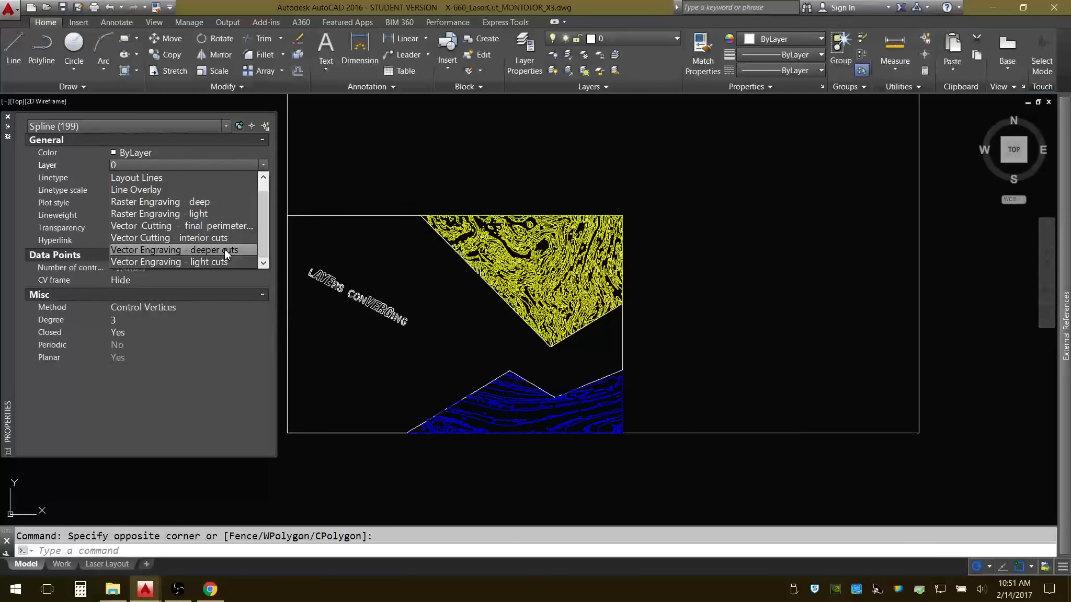
{"action": "left_click", "coordinate": [224, 250]}
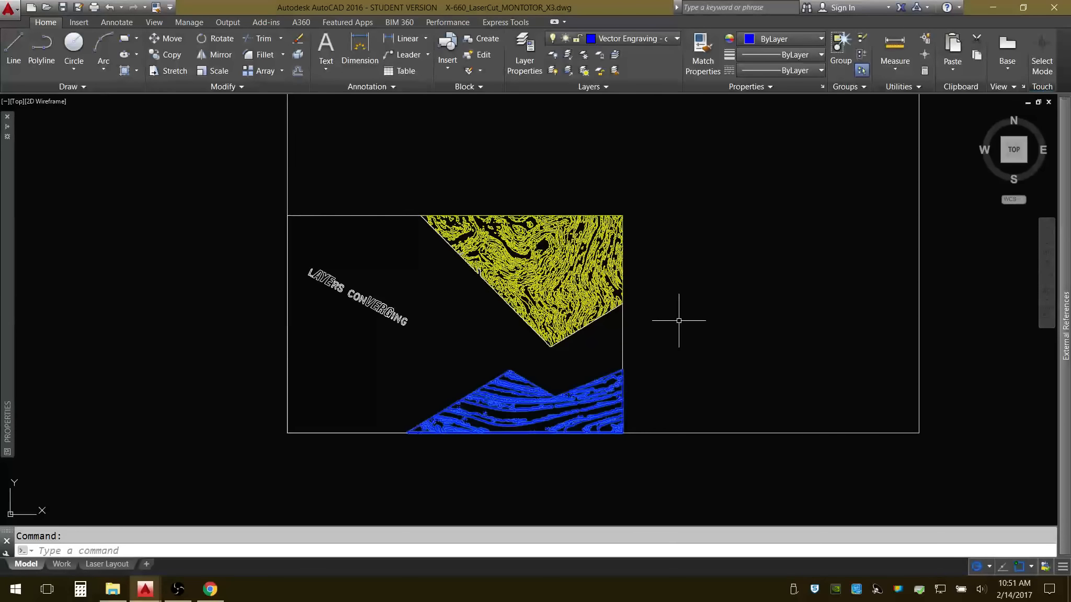
{"action": "key", "text": "Escape"}
Move the LAYERS CONVERGING lettering to the Vector Engraving - deeper cuts layer, clear the selection and save the drawing.
{"action": "left_click", "coordinate": [268, 250]}
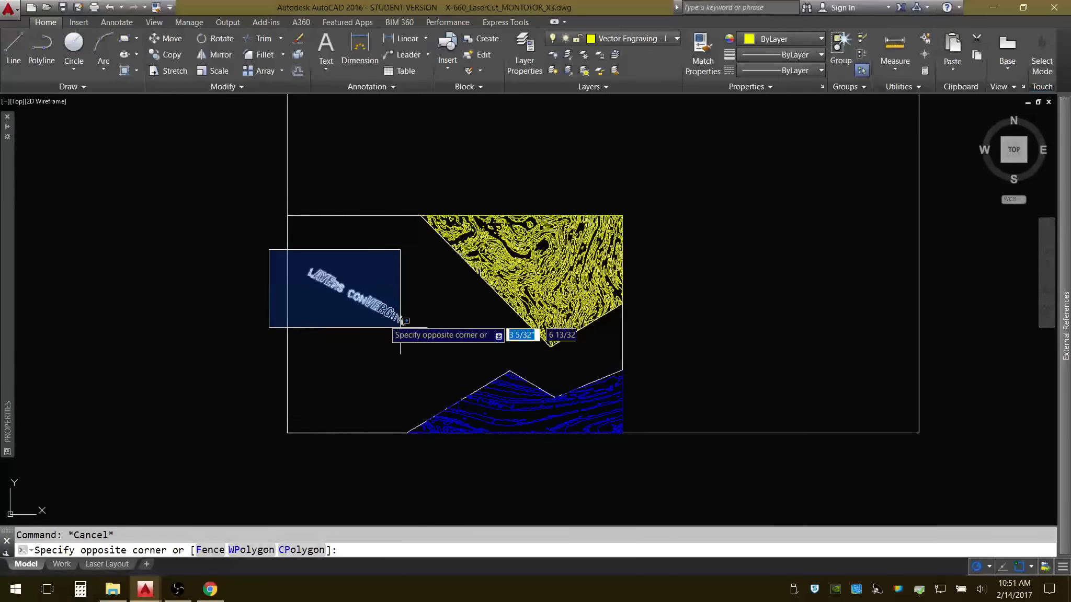
{"action": "left_click", "coordinate": [432, 344]}
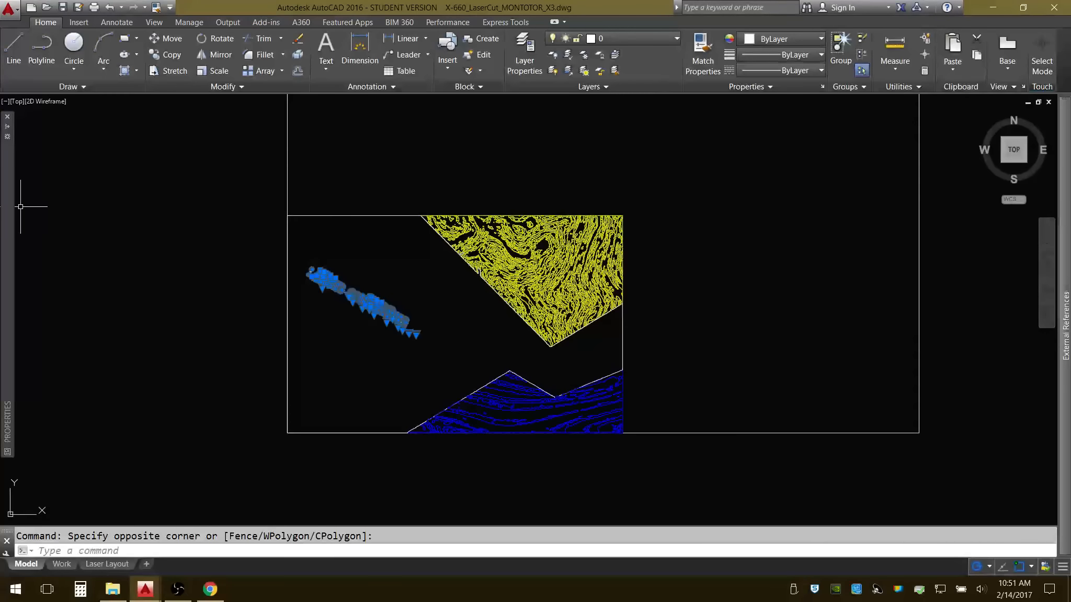
{"action": "mouse_move", "coordinate": [12, 223]}
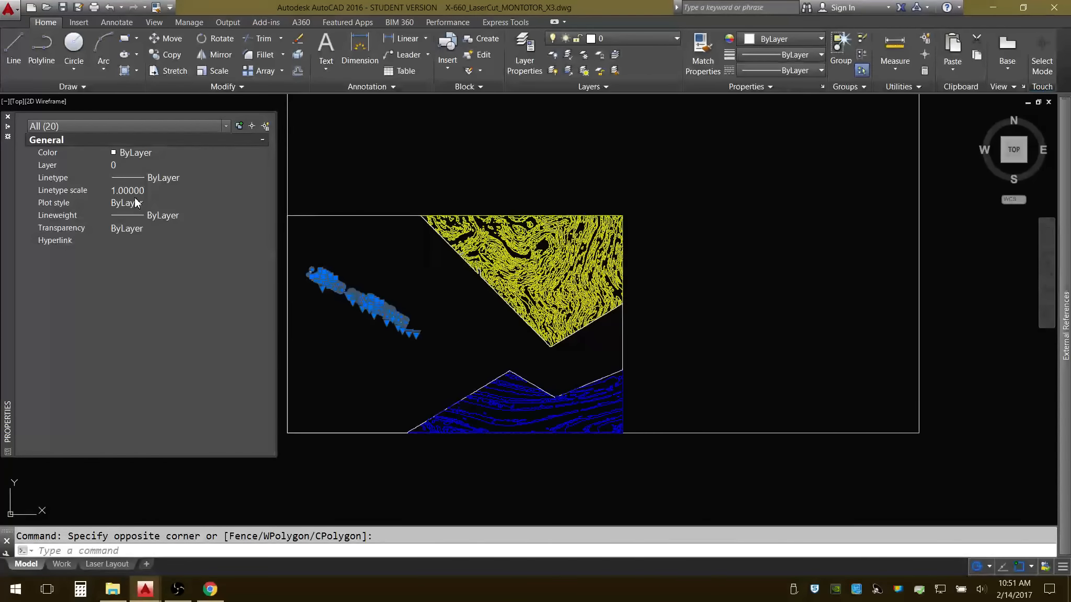
{"action": "left_click", "coordinate": [160, 167]}
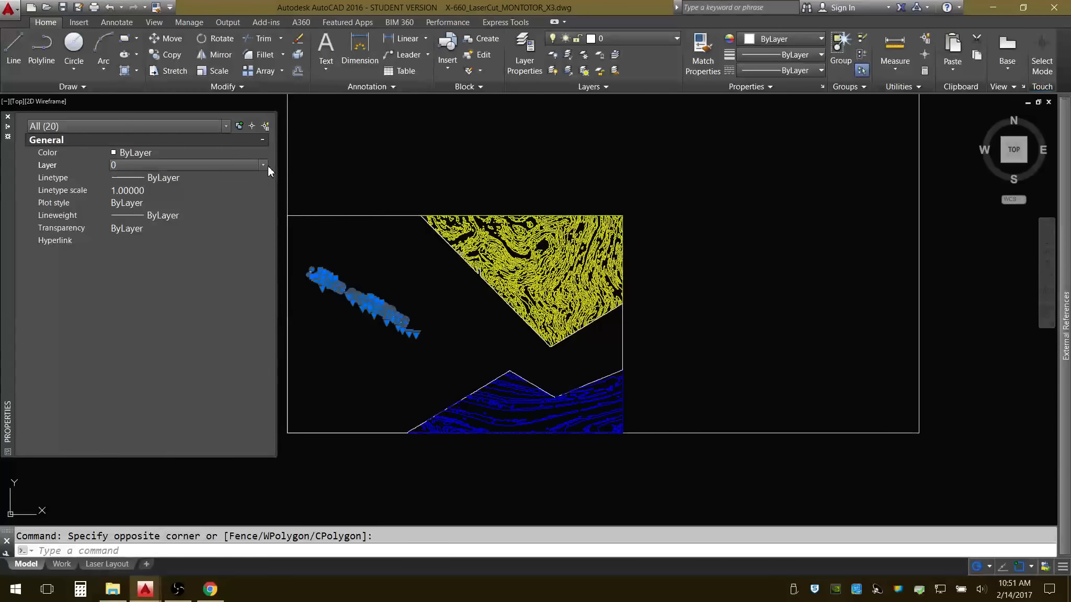
{"action": "left_click", "coordinate": [263, 165]}
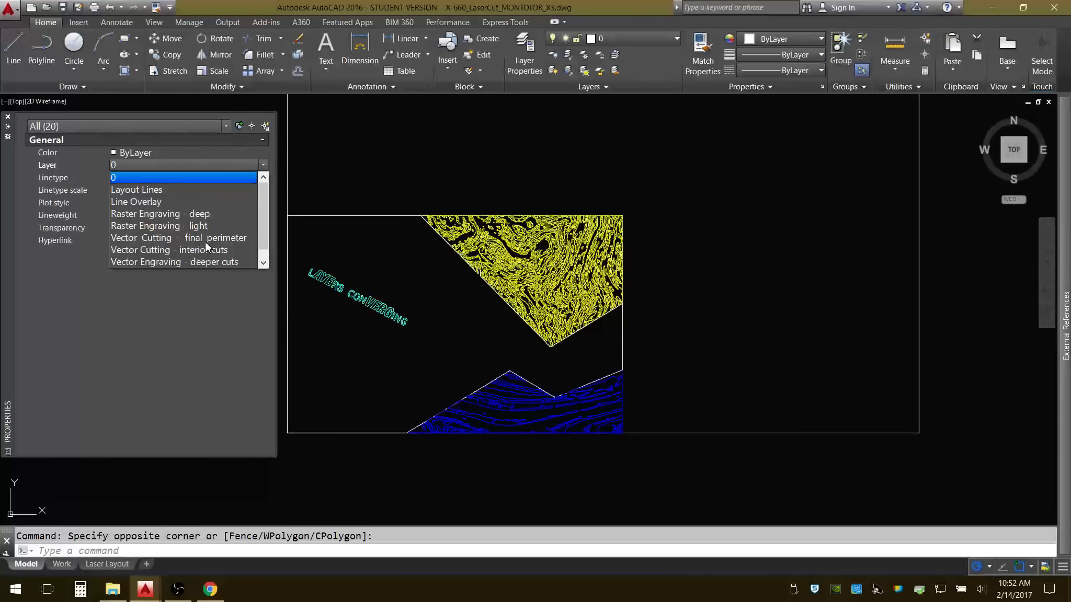
{"action": "left_click", "coordinate": [208, 261]}
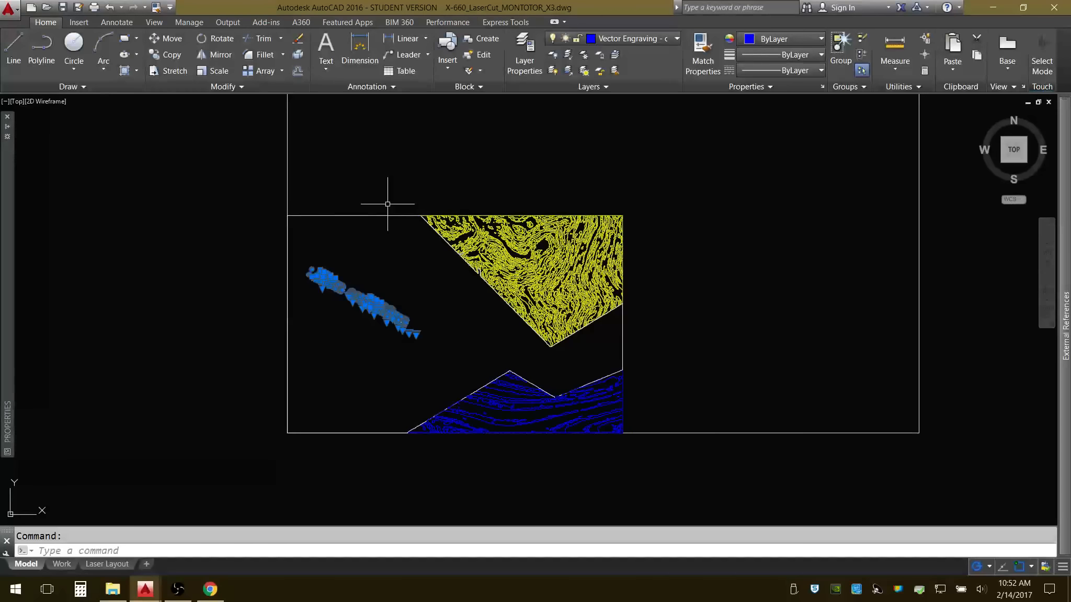
{"action": "key", "text": "Escape"}
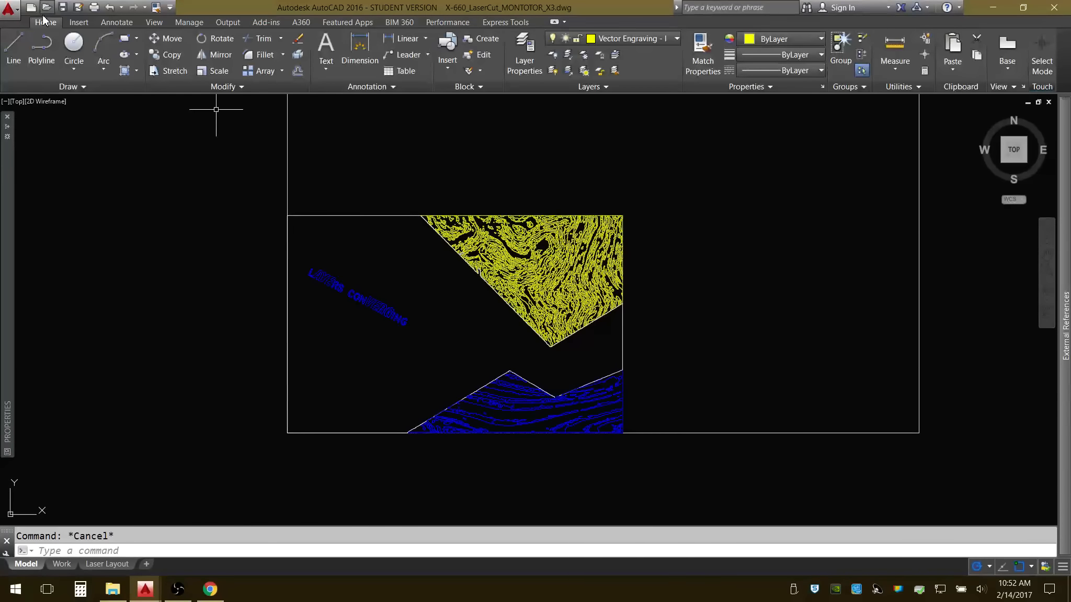
{"action": "left_click", "coordinate": [69, 5]}
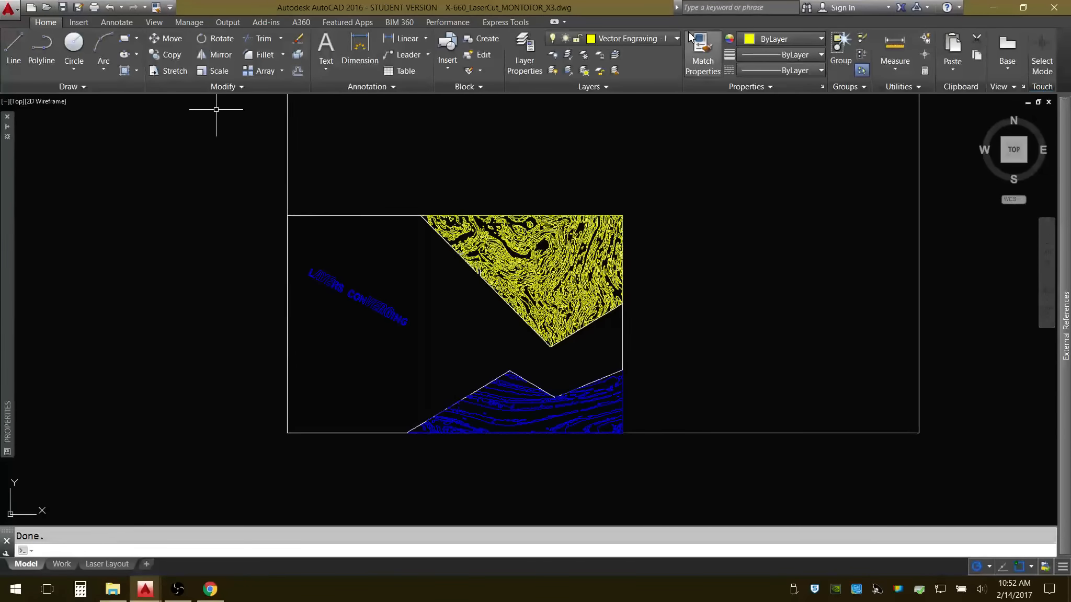
{"action": "left_click", "coordinate": [677, 42]}
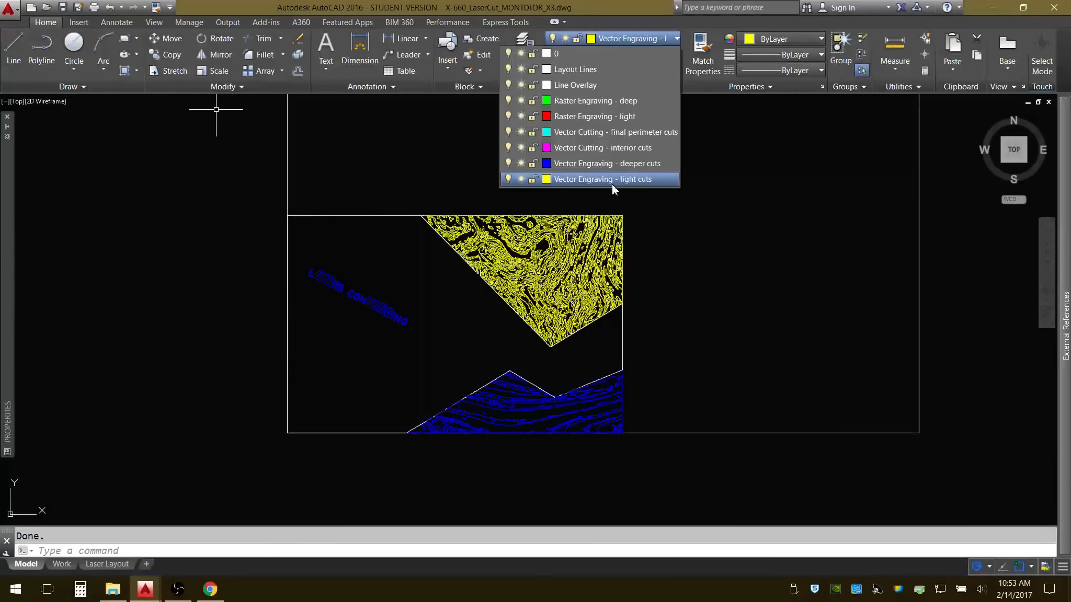
{"action": "left_click", "coordinate": [508, 179]}
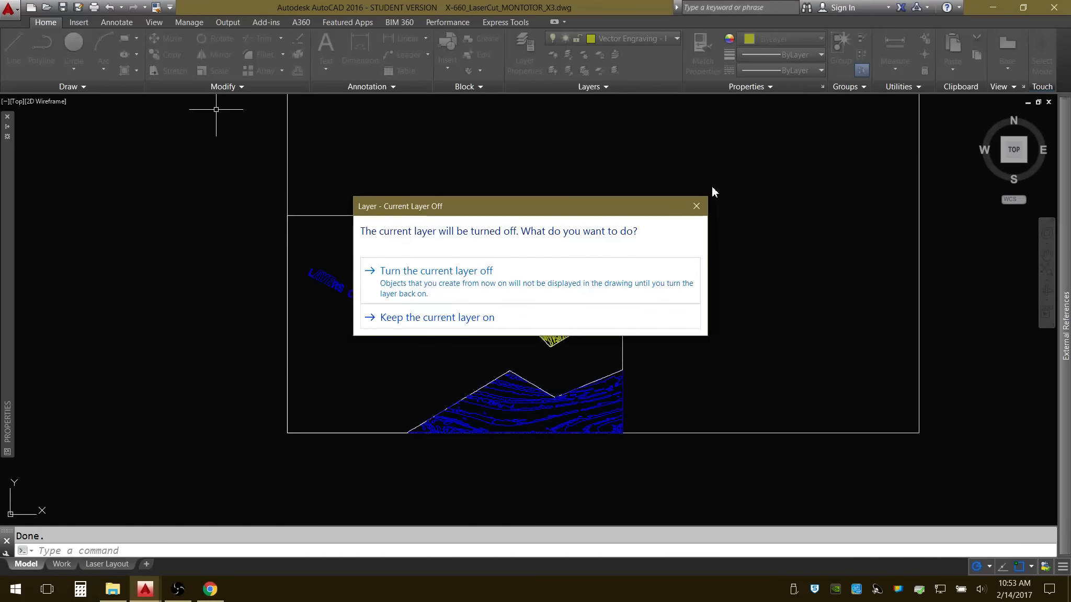
{"action": "left_click", "coordinate": [696, 206]}
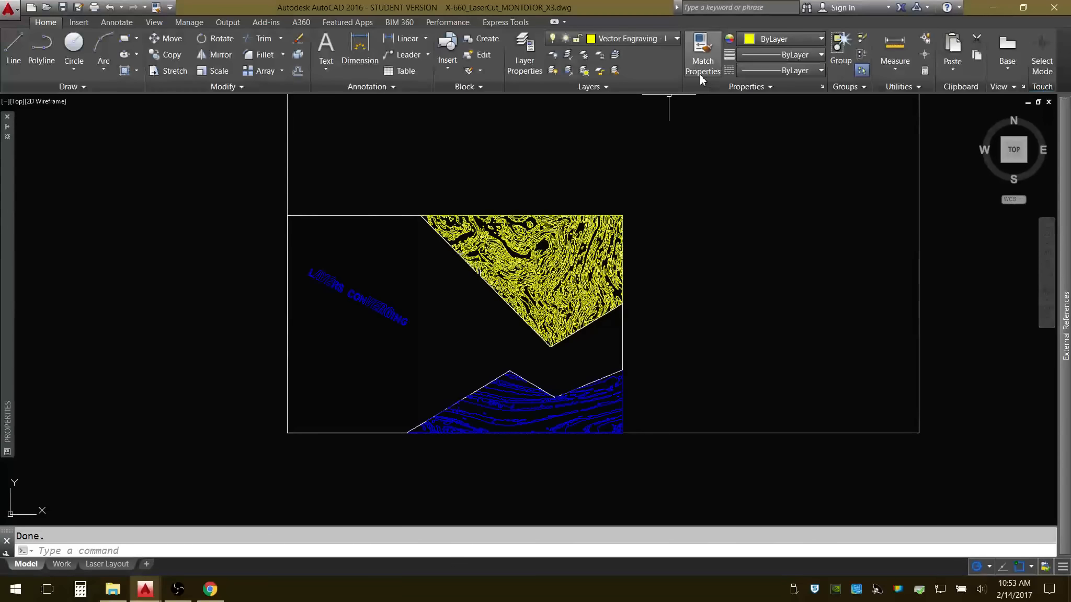
Make the sheet rectangle's layer 0 current and turn off the Vector Engraving - light cuts and deeper cuts layers.
{"action": "left_click", "coordinate": [617, 57]}
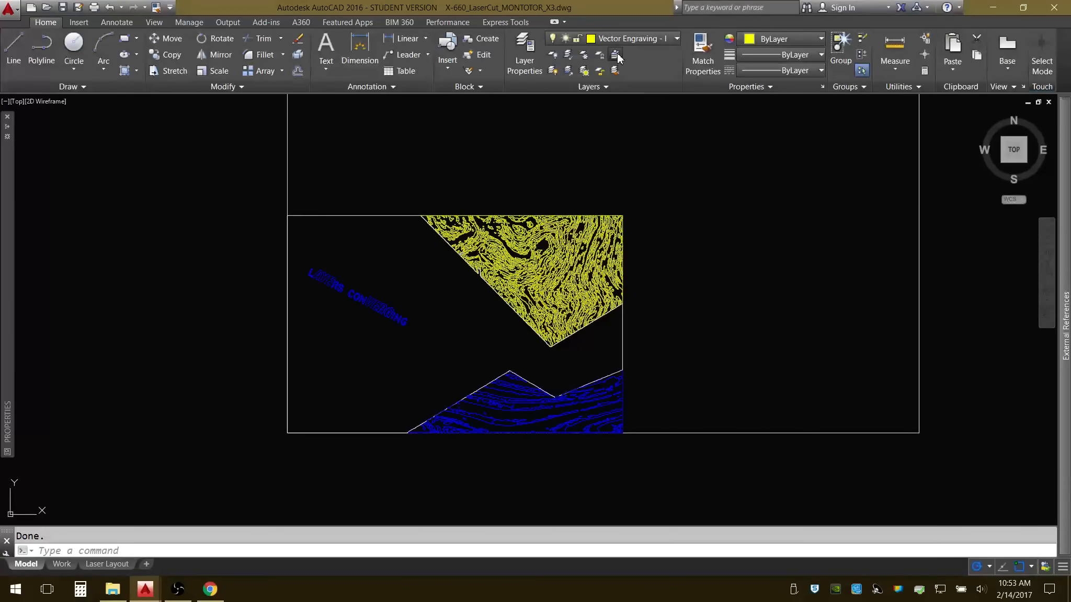
{"action": "left_click", "coordinate": [686, 430]}
{"action": "left_click", "coordinate": [674, 39]}
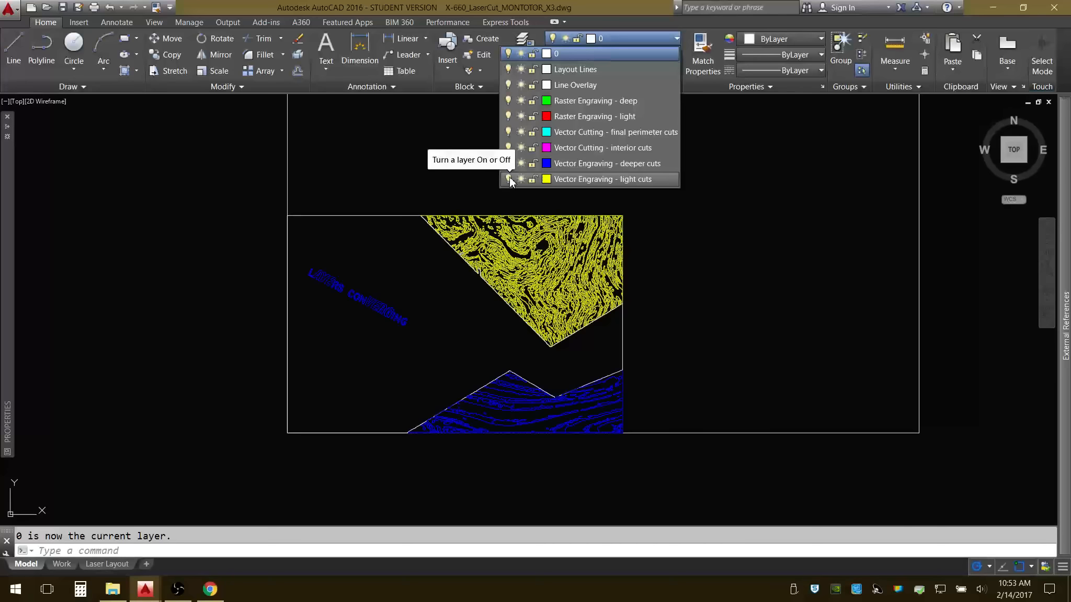
{"action": "left_click", "coordinate": [508, 178]}
{"action": "left_click", "coordinate": [508, 163]}
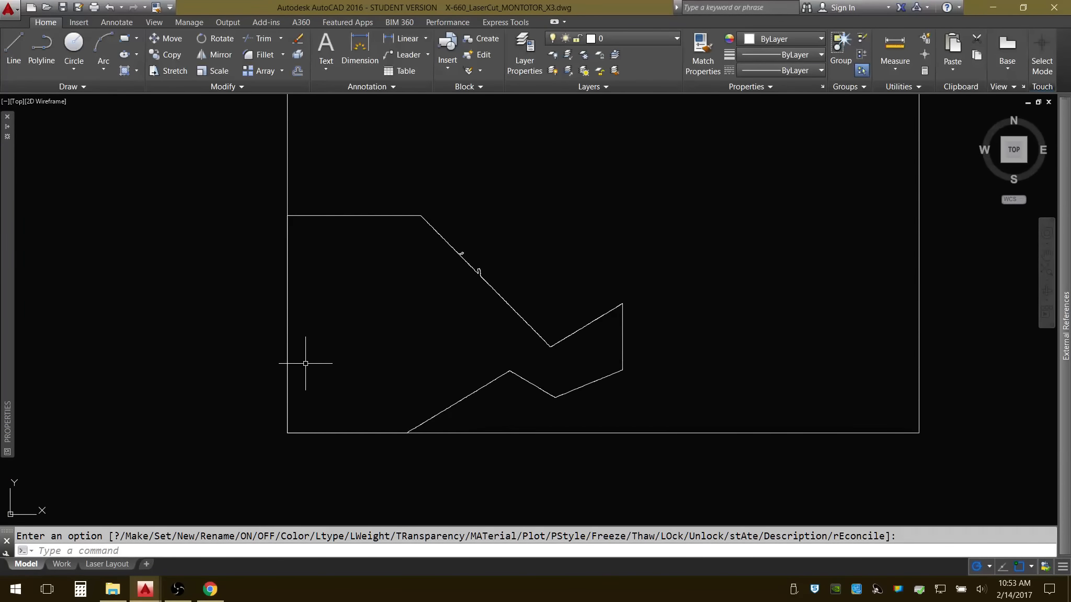
Draw an 11-inch vertical line upward from the sheet rectangle's lower-left corner.
{"action": "type", "text": "l"}
{"action": "key", "text": "Return"}
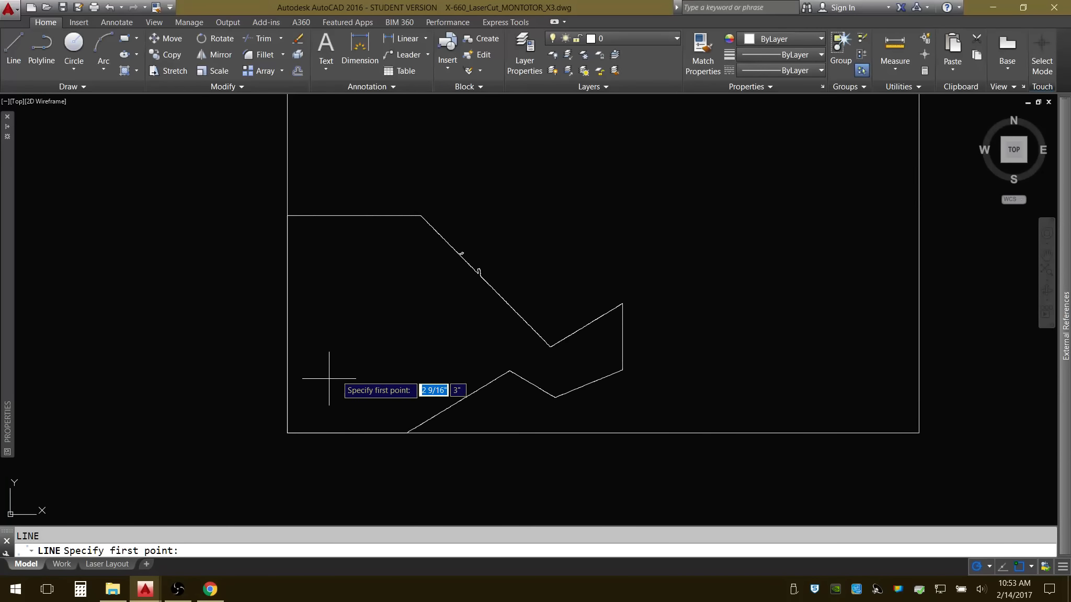
{"action": "left_click", "coordinate": [287, 433]}
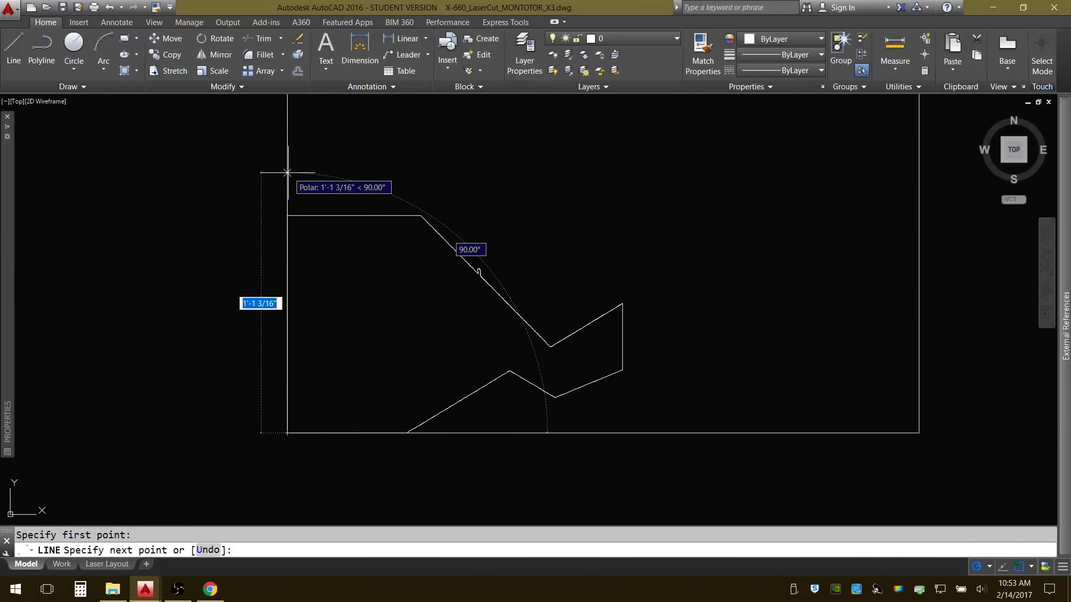
{"action": "type", "text": "11"}
{"action": "key", "text": "Return"}
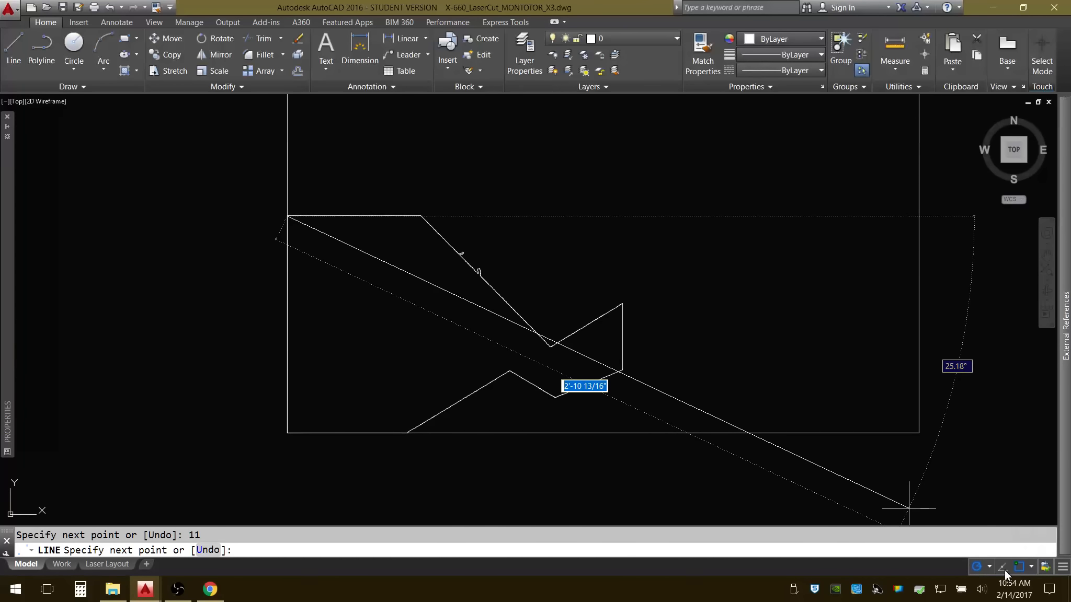
{"action": "left_click", "coordinate": [1063, 567]}
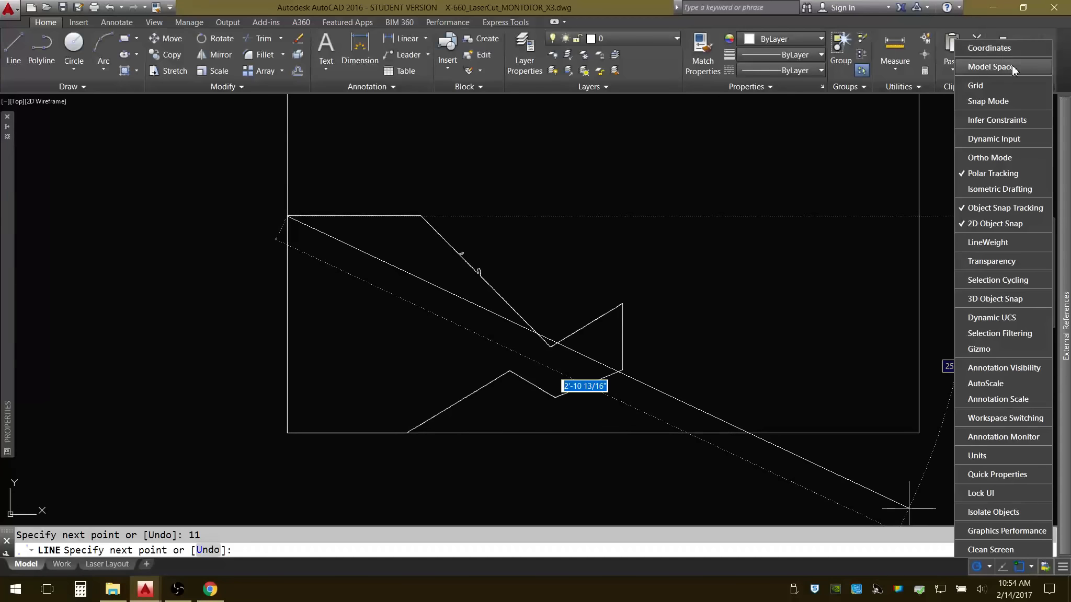
{"action": "left_click", "coordinate": [1000, 156]}
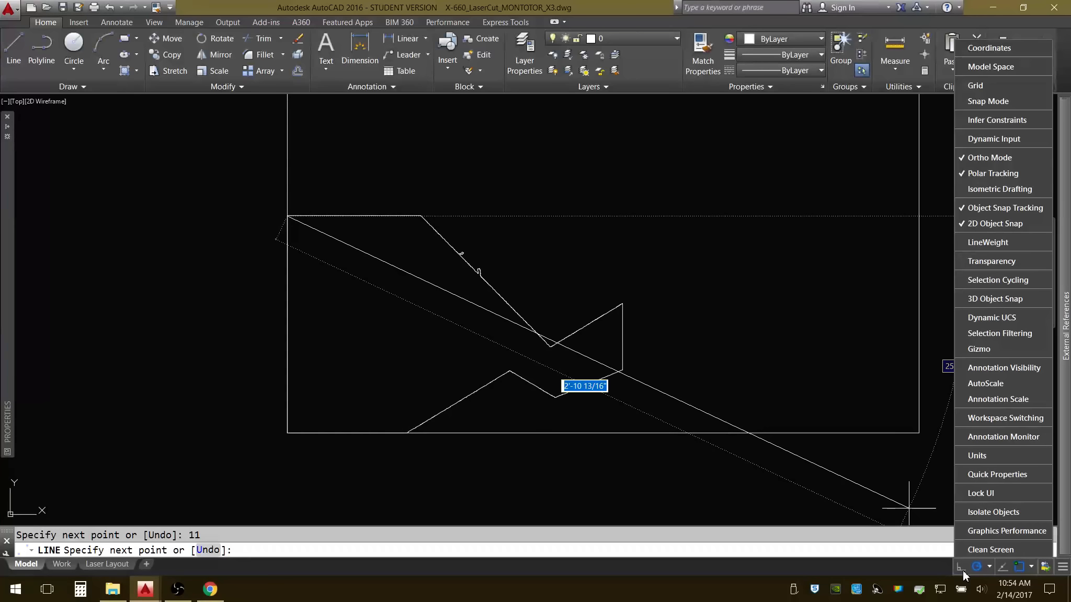
{"action": "left_click", "coordinate": [986, 157]}
{"action": "left_click", "coordinate": [628, 3]}
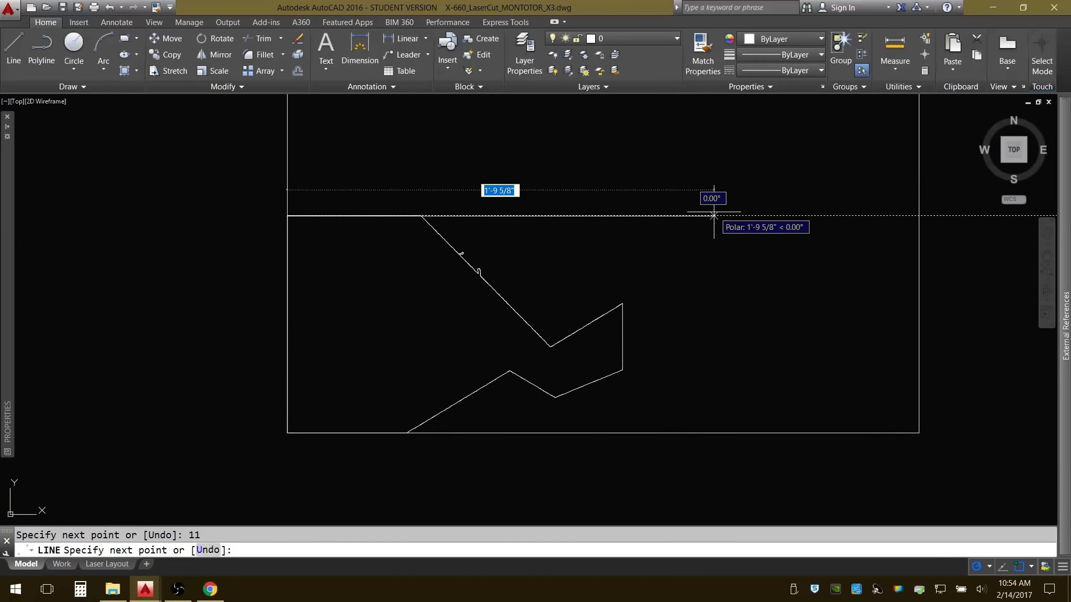
Continue the line 17 inches right, 11 inches down and 17 inches left to close the perimeter rectangle, and end the command.
{"action": "type", "text": "17"}
{"action": "key", "text": "Return"}
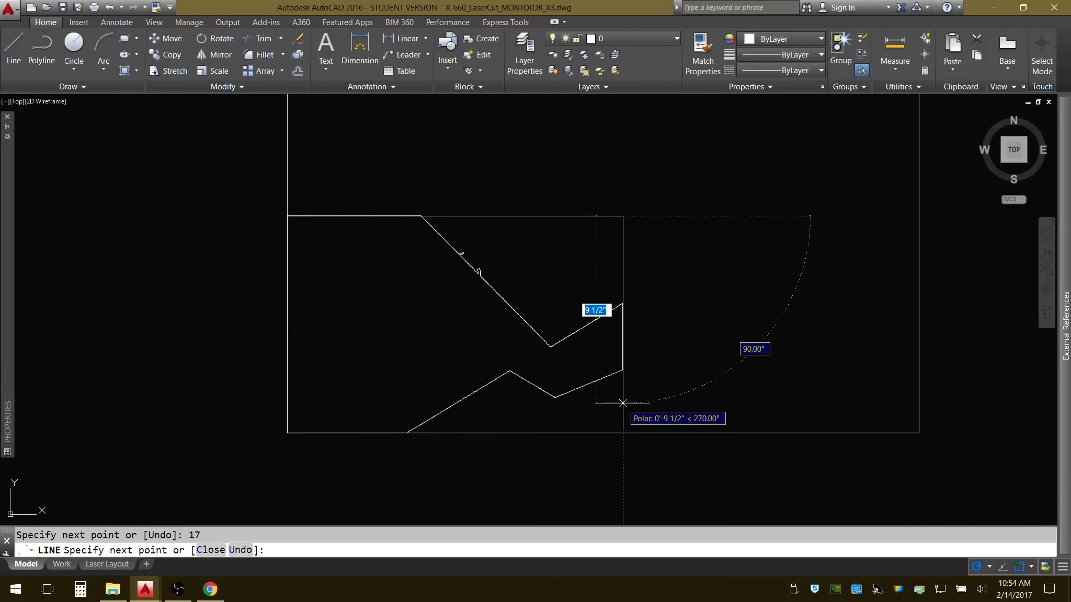
{"action": "type", "text": "11"}
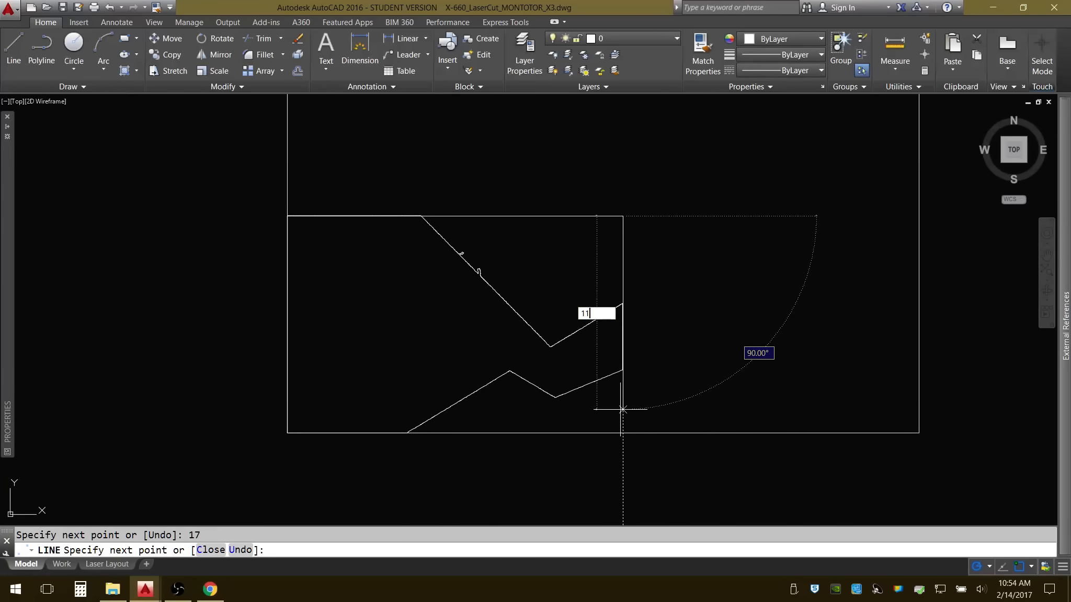
{"action": "key", "text": "Return"}
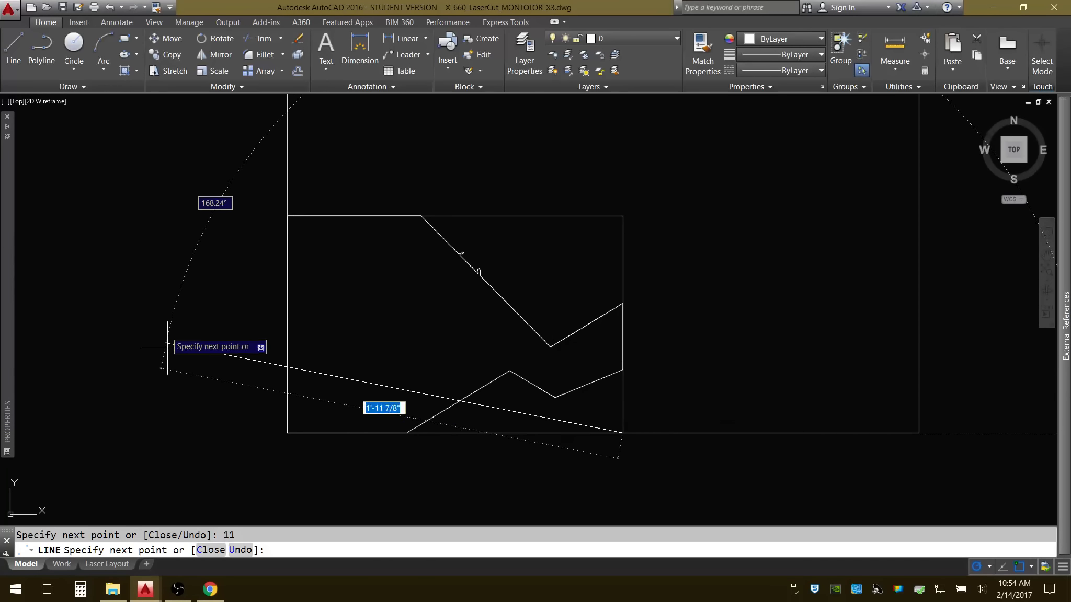
{"action": "type", "text": "17"}
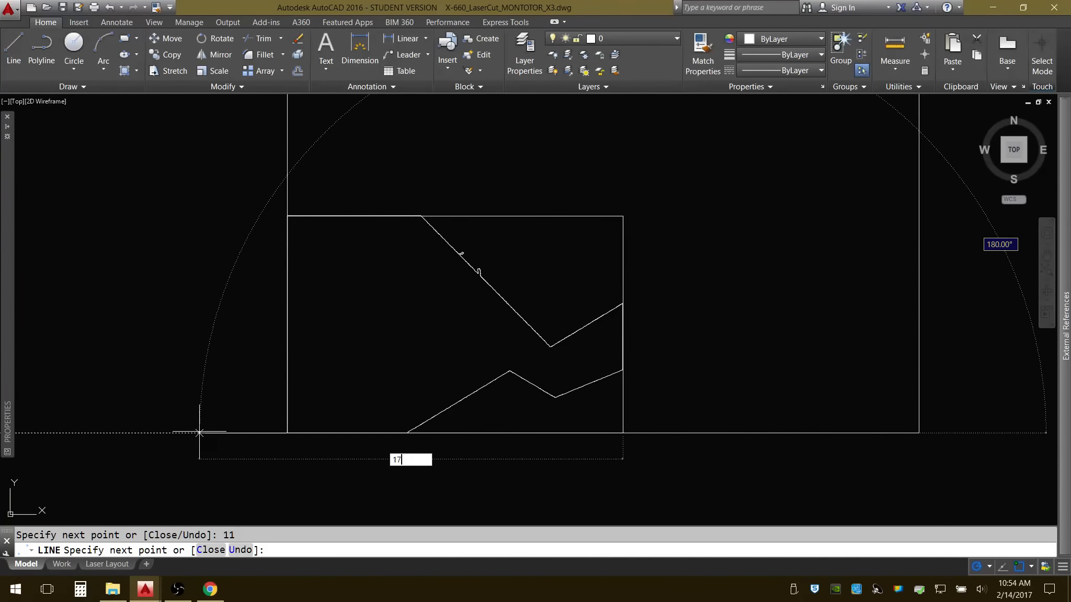
{"action": "key", "text": "Return"}
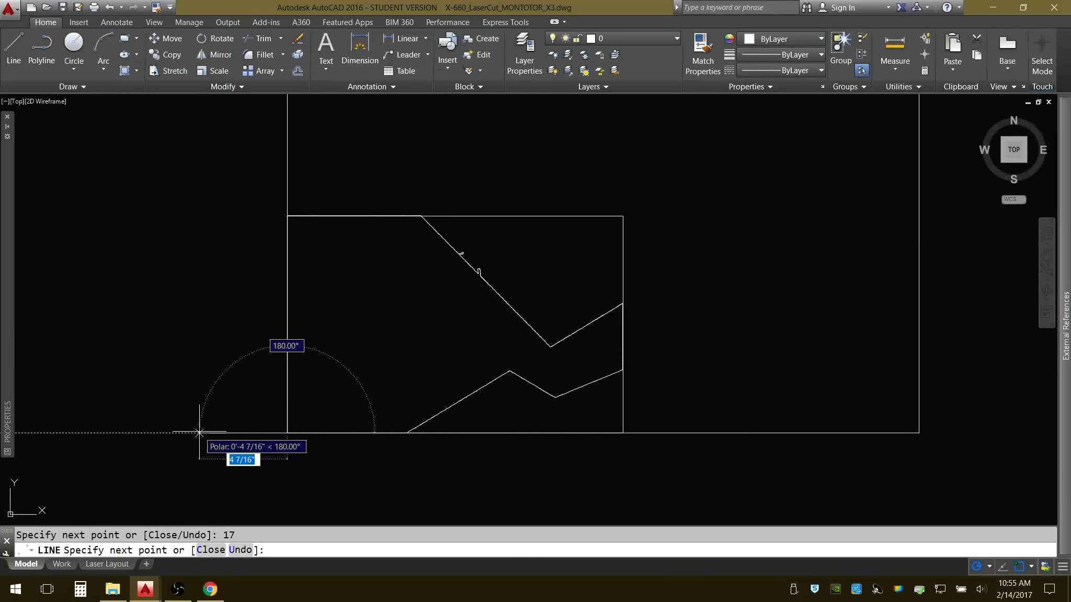
{"action": "key", "text": "Escape"}
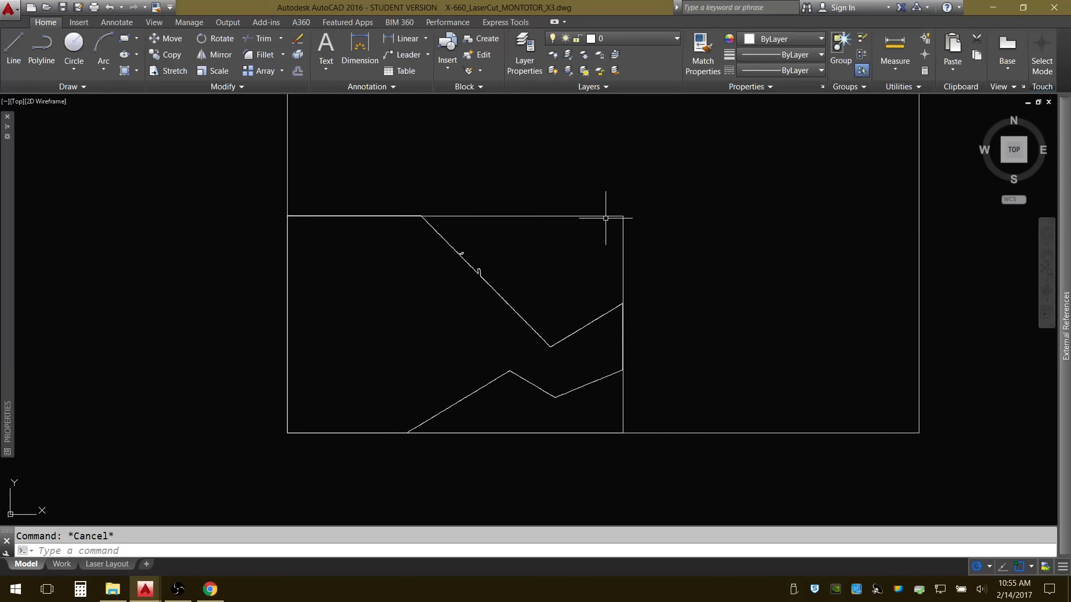
Join the four perimeter lines into one polyline, check that it selects as a single object and clear the selection.
{"action": "left_click", "coordinate": [622, 217]}
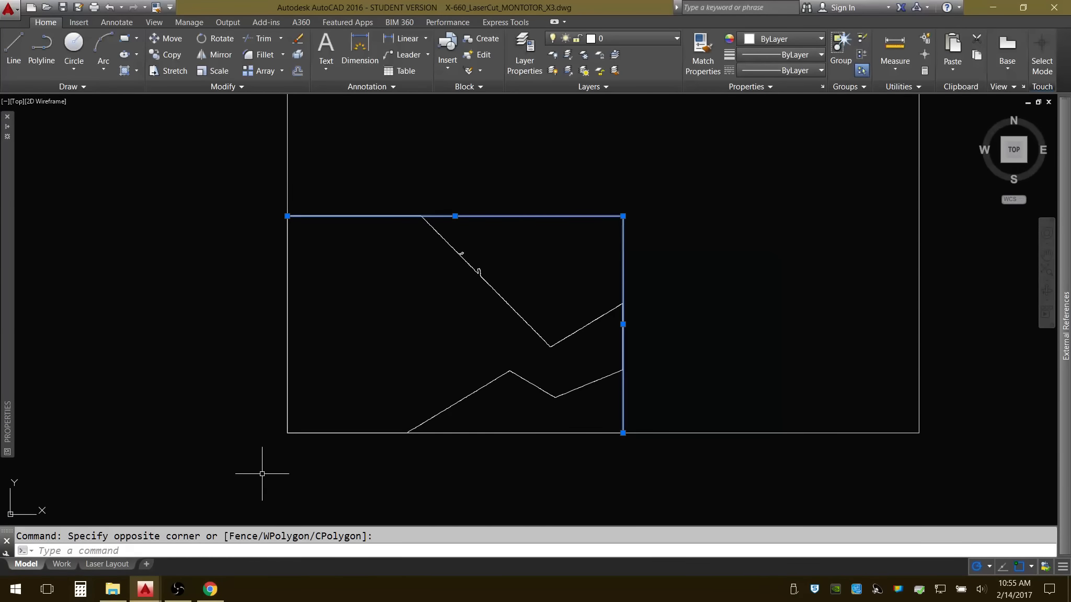
{"action": "left_click", "coordinate": [255, 449]}
{"action": "left_click", "coordinate": [636, 424]}
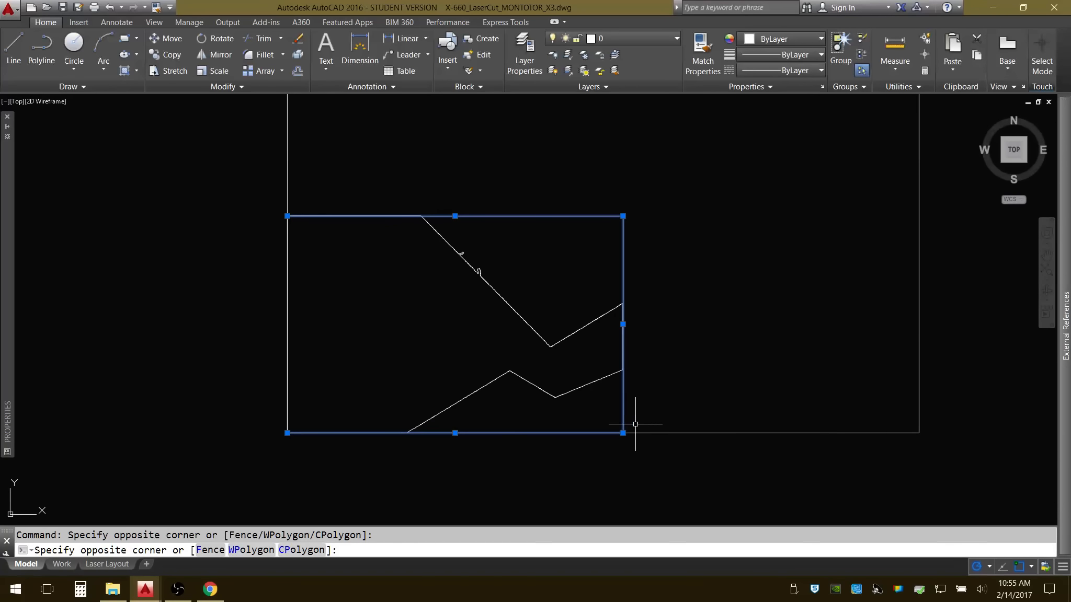
{"action": "left_click", "coordinate": [246, 178]}
{"action": "left_click", "coordinate": [307, 456]}
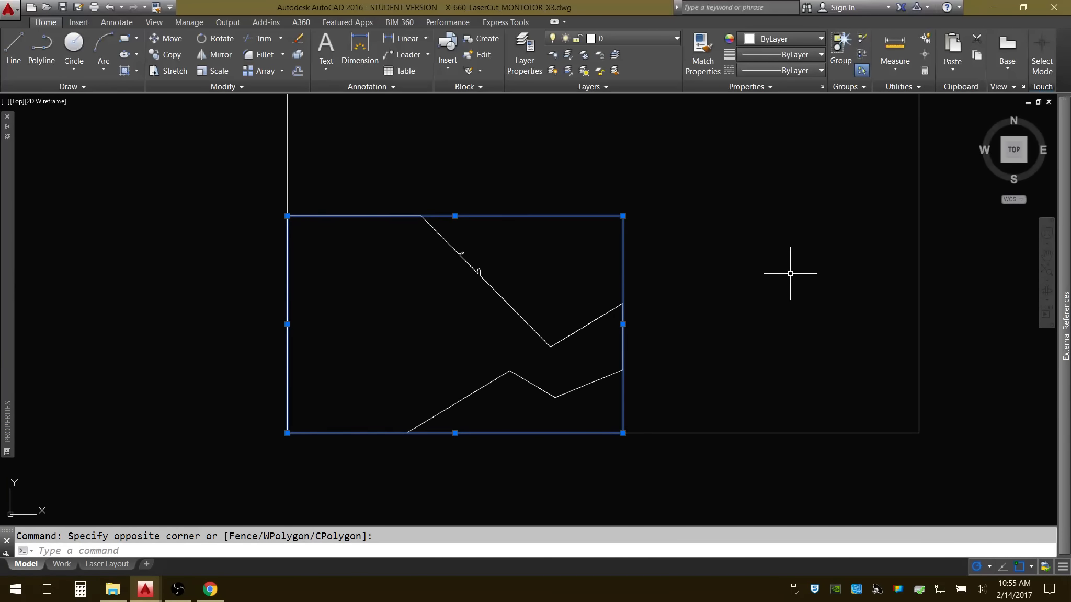
{"action": "type", "text": "j"}
{"action": "key", "text": "Return"}
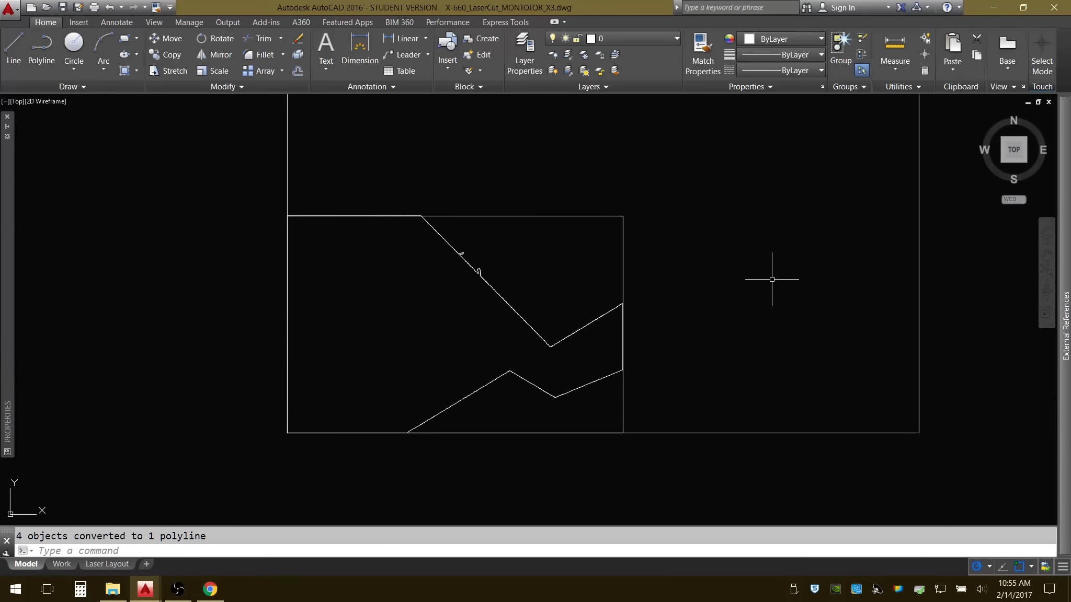
{"action": "left_click", "coordinate": [623, 233]}
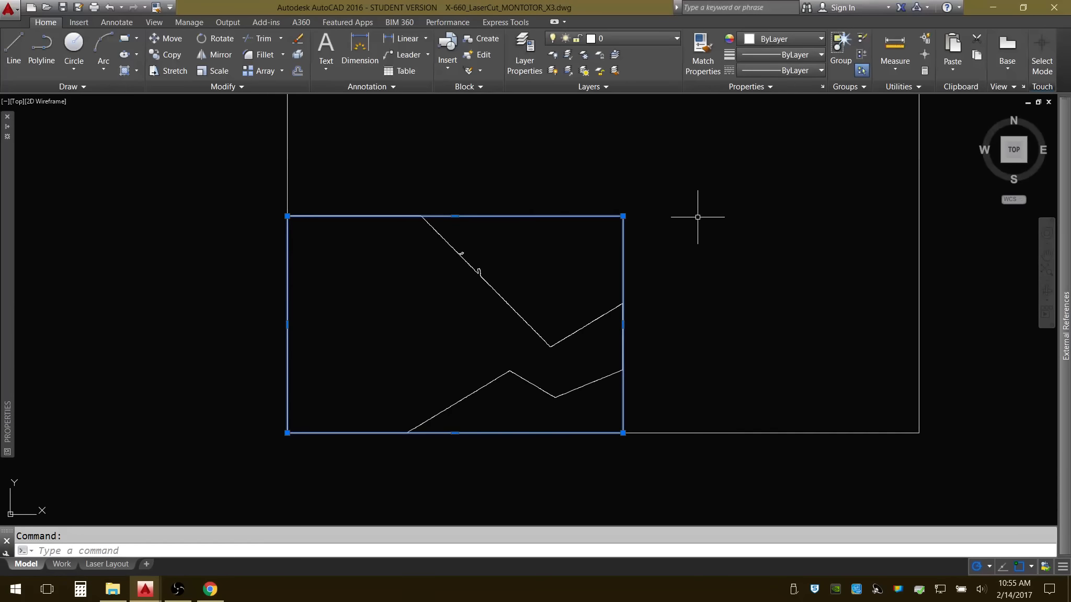
{"action": "key", "text": "Escape"}
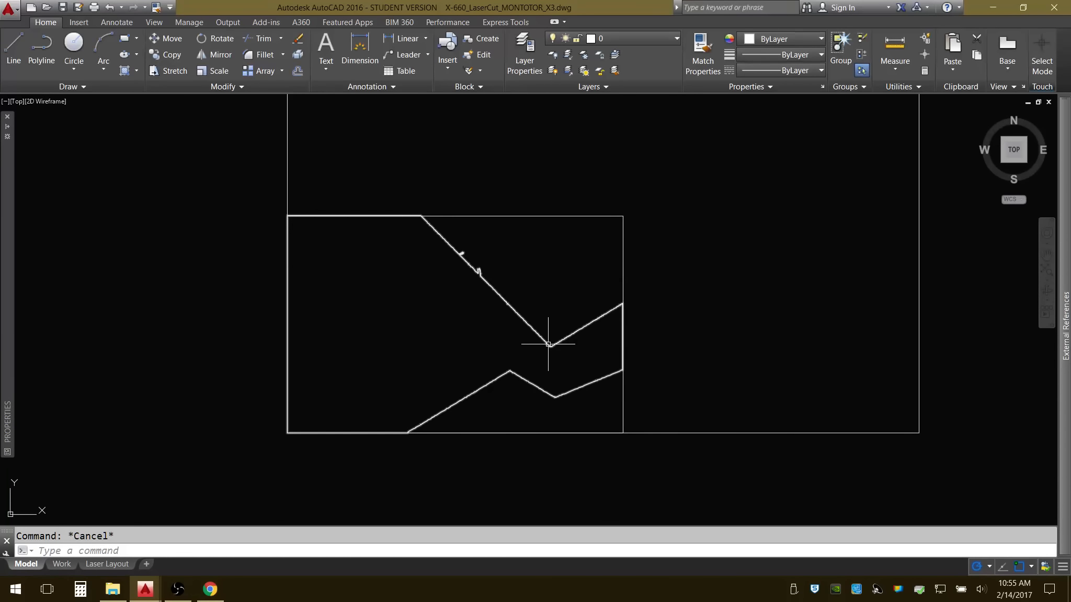
Explode the photomontage outline and erase its segments that overlap the upper edge of the perimeter rectangle.
{"action": "left_click", "coordinate": [548, 344]}
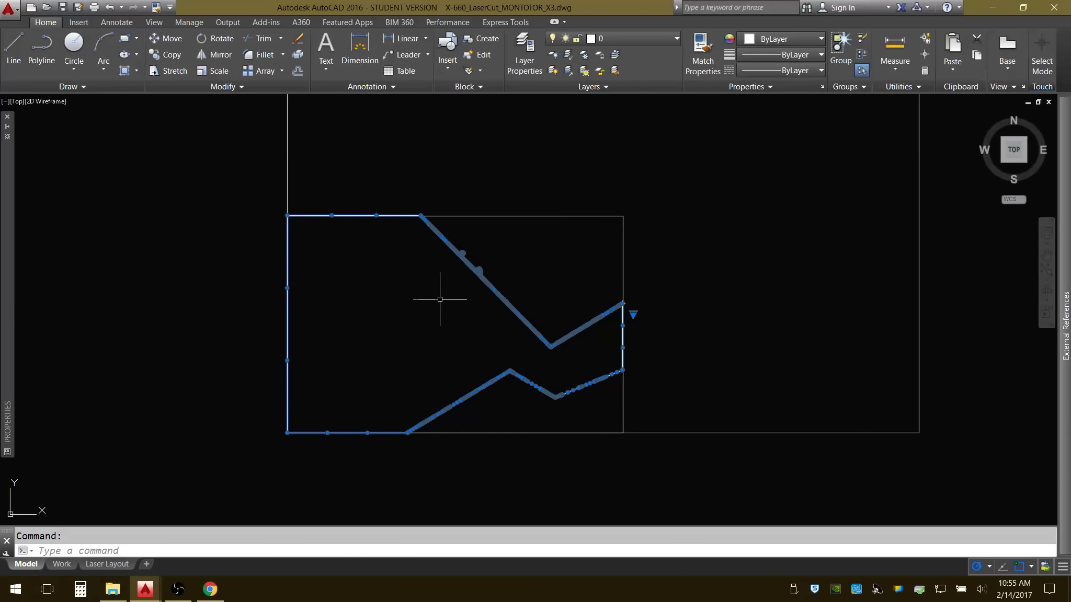
{"action": "type", "text": "x"}
{"action": "key", "text": "Return"}
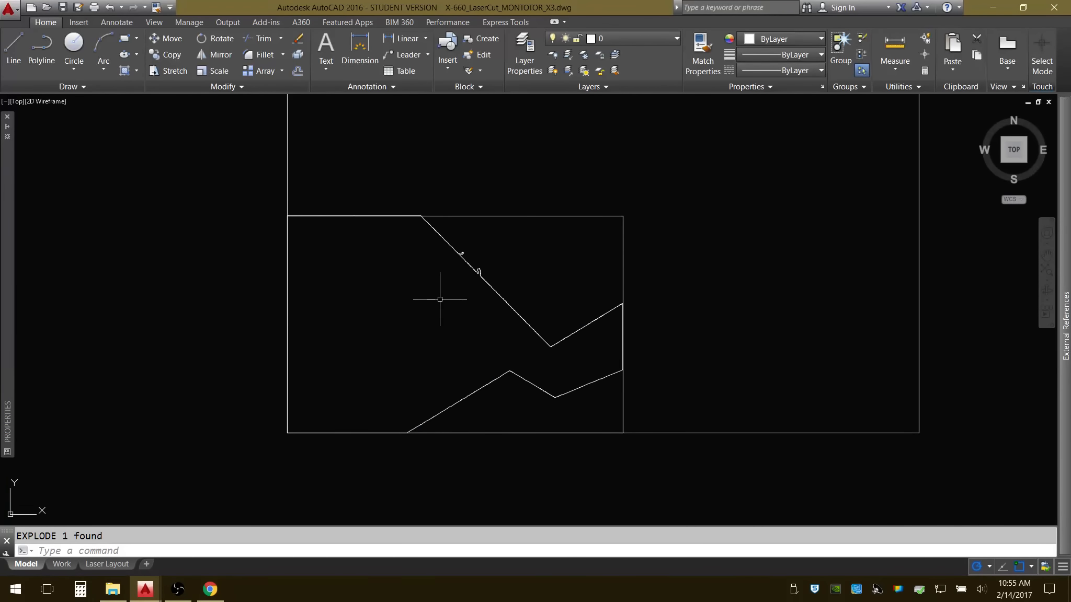
{"action": "left_click", "coordinate": [259, 194]}
{"action": "left_click", "coordinate": [446, 218]}
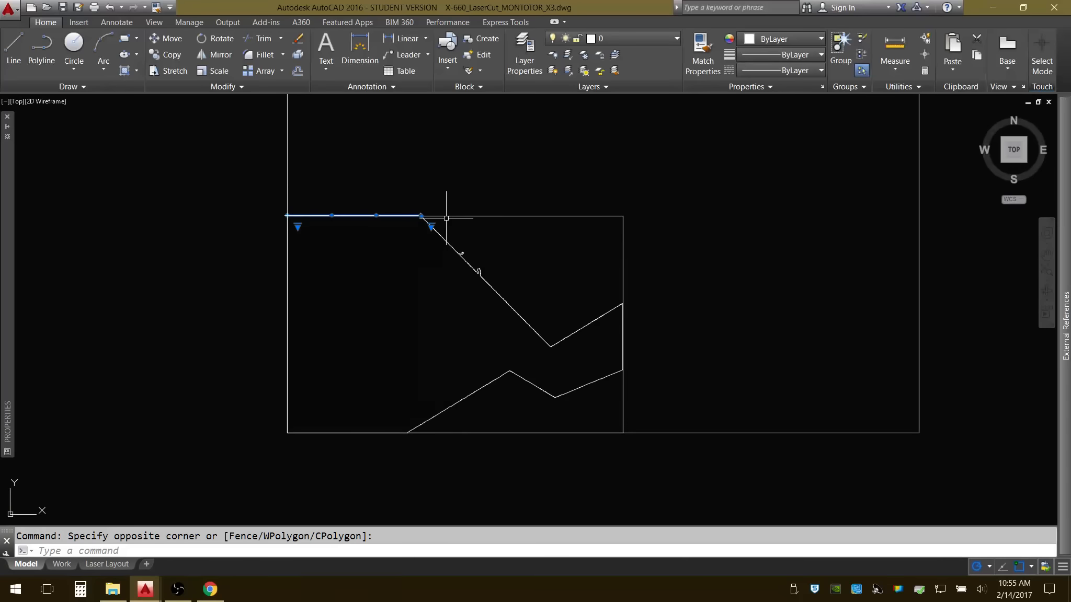
{"action": "key", "text": "Delete"}
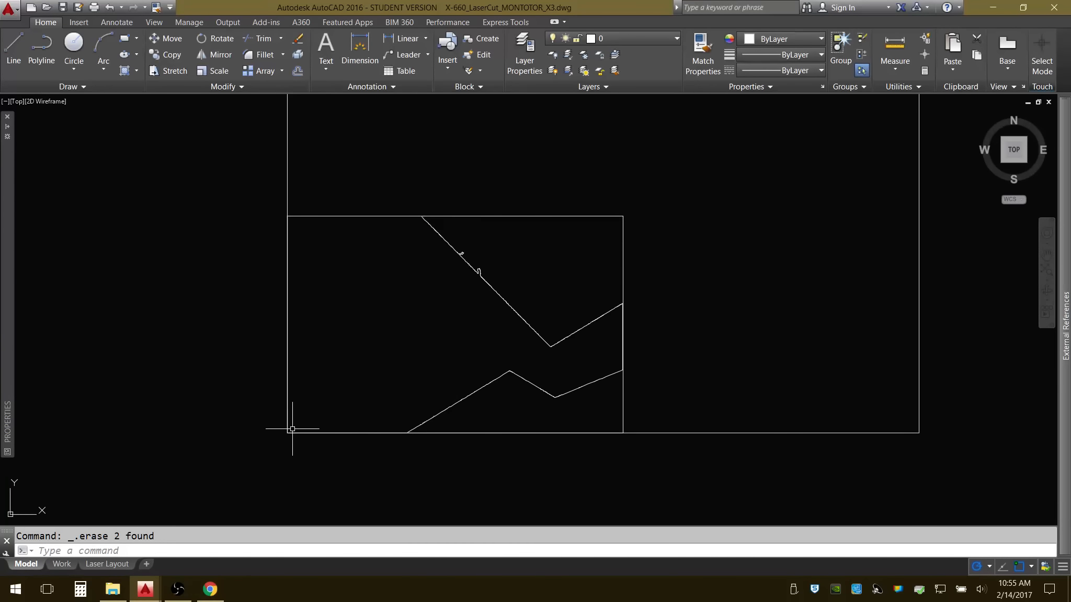
Erase the outline segments that overlap the lower and left edges of the perimeter rectangle.
{"action": "left_click", "coordinate": [276, 452]}
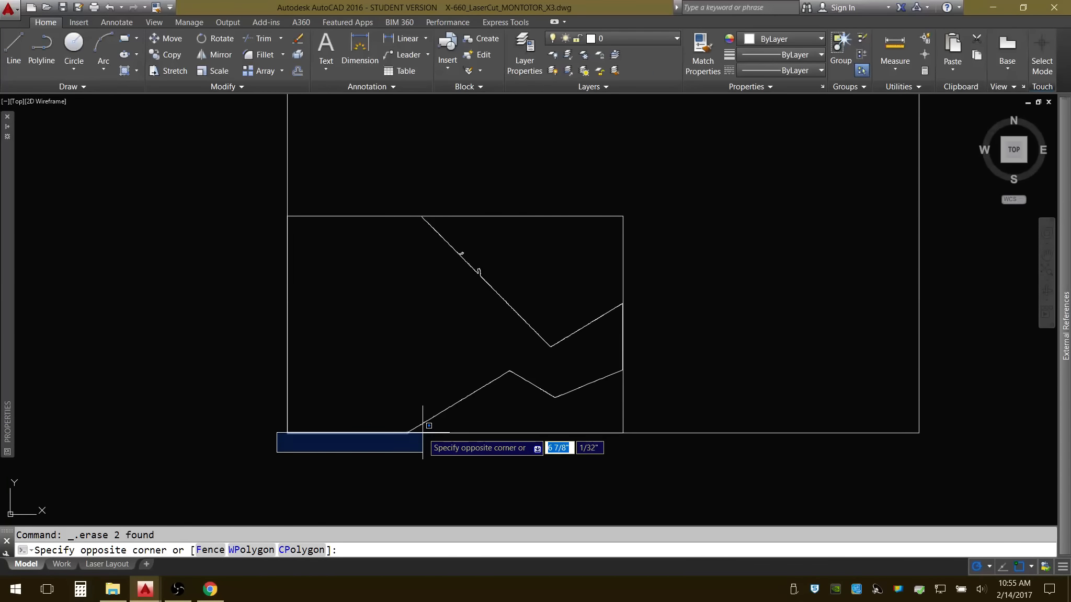
{"action": "left_click", "coordinate": [425, 432]}
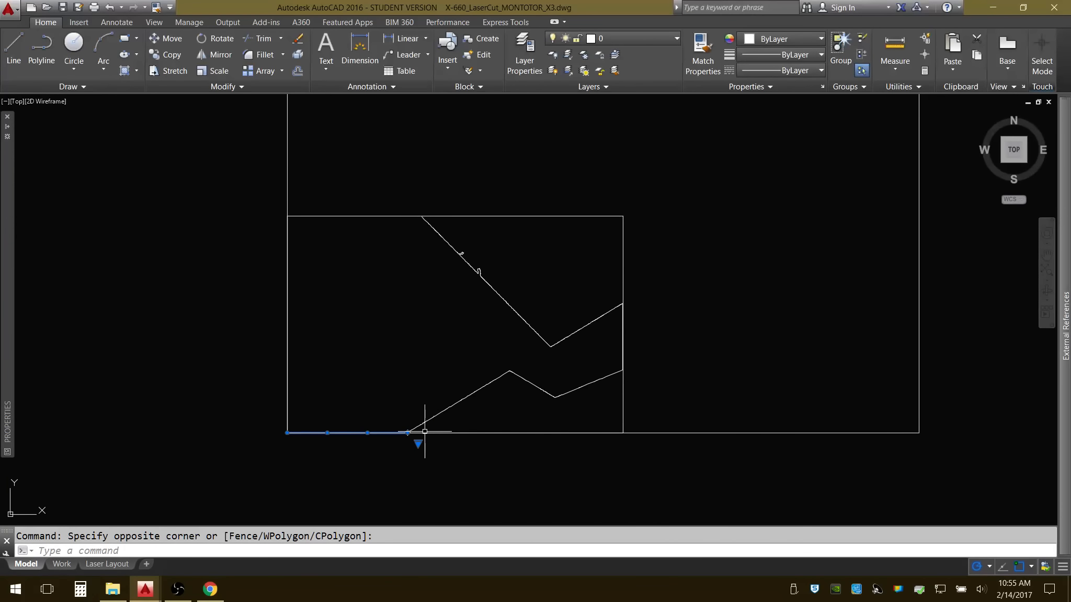
{"action": "key", "text": "Delete"}
{"action": "left_click", "coordinate": [237, 151]}
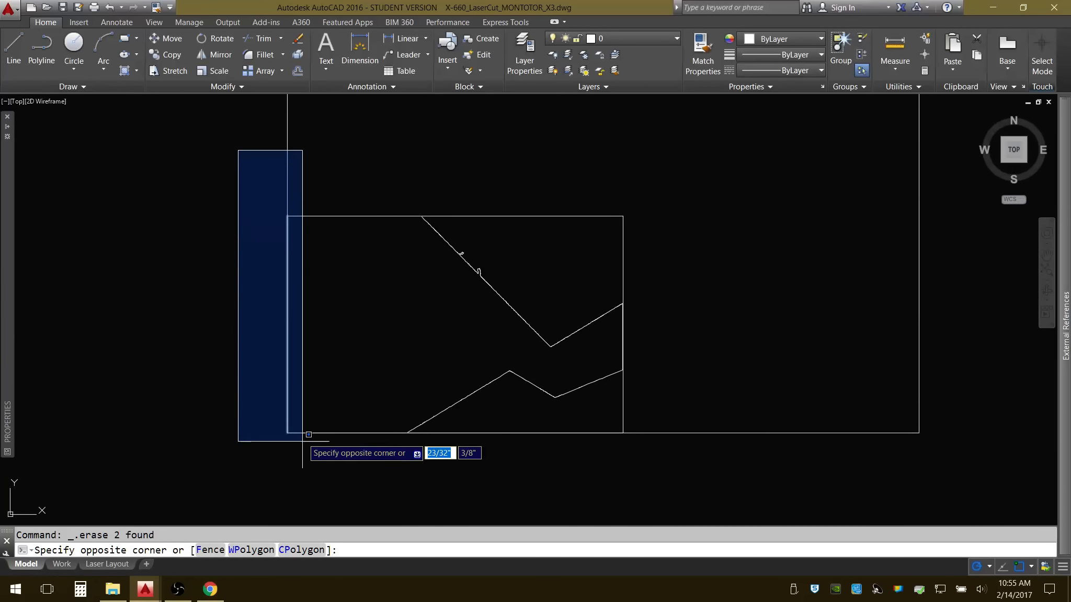
{"action": "left_click", "coordinate": [304, 449]}
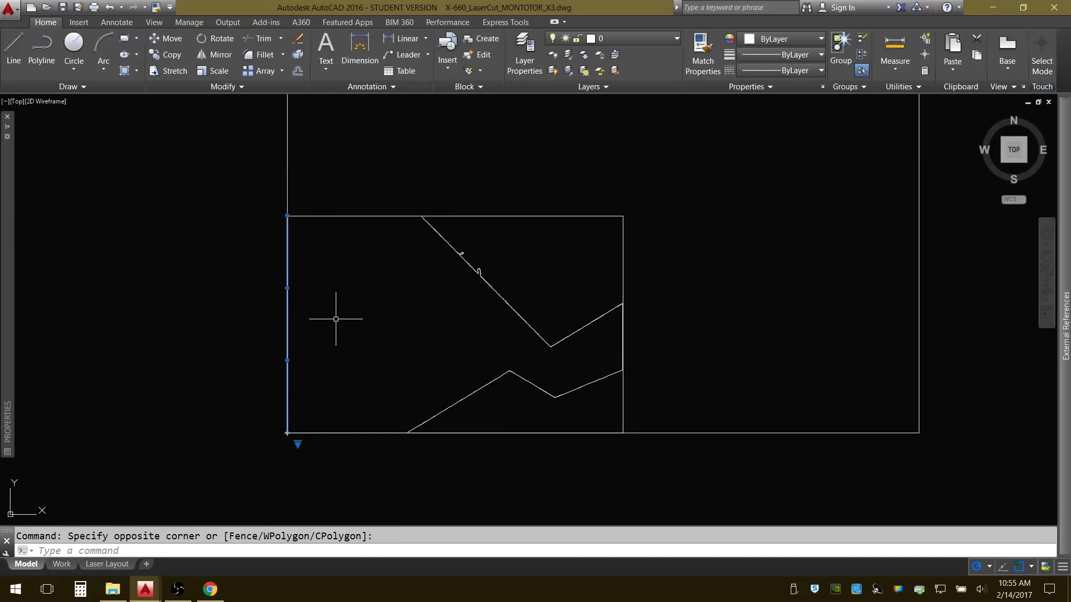
{"action": "key", "text": "Delete"}
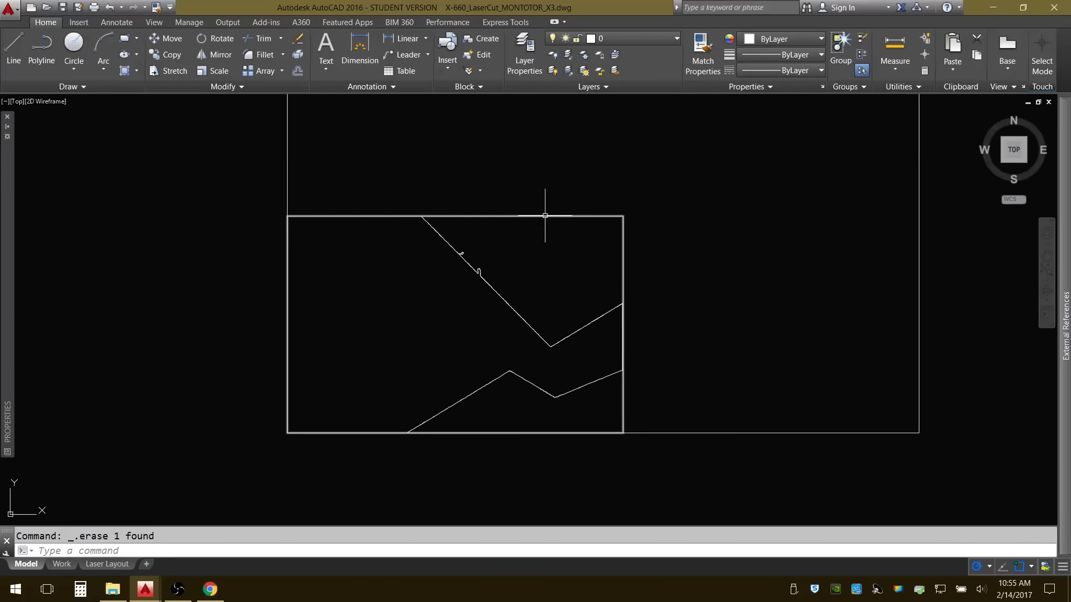
Erase the outline segments that overlap the perimeter rectangle's right edge between the two zigzag lines.
{"action": "scroll", "coordinate": [644, 366], "scroll_direction": "up", "scroll_amount": 4}
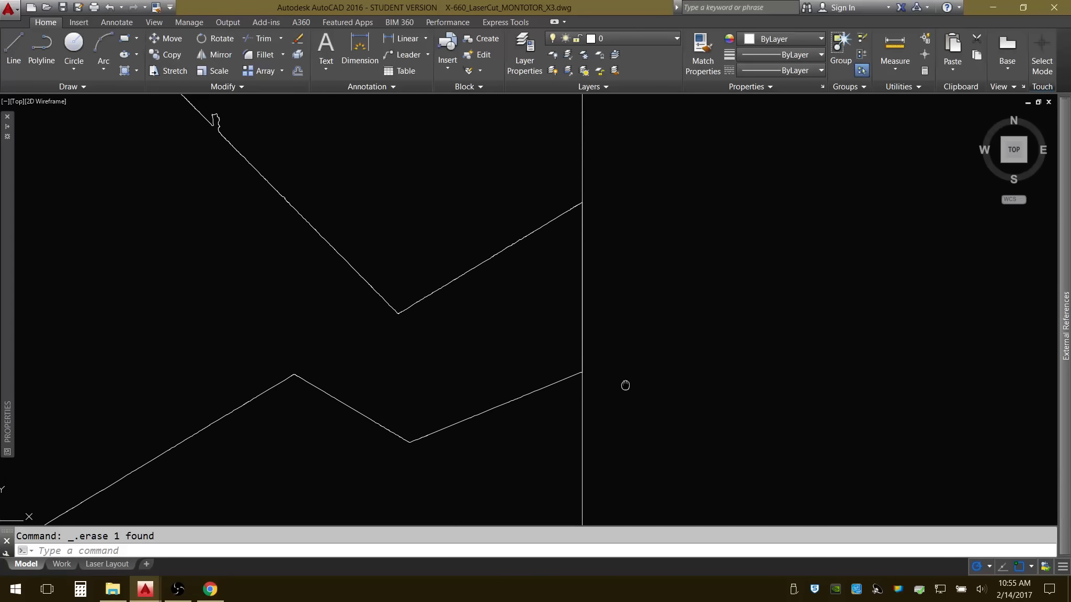
{"action": "left_click", "coordinate": [573, 170]}
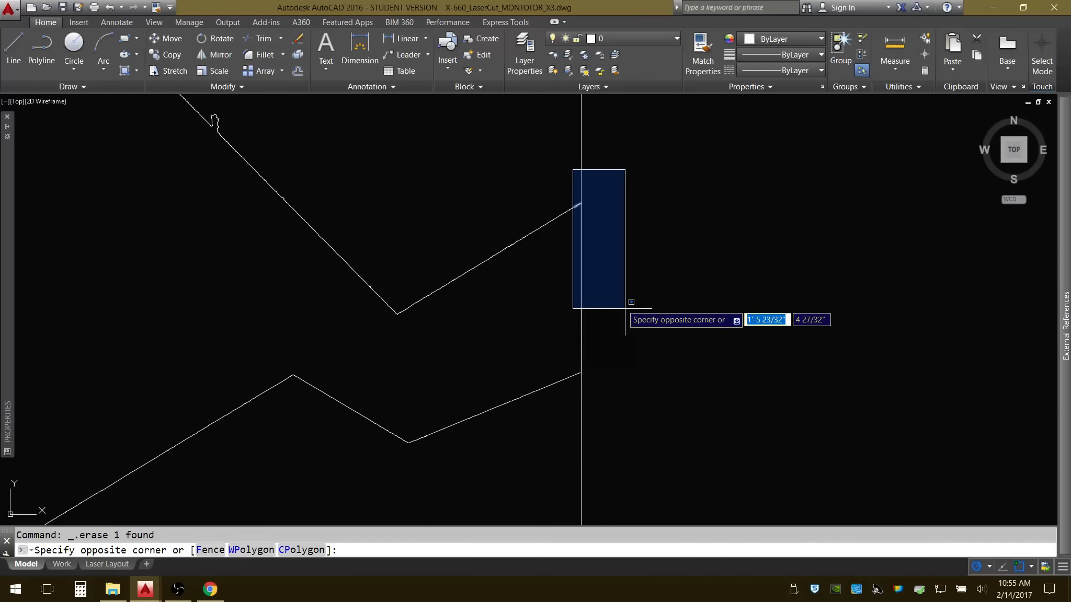
{"action": "left_click", "coordinate": [654, 404]}
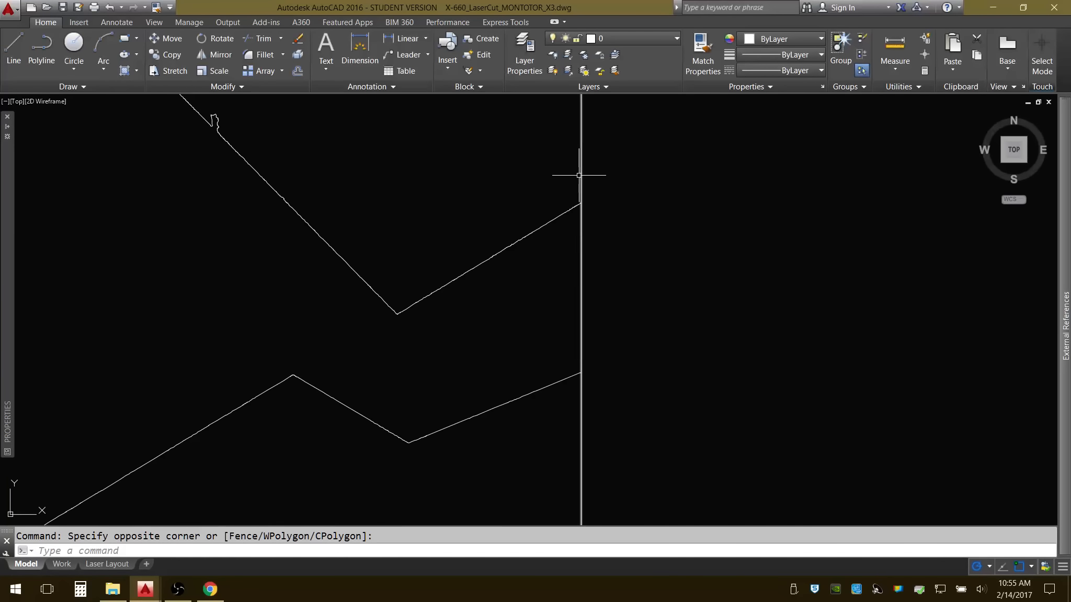
{"action": "scroll", "coordinate": [578, 175], "scroll_direction": "up", "scroll_amount": 2}
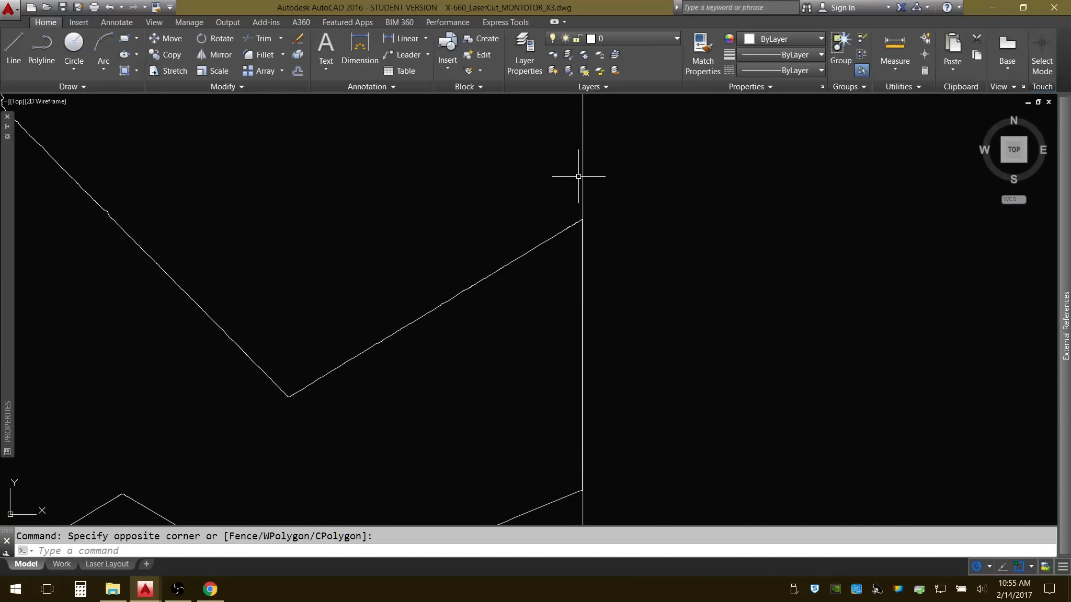
{"action": "left_click", "coordinate": [579, 176]}
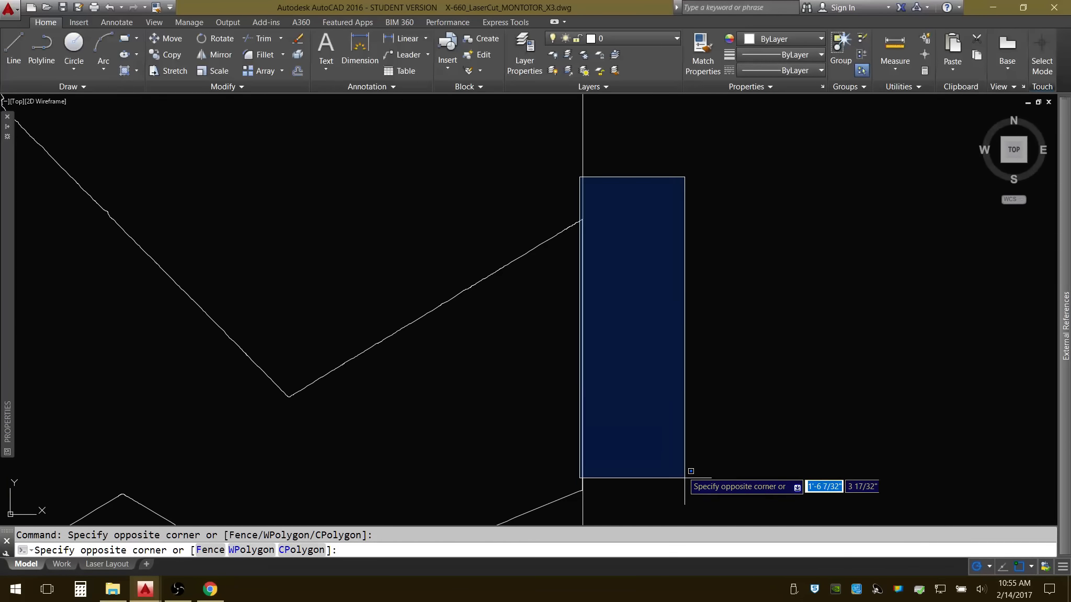
{"action": "left_click", "coordinate": [695, 499]}
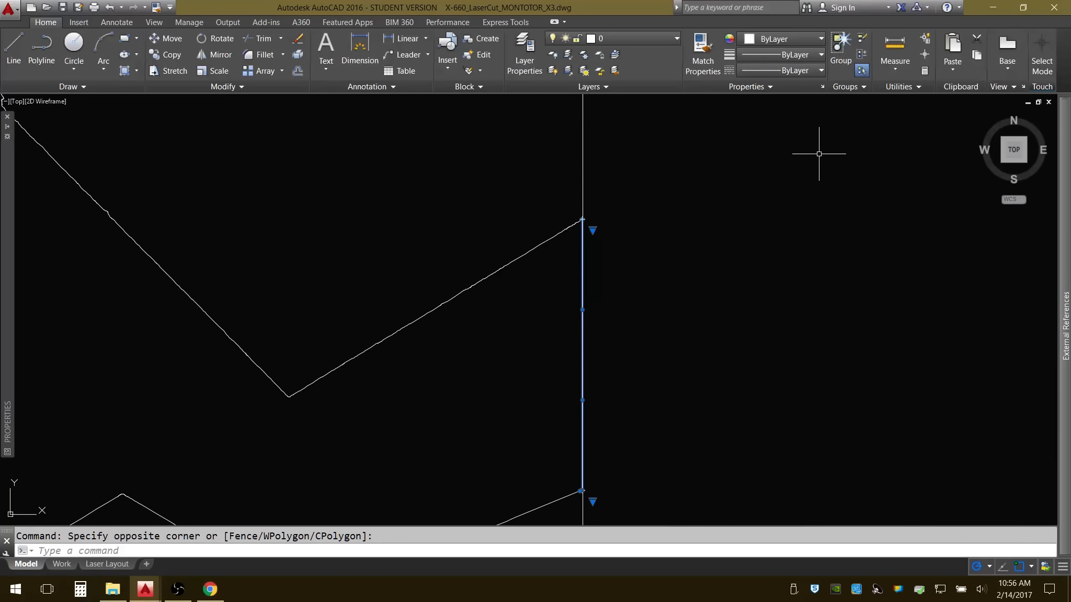
{"action": "key", "text": "Delete"}
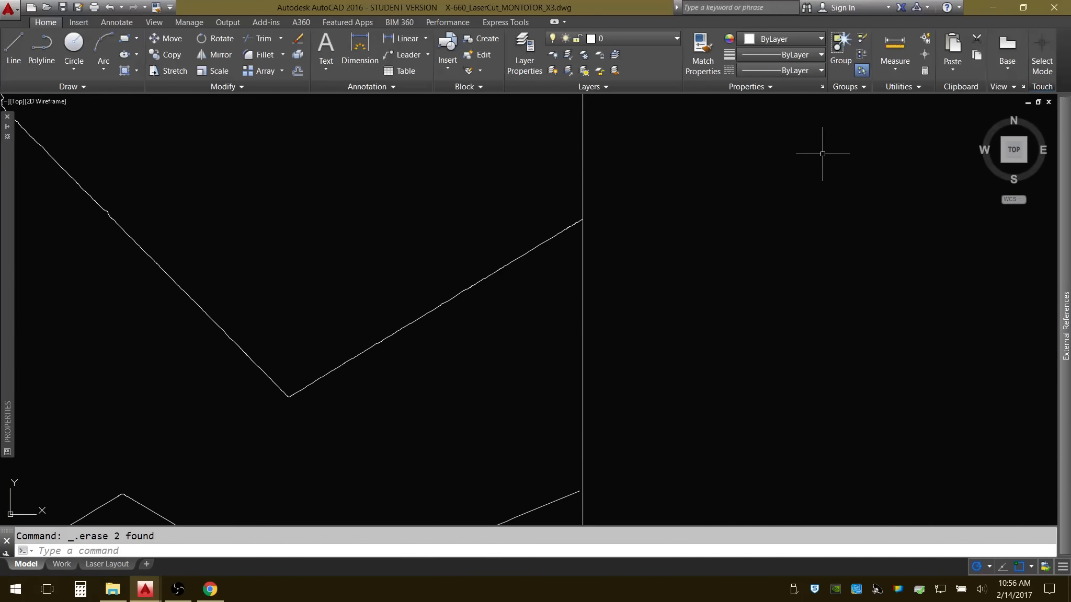
{"action": "scroll", "coordinate": [581, 248], "scroll_direction": "down", "scroll_amount": 8}
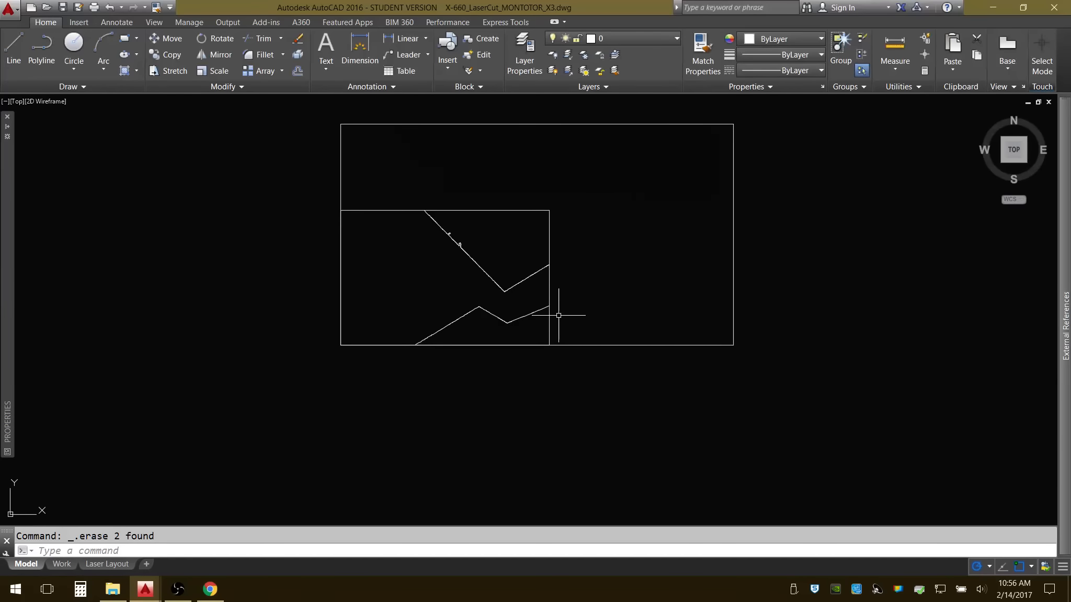
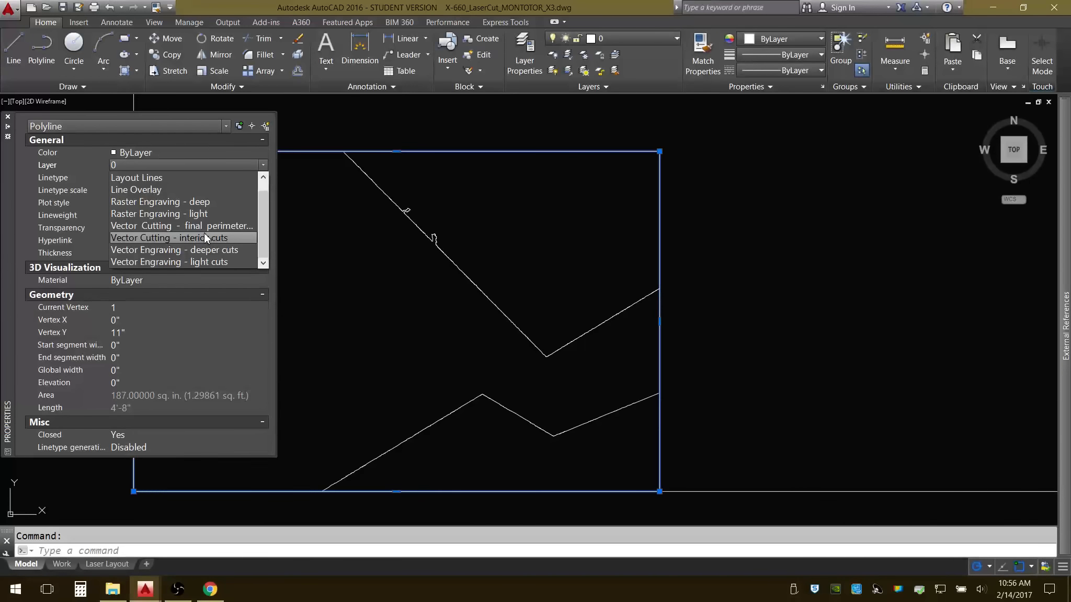
Assign the perimeter rectangle to the "Vector Cutting - final perimeter cuts" layer and clear the selection.
{"action": "scroll", "coordinate": [204, 233], "scroll_direction": "up", "scroll_amount": 1}
{"action": "scroll", "coordinate": [207, 231], "scroll_direction": "down", "scroll_amount": 1}
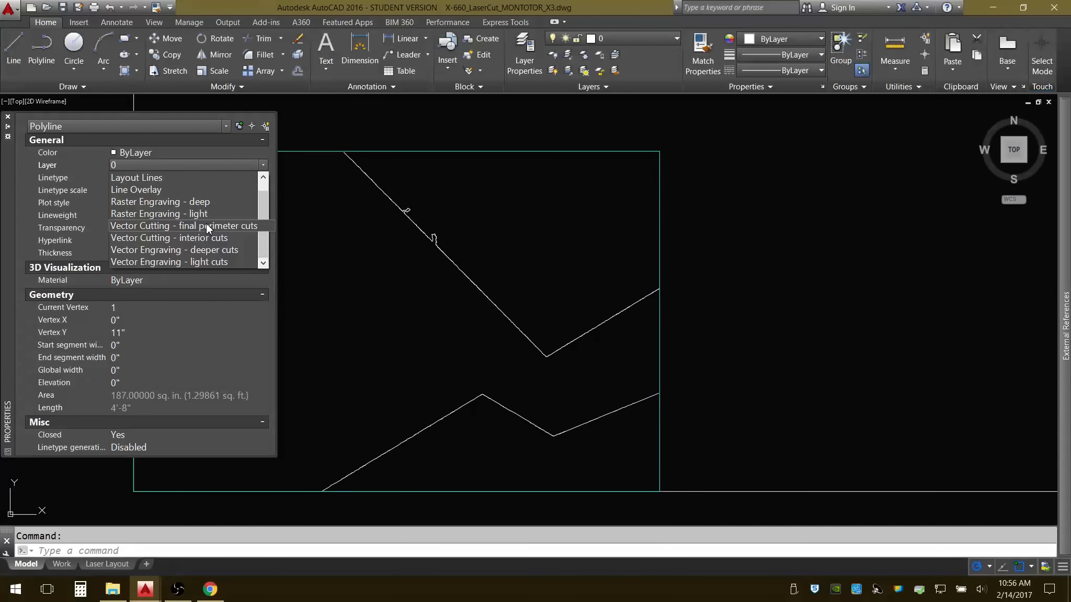
{"action": "left_click", "coordinate": [206, 226]}
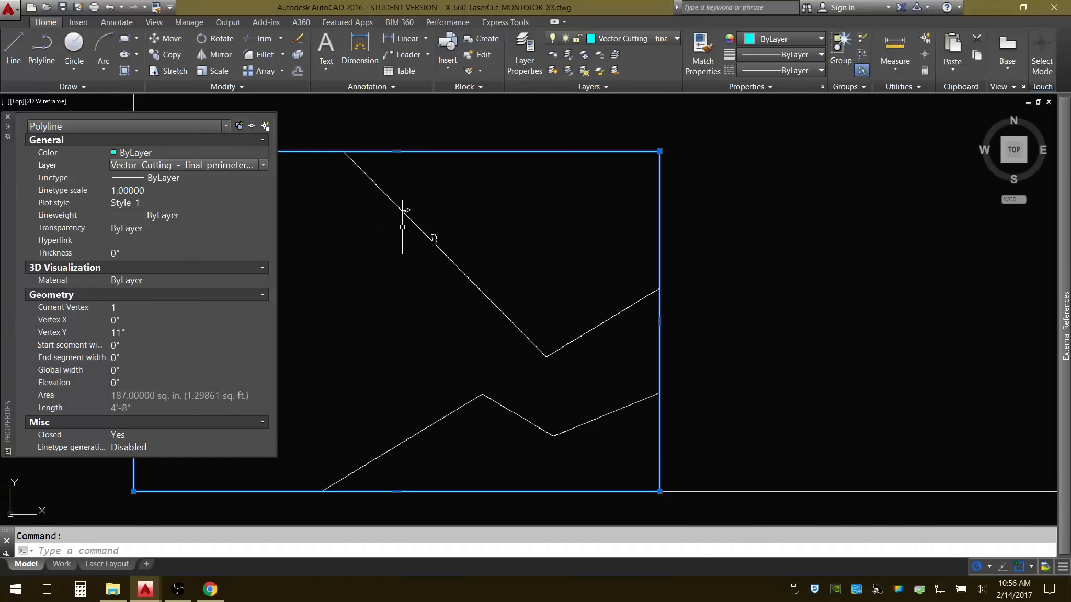
{"action": "key", "text": "Escape"}
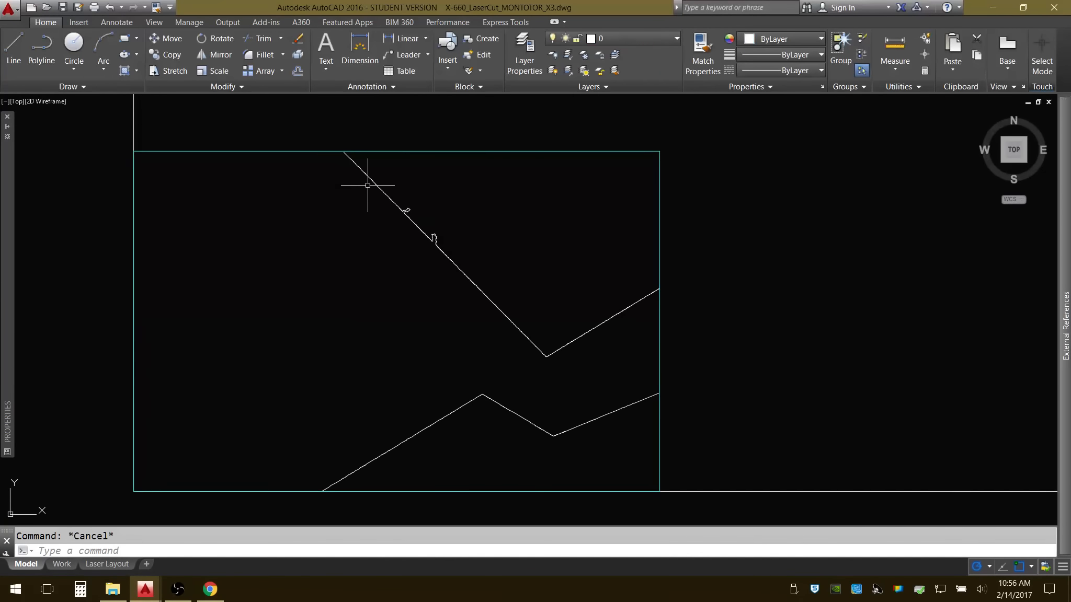
Assign the upper and lower zigzag splines to the "Vector Cutting - interior cuts" layer and clear the selection.
{"action": "left_click", "coordinate": [332, 137]}
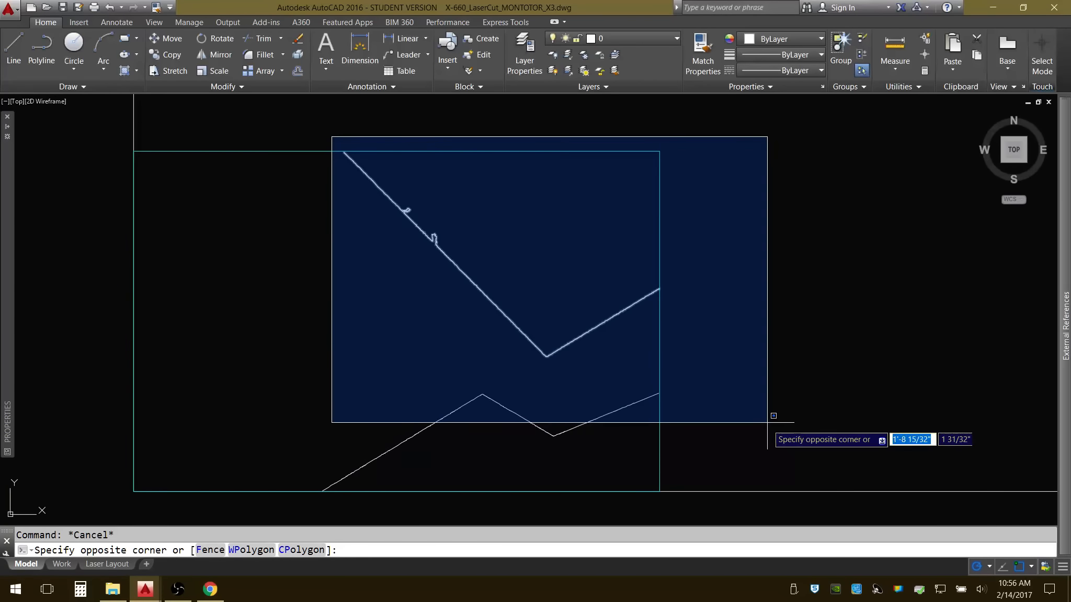
{"action": "left_click", "coordinate": [490, 142]}
{"action": "left_click", "coordinate": [602, 283]}
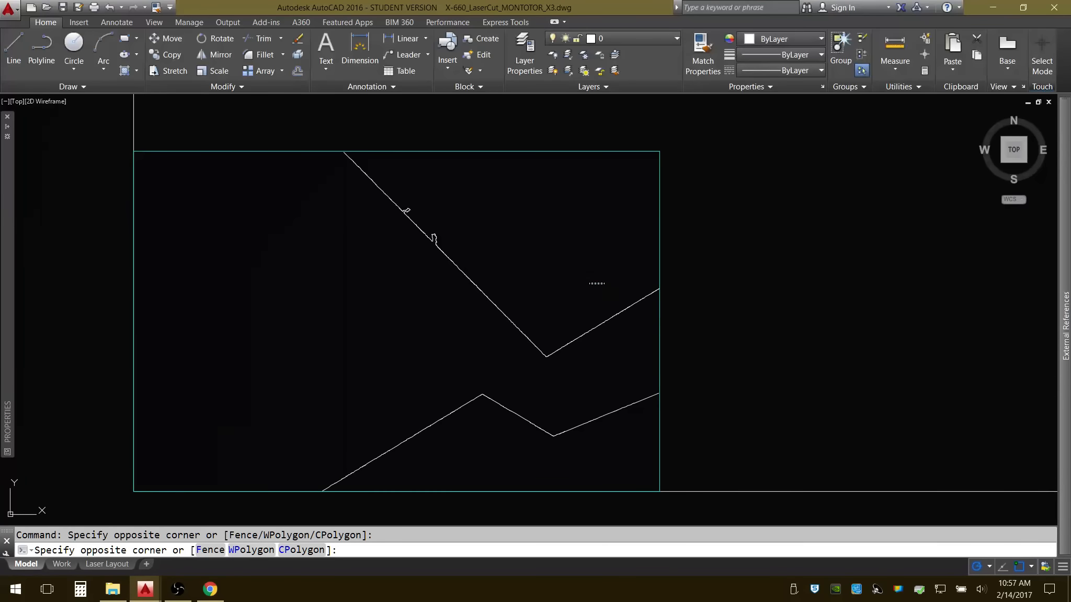
{"action": "left_click", "coordinate": [387, 470]}
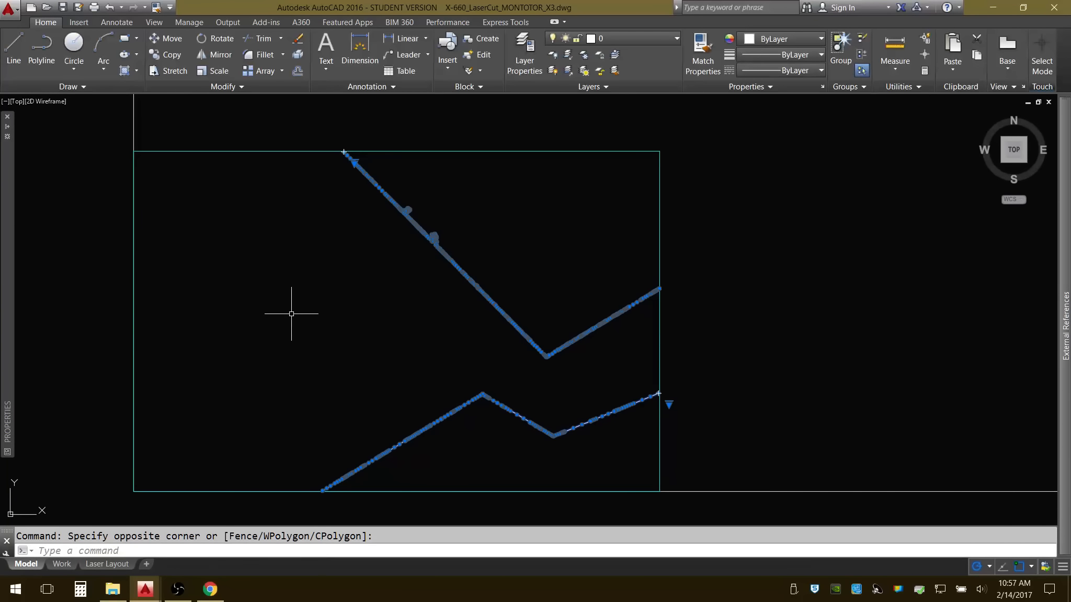
{"action": "mouse_move", "coordinate": [7, 227]}
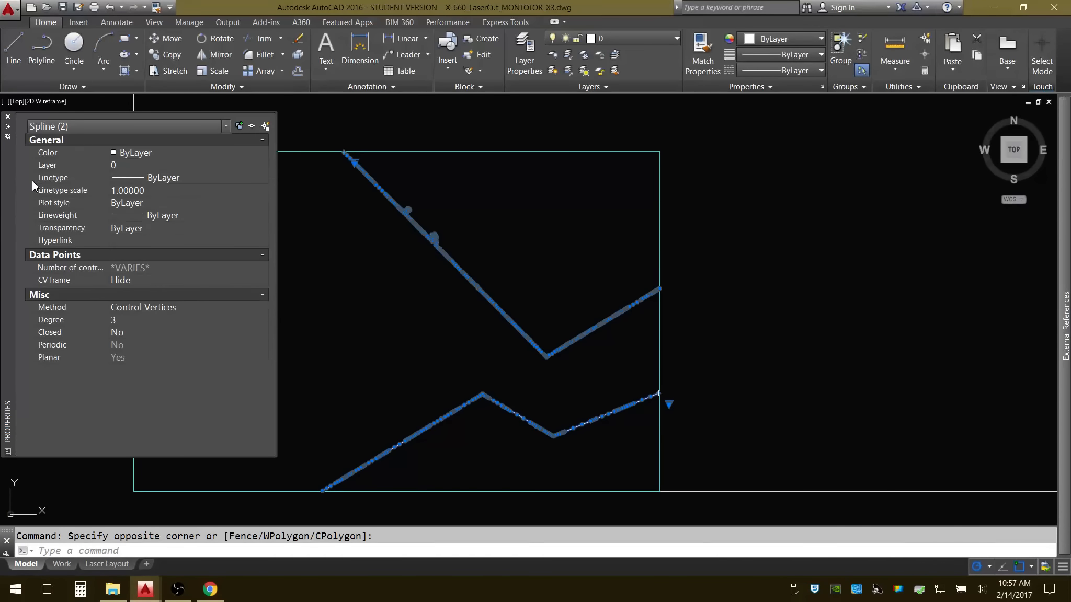
{"action": "left_click", "coordinate": [131, 168]}
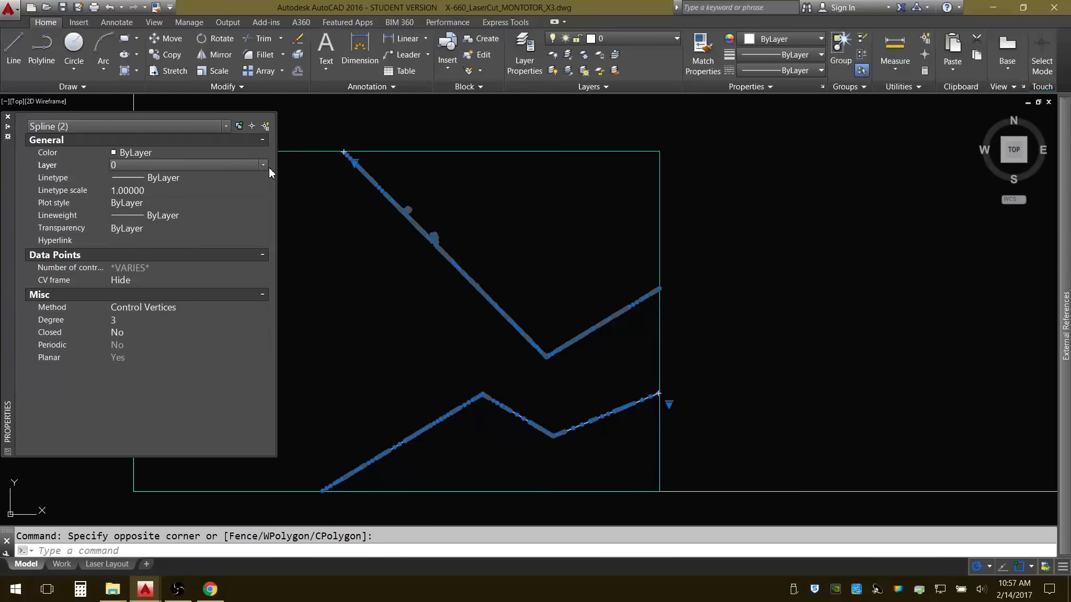
{"action": "left_click", "coordinate": [263, 166]}
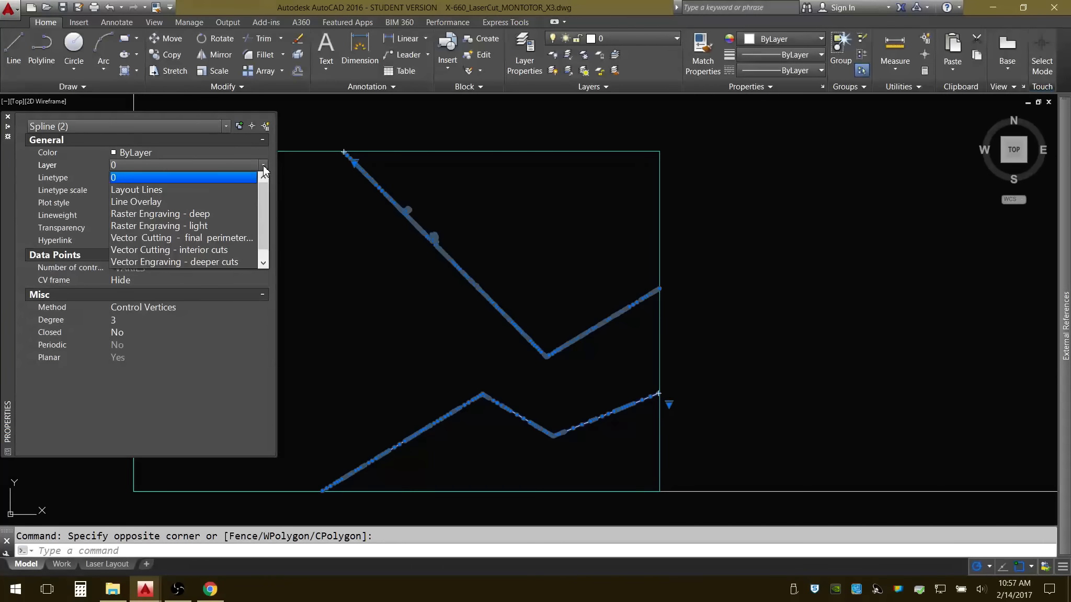
{"action": "left_click", "coordinate": [206, 251]}
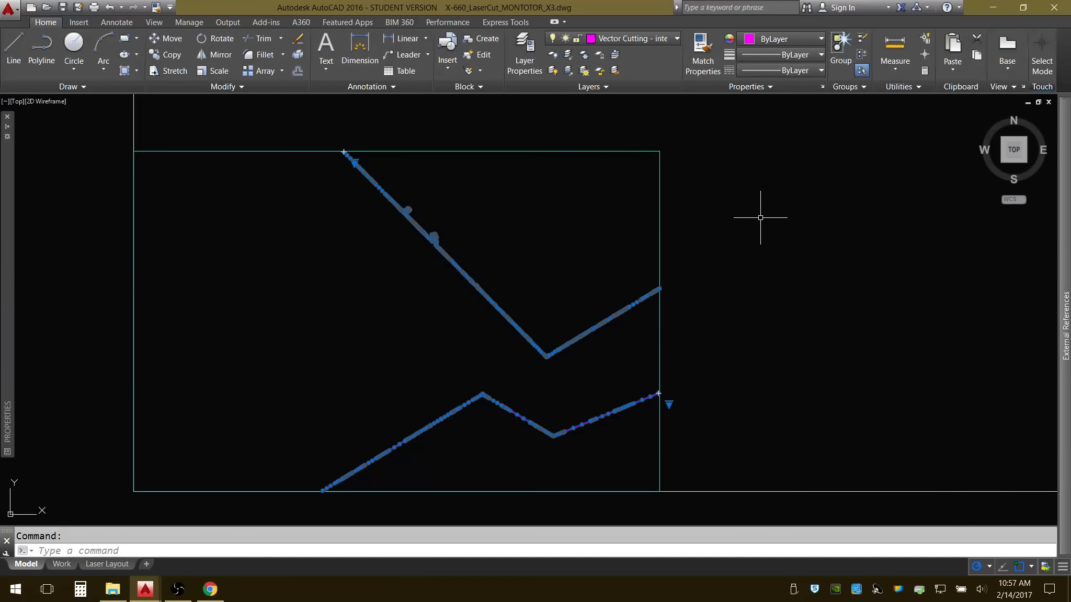
{"action": "key", "text": "Escape"}
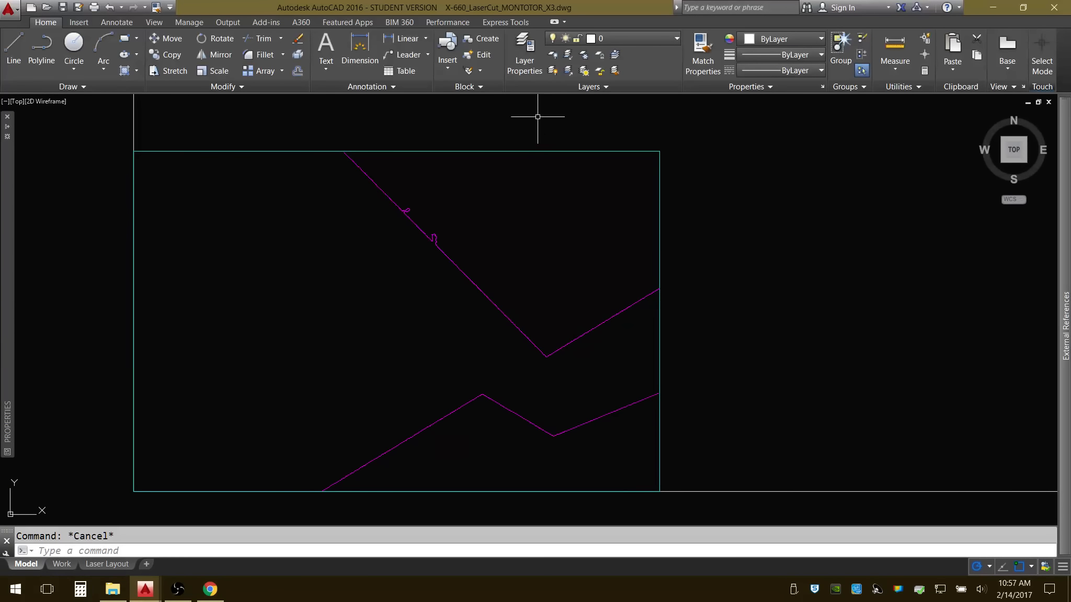
Turn on all layers and run Overkill with its default settings on everything within the perimeter rectangle.
{"action": "left_click", "coordinate": [553, 71]}
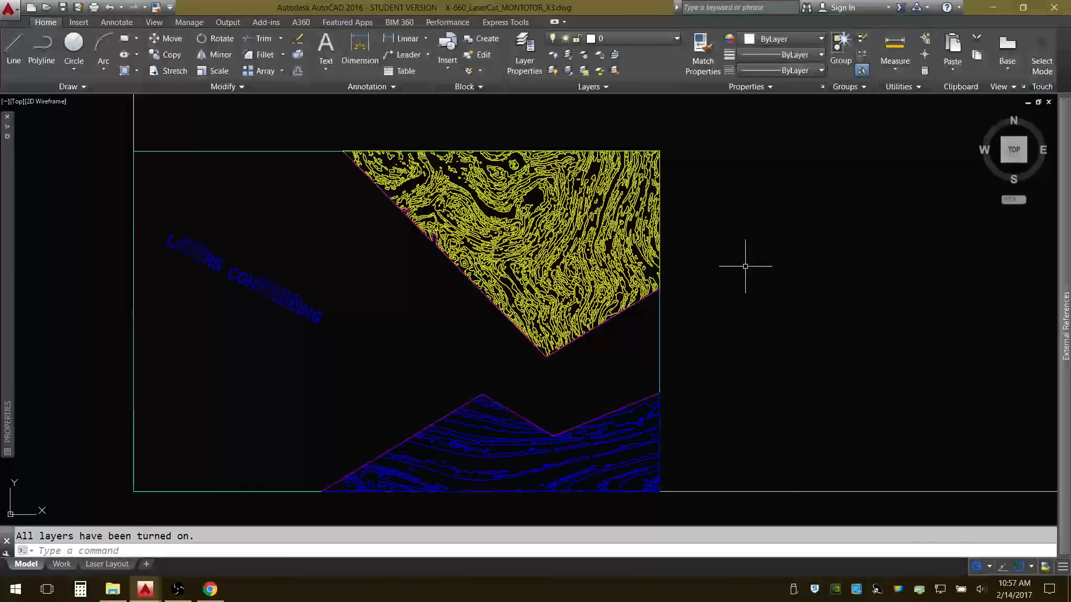
{"action": "left_click", "coordinate": [110, 133]}
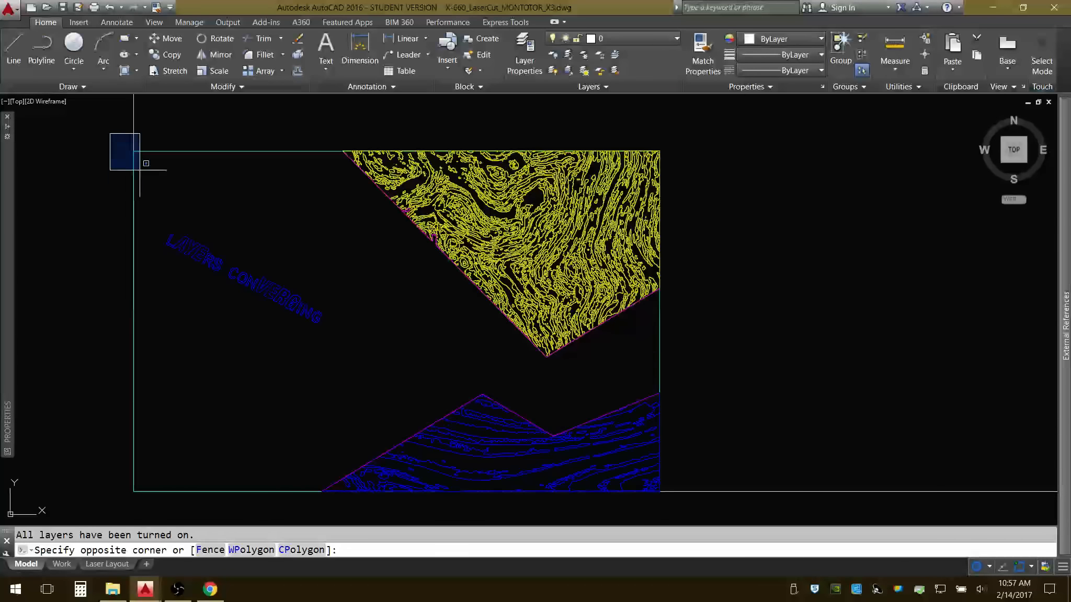
{"action": "left_click", "coordinate": [717, 503]}
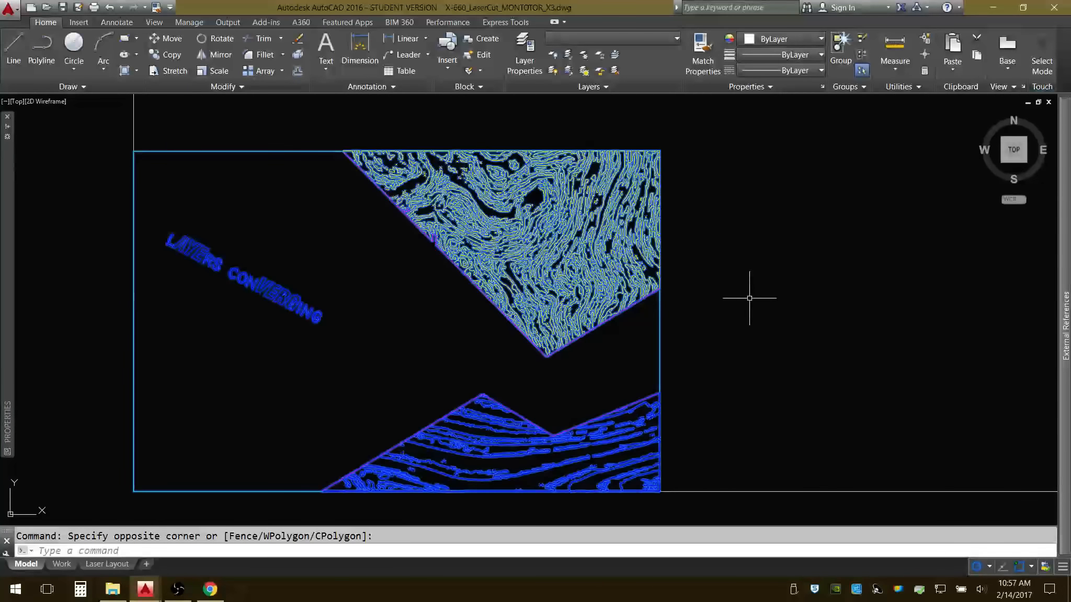
{"action": "type", "text": "OVERKILL"}
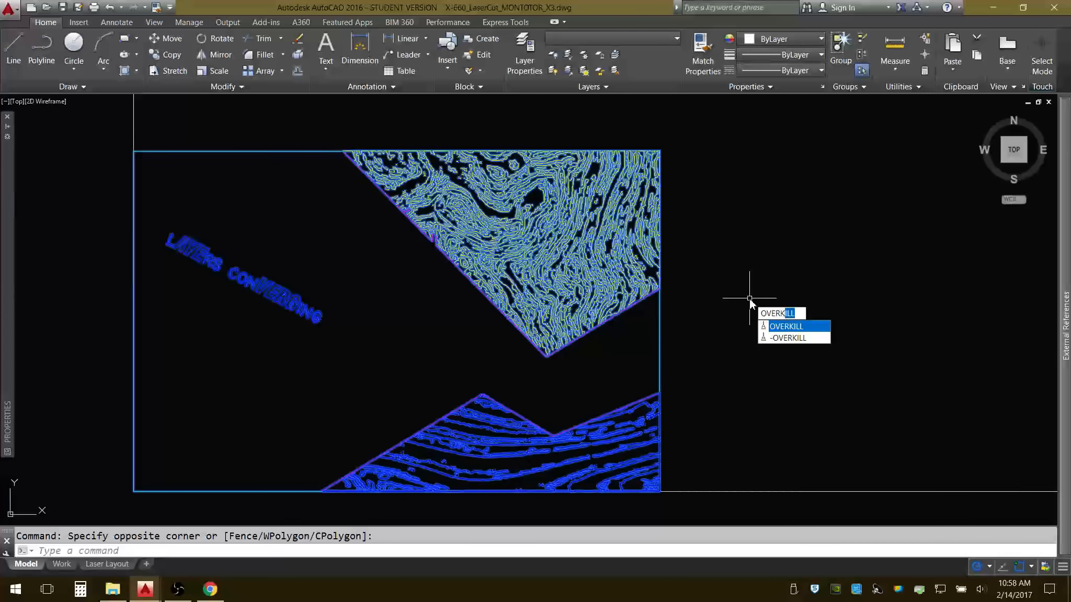
{"action": "key", "text": "Return"}
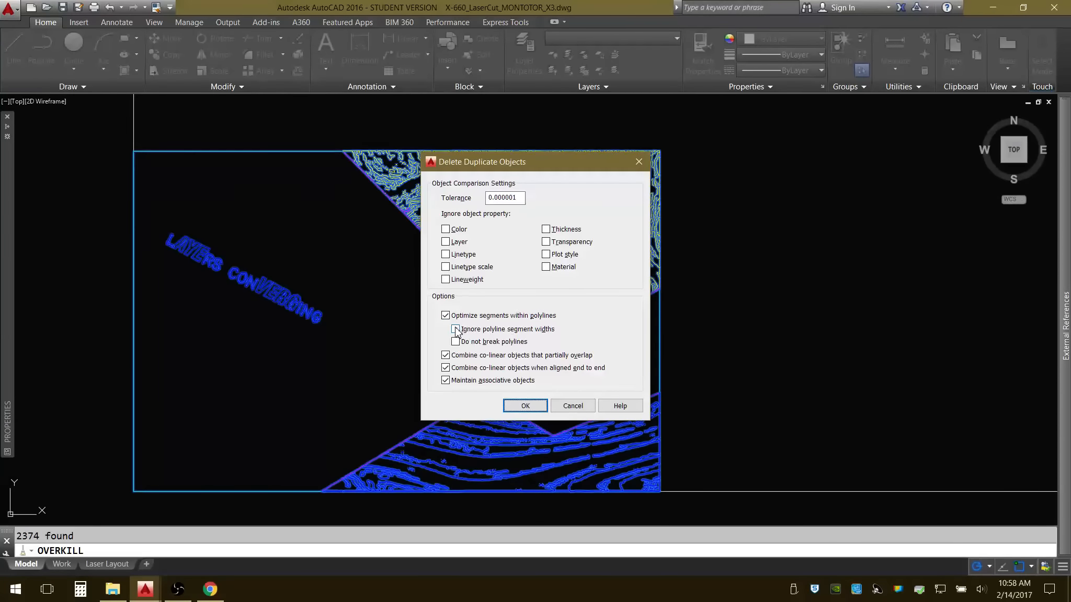
{"action": "left_click", "coordinate": [525, 406]}
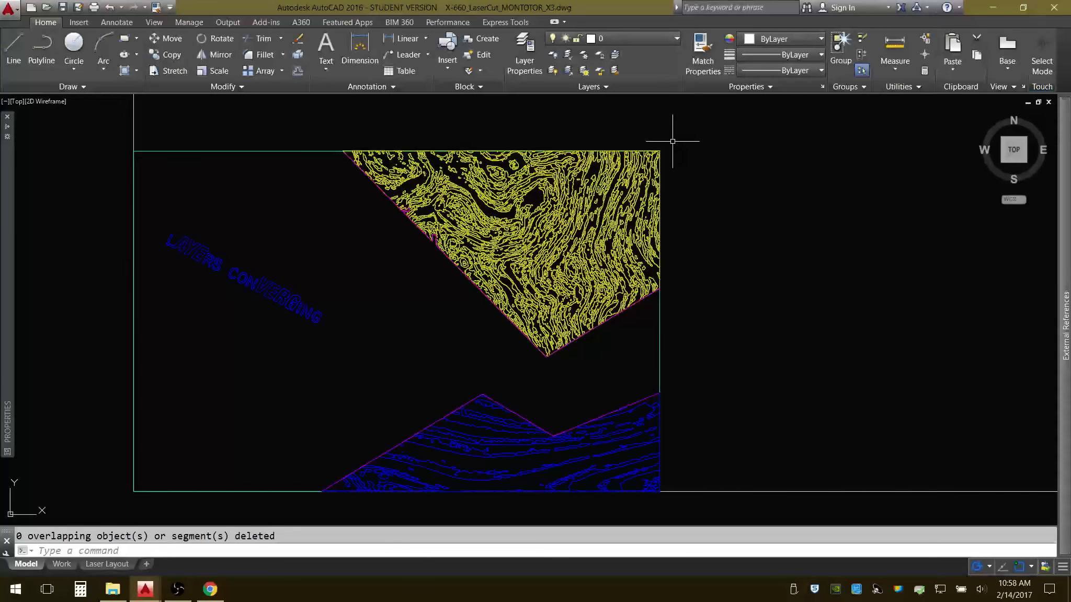
{"action": "scroll", "coordinate": [325, 148], "scroll_direction": "up", "scroll_amount": 5}
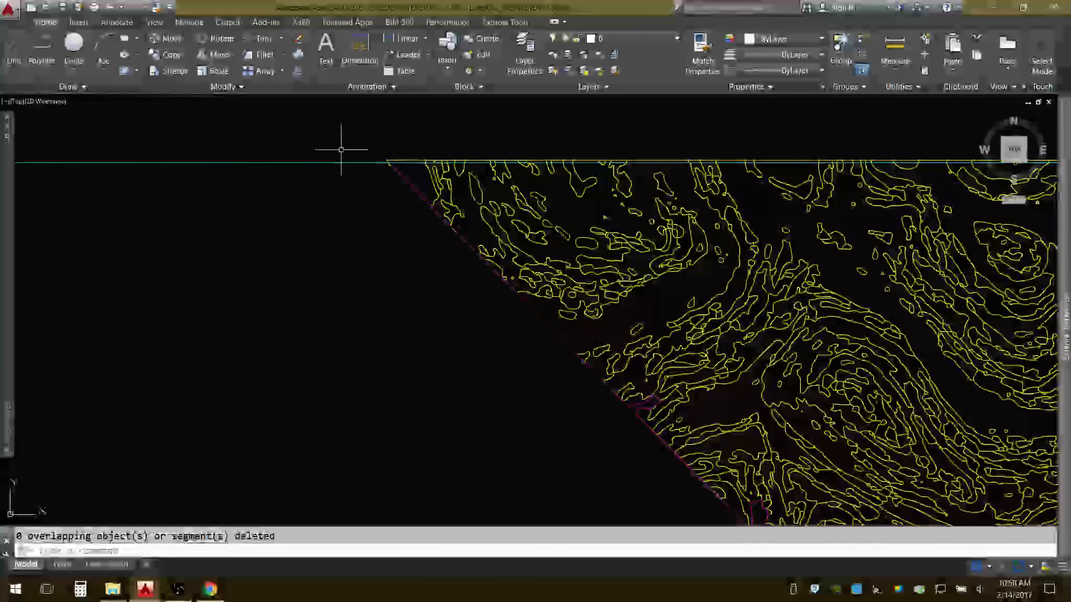
{"action": "scroll", "coordinate": [394, 162], "scroll_direction": "up", "scroll_amount": 3}
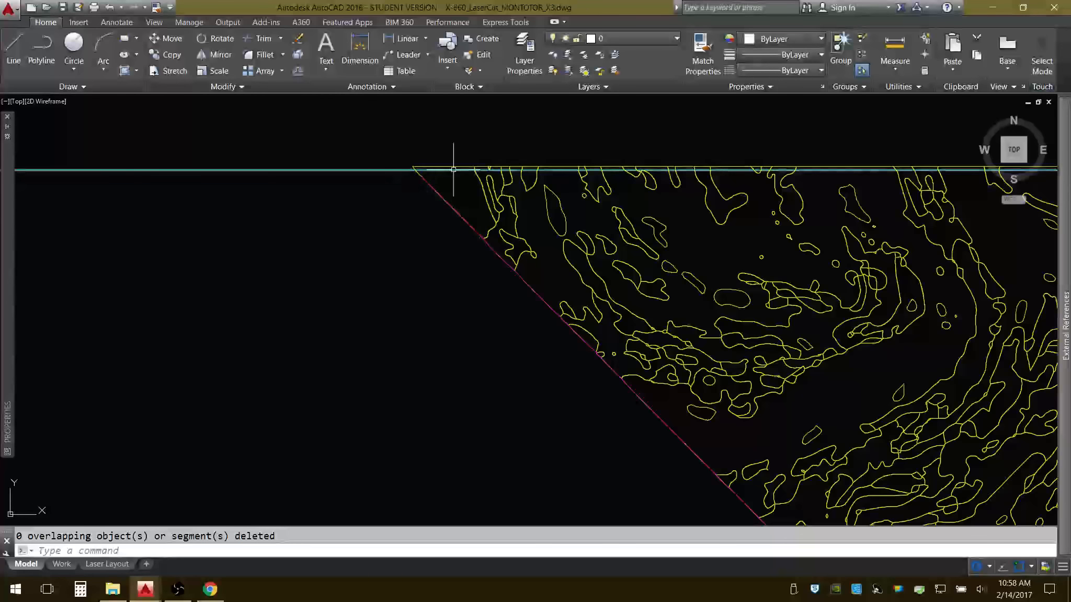
{"action": "scroll", "coordinate": [455, 167], "scroll_direction": "up", "scroll_amount": 2}
{"action": "scroll", "coordinate": [346, 163], "scroll_direction": "down", "scroll_amount": 6}
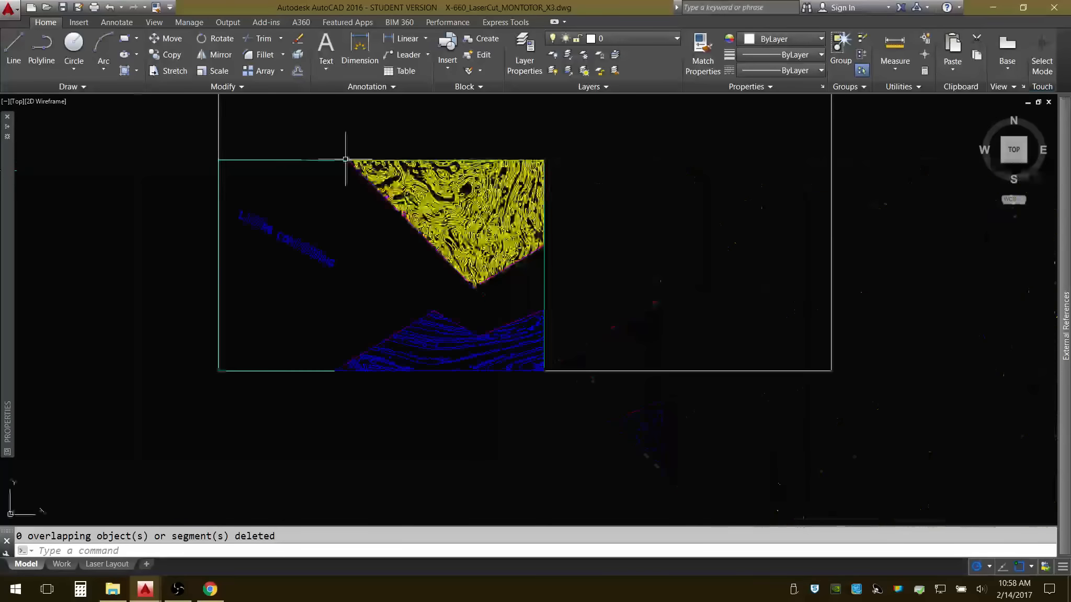
{"action": "scroll", "coordinate": [569, 160], "scroll_direction": "up", "scroll_amount": 6}
{"action": "scroll", "coordinate": [622, 166], "scroll_direction": "down", "scroll_amount": 5}
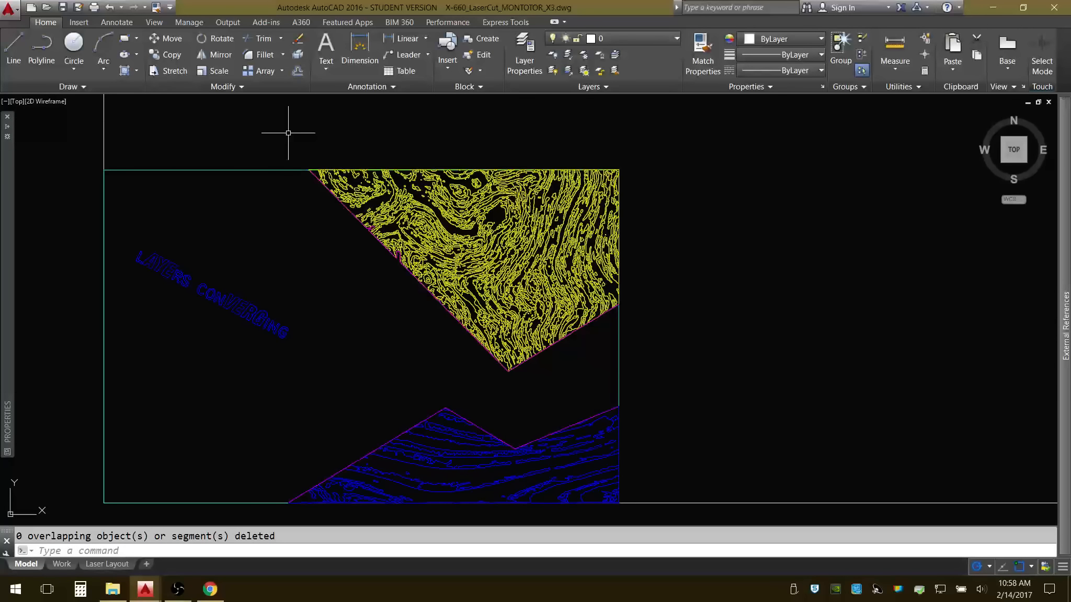
{"action": "type", "text": "MOVE"}
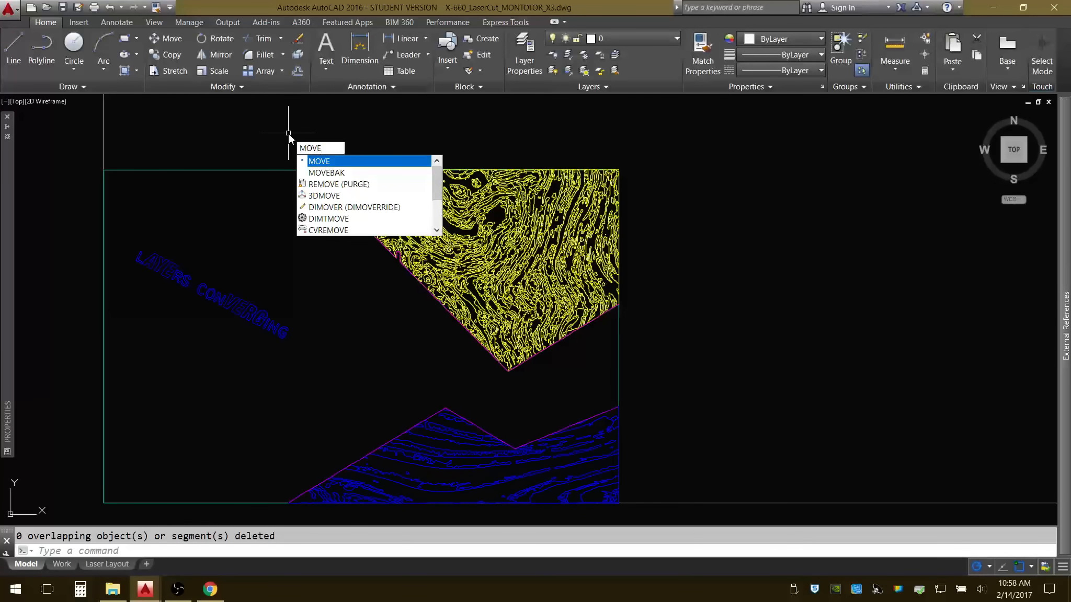
{"action": "key", "text": "Return"}
{"action": "left_click", "coordinate": [288, 132]}
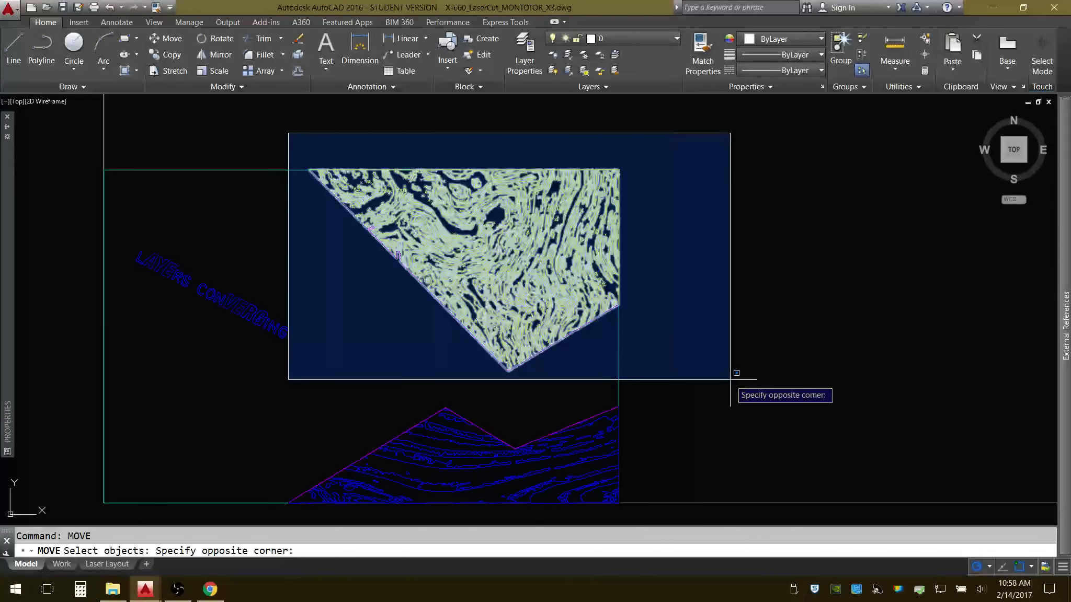
{"action": "left_click", "coordinate": [735, 375]}
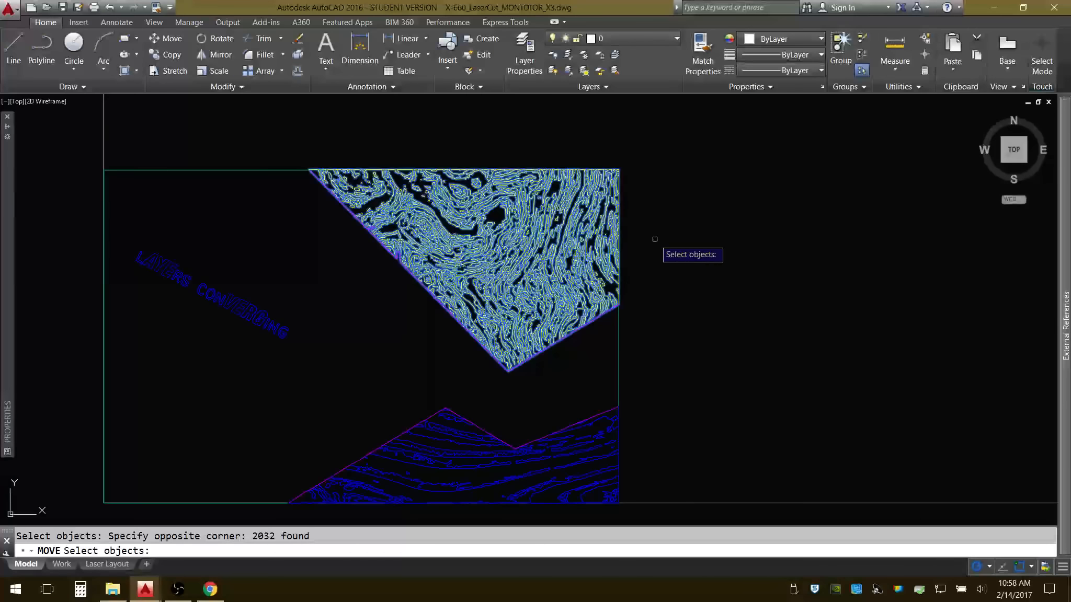
{"action": "scroll", "coordinate": [419, 297], "scroll_direction": "up", "scroll_amount": 2}
{"action": "scroll", "coordinate": [406, 292], "scroll_direction": "up", "scroll_amount": 4}
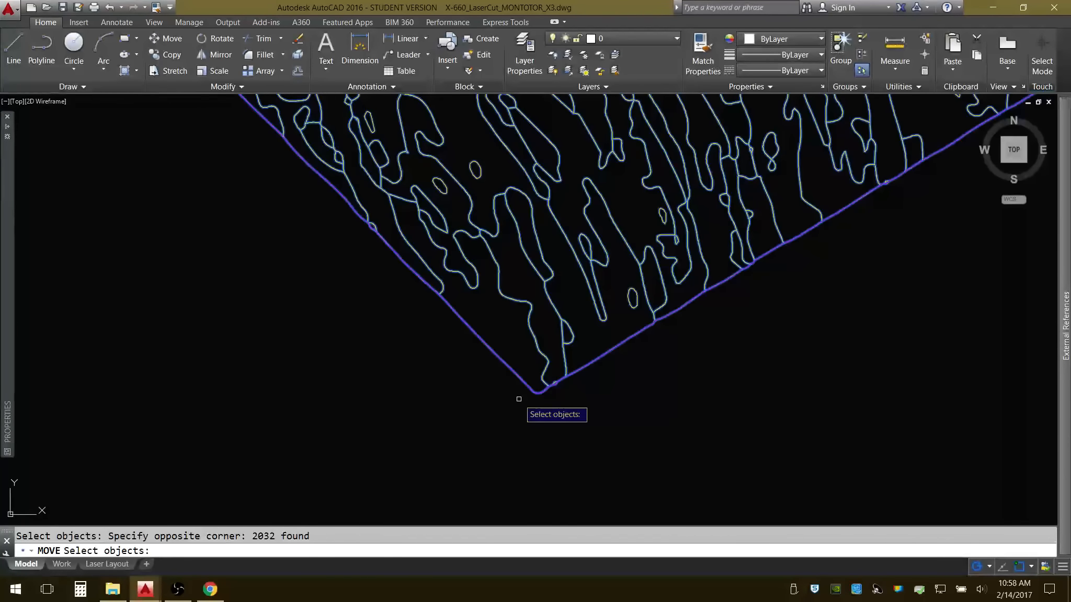
{"action": "type", "text": "R"}
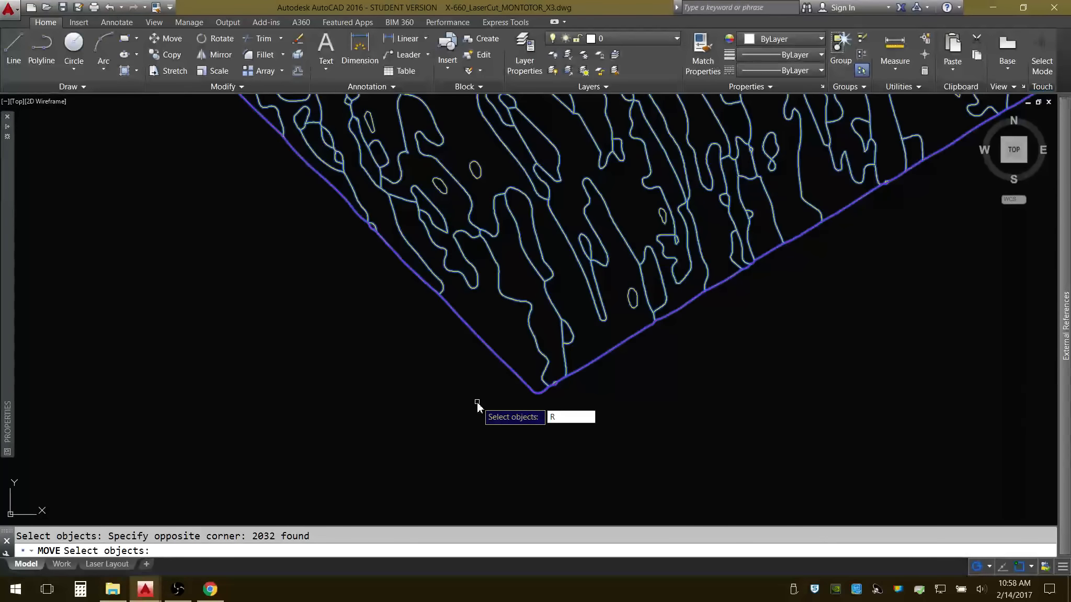
{"action": "key", "text": "Return"}
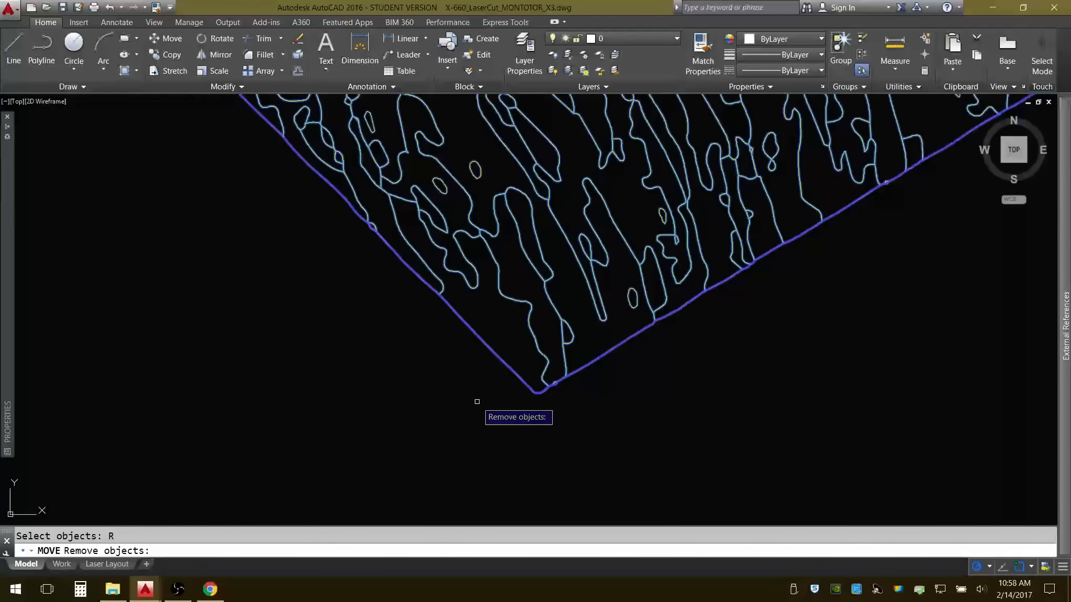
{"action": "left_click", "coordinate": [523, 381]}
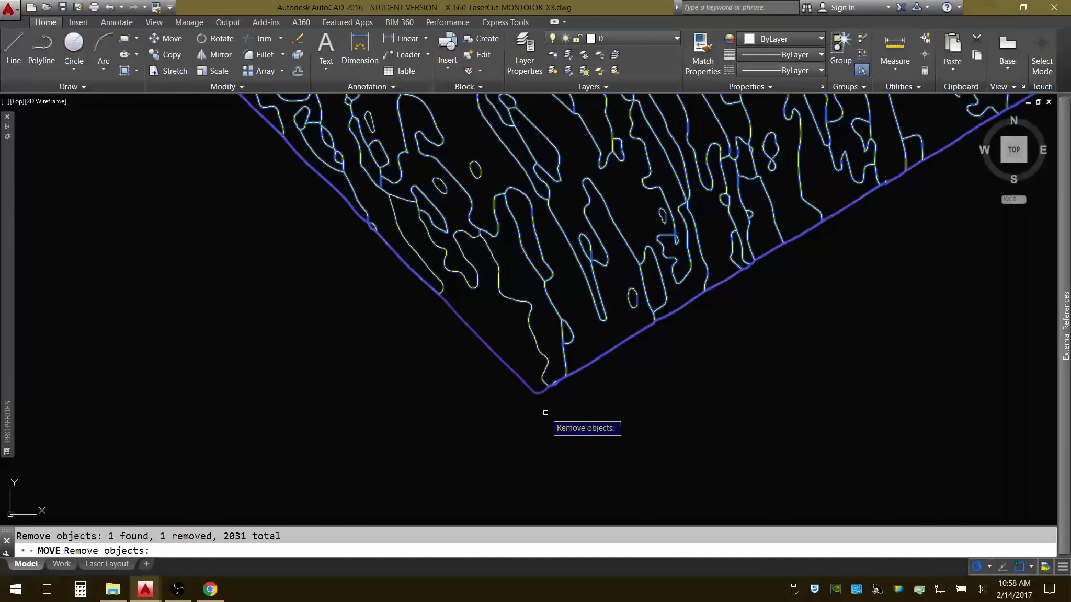
{"action": "left_click", "coordinate": [938, 151]}
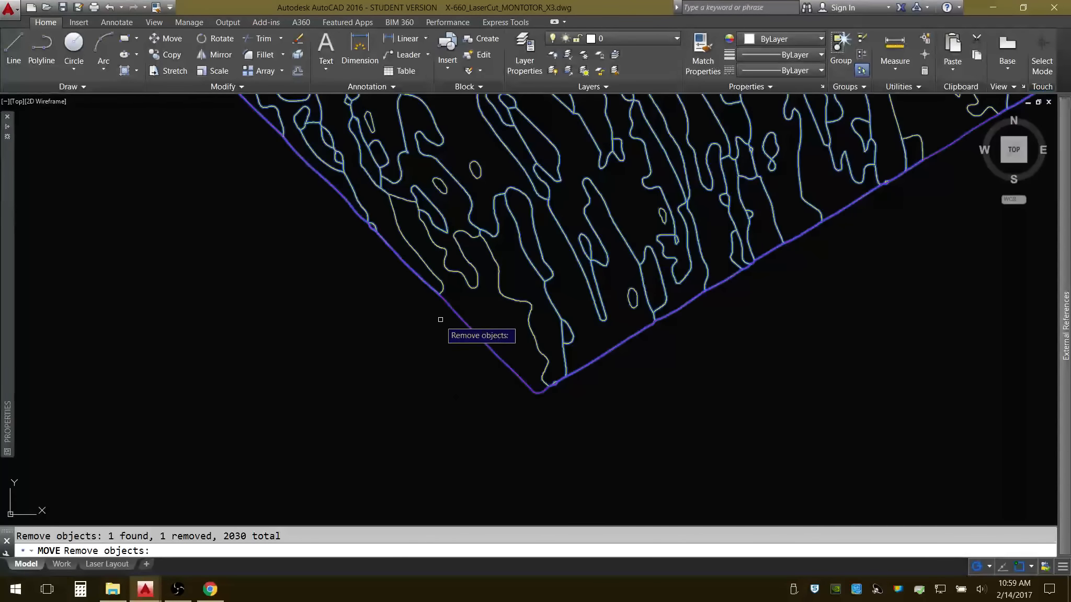
{"action": "left_click", "coordinate": [430, 284]}
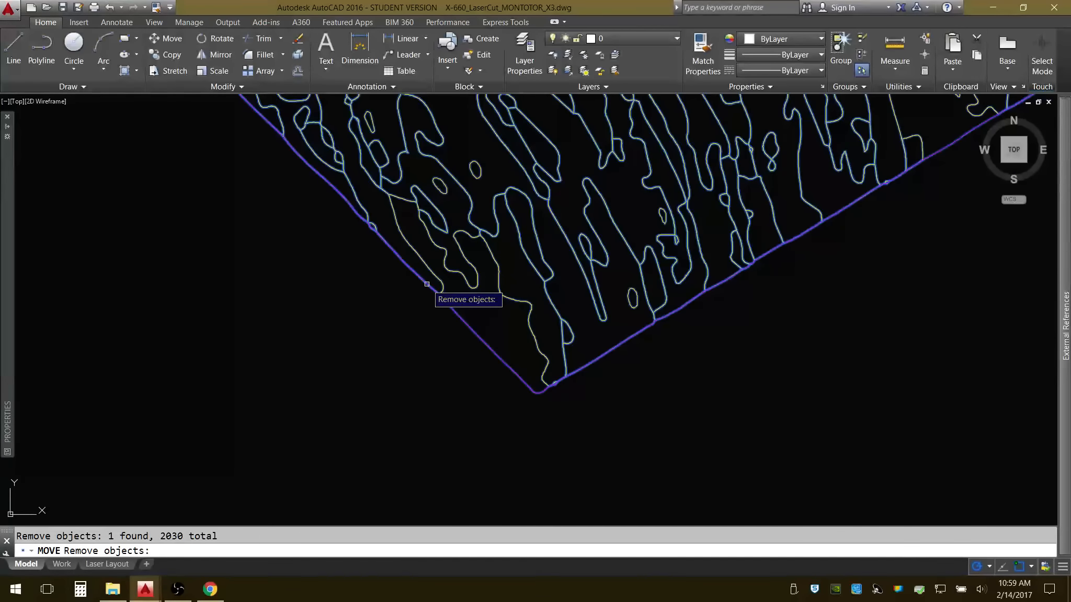
{"action": "left_click", "coordinate": [348, 201]}
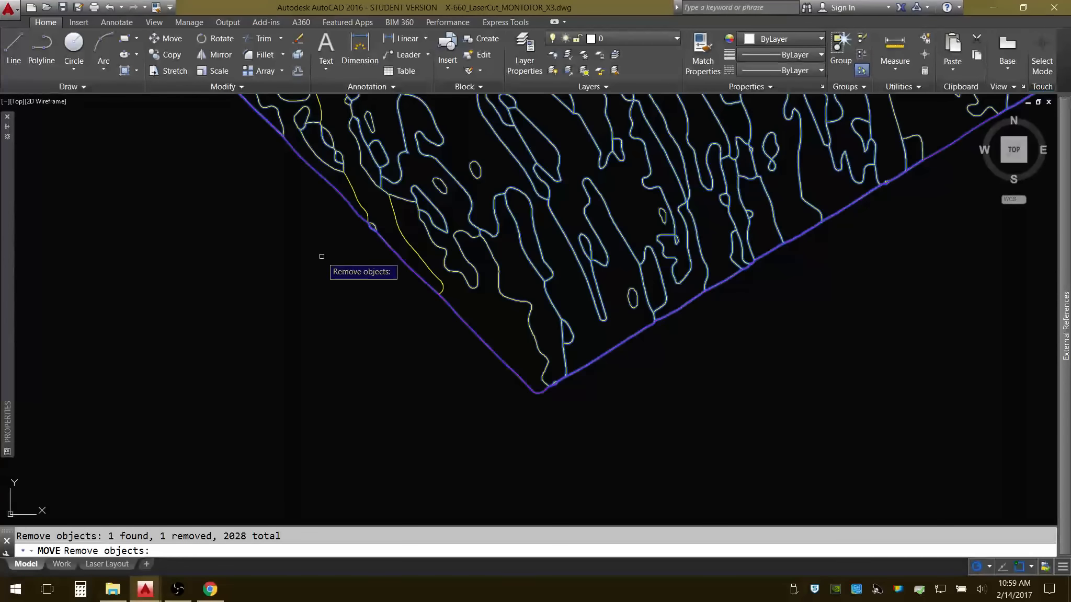
{"action": "key", "text": "Escape"}
Move all the linework of the upper yellow engraving area slightly down and right, so its top edge sits inside the perimeter rectangle.
{"action": "scroll", "coordinate": [311, 318], "scroll_direction": "down", "scroll_amount": 5}
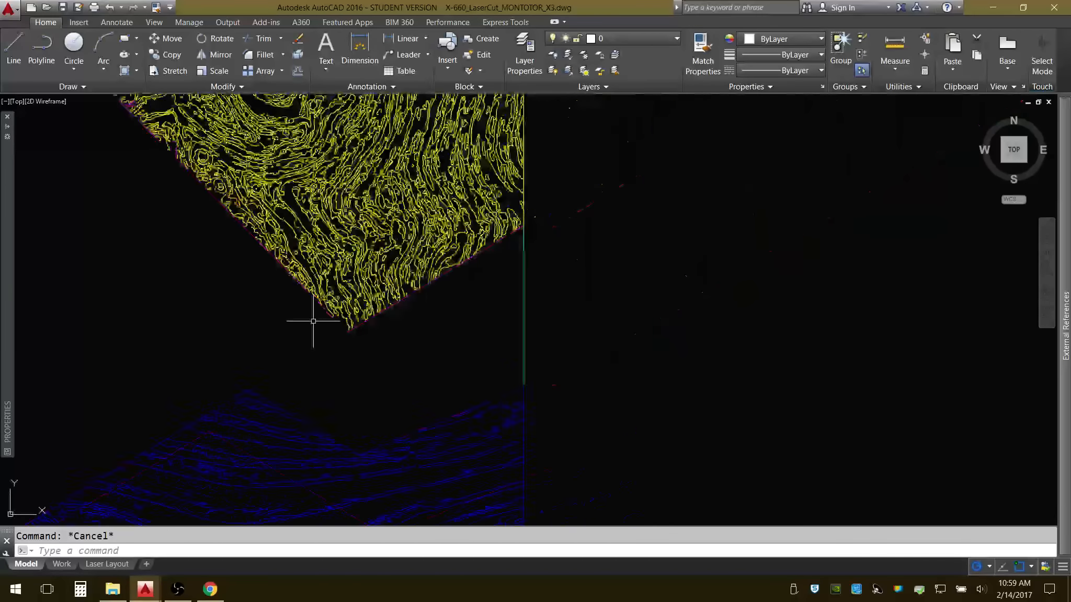
{"action": "middle_click_drag", "start_coordinate": [310, 318], "coordinate": [472, 340]}
{"action": "left_click", "coordinate": [294, 115]}
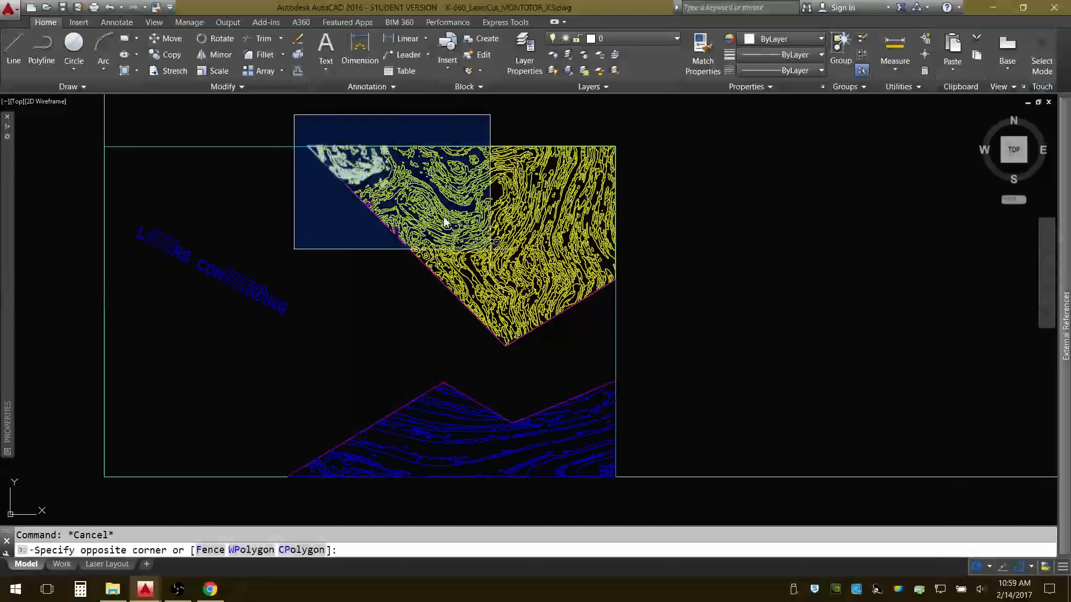
{"action": "left_click", "coordinate": [675, 347]}
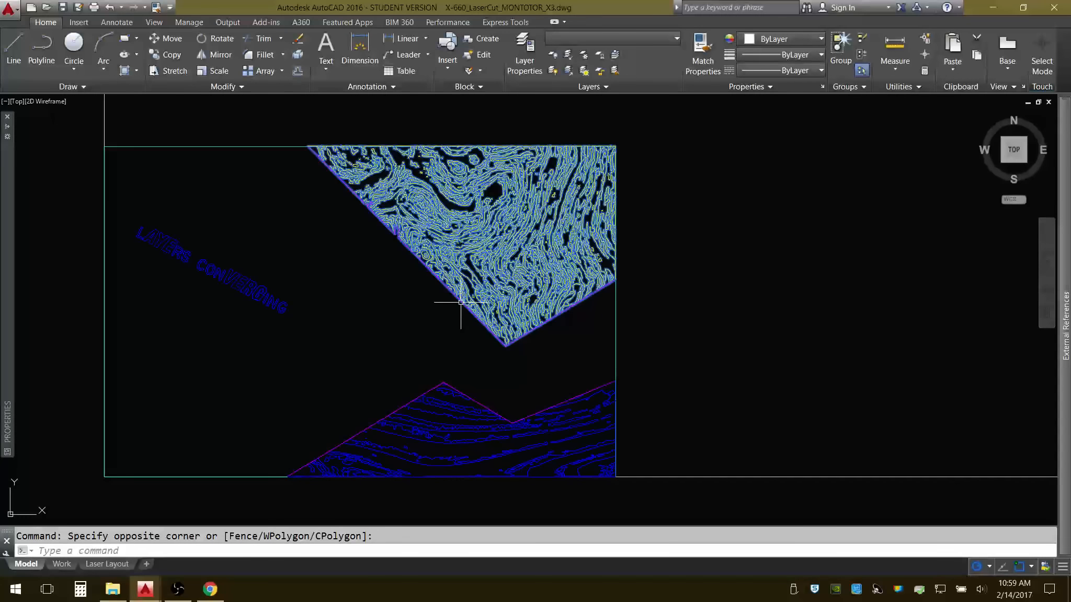
{"action": "type", "text": "move"}
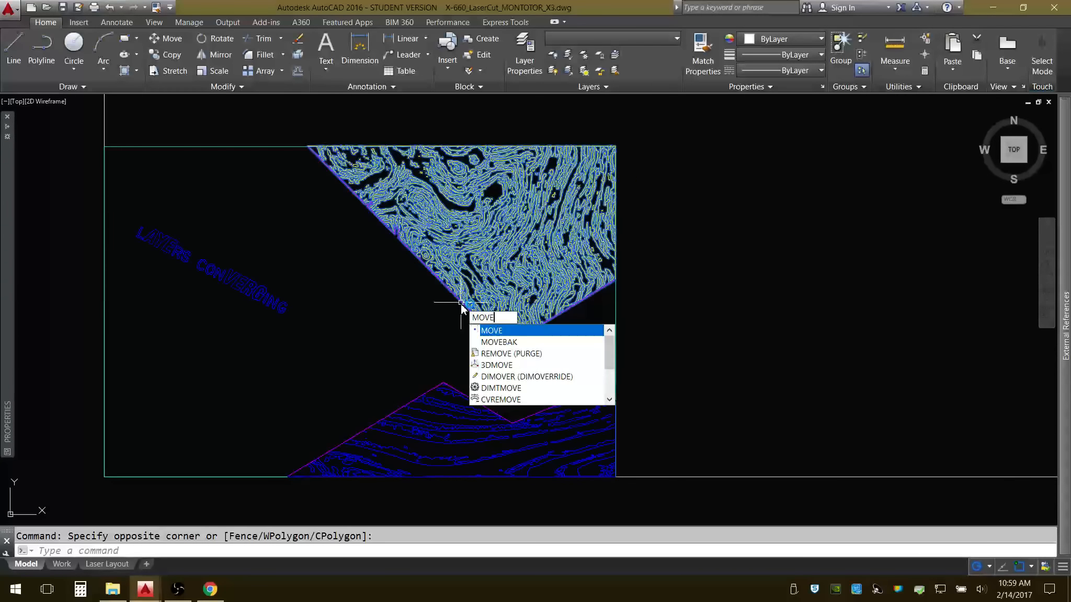
{"action": "key", "text": "Return"}
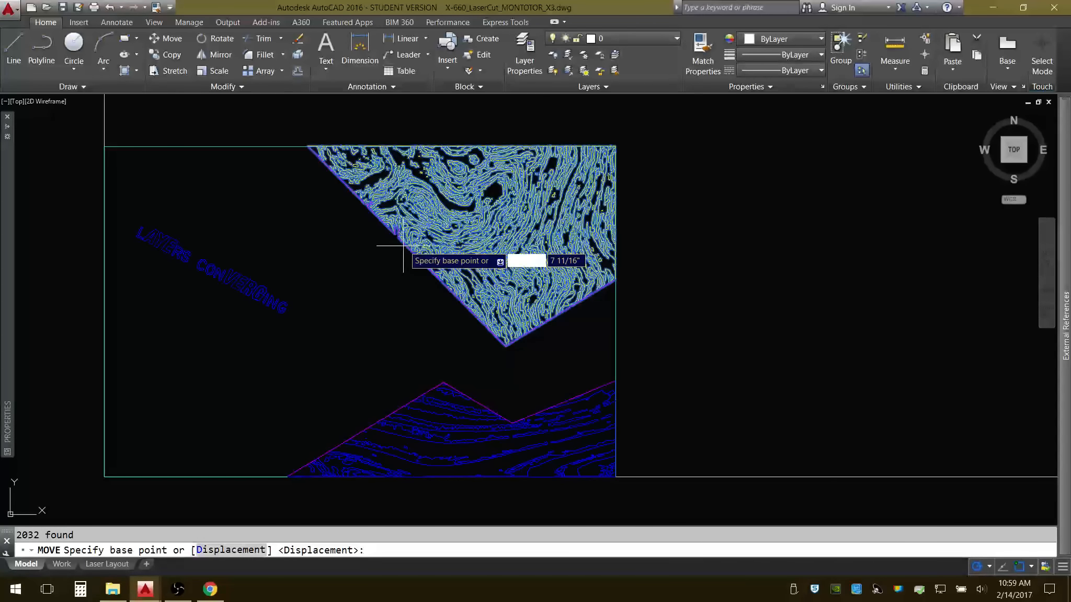
{"action": "scroll", "coordinate": [298, 131], "scroll_direction": "up", "scroll_amount": 5}
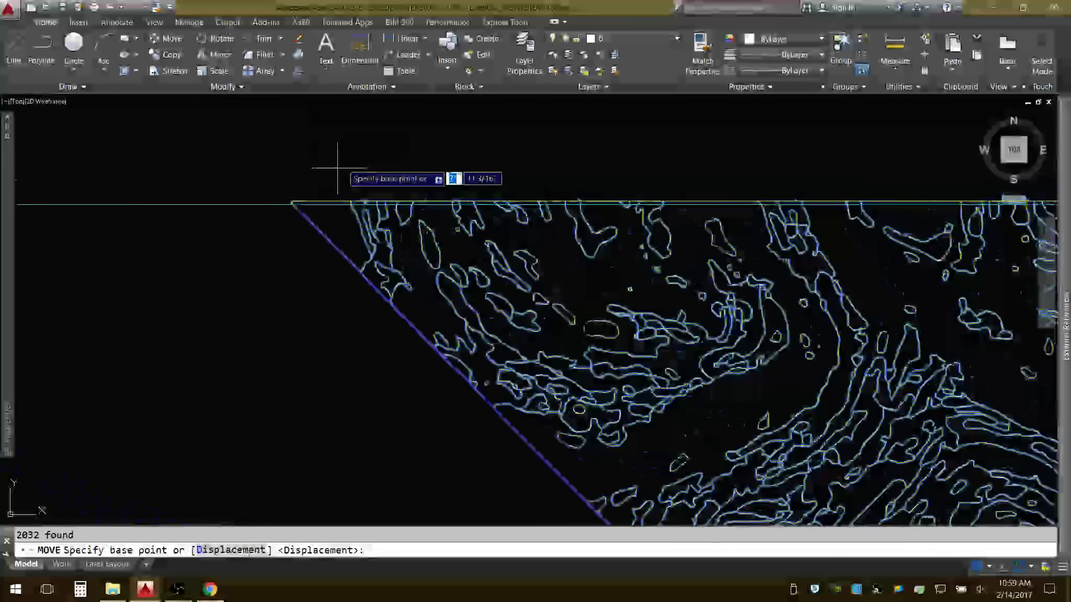
{"action": "left_click", "coordinate": [372, 131]}
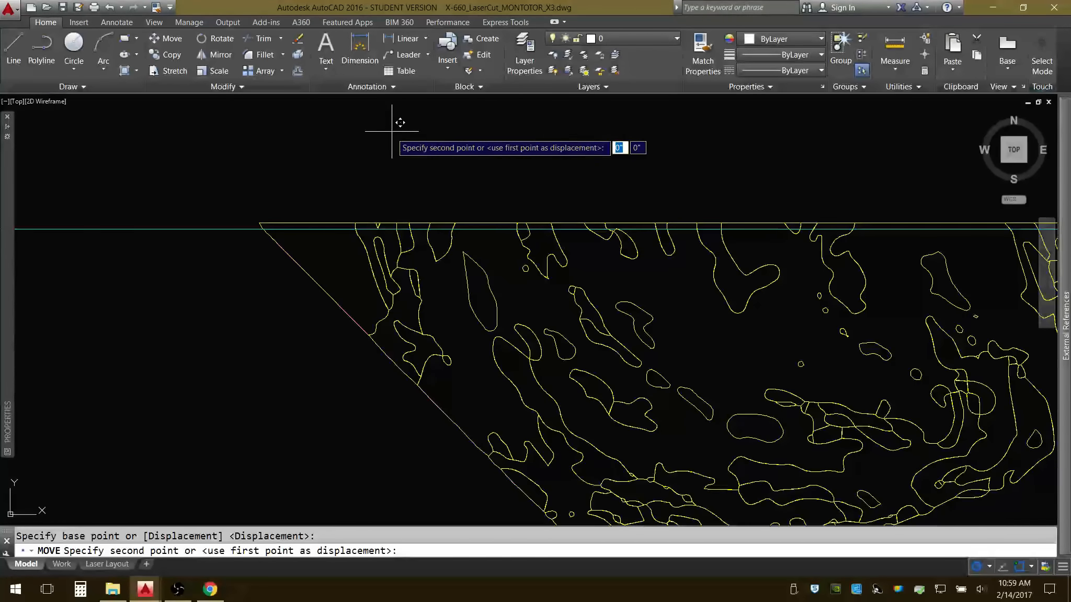
{"action": "key", "text": "XF86AudioLowerVolume"}
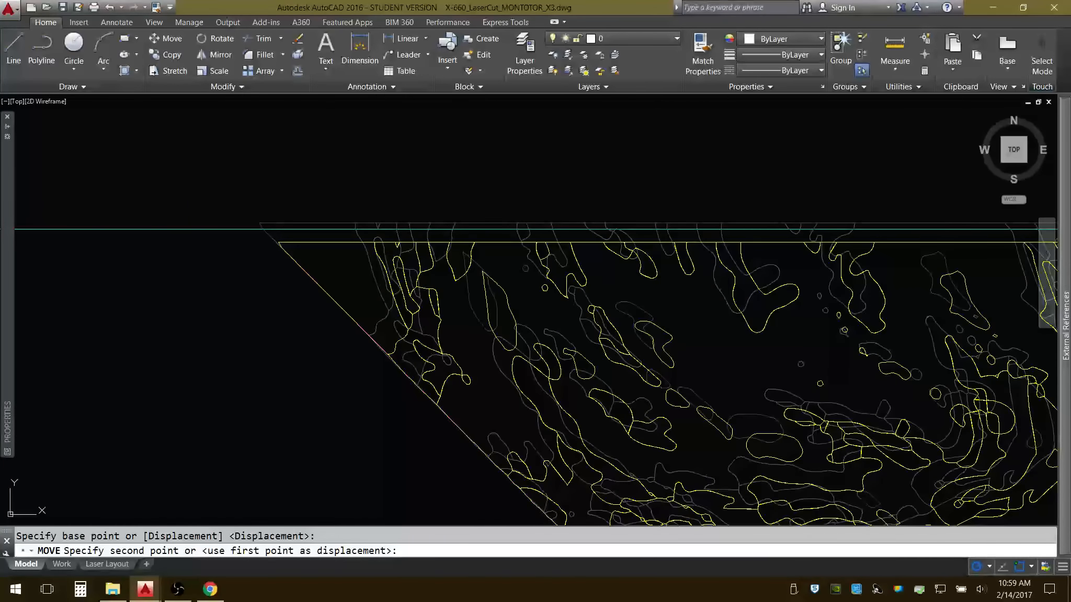
{"action": "left_click", "coordinate": [295, 200]}
{"action": "scroll", "coordinate": [294, 201], "scroll_direction": "down", "scroll_amount": 3}
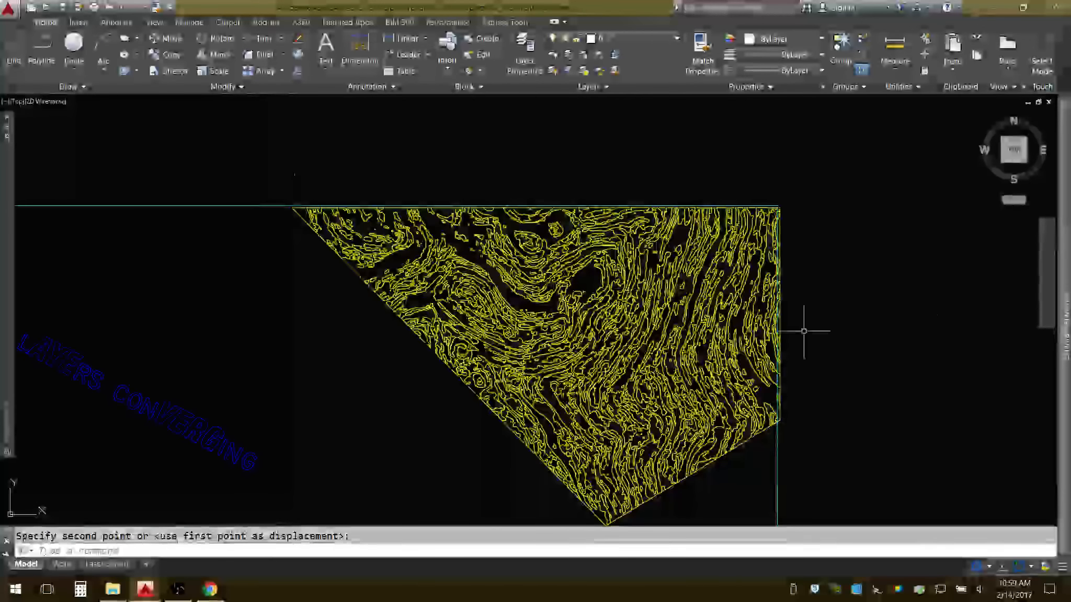
Move the whole upper yellow engraving area slightly left, so its right edge falls just inside the perimeter rectangle.
{"action": "key", "text": "Return"}
{"action": "left_click", "coordinate": [285, 182]}
{"action": "middle_click_drag", "start_coordinate": [734, 440], "coordinate": [681, 392]}
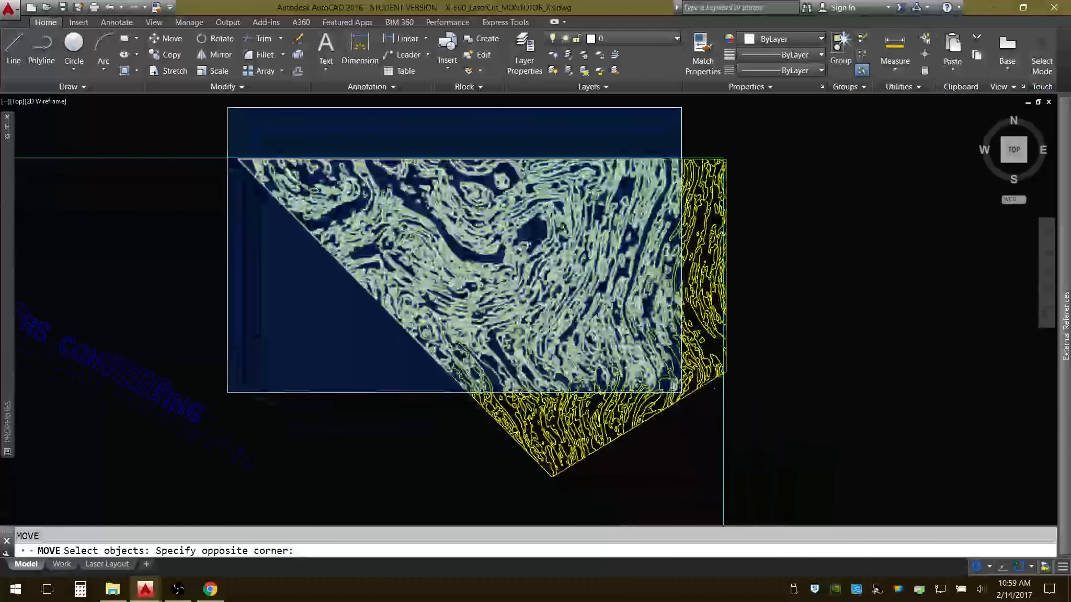
{"action": "left_click", "coordinate": [771, 477]}
{"action": "key", "text": "Return"}
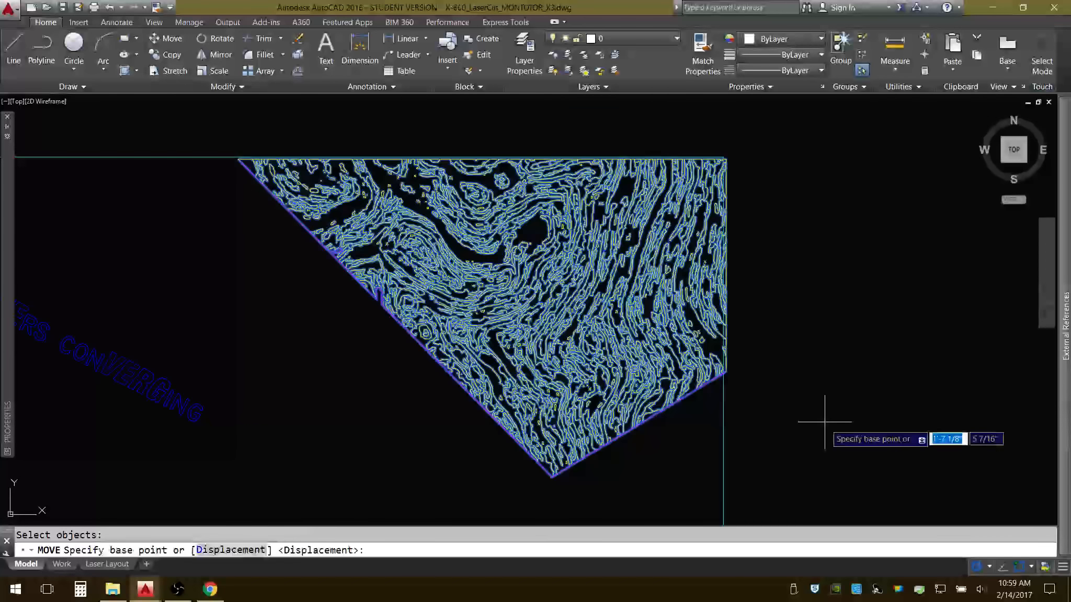
{"action": "left_click", "coordinate": [824, 422]}
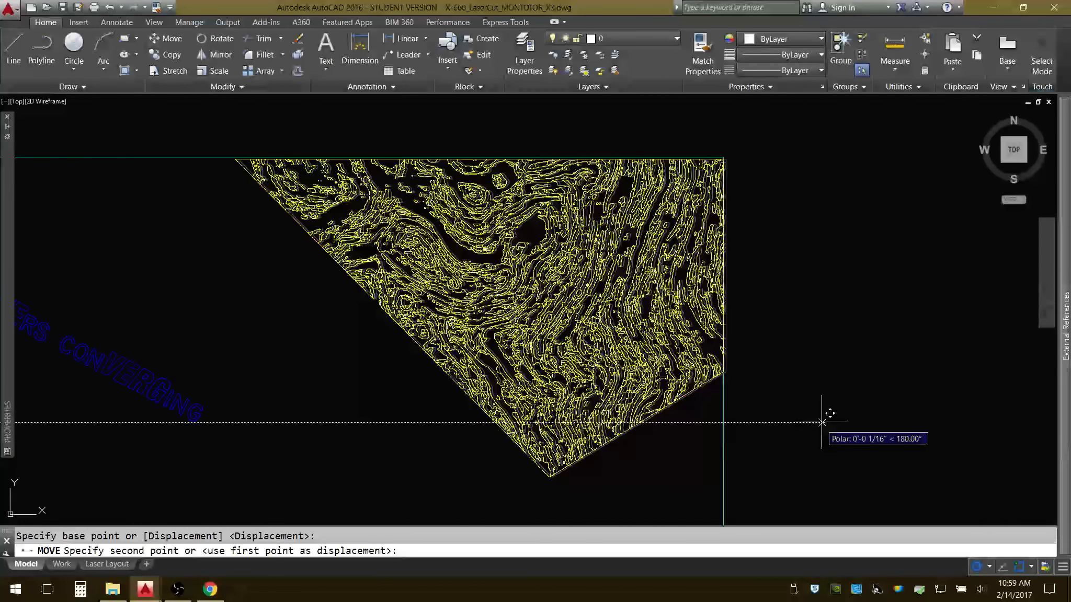
{"action": "left_click", "coordinate": [824, 414]}
Inspect how the upper and lower engraving linework meets the perimeter rectangle at its right edge, corners and bottom edge.
{"action": "scroll", "coordinate": [732, 166], "scroll_direction": "up", "scroll_amount": 3}
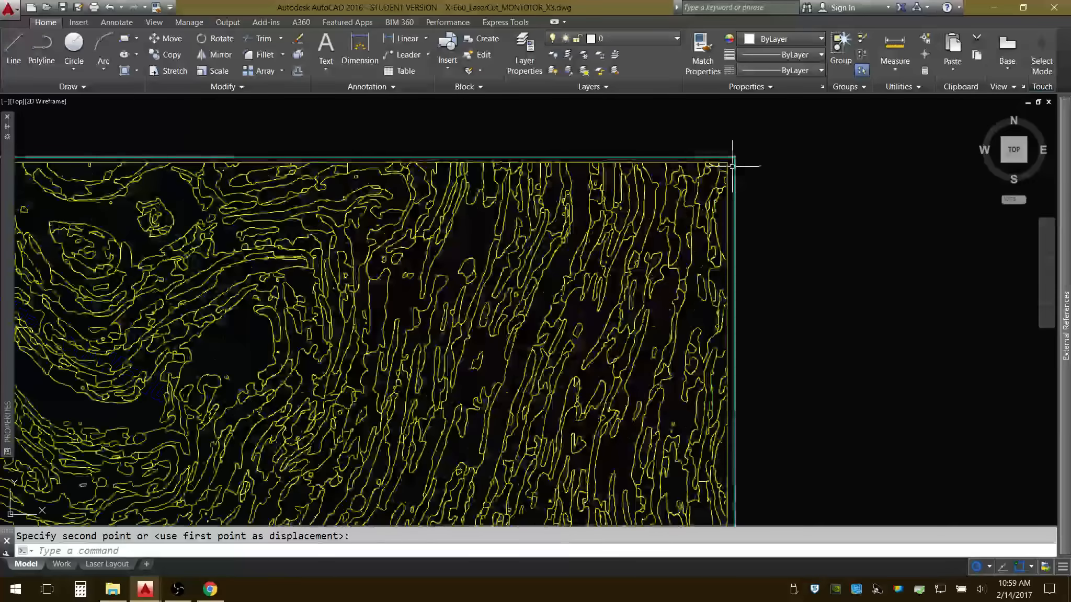
{"action": "scroll", "coordinate": [721, 285], "scroll_direction": "down", "scroll_amount": 5}
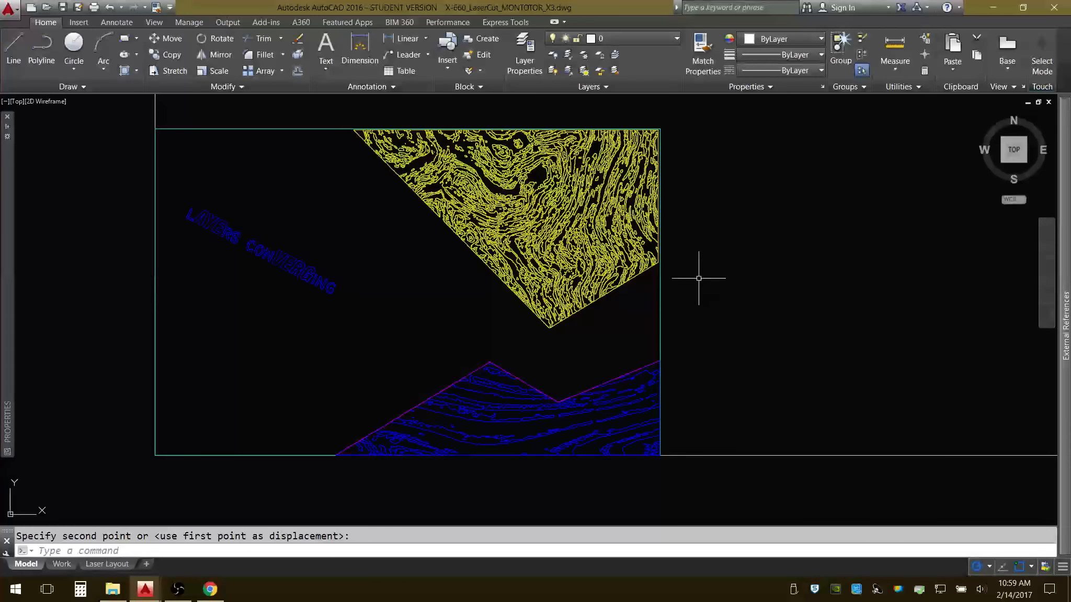
{"action": "scroll", "coordinate": [662, 291], "scroll_direction": "up", "scroll_amount": 4}
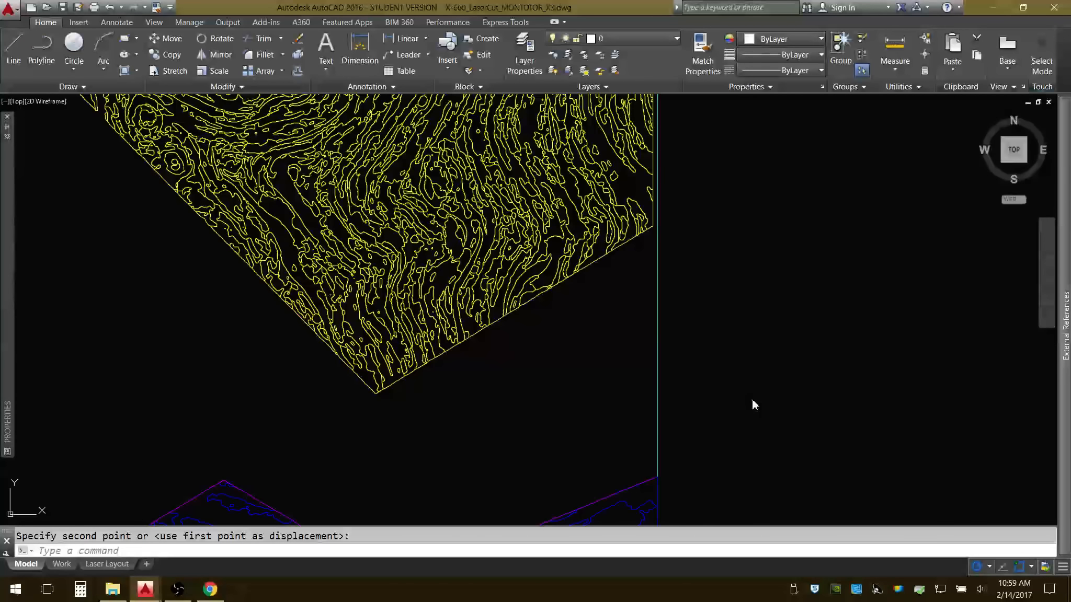
{"action": "key", "text": "F5"}
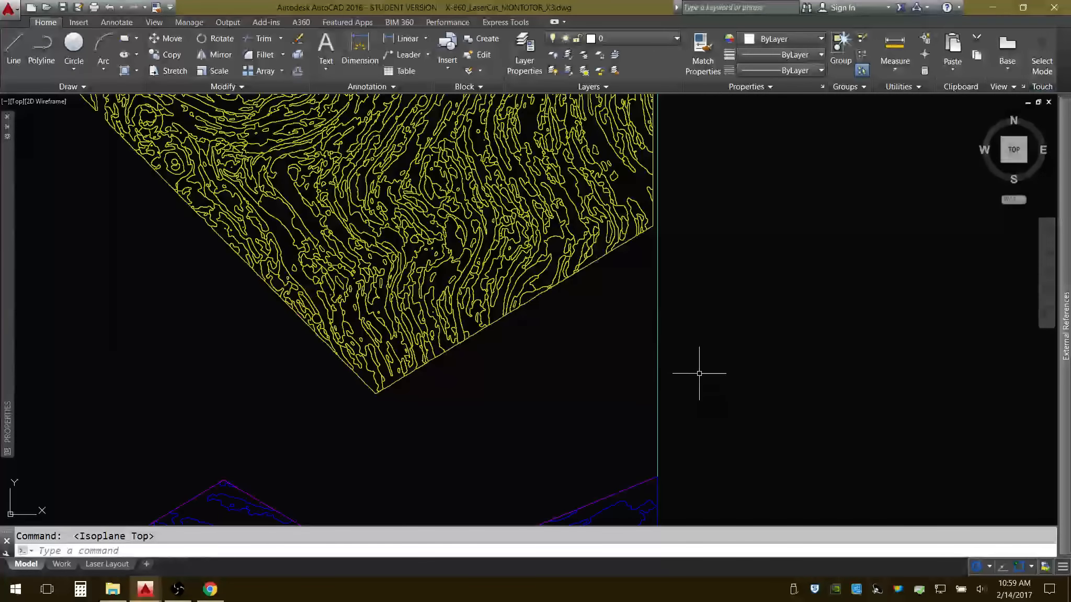
{"action": "scroll", "coordinate": [671, 382], "scroll_direction": "up", "scroll_amount": 5}
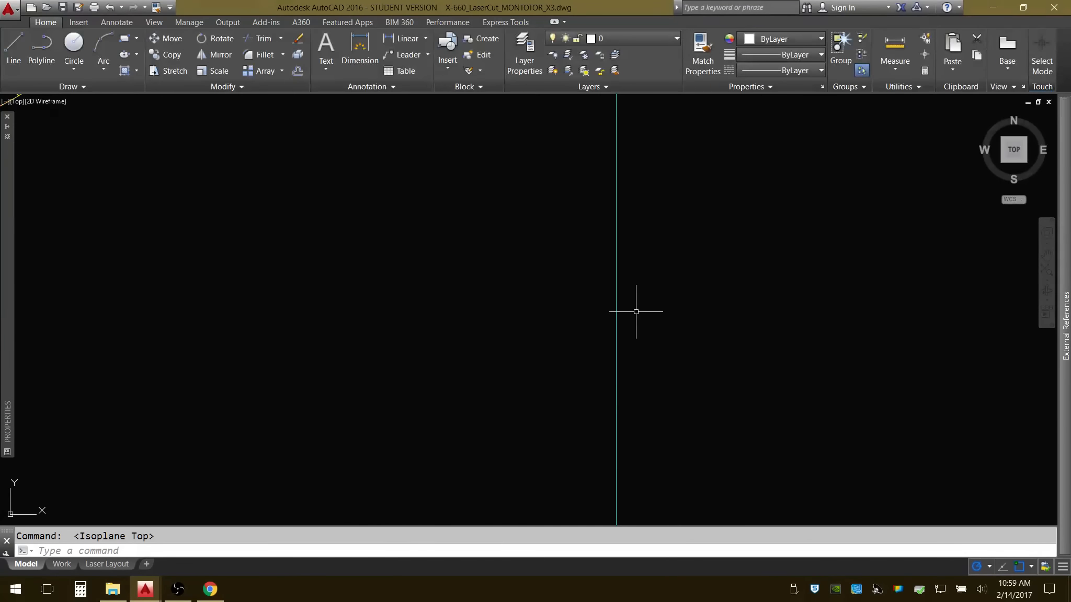
{"action": "scroll", "coordinate": [702, 303], "scroll_direction": "down", "scroll_amount": 4}
{"action": "scroll", "coordinate": [699, 299], "scroll_direction": "down", "scroll_amount": 6}
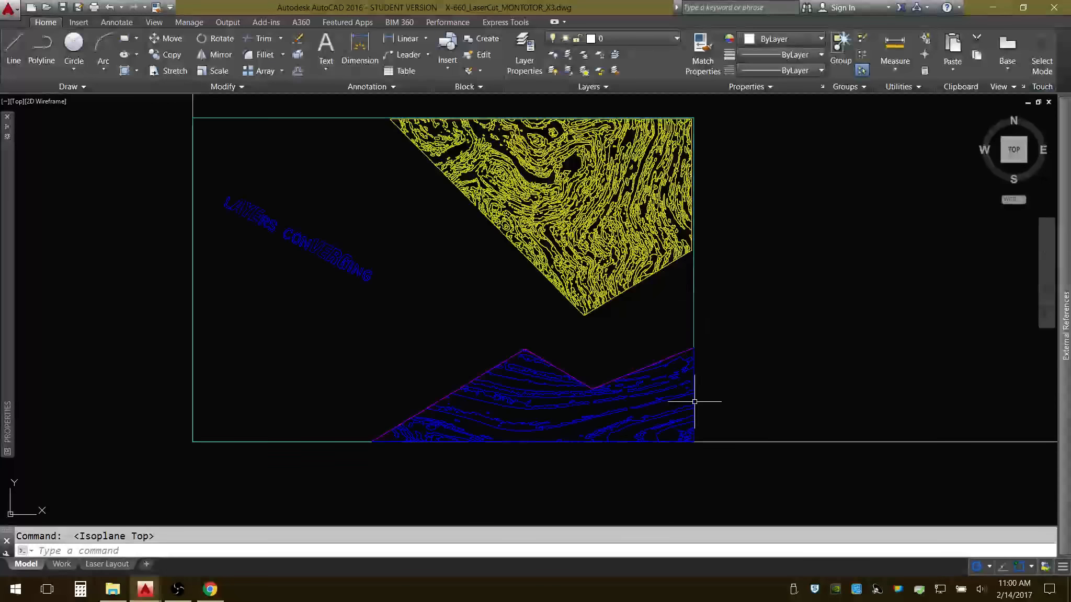
{"action": "scroll", "coordinate": [690, 440], "scroll_direction": "up", "scroll_amount": 4}
{"action": "scroll", "coordinate": [706, 199], "scroll_direction": "up", "scroll_amount": 2}
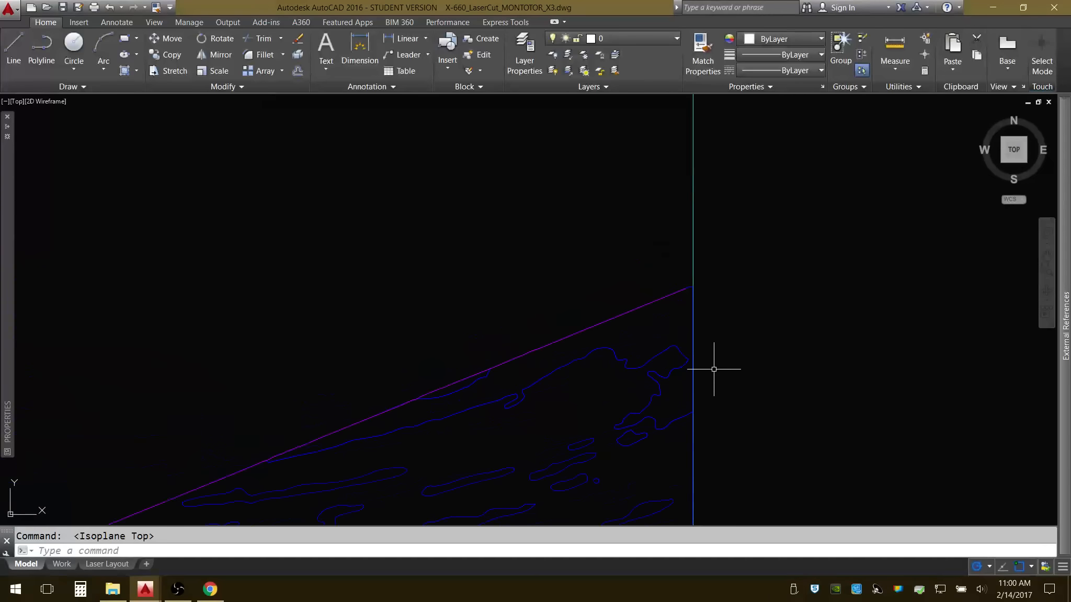
{"action": "scroll", "coordinate": [695, 307], "scroll_direction": "up", "scroll_amount": 5}
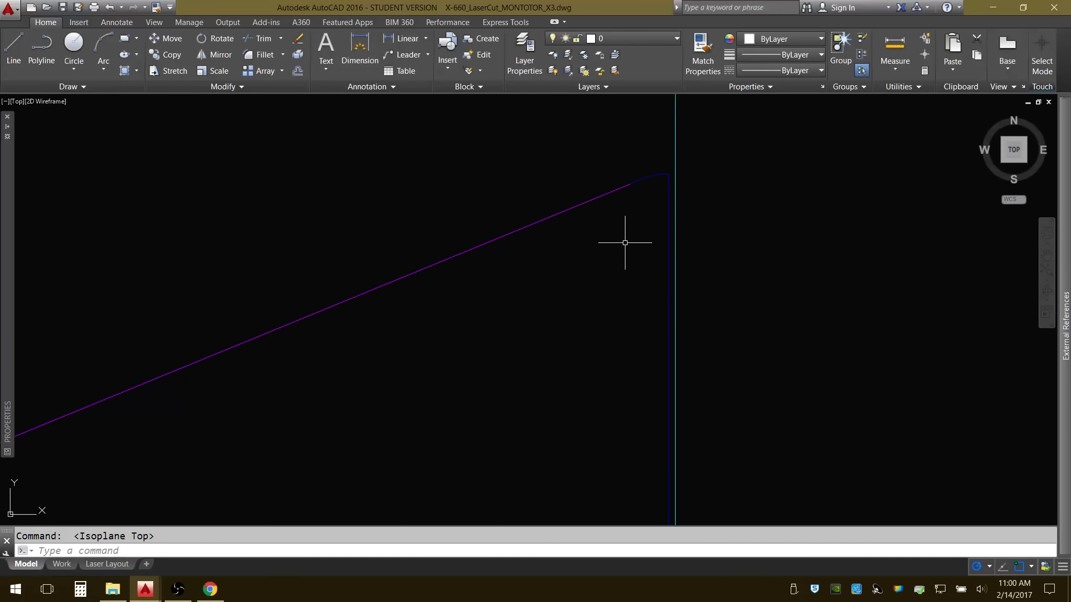
{"action": "scroll", "coordinate": [626, 241], "scroll_direction": "down", "scroll_amount": 2}
{"action": "scroll", "coordinate": [626, 239], "scroll_direction": "down", "scroll_amount": 5}
{"action": "middle_click_drag", "start_coordinate": [580, 311], "coordinate": [688, 330]}
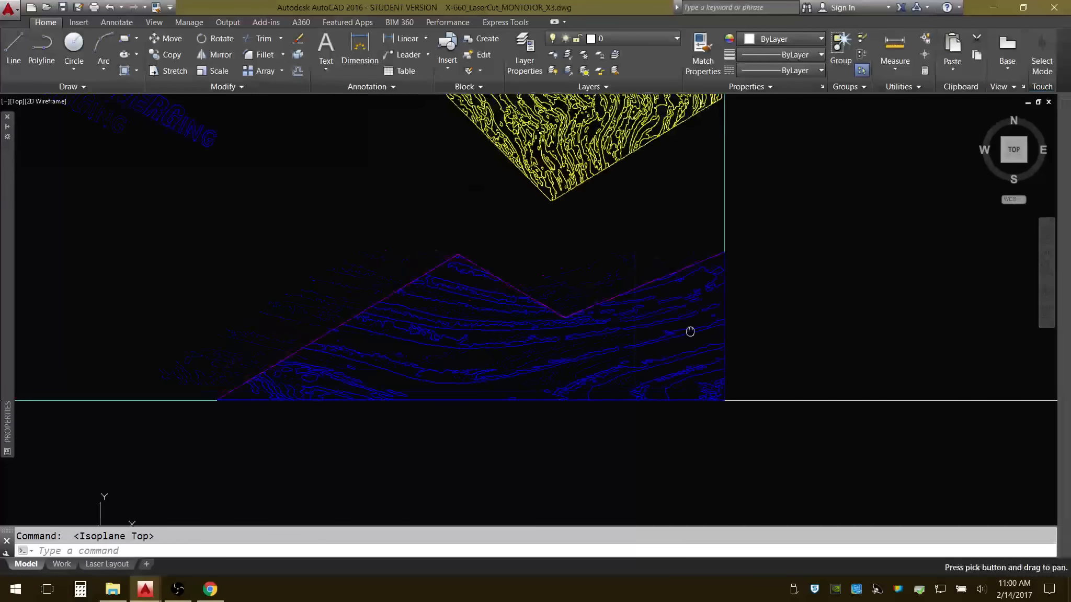
{"action": "scroll", "coordinate": [192, 388], "scroll_direction": "up", "scroll_amount": 6}
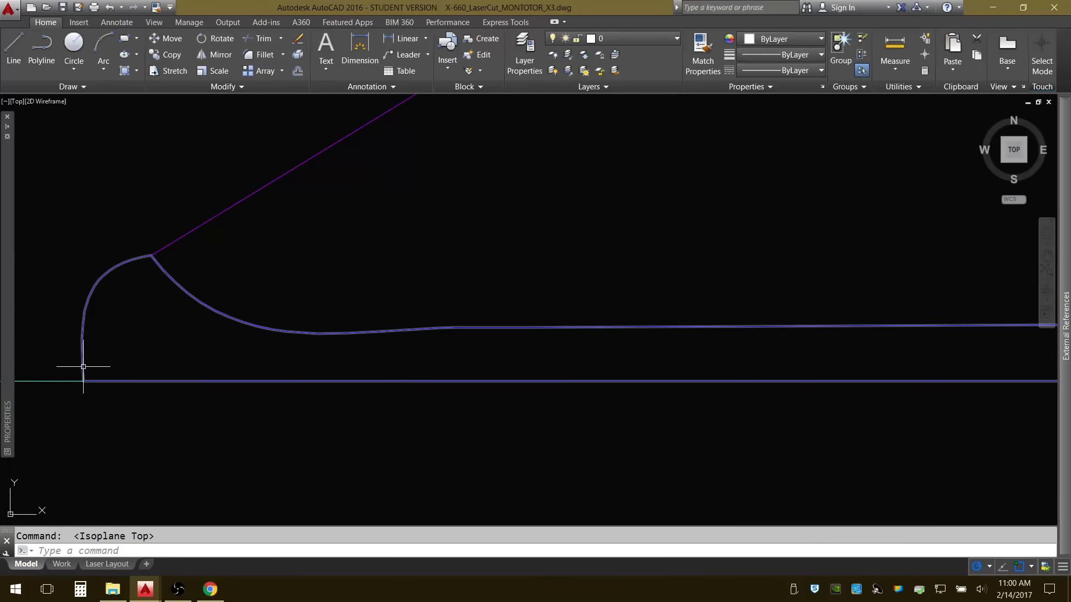
{"action": "scroll", "coordinate": [83, 367], "scroll_direction": "down", "scroll_amount": 9}
{"action": "middle_click_drag", "start_coordinate": [83, 366], "coordinate": [313, 367]}
Move all the linework of the lower blue engraving area slightly up and left, clear of the perimeter rectangle's bottom and right edges.
{"action": "left_click", "coordinate": [264, 179]}
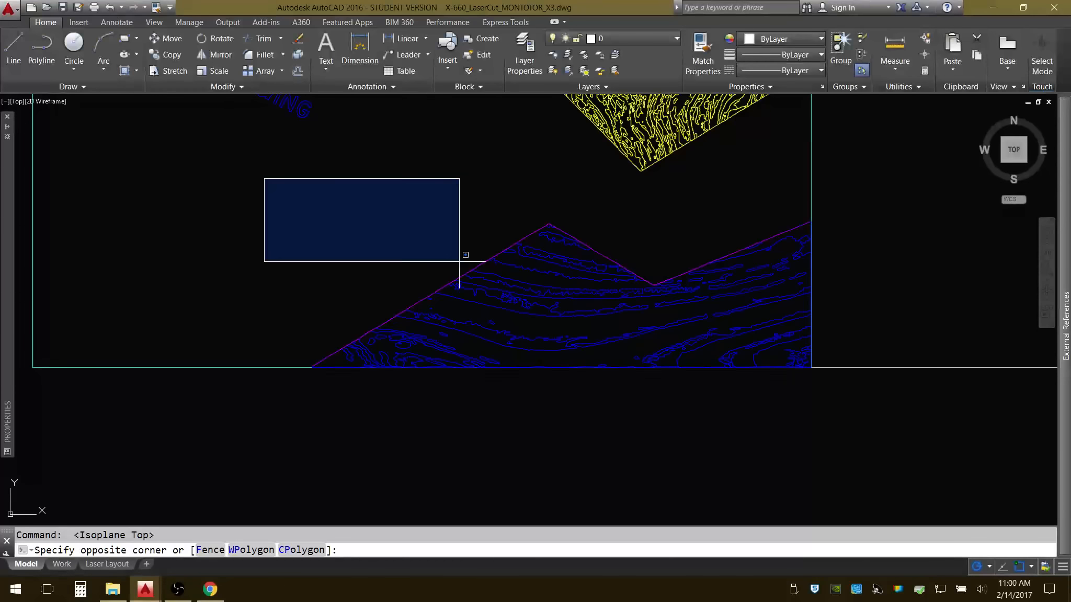
{"action": "left_click", "coordinate": [849, 379]}
{"action": "scroll", "coordinate": [824, 382], "scroll_direction": "up", "scroll_amount": 6}
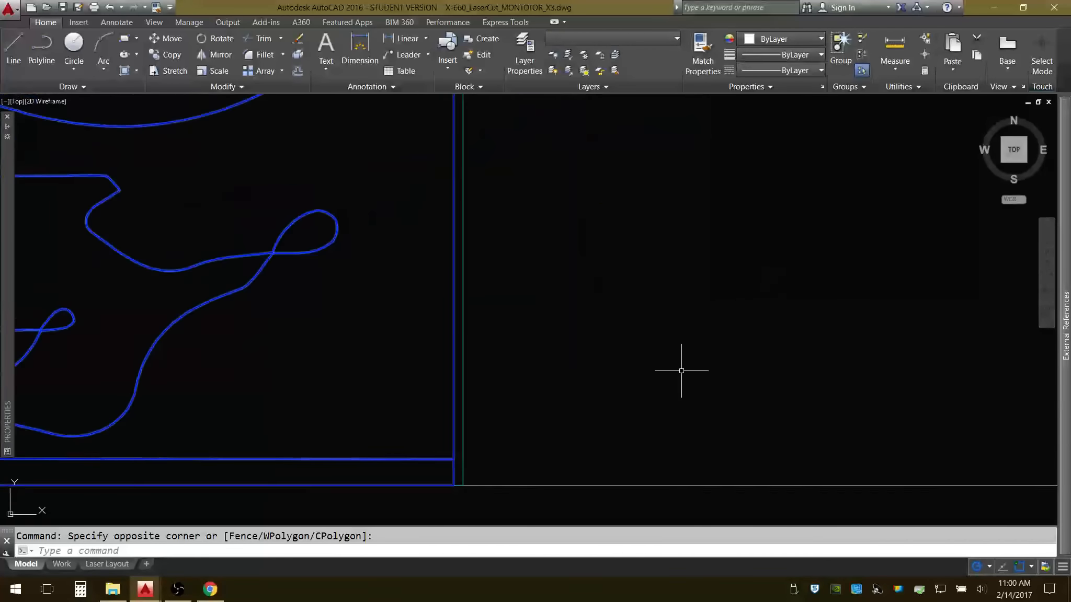
{"action": "middle_click_drag", "start_coordinate": [542, 448], "coordinate": [688, 370]}
{"action": "scroll", "coordinate": [705, 361], "scroll_direction": "up", "scroll_amount": 2}
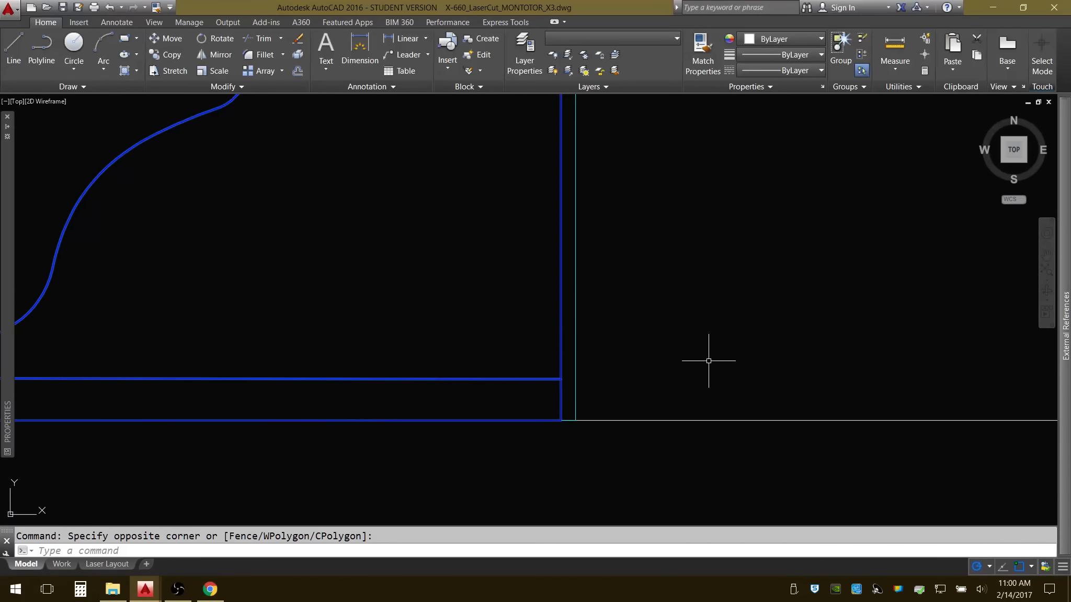
{"action": "type", "text": "m"}
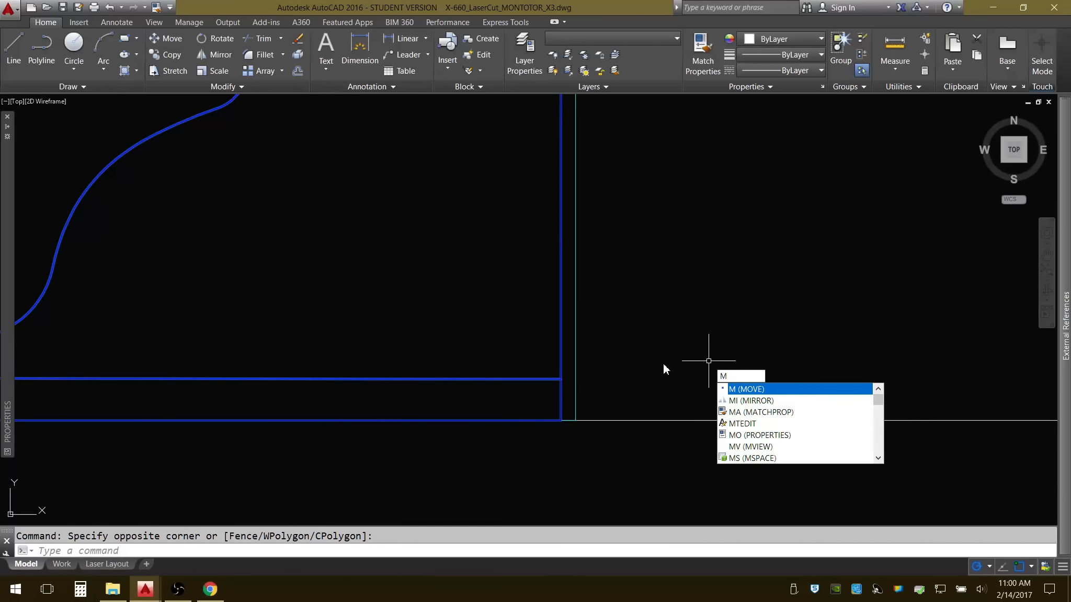
{"action": "key", "text": "Return"}
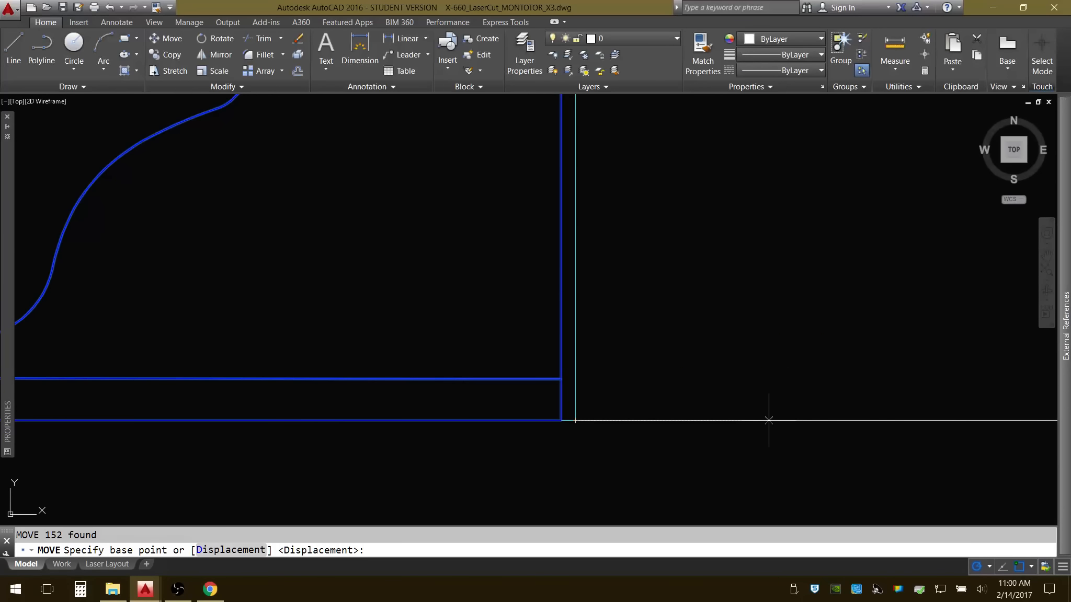
{"action": "left_click", "coordinate": [768, 228]}
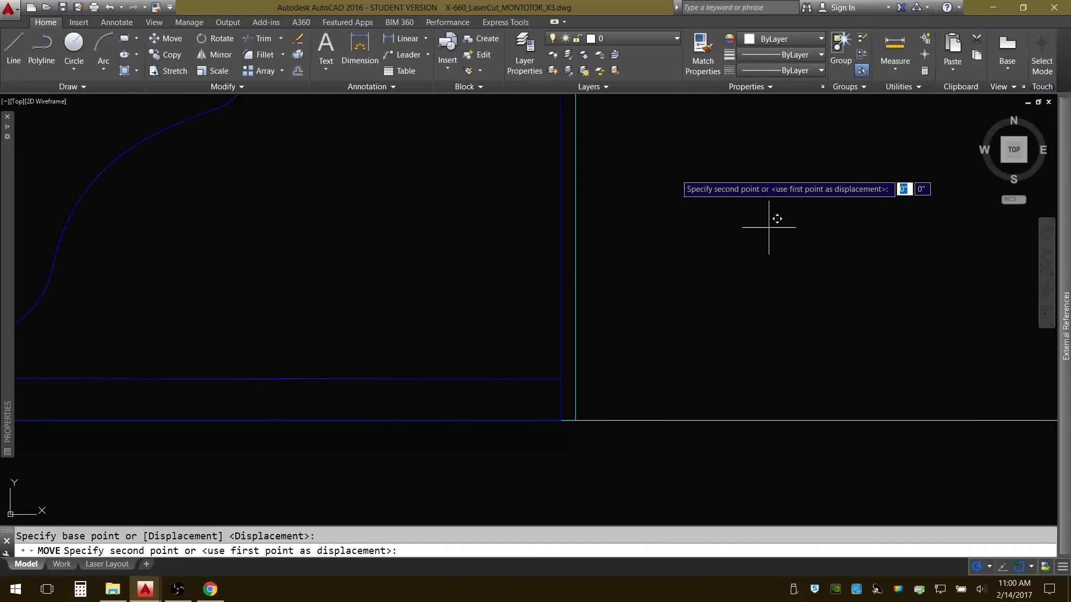
{"action": "left_click", "coordinate": [690, 173]}
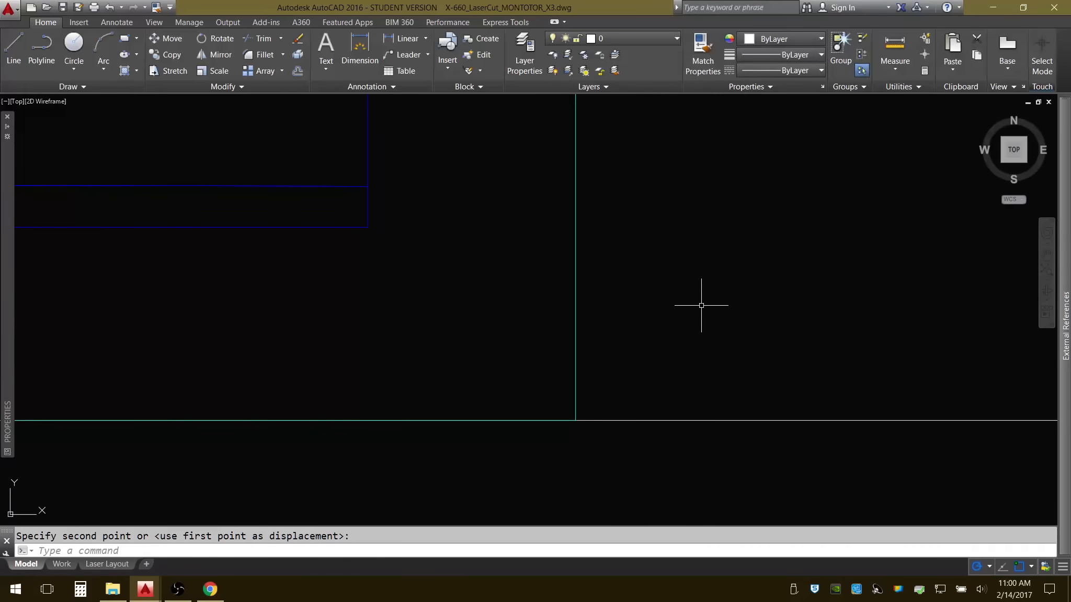
{"action": "scroll", "coordinate": [701, 303], "scroll_direction": "down", "scroll_amount": 3}
{"action": "middle_click_drag", "start_coordinate": [741, 276], "coordinate": [640, 304]}
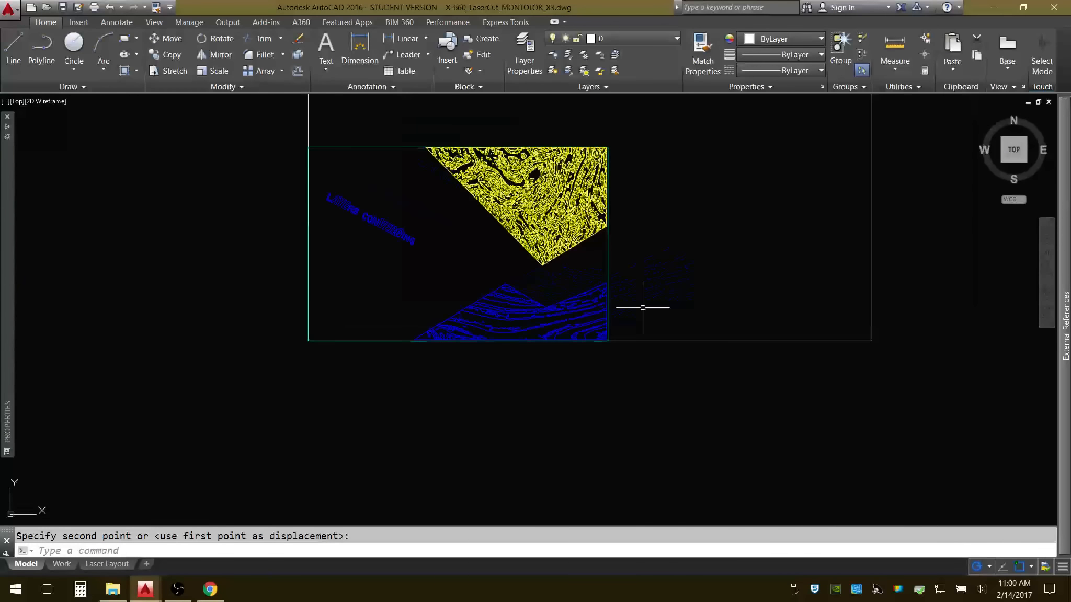
{"action": "scroll", "coordinate": [447, 205], "scroll_direction": "up", "scroll_amount": 2}
{"action": "middle_click_drag", "start_coordinate": [447, 205], "coordinate": [473, 252]}
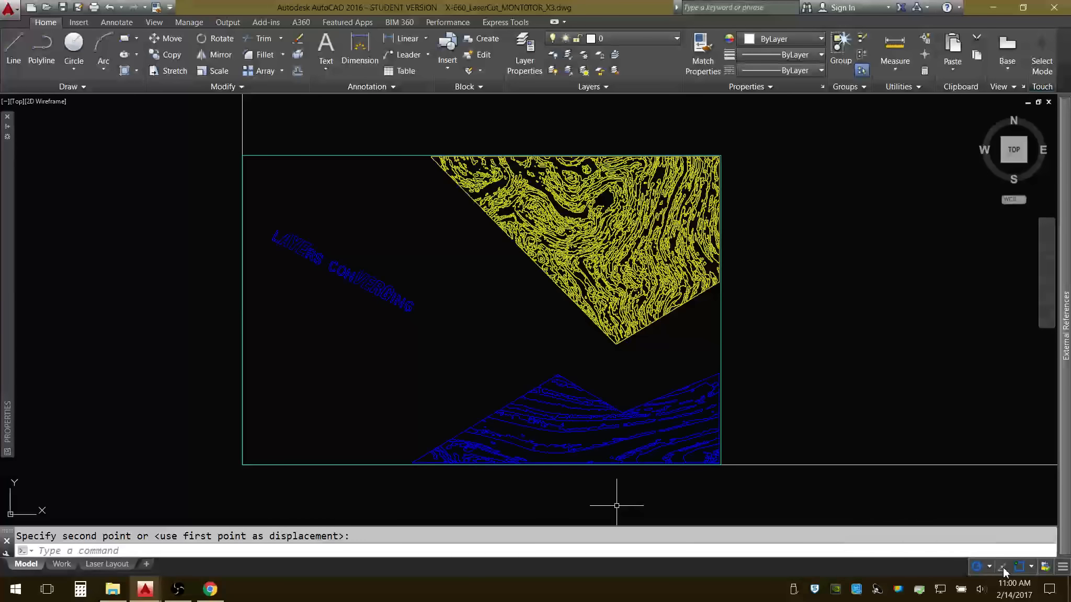
{"action": "left_click", "coordinate": [1063, 567]}
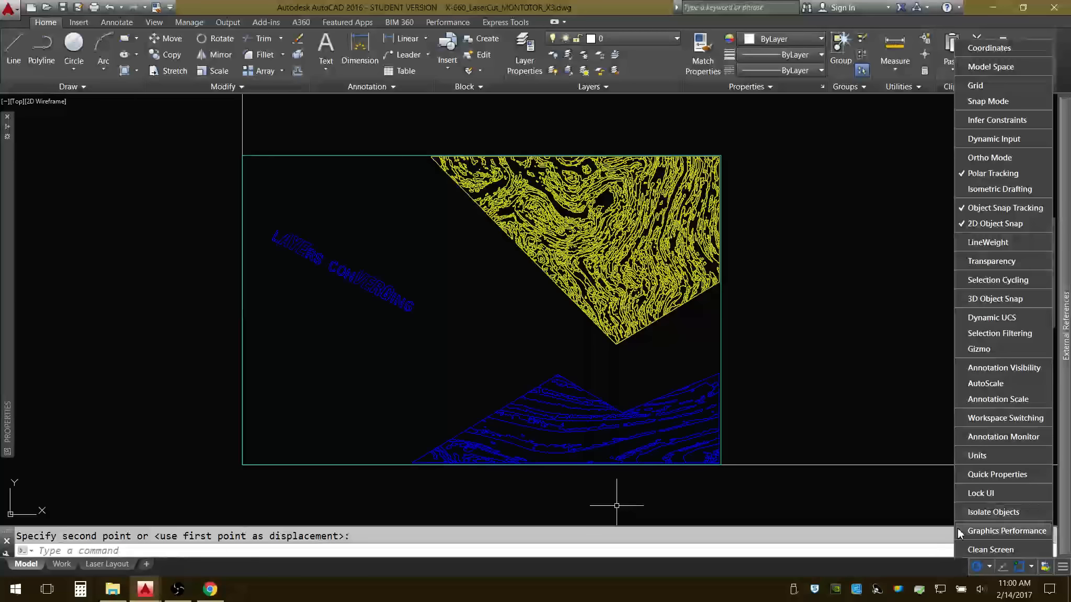
{"action": "left_click", "coordinate": [748, 566]}
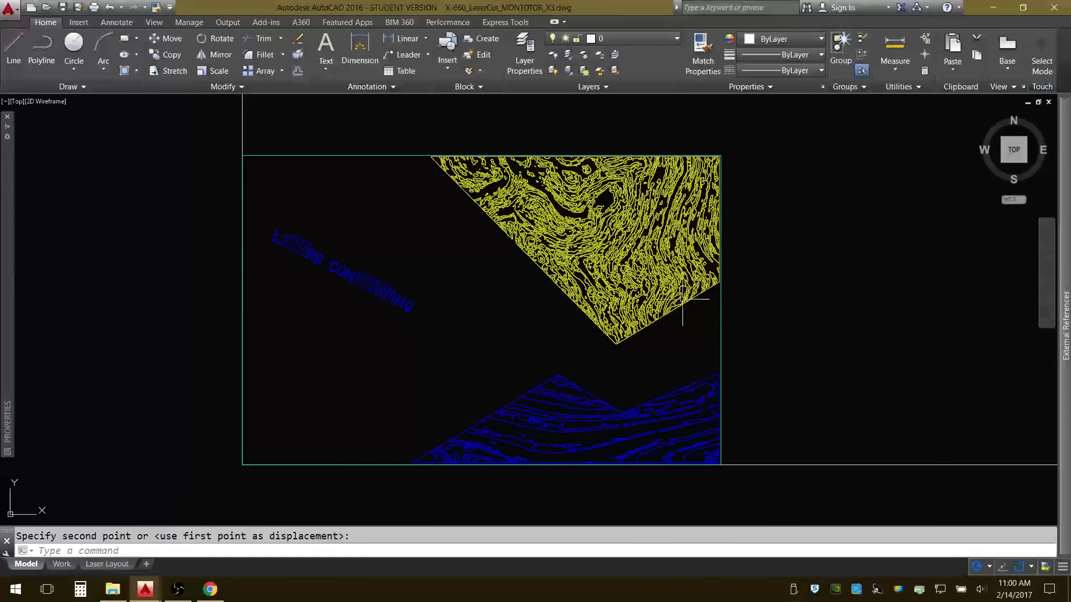
{"action": "scroll", "coordinate": [738, 306], "scroll_direction": "down", "scroll_amount": 2}
{"action": "middle_click_drag", "start_coordinate": [738, 306], "coordinate": [540, 363]}
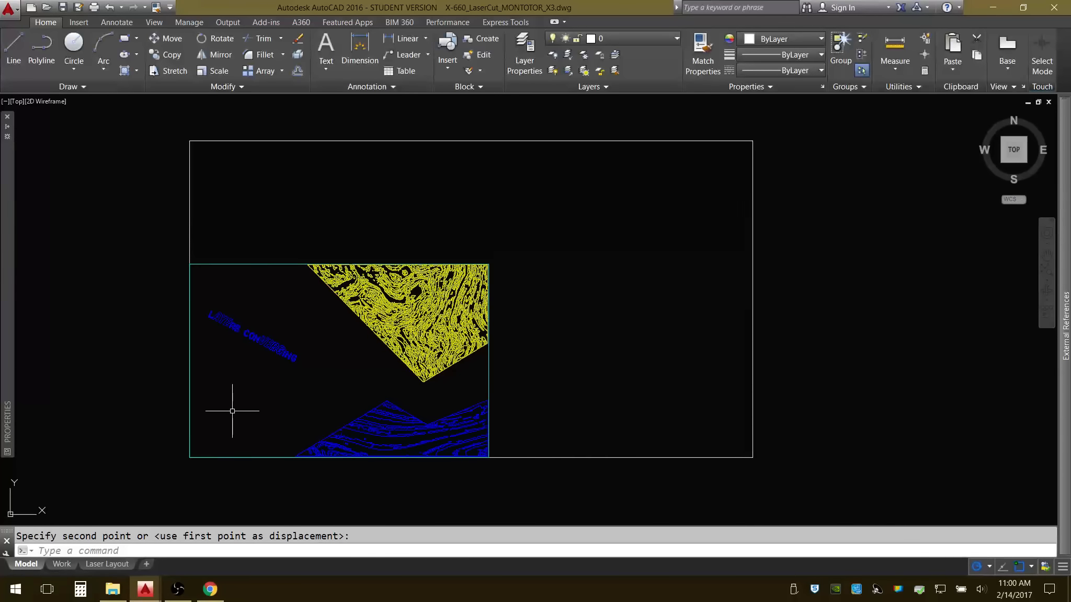
{"action": "middle_click_drag", "start_coordinate": [375, 402], "coordinate": [363, 404]}
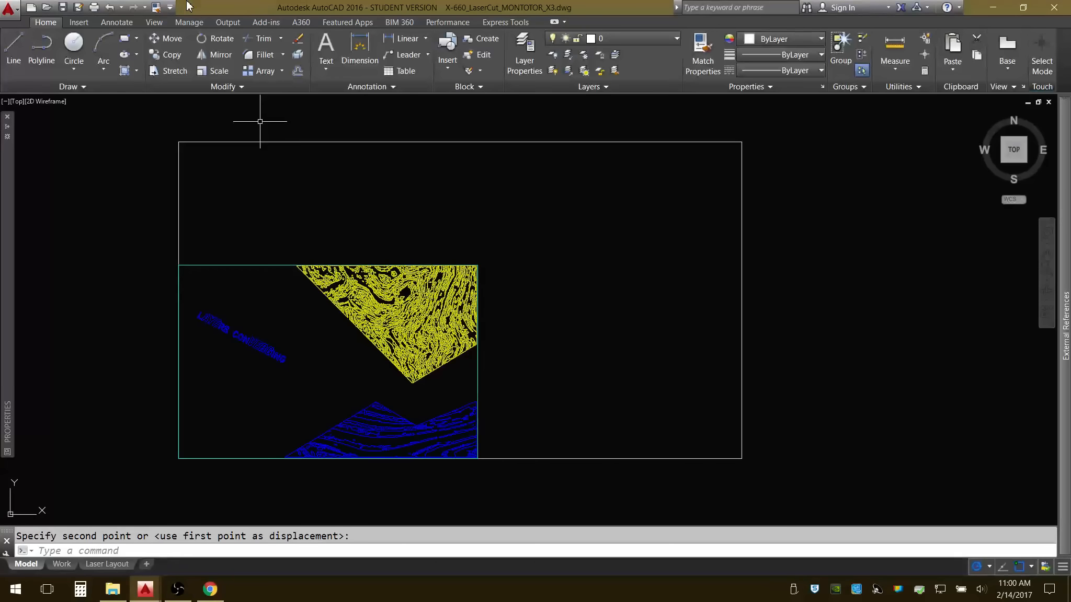
Save the drawing.
{"action": "left_click", "coordinate": [63, 9]}
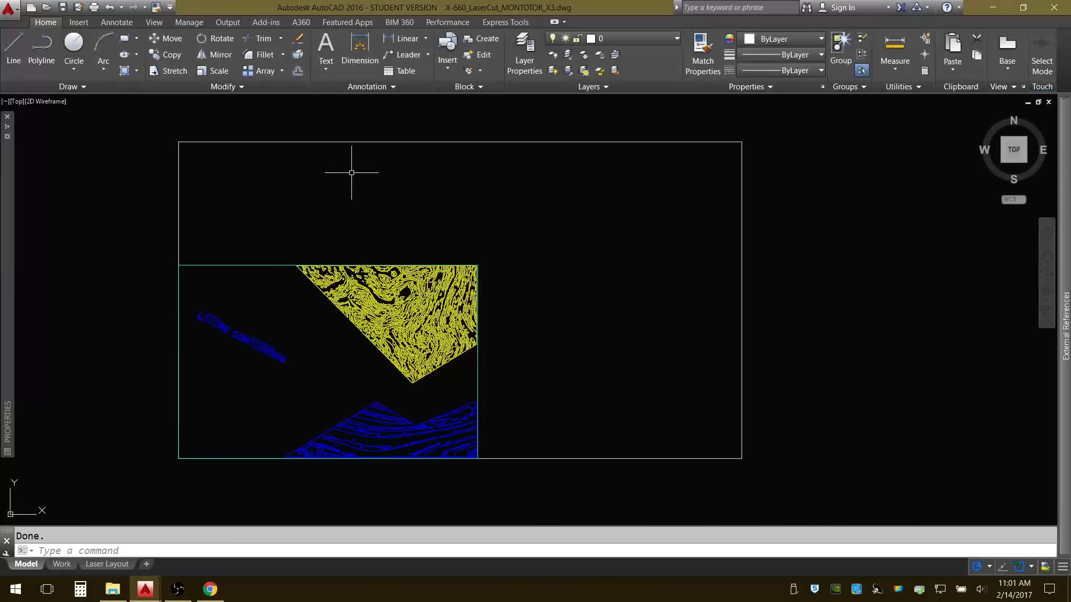
{"action": "left_click", "coordinate": [149, 233]}
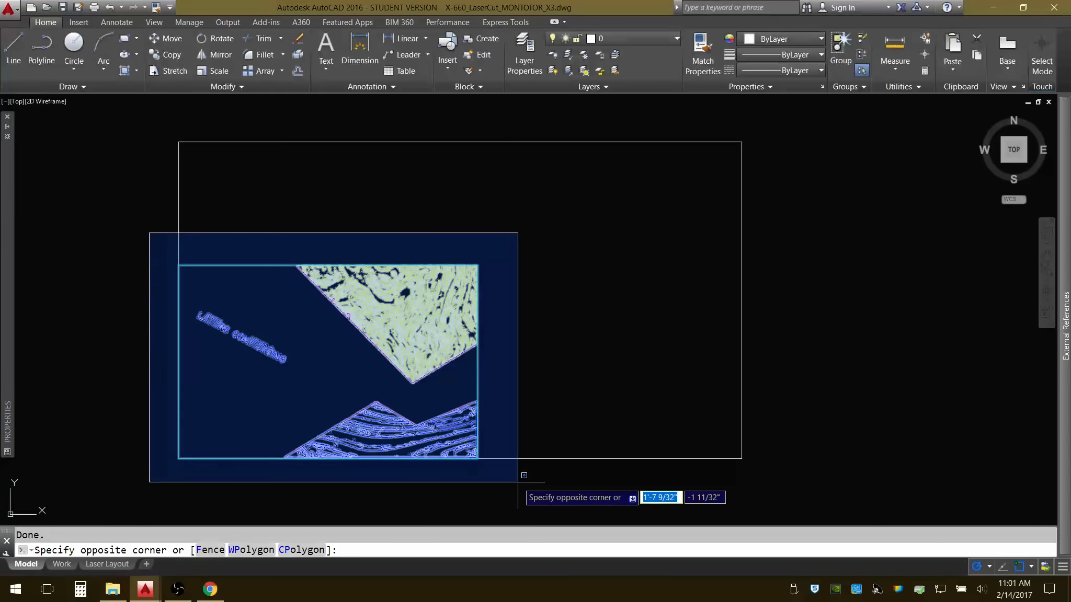
{"action": "left_click", "coordinate": [144, 279]}
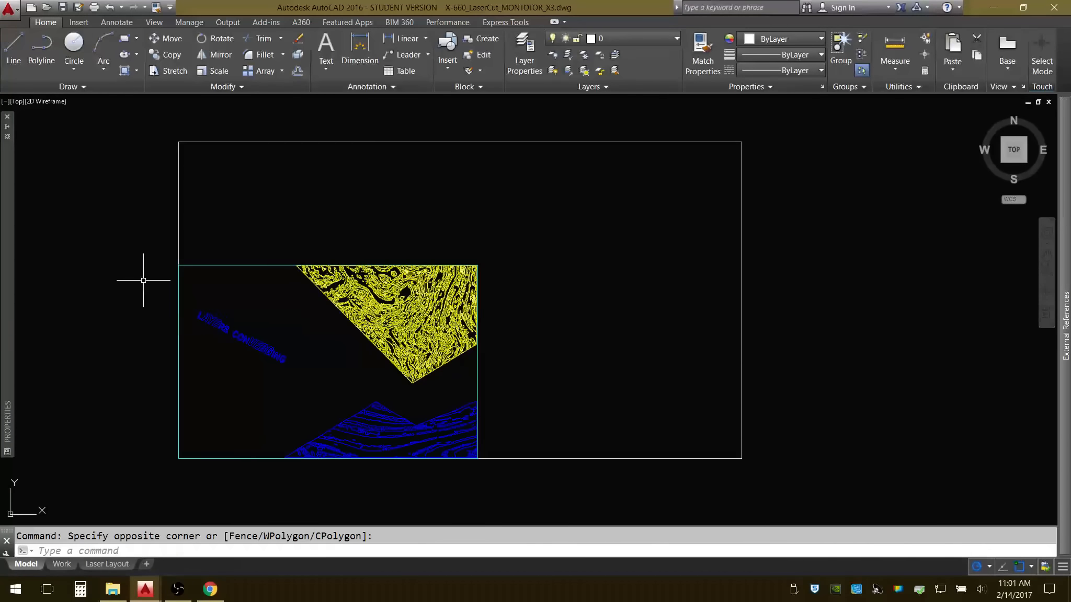
{"action": "key", "text": "Escape"}
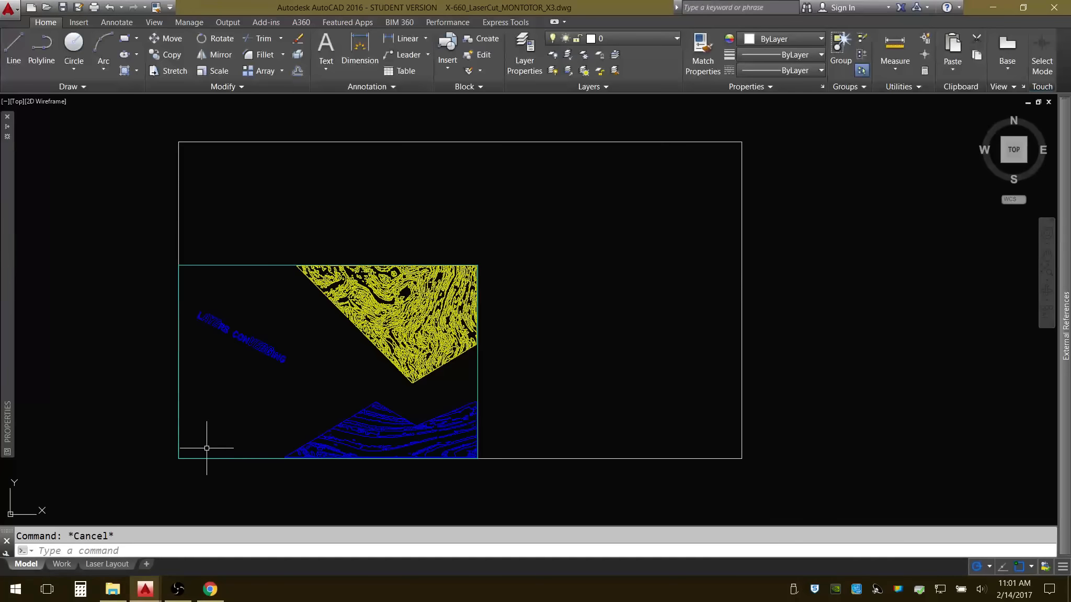
{"action": "scroll", "coordinate": [211, 444], "scroll_direction": "up", "scroll_amount": 2}
{"action": "mouse_move", "coordinate": [252, 438]}
{"action": "middle_mouse_down"}
{"action": "mouse_move", "coordinate": [275, 426]}
{"action": "mouse_move", "coordinate": [242, 447]}
{"action": "middle_mouse_up"}
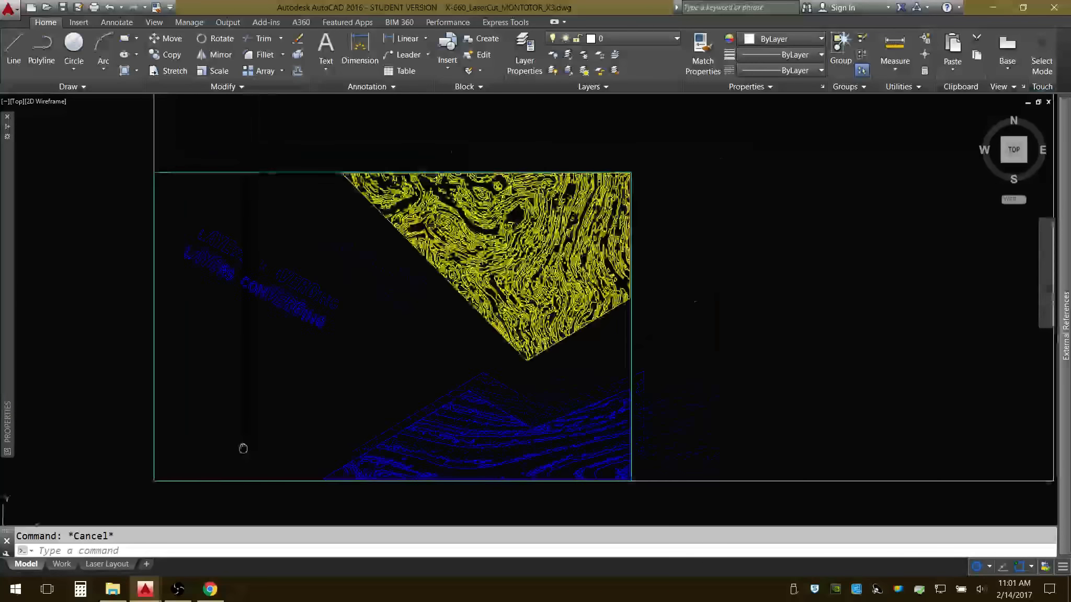
{"action": "scroll", "coordinate": [240, 448], "scroll_direction": "down", "scroll_amount": 2}
{"action": "middle_click_drag", "start_coordinate": [464, 422], "coordinate": [413, 410]}
{"action": "middle_click_drag", "start_coordinate": [610, 389], "coordinate": [690, 398]}
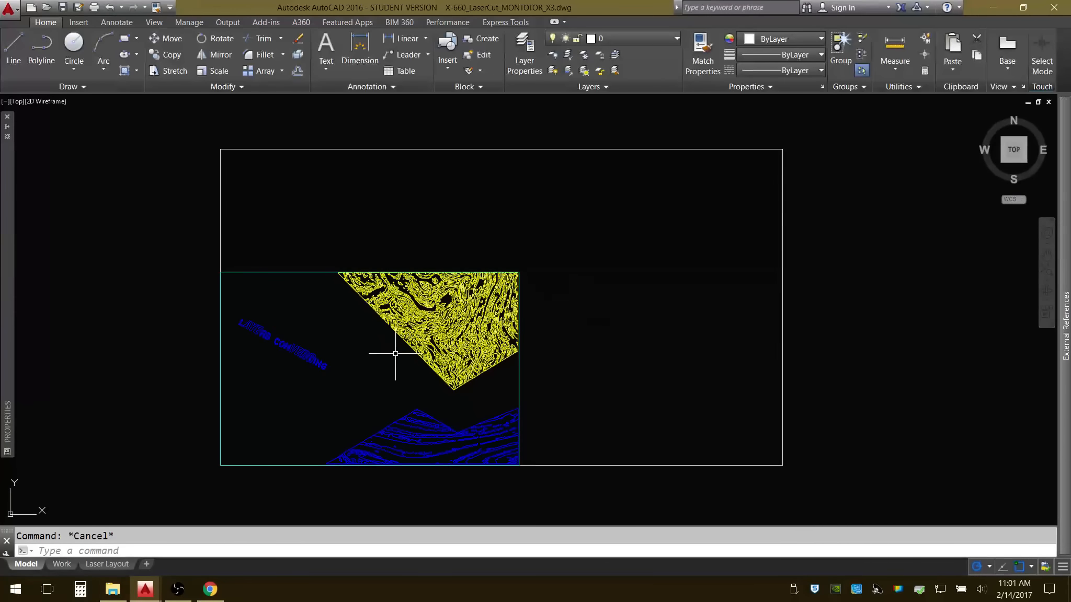
{"action": "mouse_move", "coordinate": [563, 303]}
{"action": "middle_mouse_down"}
{"action": "mouse_move", "coordinate": [555, 309]}
{"action": "mouse_move", "coordinate": [614, 313]}
{"action": "mouse_move", "coordinate": [560, 287]}
{"action": "mouse_move", "coordinate": [570, 267]}
{"action": "mouse_move", "coordinate": [559, 294]}
{"action": "mouse_move", "coordinate": [512, 283]}
{"action": "middle_mouse_up"}
{"action": "middle_click_drag", "start_coordinate": [595, 299], "coordinate": [626, 313]}
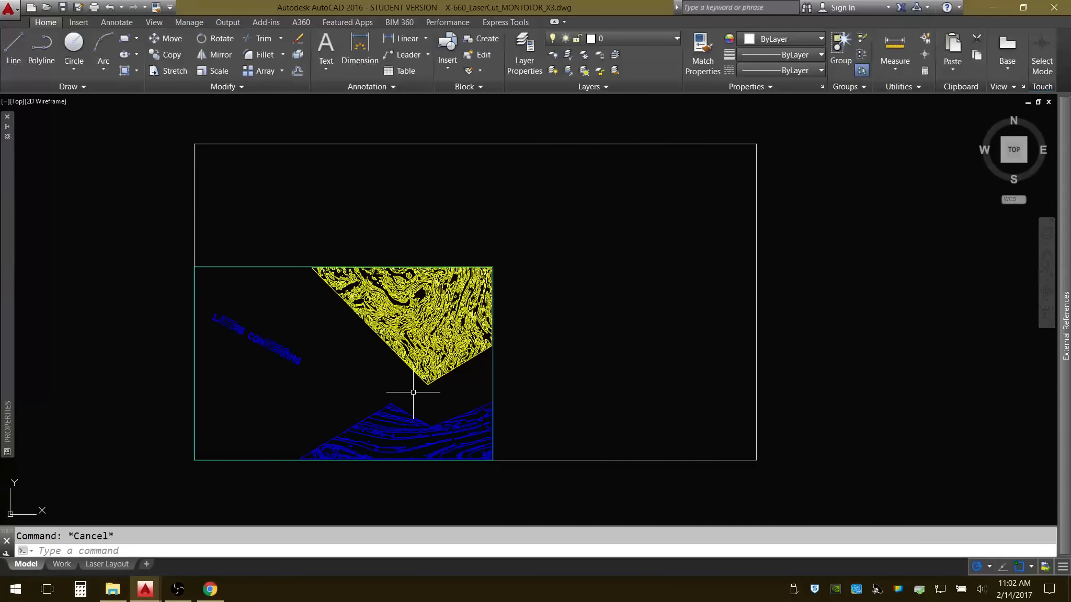
{"action": "middle_click_drag", "start_coordinate": [395, 399], "coordinate": [397, 399]}
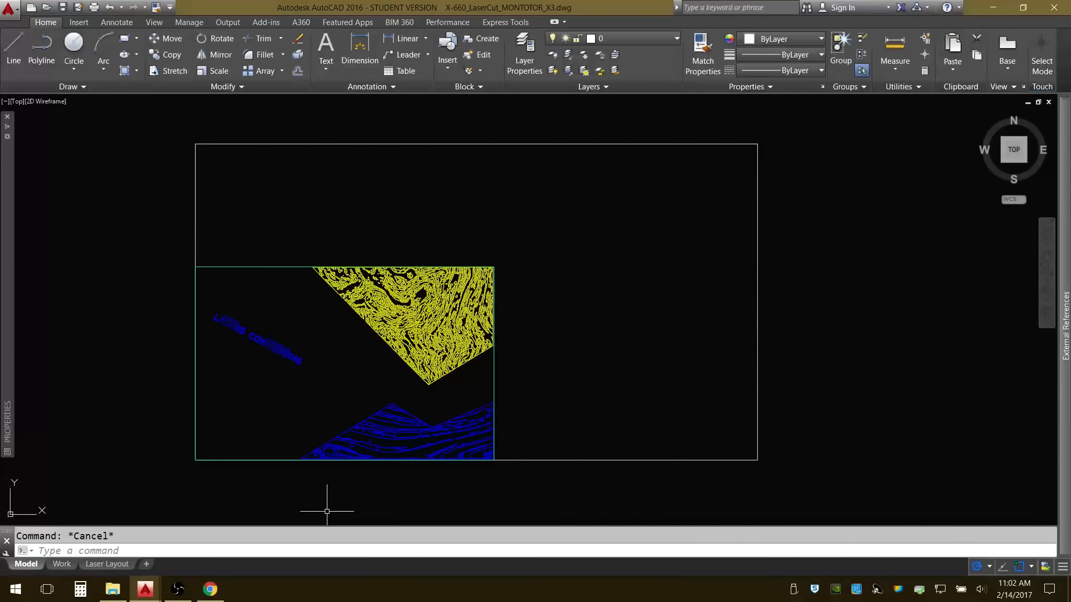
{"action": "middle_click_drag", "start_coordinate": [468, 433], "coordinate": [535, 435]}
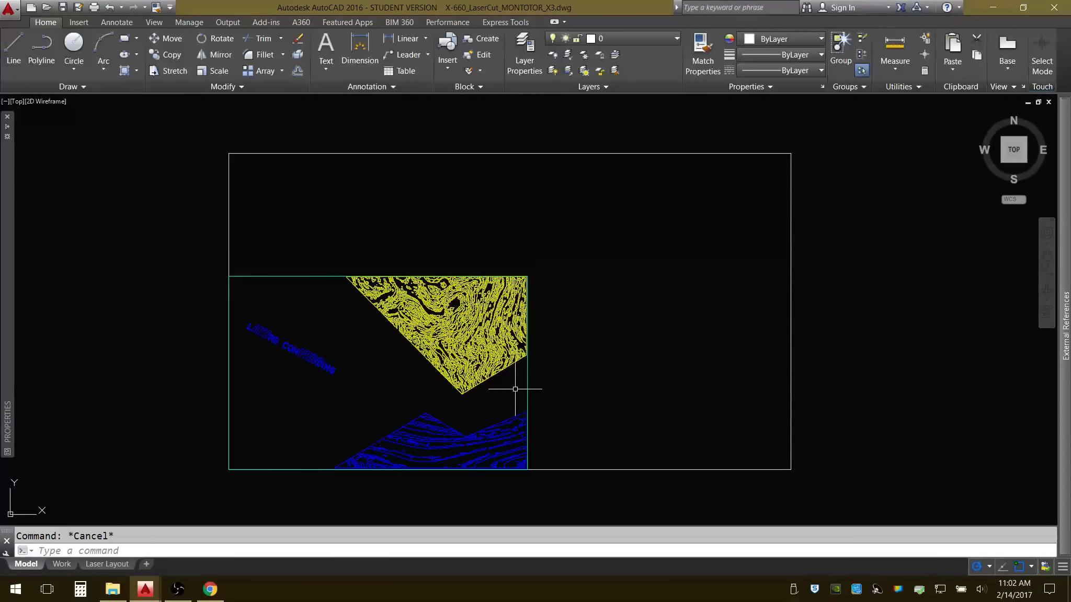
{"action": "scroll", "coordinate": [515, 389], "scroll_direction": "up", "scroll_amount": 2}
{"action": "scroll", "coordinate": [516, 382], "scroll_direction": "down", "scroll_amount": 2}
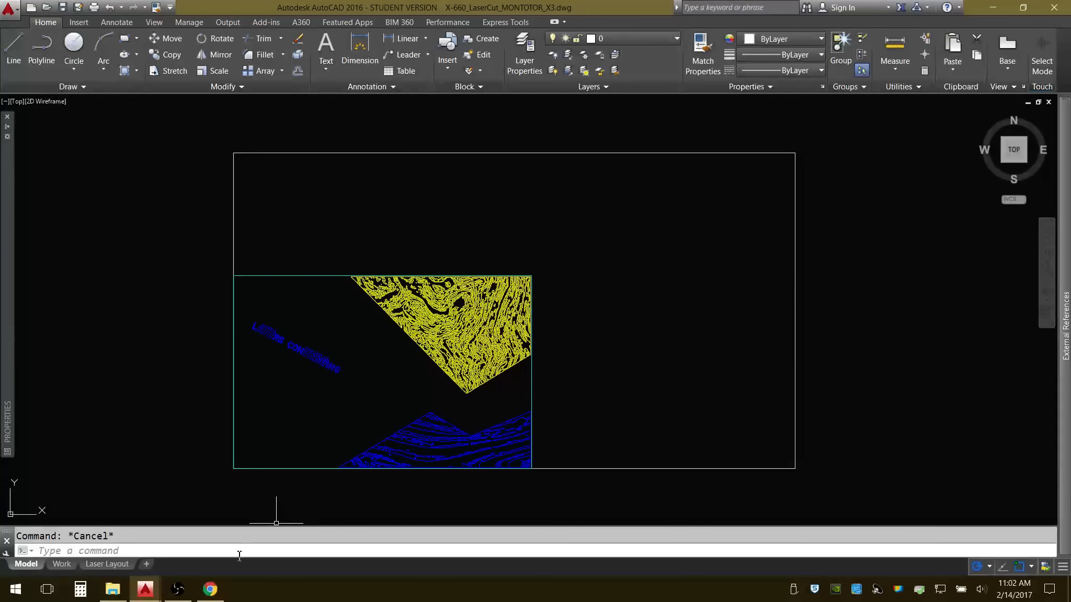
Show the Properties palette using the PROPERTIES command.
{"action": "mouse_move", "coordinate": [152, 591]}
{"action": "mouse_move", "coordinate": [8, 256]}
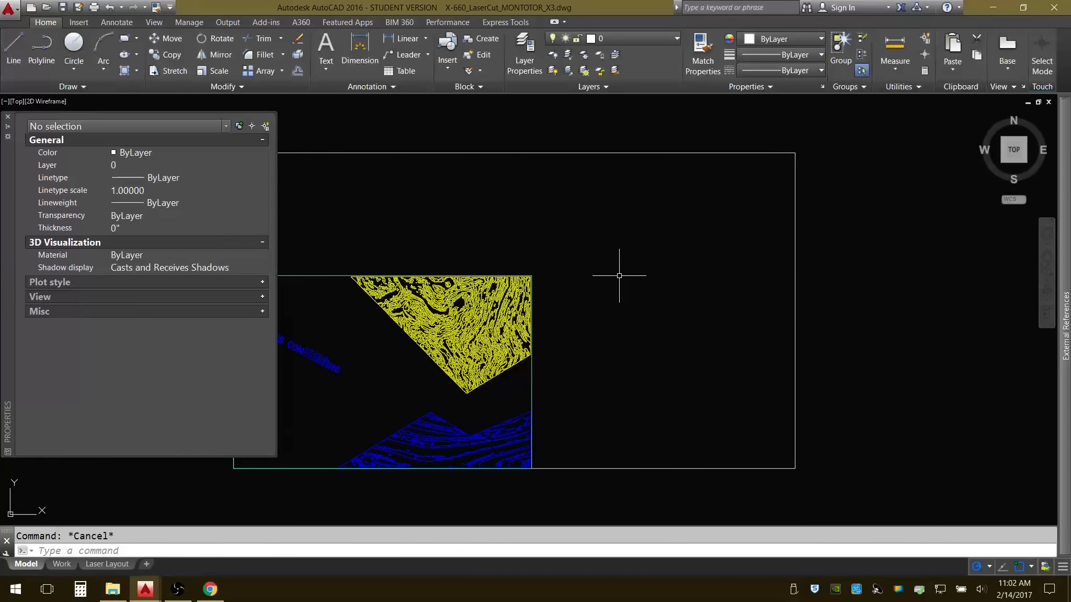
{"action": "type", "text": "PROPERTIES"}
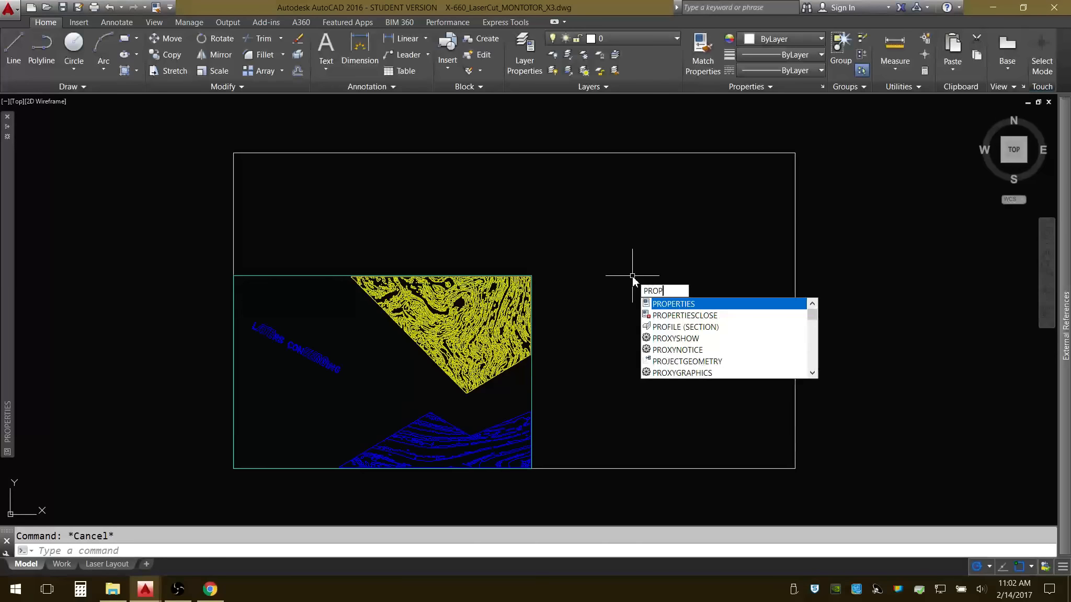
{"action": "left_click", "coordinate": [676, 304]}
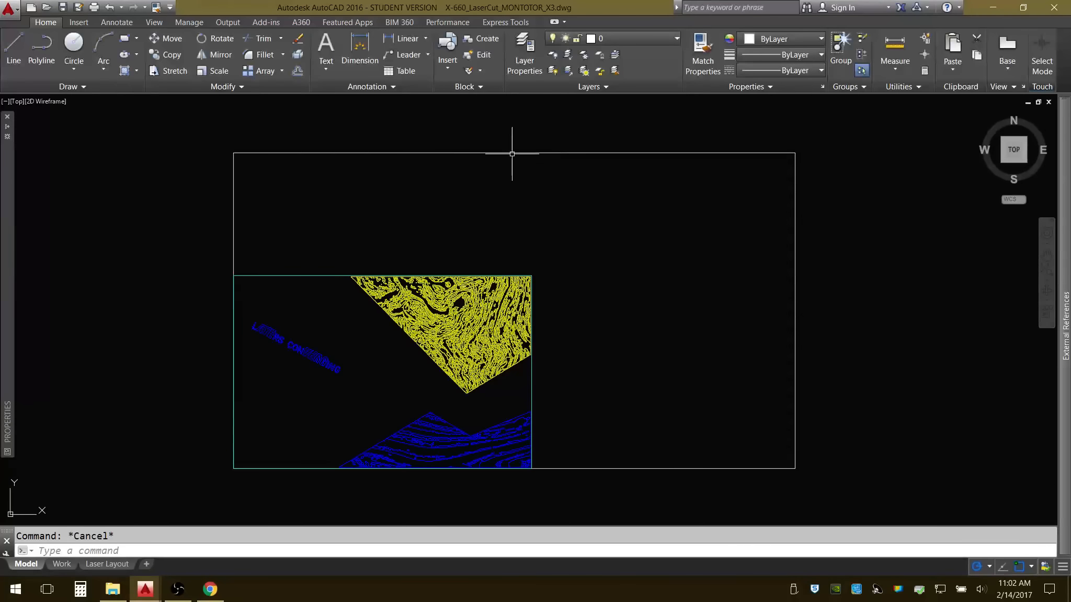
Isolate the Vector Engraving - light cuts layer, using a line of the yellow engraving as the reference object.
{"action": "left_click", "coordinate": [568, 56]}
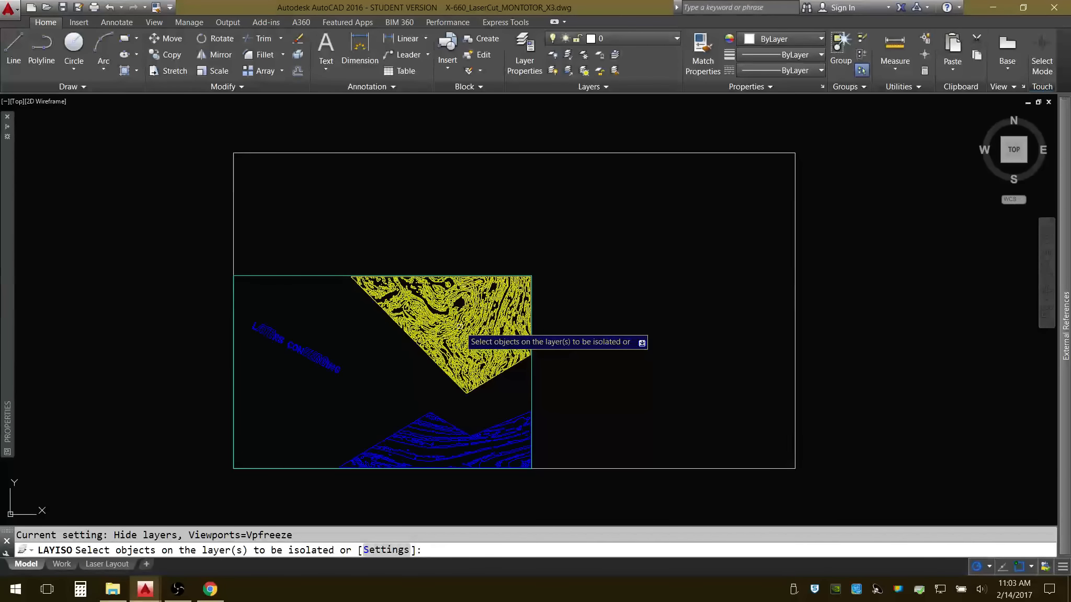
{"action": "left_click", "coordinate": [460, 327]}
{"action": "key", "text": "Return"}
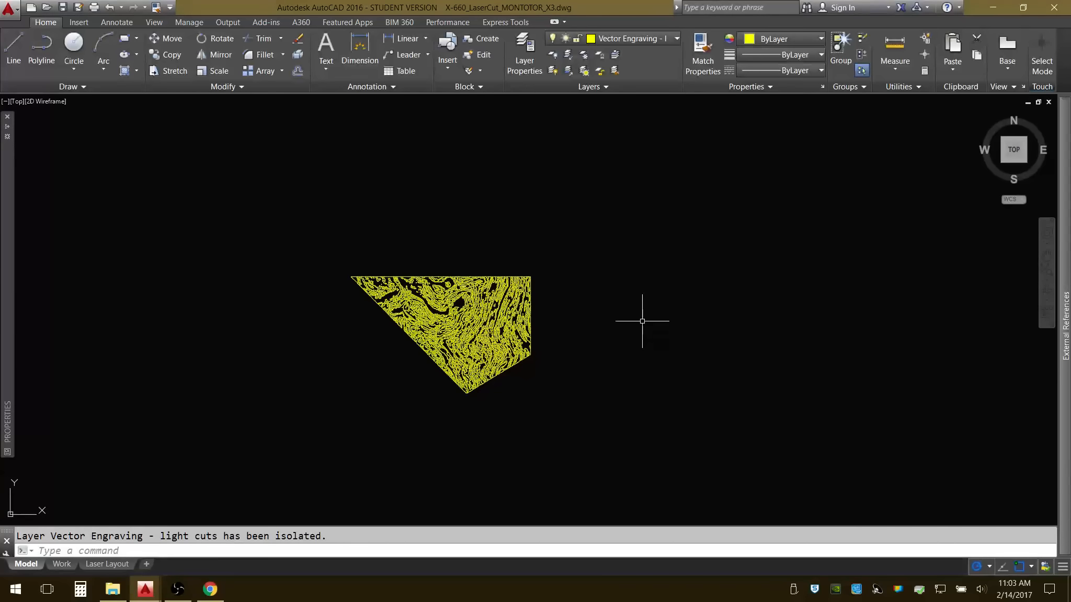
Examine the isolated yellow engraving linework up close, especially along its diagonal lower-left edge.
{"action": "scroll", "coordinate": [430, 329], "scroll_direction": "up", "scroll_amount": 3}
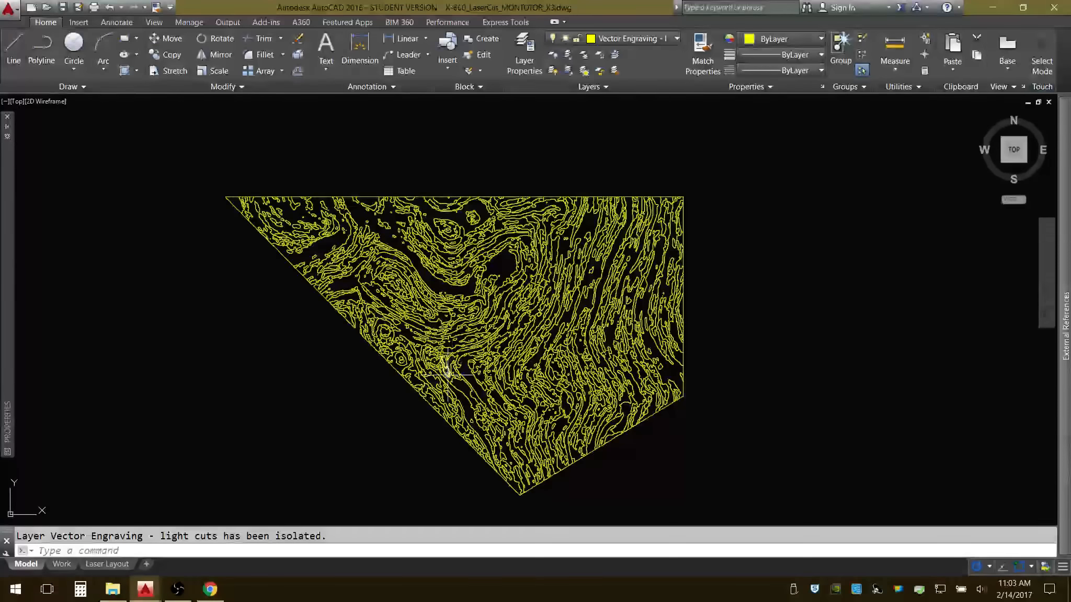
{"action": "scroll", "coordinate": [443, 366], "scroll_direction": "up", "scroll_amount": 2}
{"action": "scroll", "coordinate": [364, 354], "scroll_direction": "up", "scroll_amount": 3}
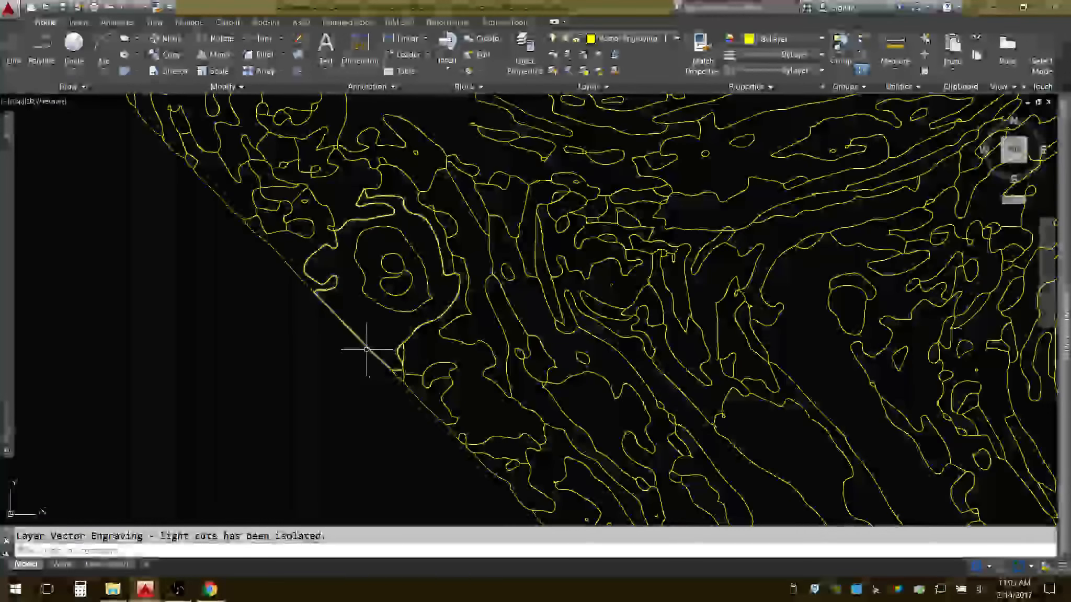
{"action": "scroll", "coordinate": [306, 292], "scroll_direction": "up", "scroll_amount": 2}
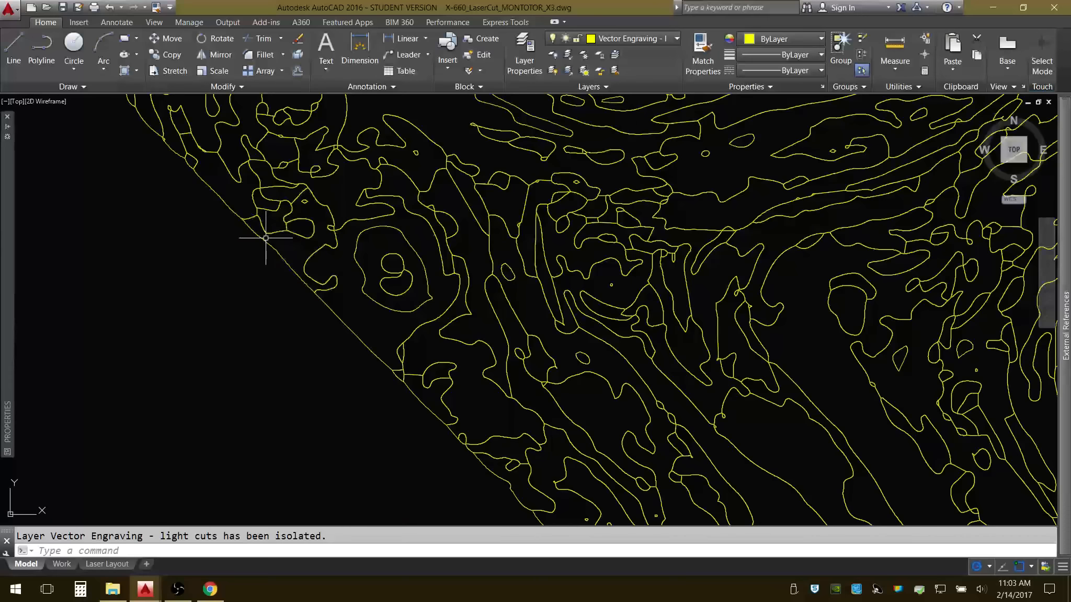
{"action": "scroll", "coordinate": [287, 251], "scroll_direction": "down", "scroll_amount": 5}
{"action": "scroll", "coordinate": [286, 271], "scroll_direction": "down", "scroll_amount": 5}
{"action": "middle_click_drag", "start_coordinate": [286, 270], "coordinate": [393, 309]}
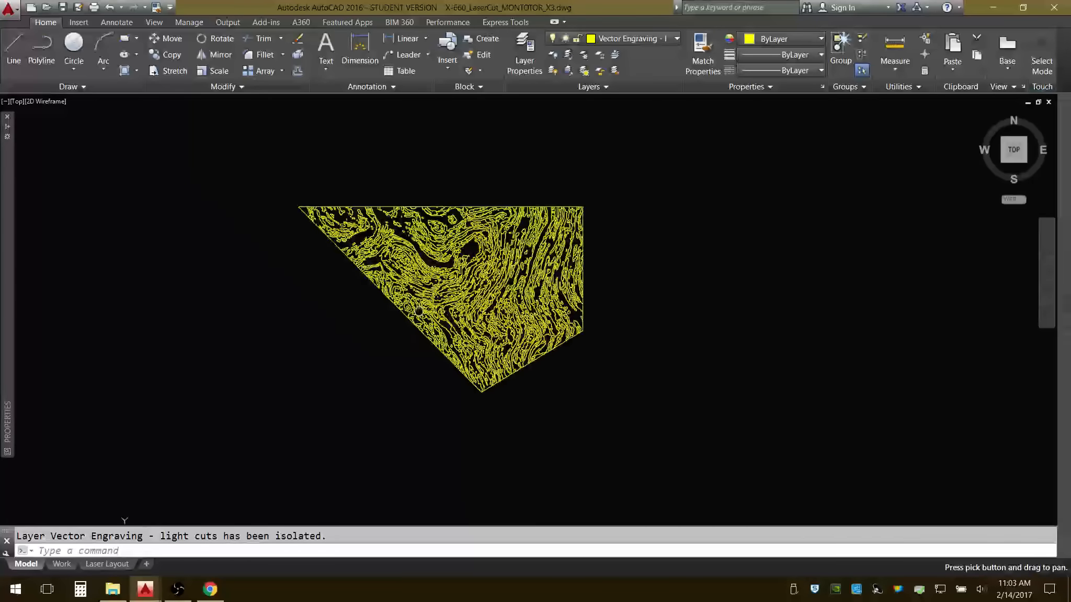
{"action": "scroll", "coordinate": [428, 307], "scroll_direction": "up", "scroll_amount": 3}
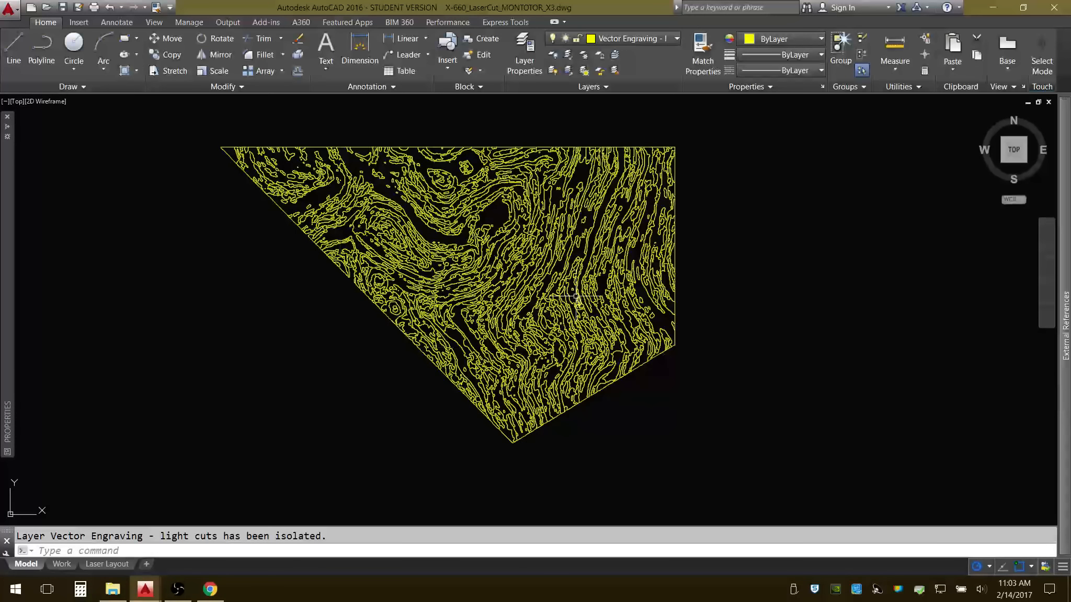
Unisolate the layers to restore everything hidden by the layer isolation.
{"action": "left_click", "coordinate": [569, 71]}
{"action": "scroll", "coordinate": [564, 287], "scroll_direction": "down", "scroll_amount": 3}
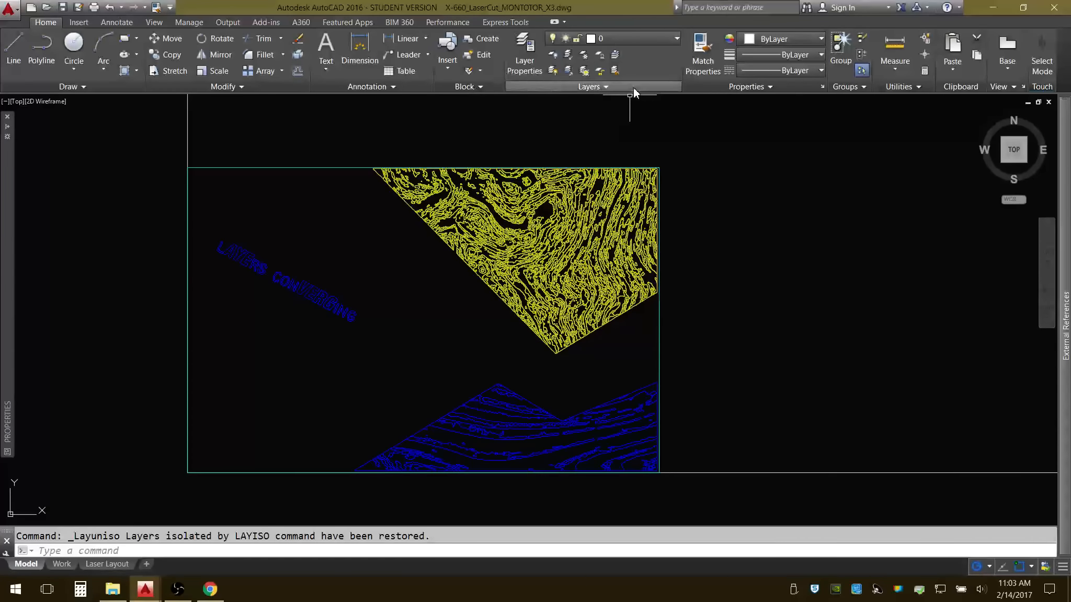
Make Vector Engraving - light cuts current from a yellow line, and Vector Engraving - deeper cuts current from a blue line.
{"action": "left_click", "coordinate": [615, 54]}
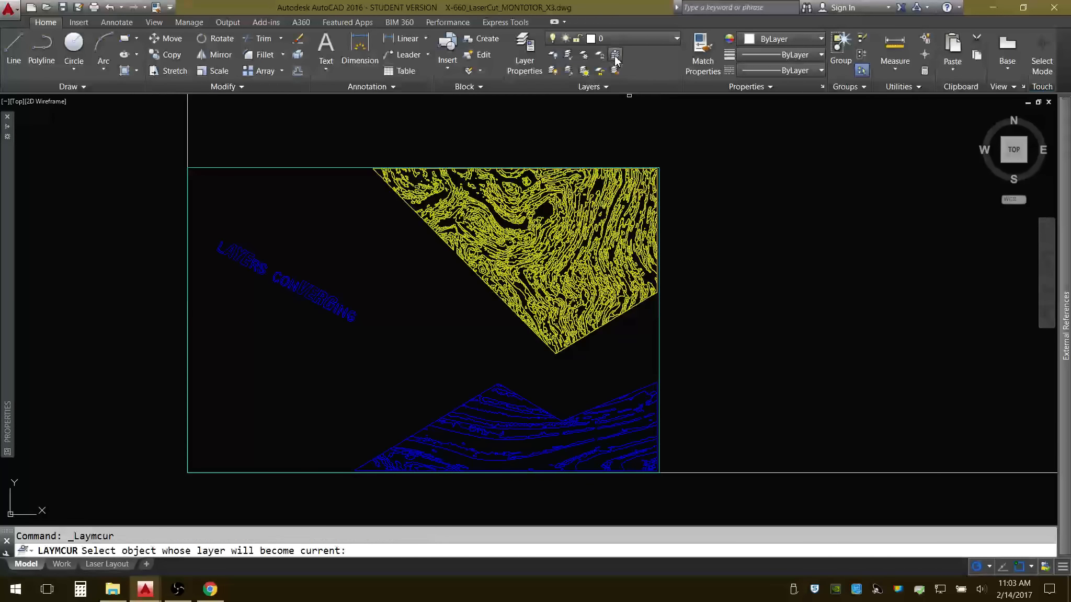
{"action": "left_click", "coordinate": [559, 231]}
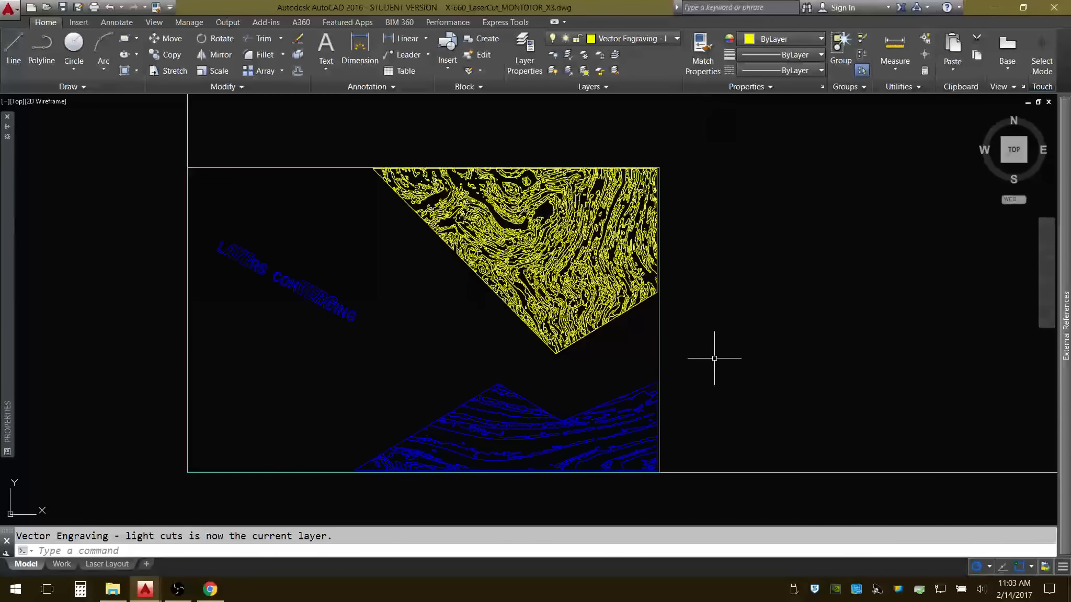
{"action": "key", "text": "Return"}
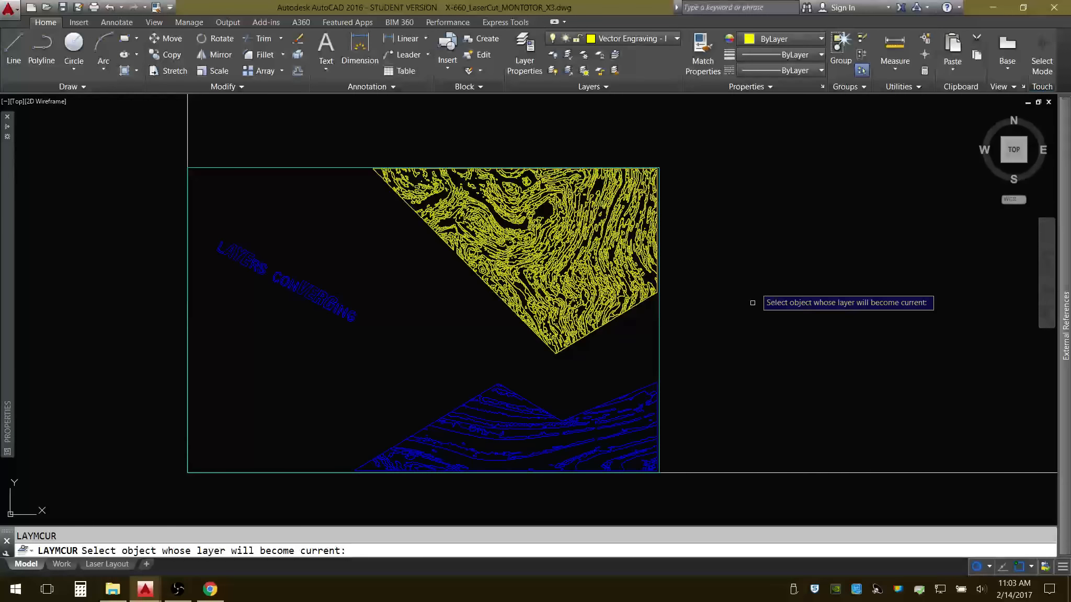
{"action": "left_click", "coordinate": [622, 424]}
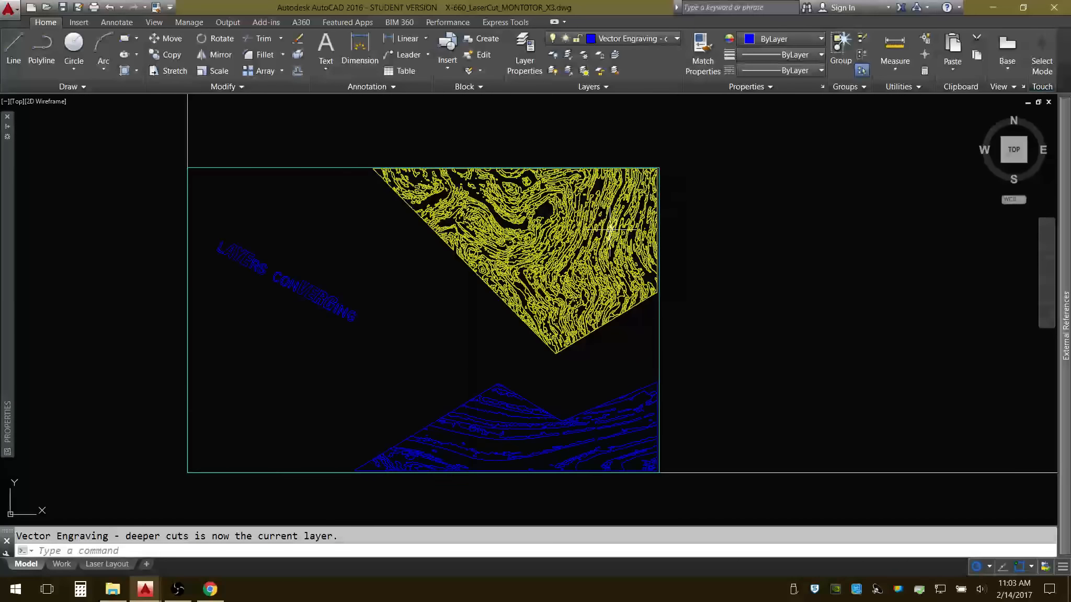
{"action": "key", "text": "Escape"}
Make the Vector Cutting layer current, taking it from the right edge of the cyan perimeter rectangle.
{"action": "key", "text": "Return"}
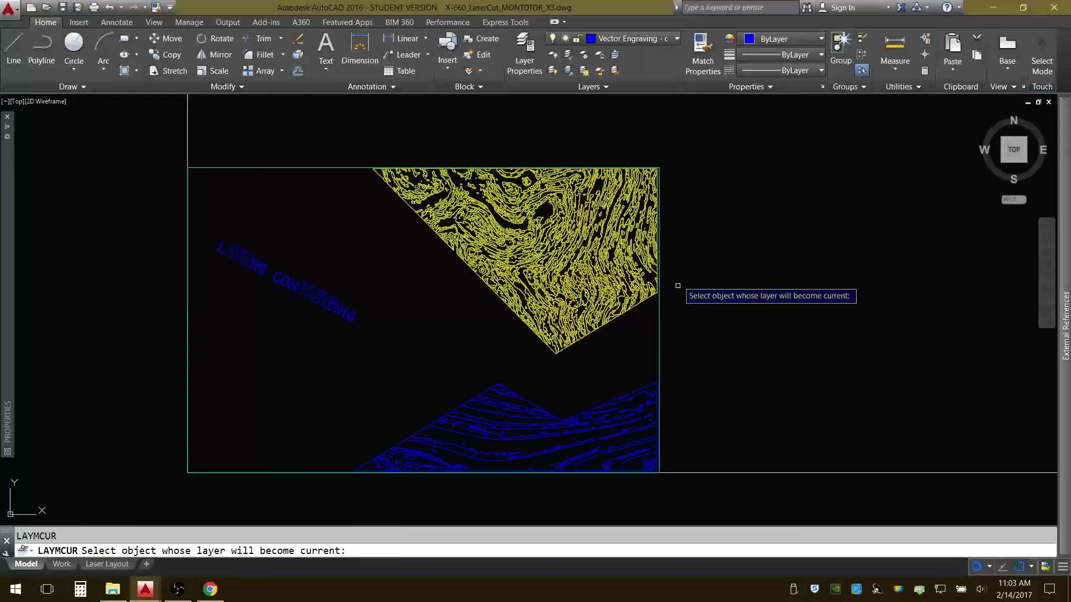
{"action": "left_click", "coordinate": [660, 339]}
{"action": "key", "text": "Escape"}
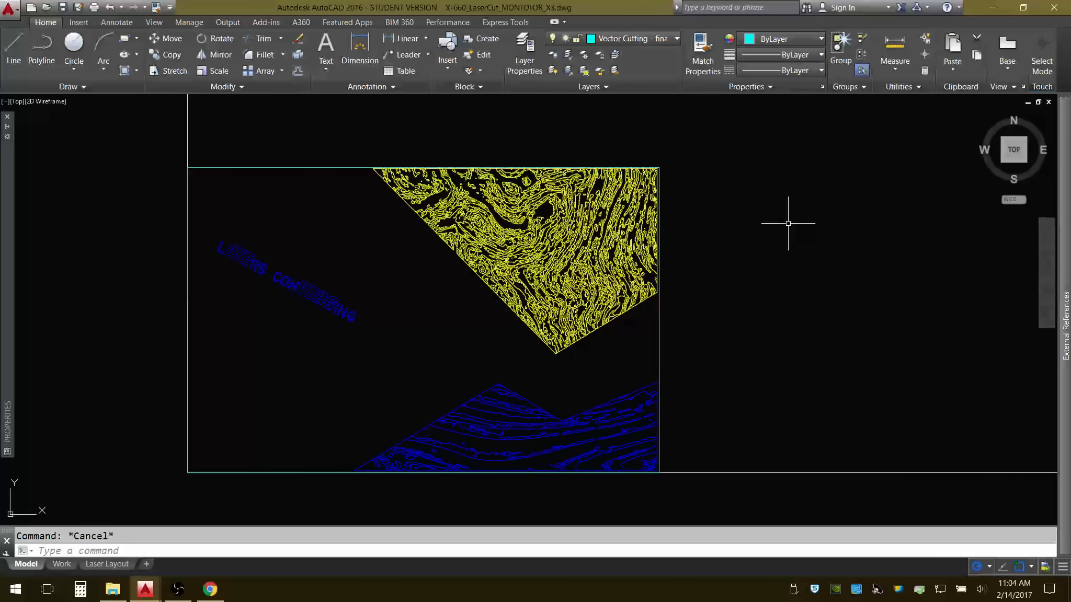
{"action": "left_click", "coordinate": [703, 49]}
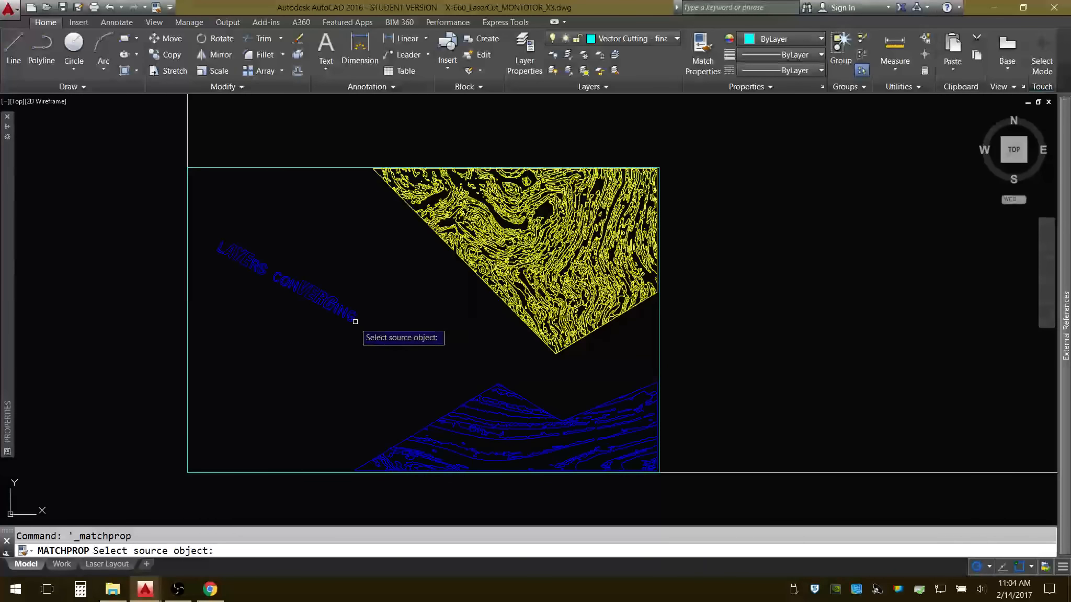
{"action": "left_click", "coordinate": [352, 316]}
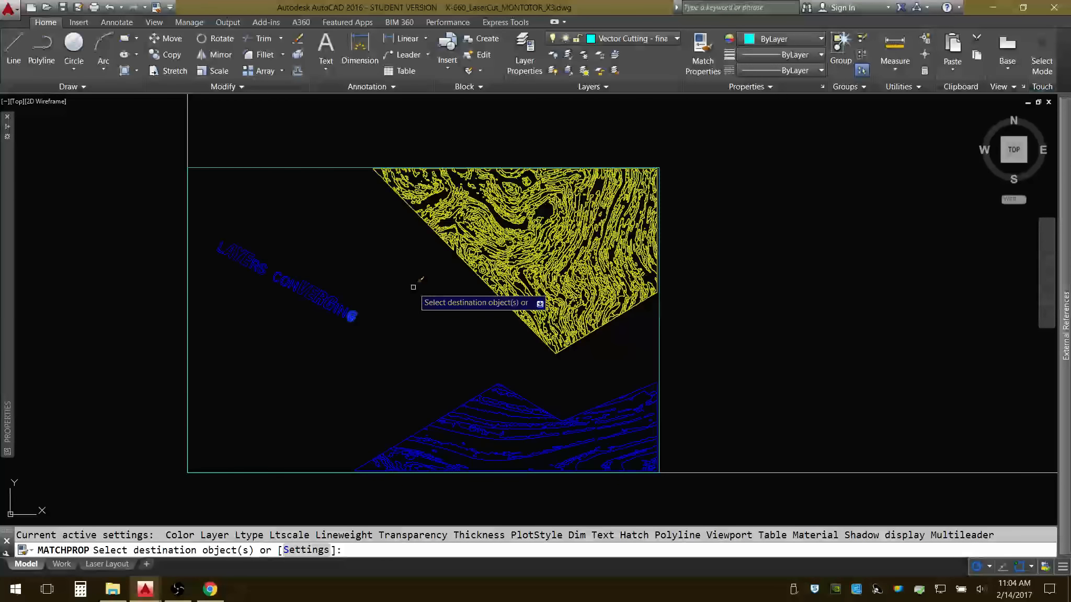
{"action": "key", "text": "Return"}
{"action": "key", "text": "Return"}
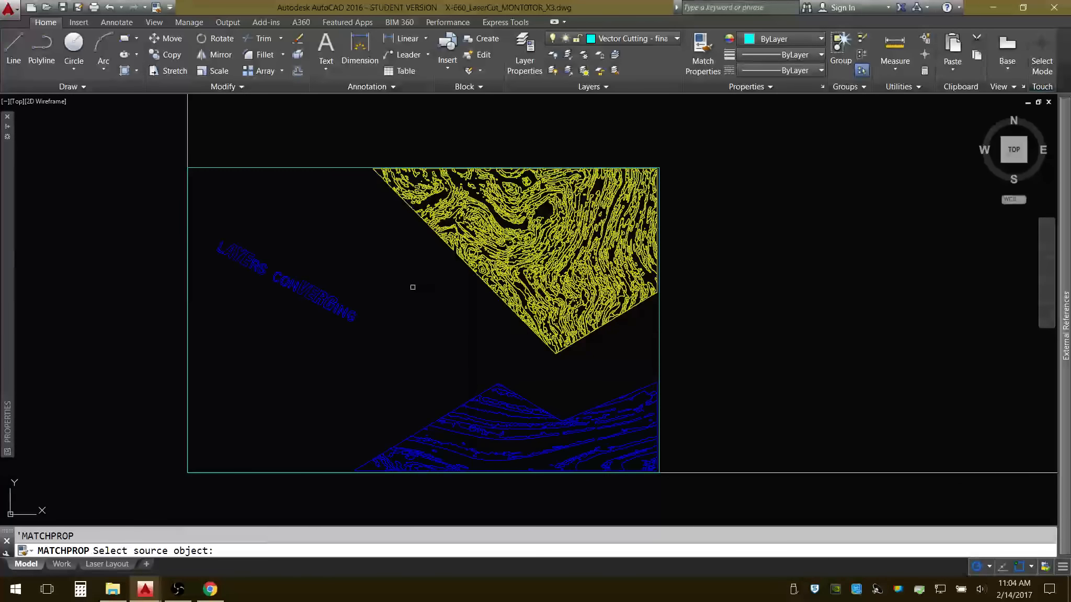
Match the properties of the last letter of the blue lettering onto linework in the upper yellow engraving area.
{"action": "left_click", "coordinate": [350, 318]}
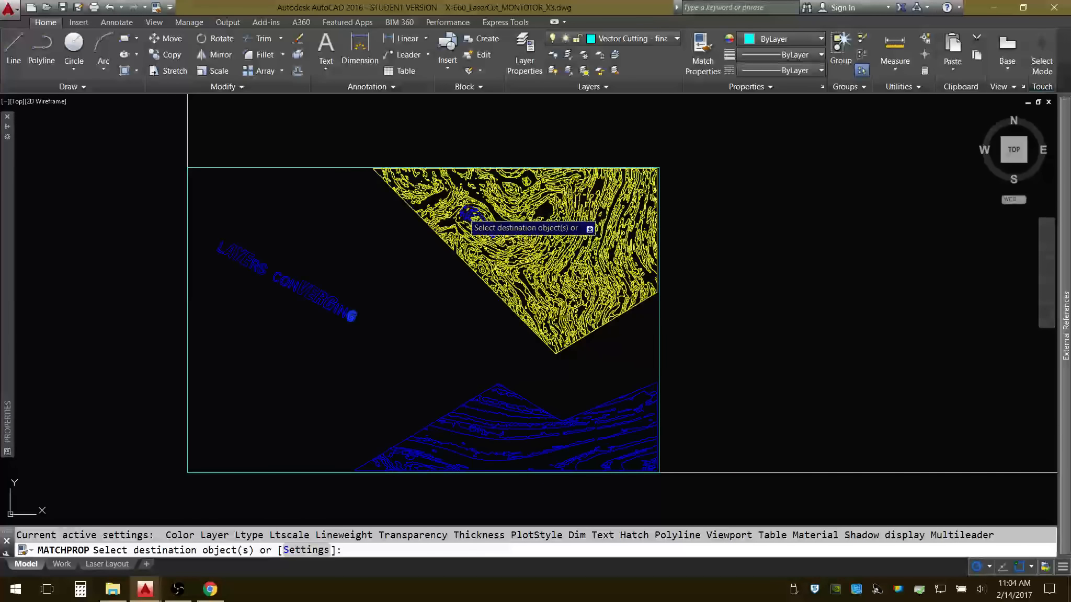
{"action": "left_click", "coordinate": [467, 218]}
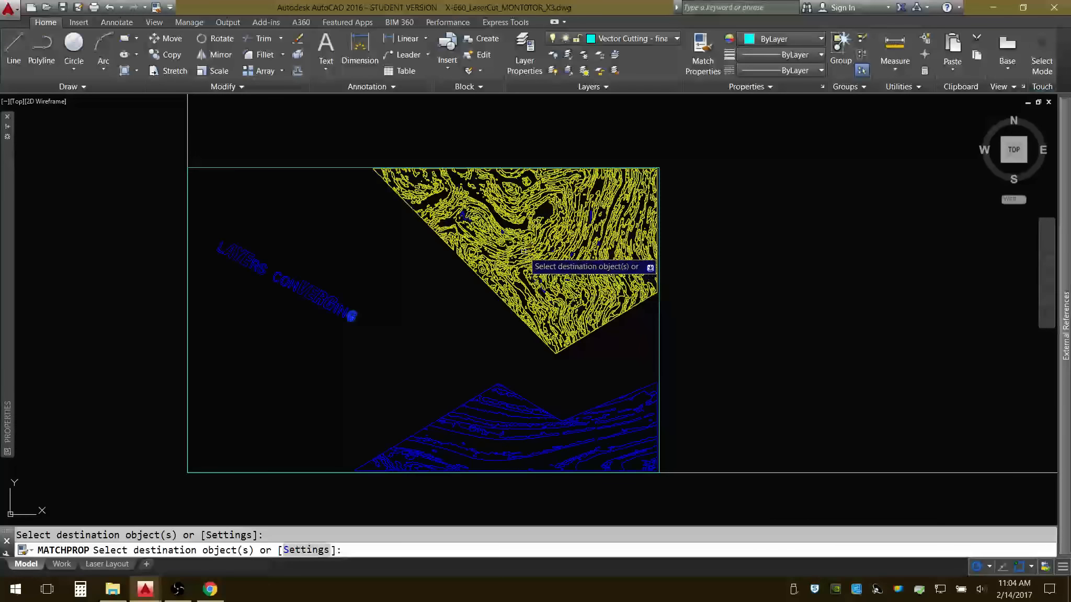
Match the blue lettering's properties onto patches of linework in the centre and upper centre of the yellow engraving area.
{"action": "scroll", "coordinate": [529, 238], "scroll_direction": "up", "scroll_amount": 4}
{"action": "left_click", "coordinate": [565, 160]}
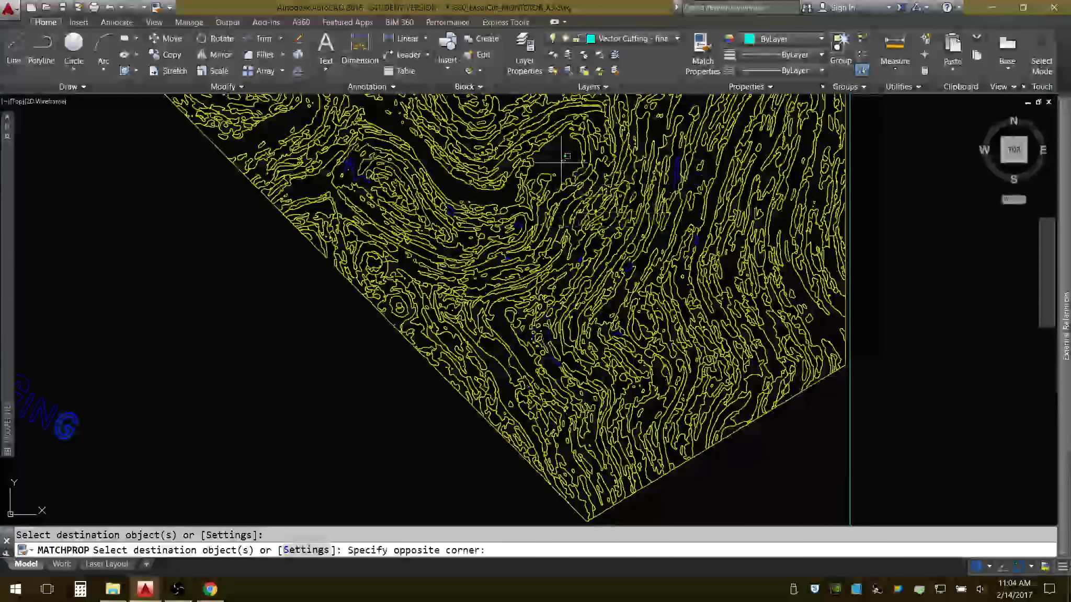
{"action": "left_click", "coordinate": [502, 217]}
{"action": "scroll", "coordinate": [428, 277], "scroll_direction": "down", "scroll_amount": 5}
{"action": "scroll", "coordinate": [556, 204], "scroll_direction": "up", "scroll_amount": 4}
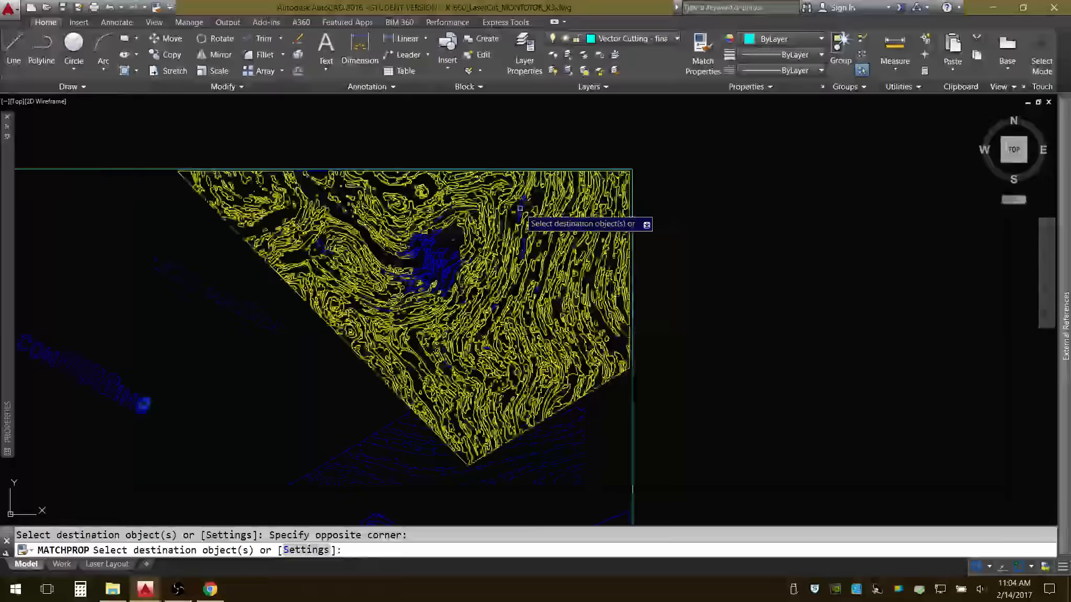
{"action": "left_click", "coordinate": [551, 187]}
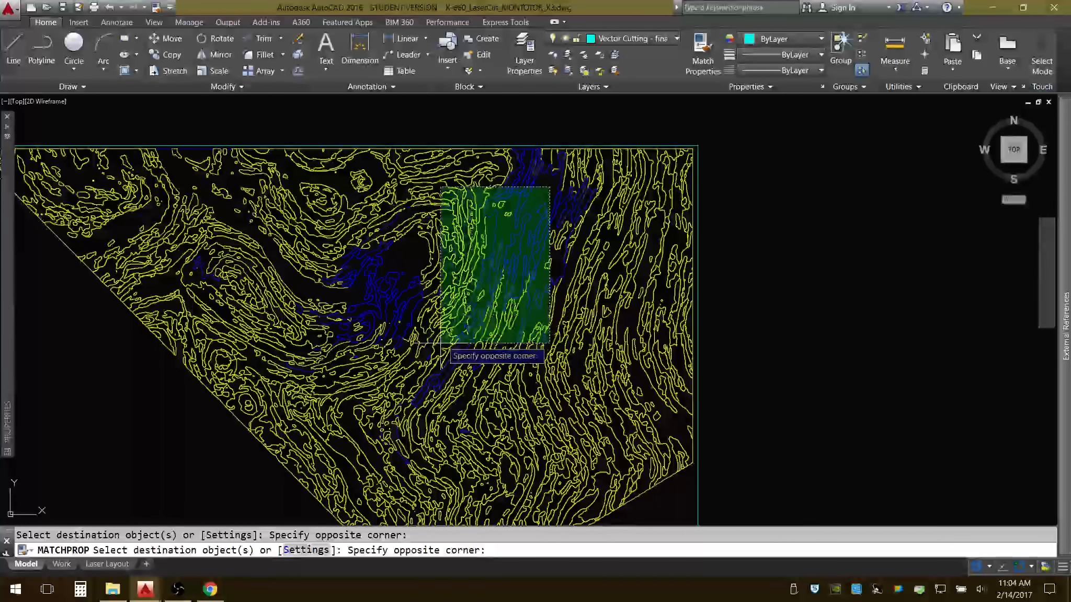
{"action": "left_click", "coordinate": [487, 316]}
{"action": "scroll", "coordinate": [488, 316], "scroll_direction": "down", "scroll_amount": 5}
{"action": "scroll", "coordinate": [499, 348], "scroll_direction": "up", "scroll_amount": 5}
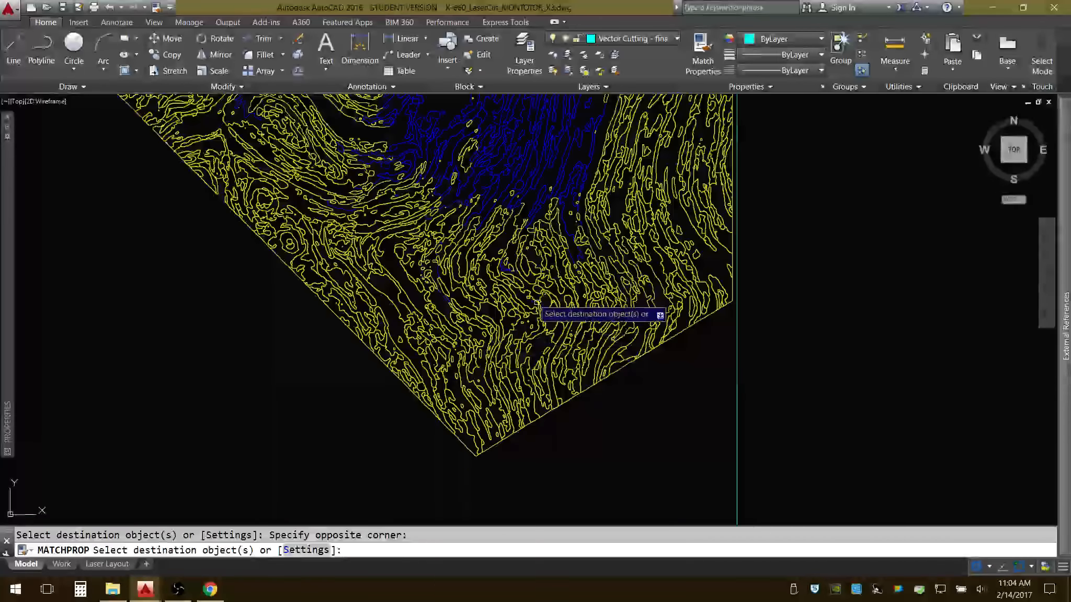
Extend the blue lettering's properties to linework patches near the yellow area's lower tip and toward its upper-left part.
{"action": "scroll", "coordinate": [538, 305], "scroll_direction": "up", "scroll_amount": 3}
{"action": "left_click", "coordinate": [561, 297]}
{"action": "left_click", "coordinate": [382, 382]}
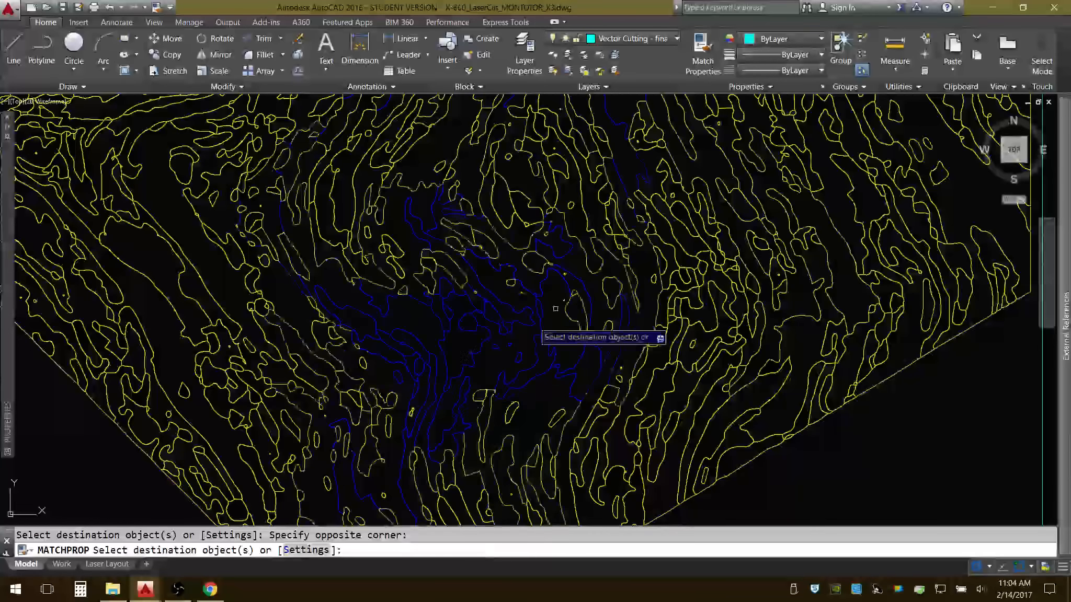
{"action": "scroll", "coordinate": [566, 316], "scroll_direction": "down", "scroll_amount": 5}
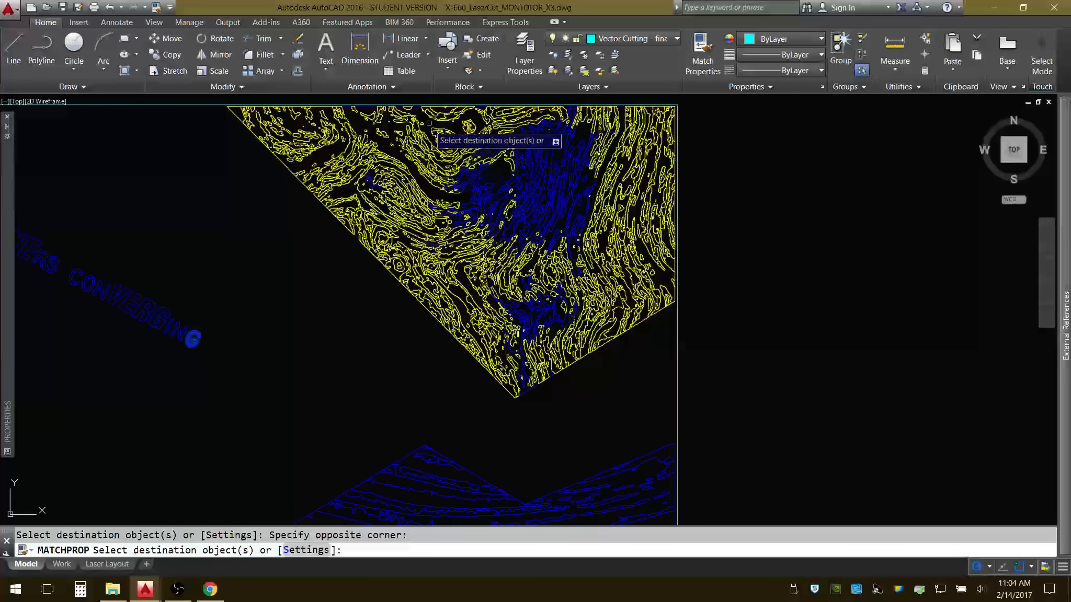
{"action": "left_click", "coordinate": [428, 121]}
{"action": "left_click", "coordinate": [386, 164]}
{"action": "key", "text": "Return"}
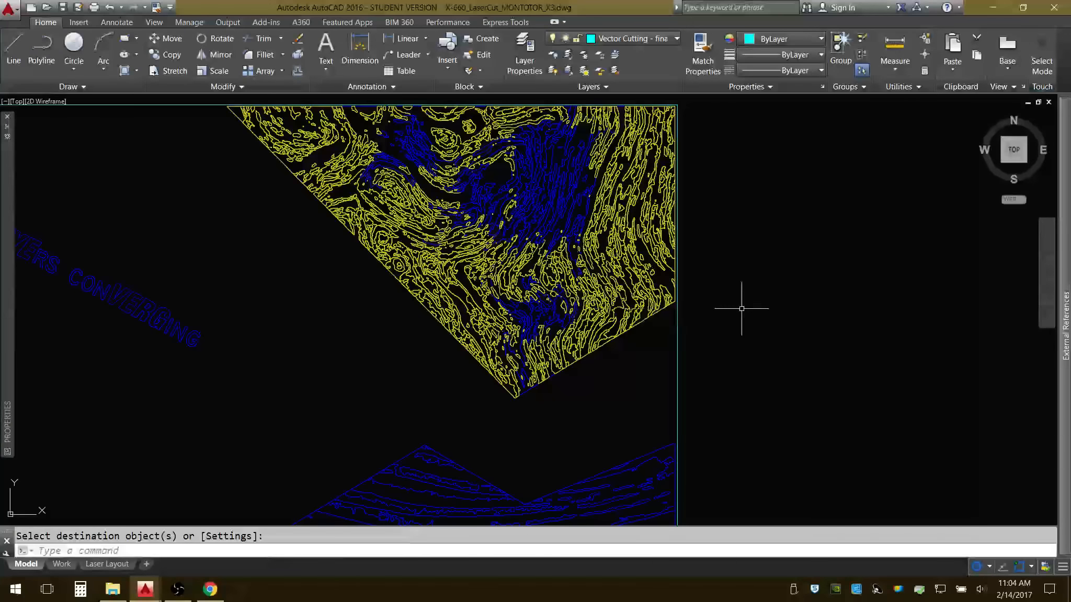
{"action": "scroll", "coordinate": [738, 306], "scroll_direction": "down", "scroll_amount": 5}
{"action": "middle_click_drag", "start_coordinate": [737, 305], "coordinate": [662, 282]}
{"action": "scroll", "coordinate": [590, 279], "scroll_direction": "up", "scroll_amount": 2}
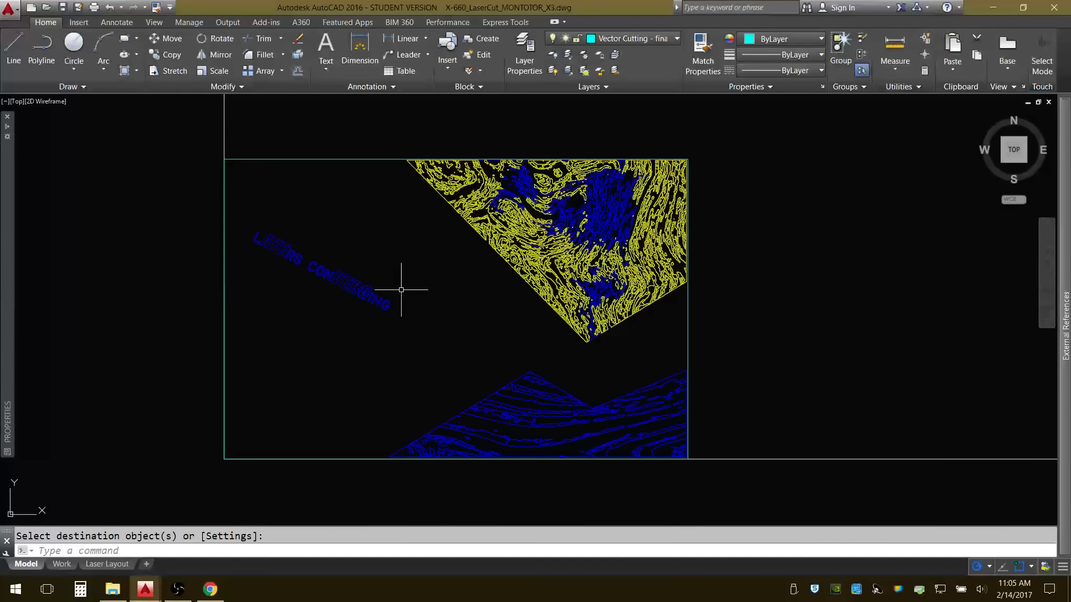
{"action": "scroll", "coordinate": [381, 283], "scroll_direction": "down", "scroll_amount": 3}
{"action": "mouse_move", "coordinate": [568, 264]}
{"action": "middle_mouse_down"}
{"action": "mouse_move", "coordinate": [533, 270]}
{"action": "mouse_move", "coordinate": [575, 307]}
{"action": "middle_mouse_up"}
{"action": "scroll", "coordinate": [501, 265], "scroll_direction": "up", "scroll_amount": 2}
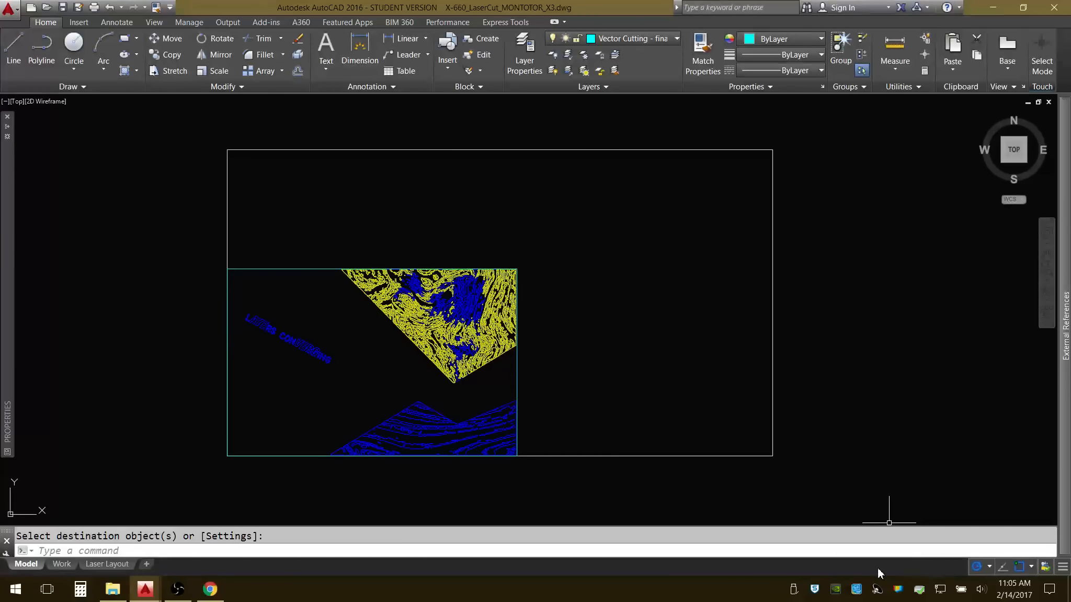
{"action": "left_click", "coordinate": [1062, 568]}
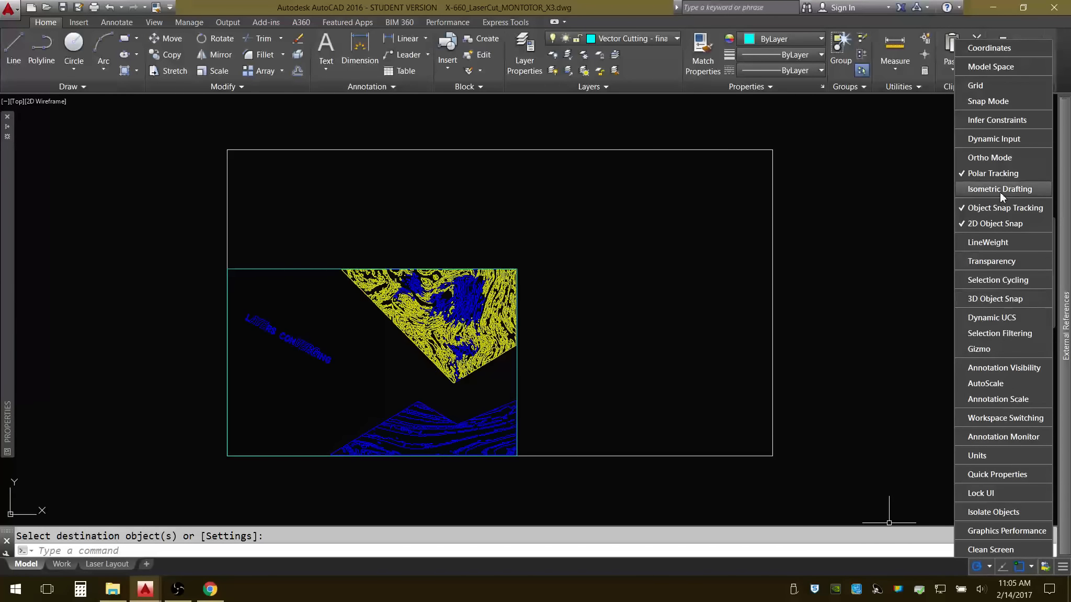
{"action": "left_click", "coordinate": [604, 4]}
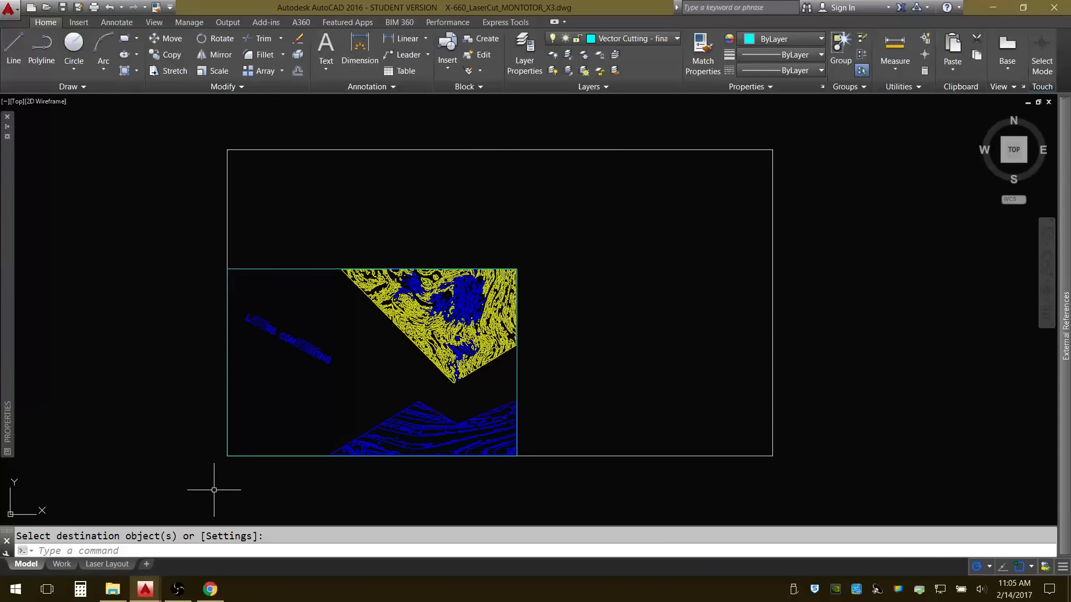
{"action": "left_click", "coordinate": [177, 590]}
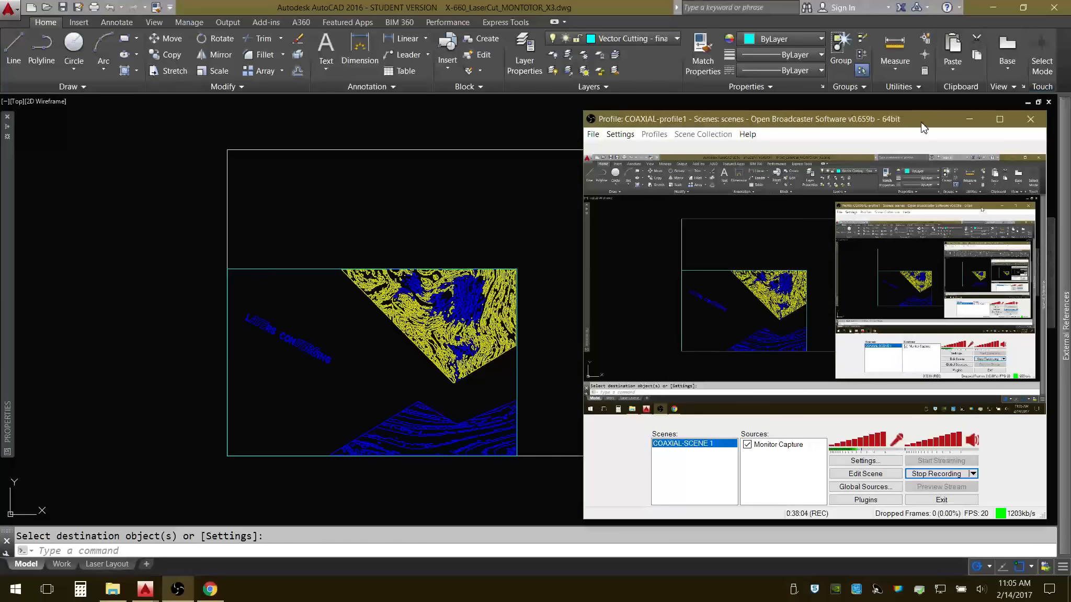